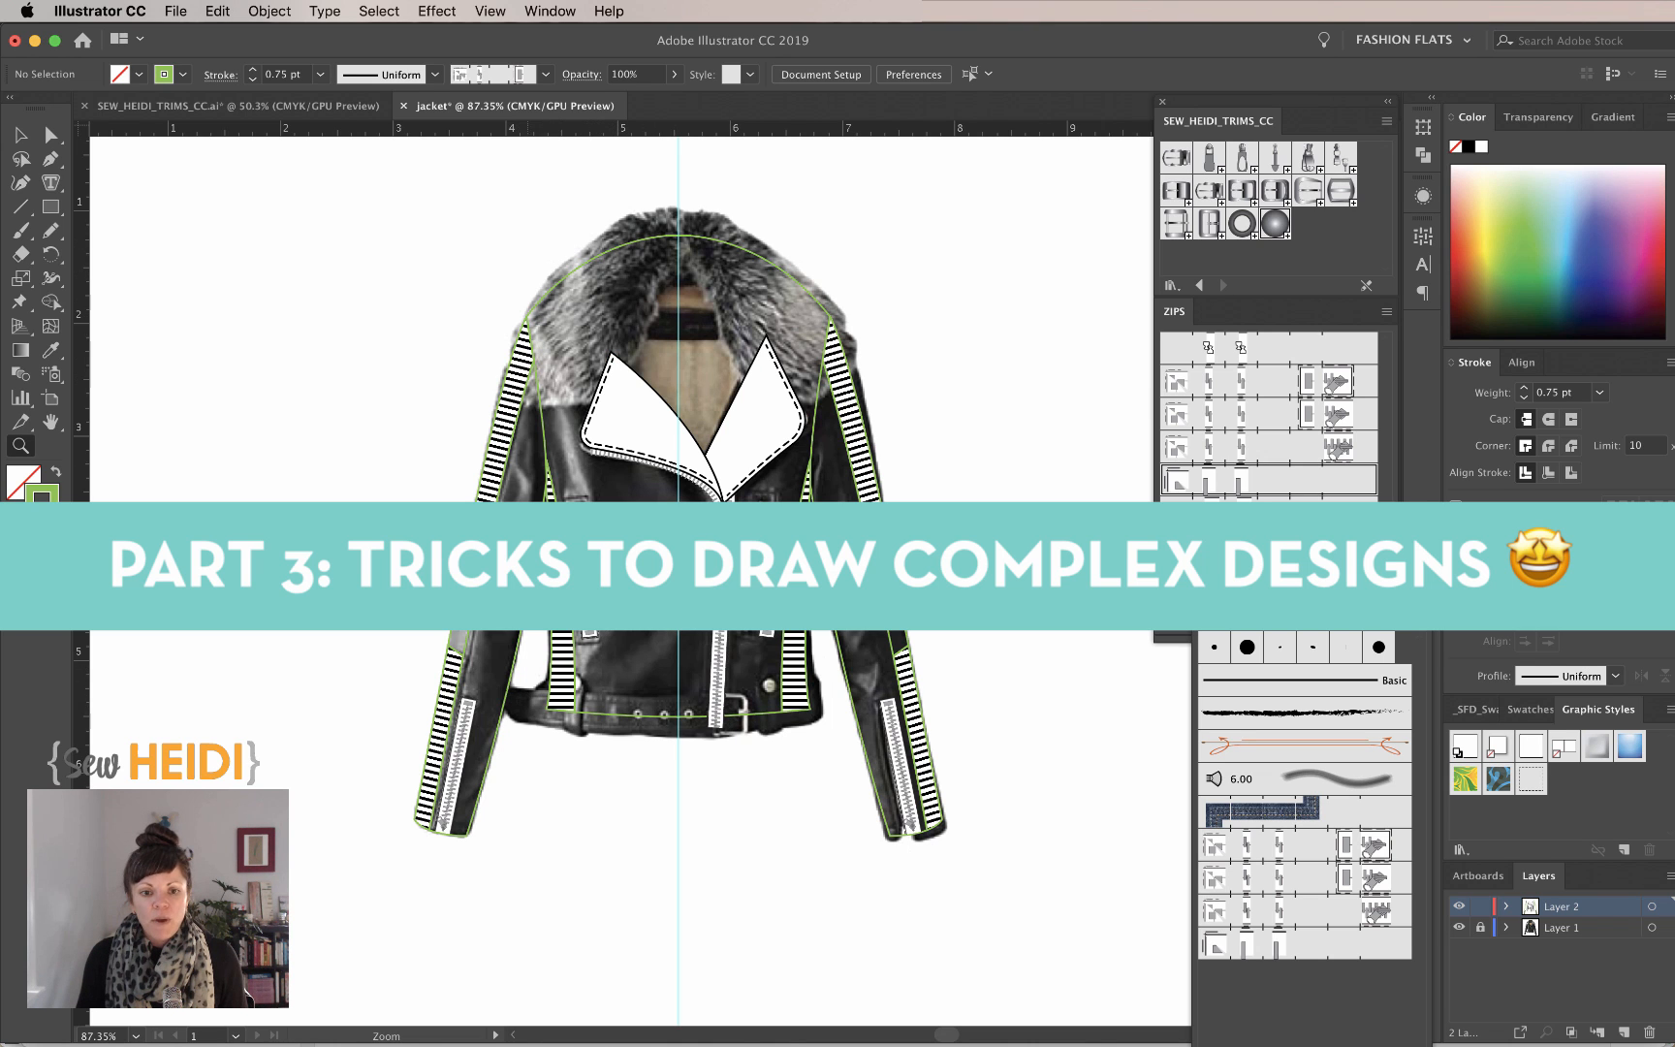
Draw a rectangle about 2.6 in wide and 0.29 in high below the jacket hem, with the default white fill and black stroke
left_click_drag(474, 647, 918, 855)
scroll(837, 799, "left", 4)
scroll(837, 799, "up", 2)
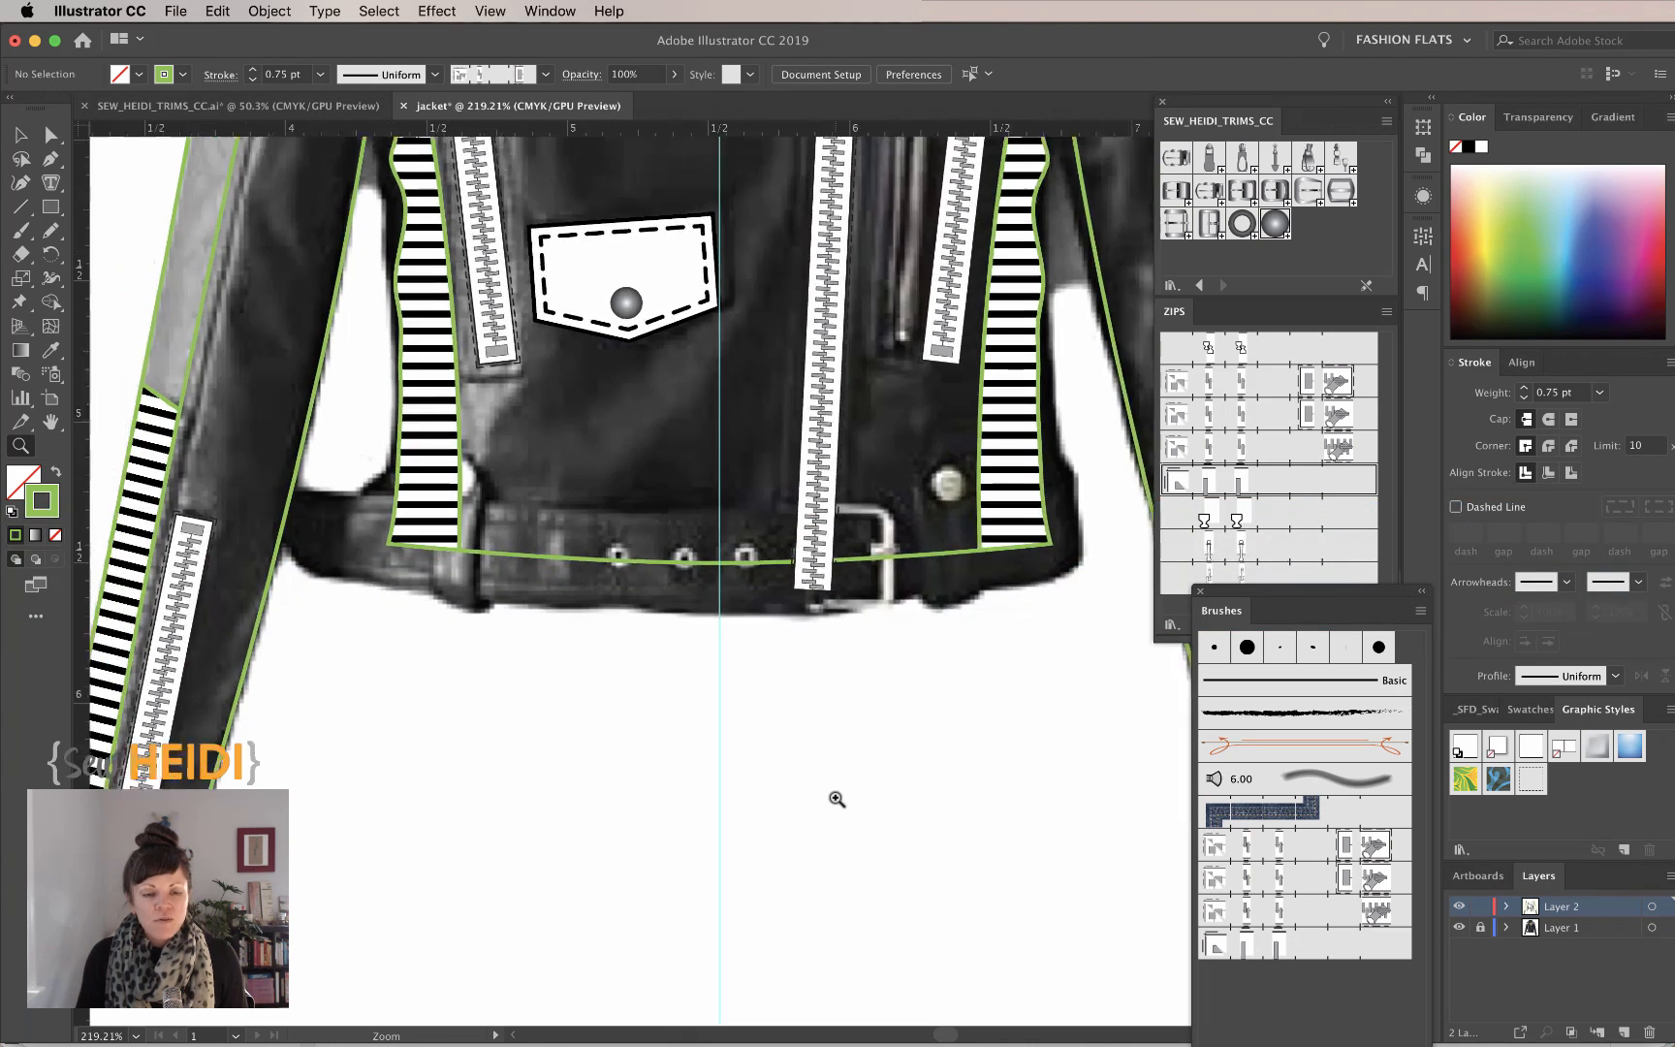
left_click(51, 207)
scroll(614, 707, "down", 2)
scroll(615, 707, "right", 2)
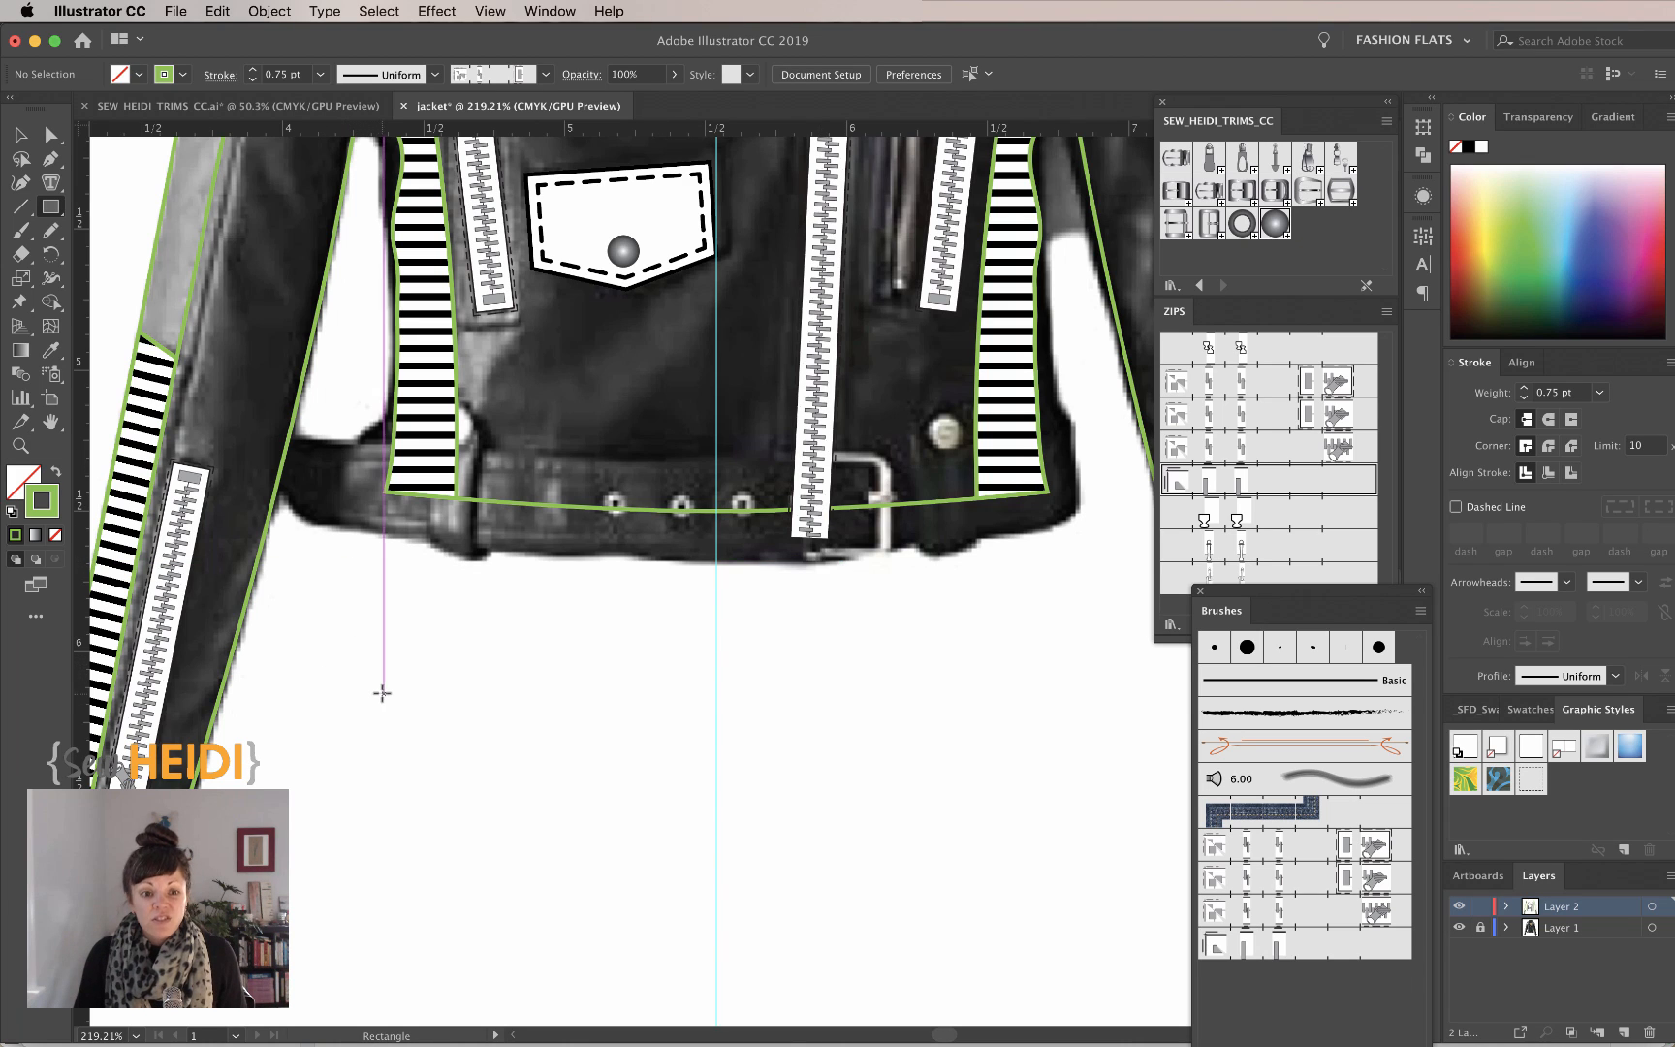
mouse_move(362, 691)
left_mouse_down()
mouse_move(862, 756)
mouse_move(1026, 744)
mouse_move(1094, 773)
left_mouse_up()
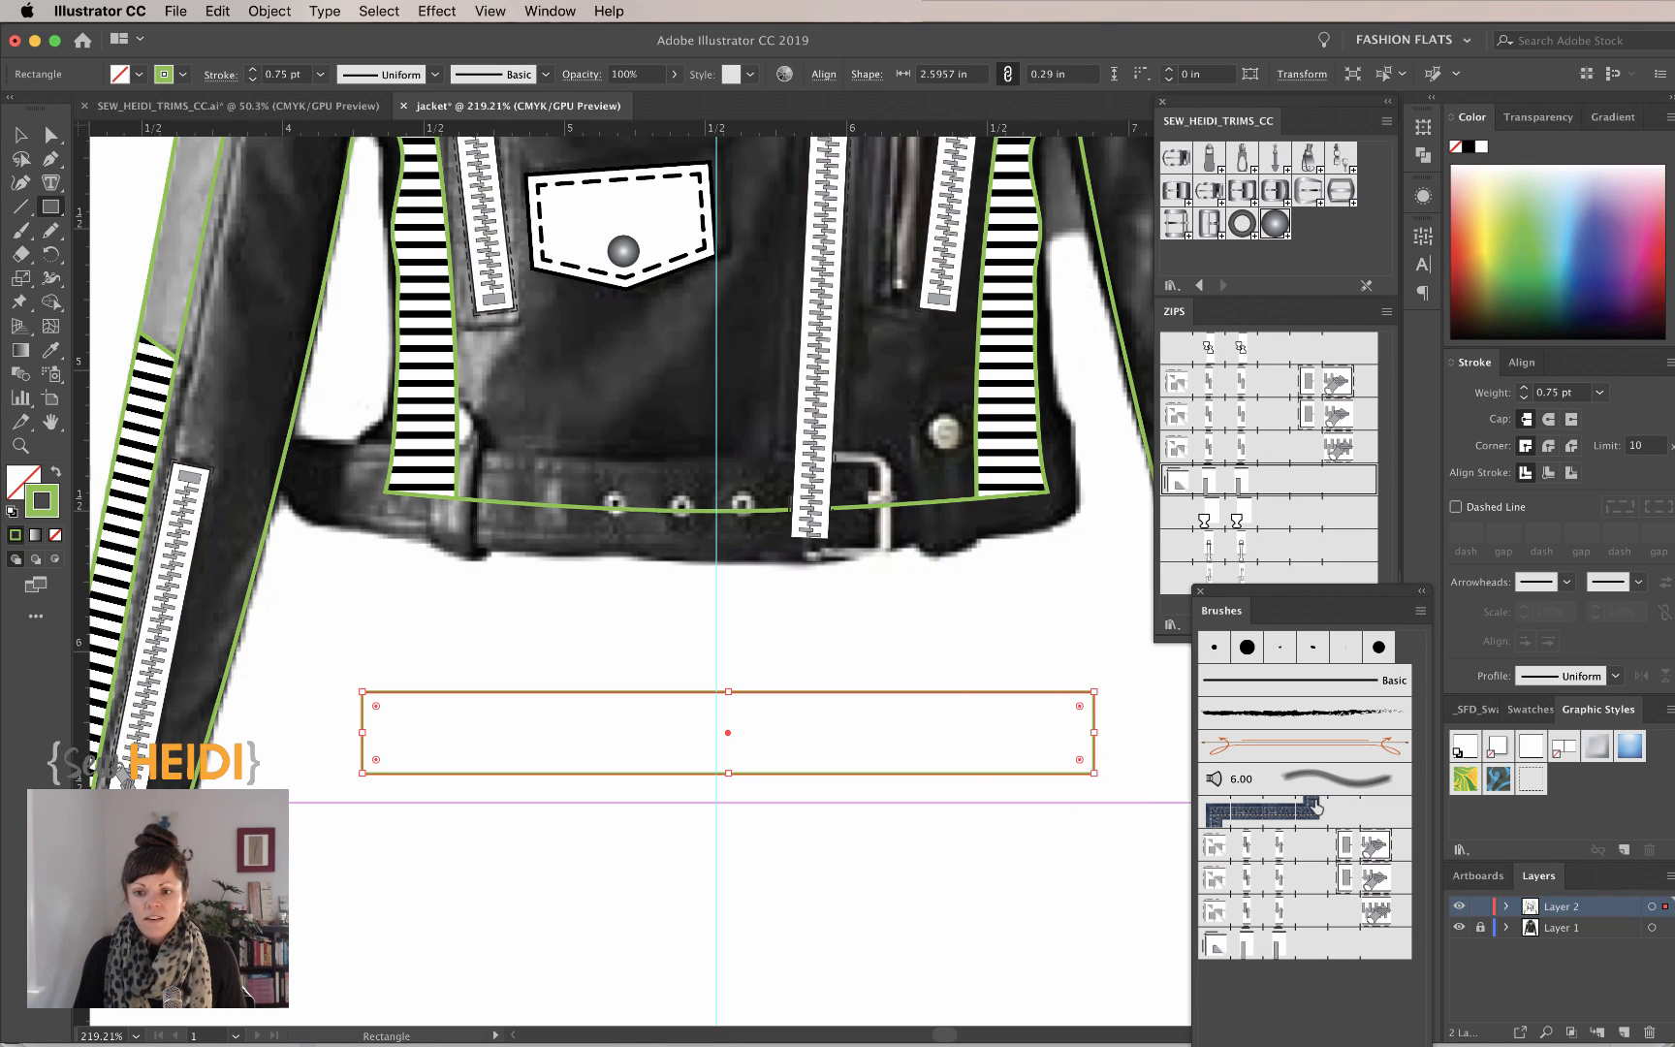
key("d")
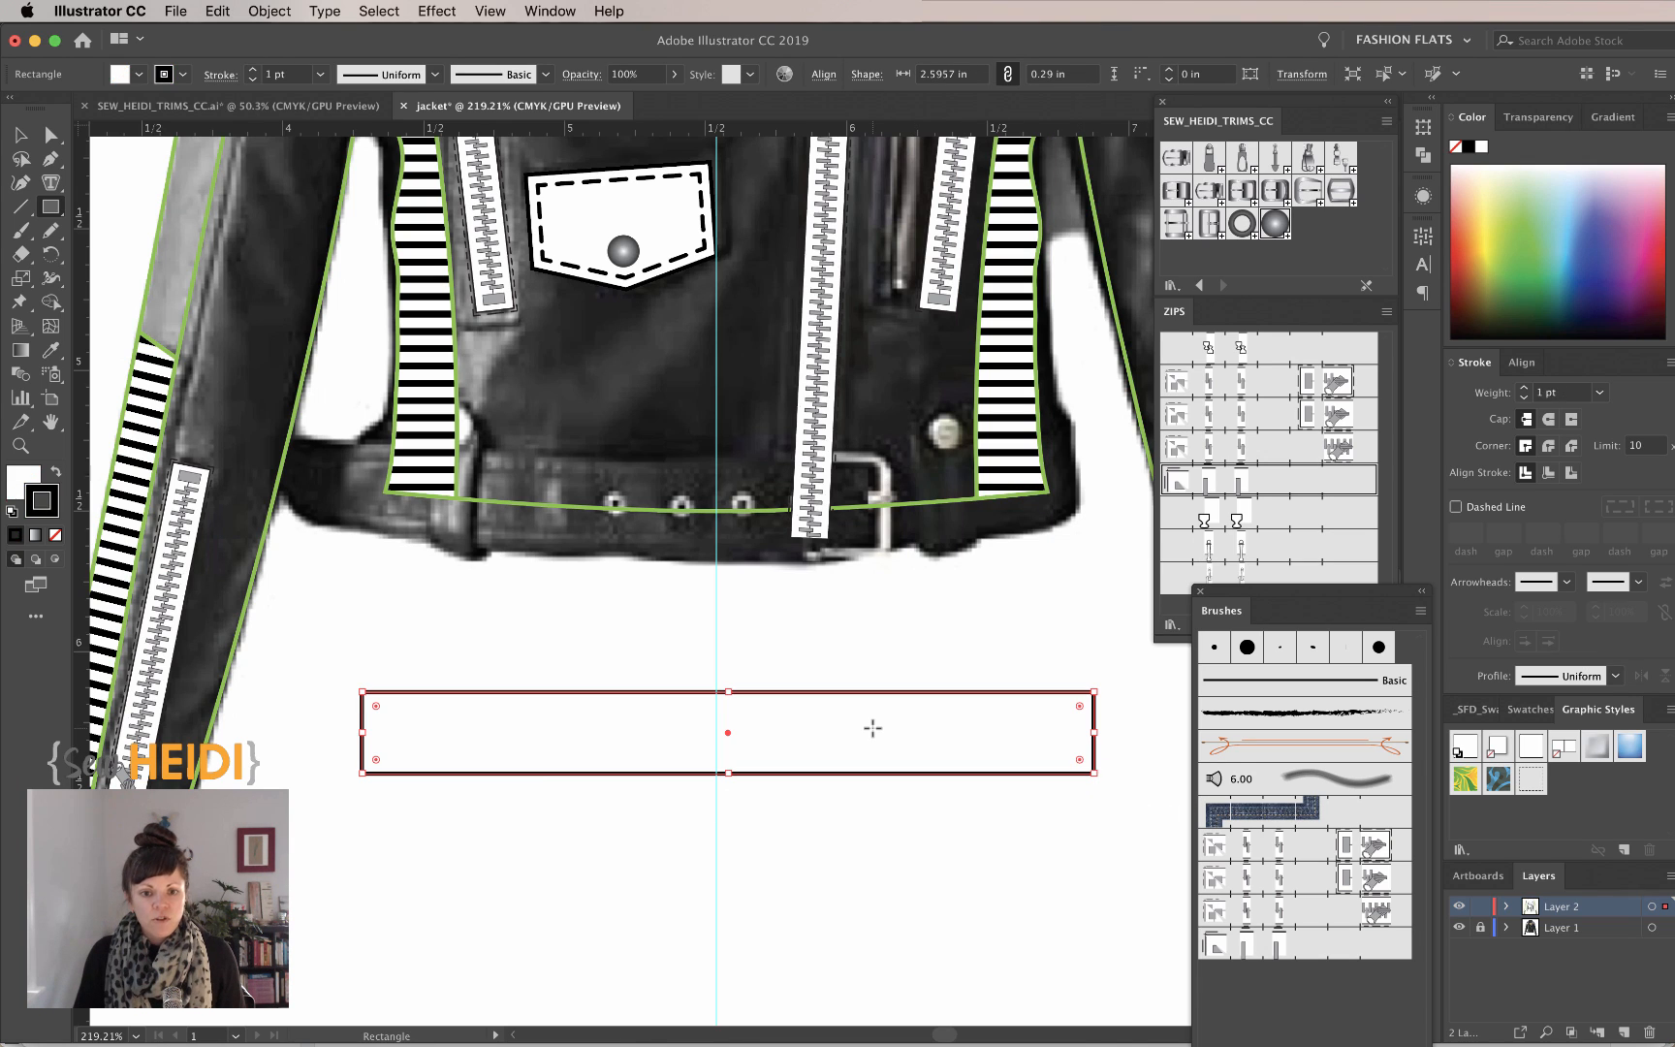
Add anchor points to the belt rectangle and pull its left edge's midpoint outward to form a pointed end
left_click(271, 11)
mouse_move(426, 441)
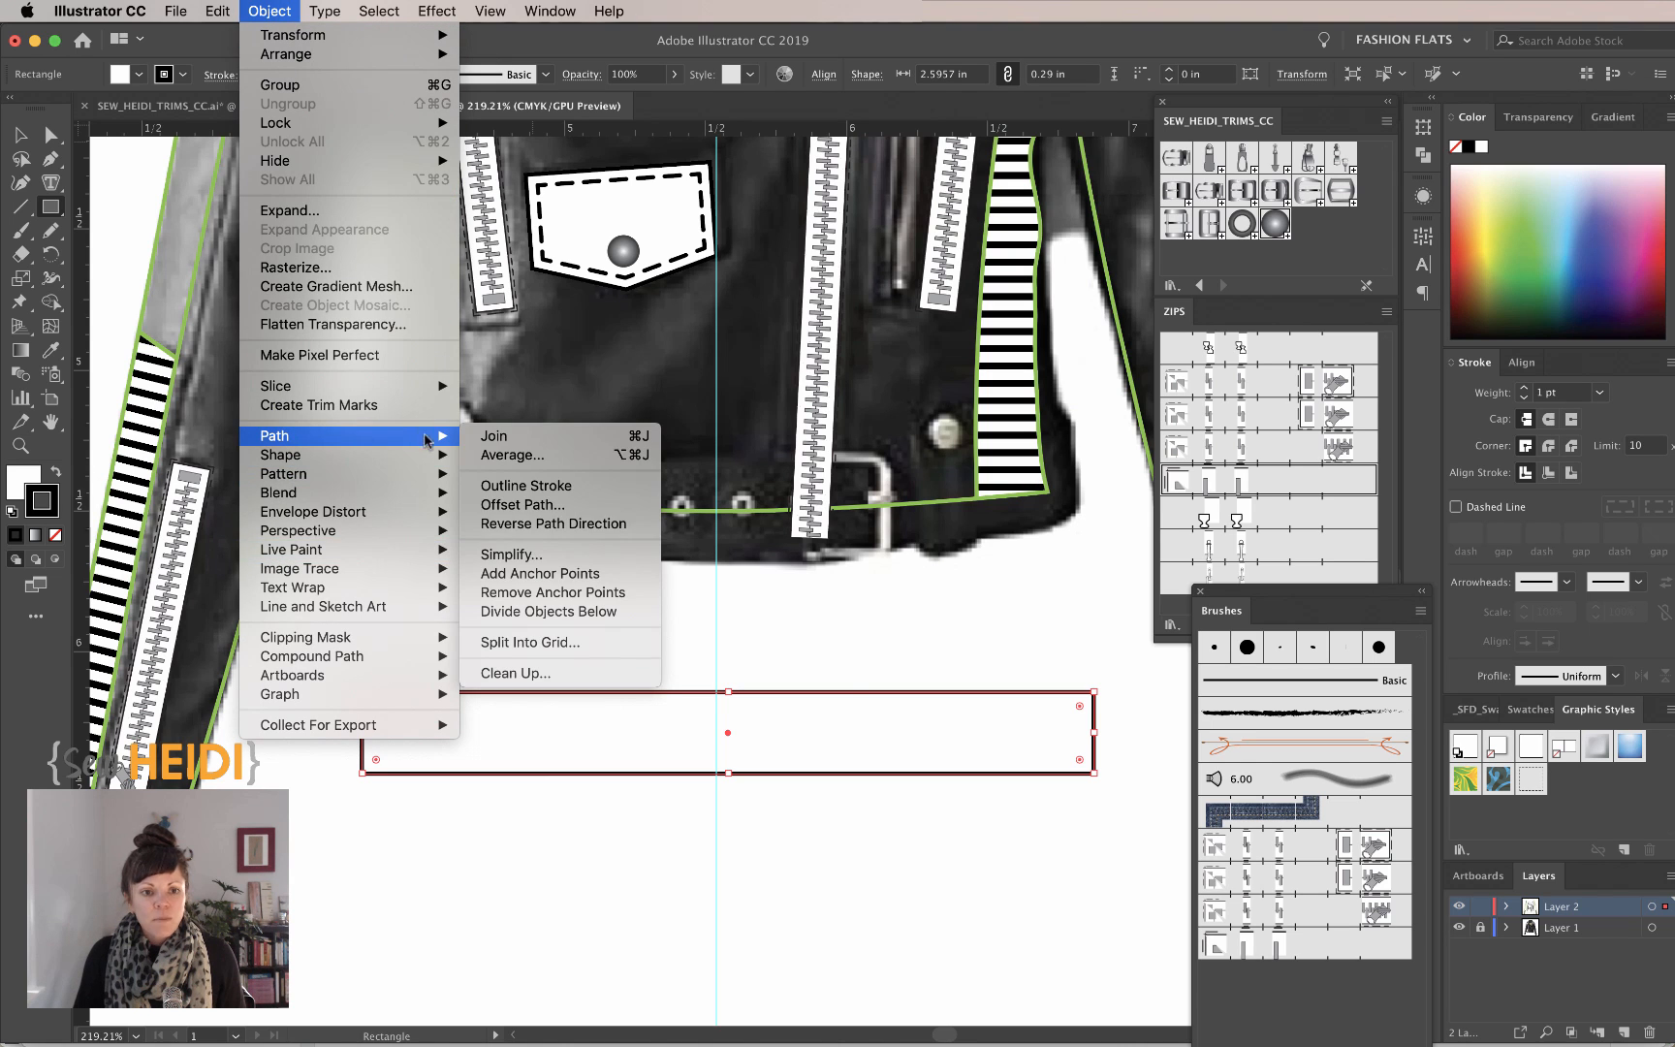
left_click(514, 574)
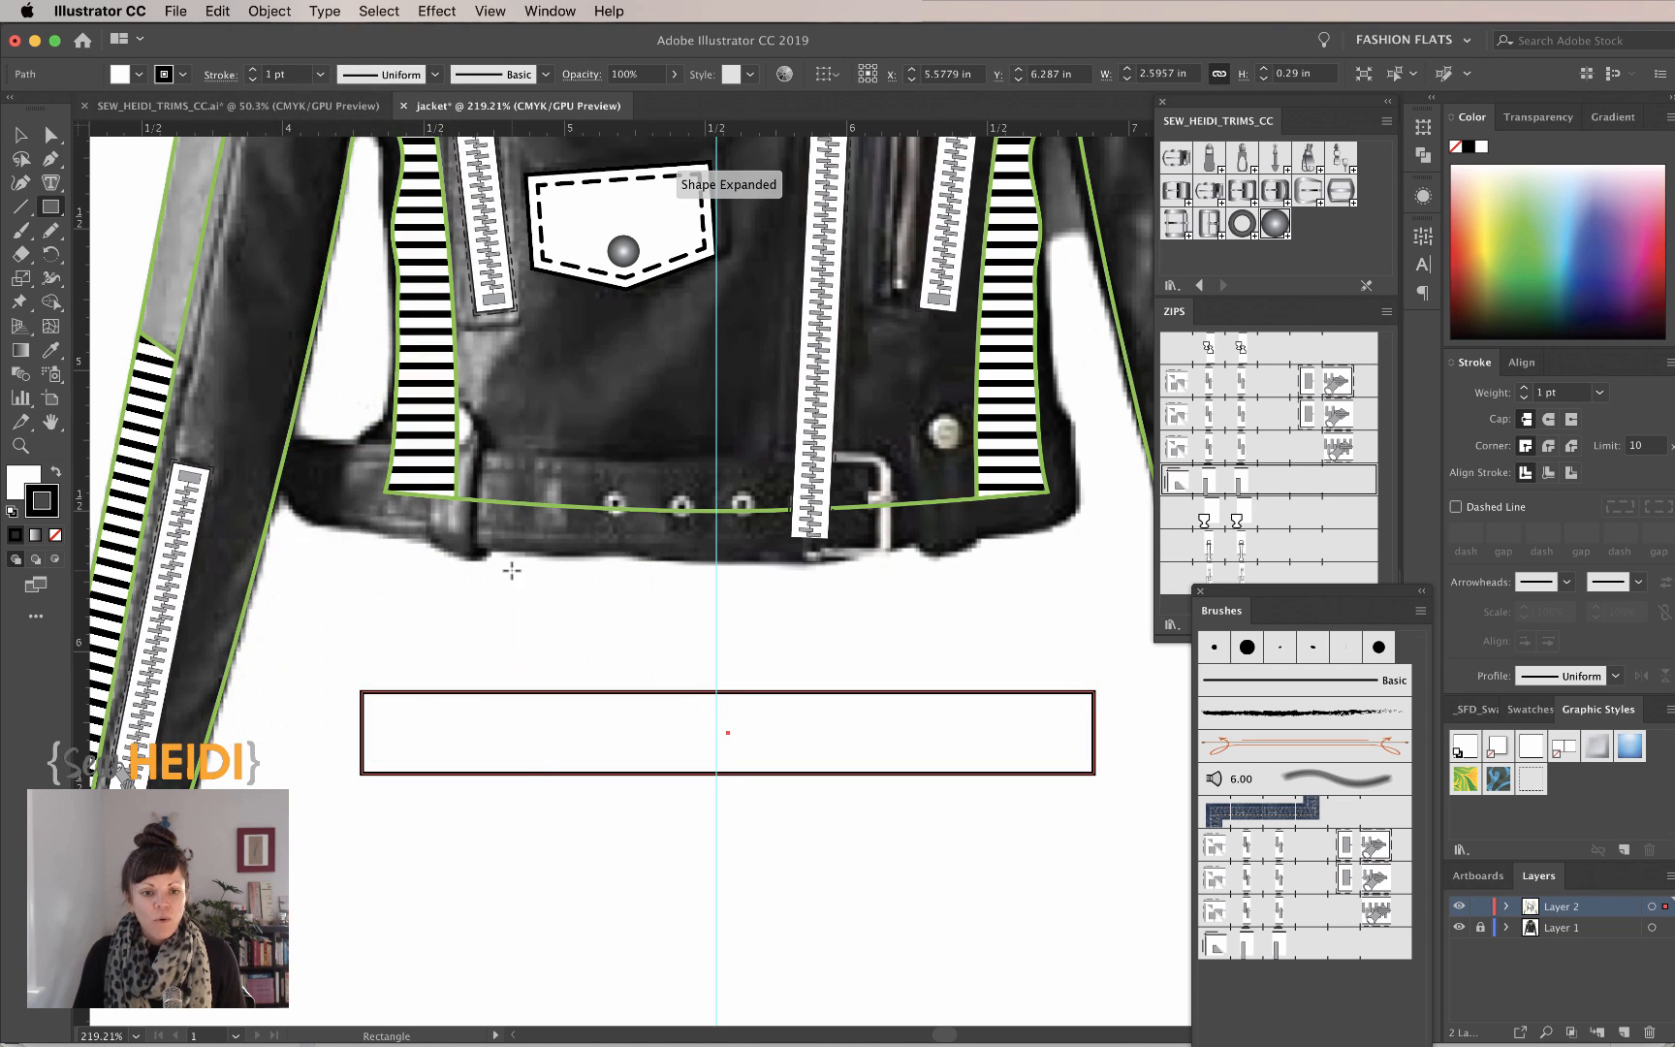
key("a")
left_click(339, 799)
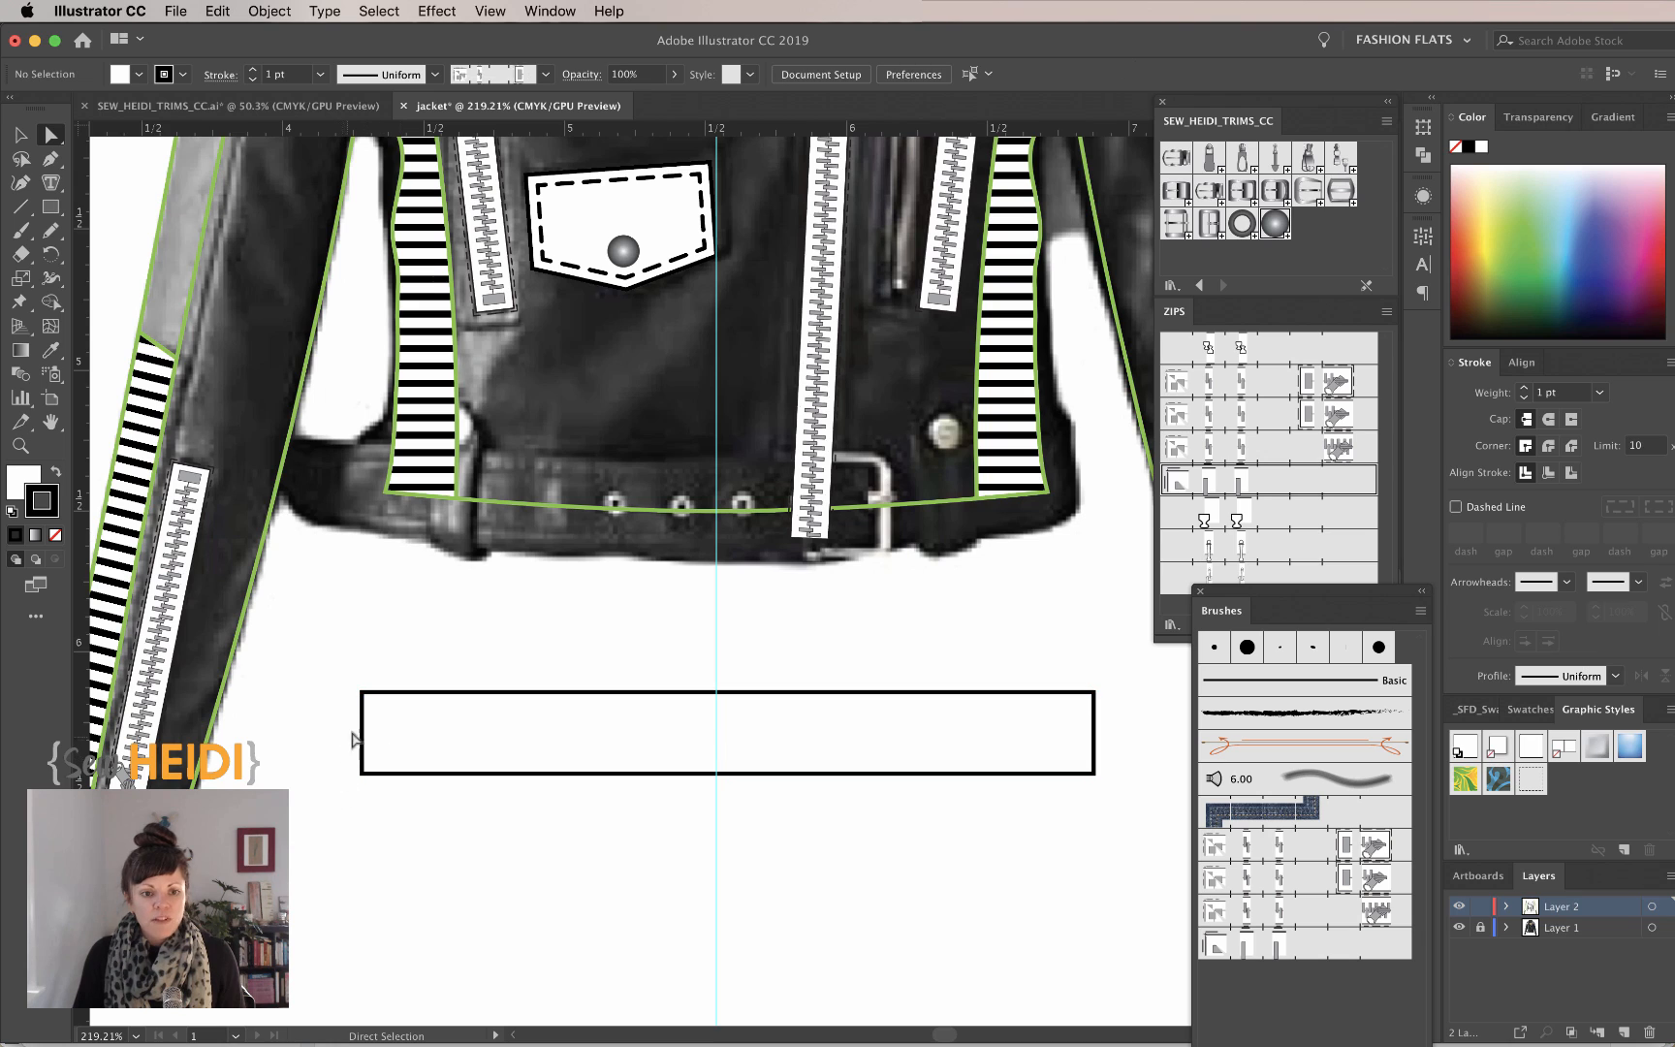
left_click(363, 733)
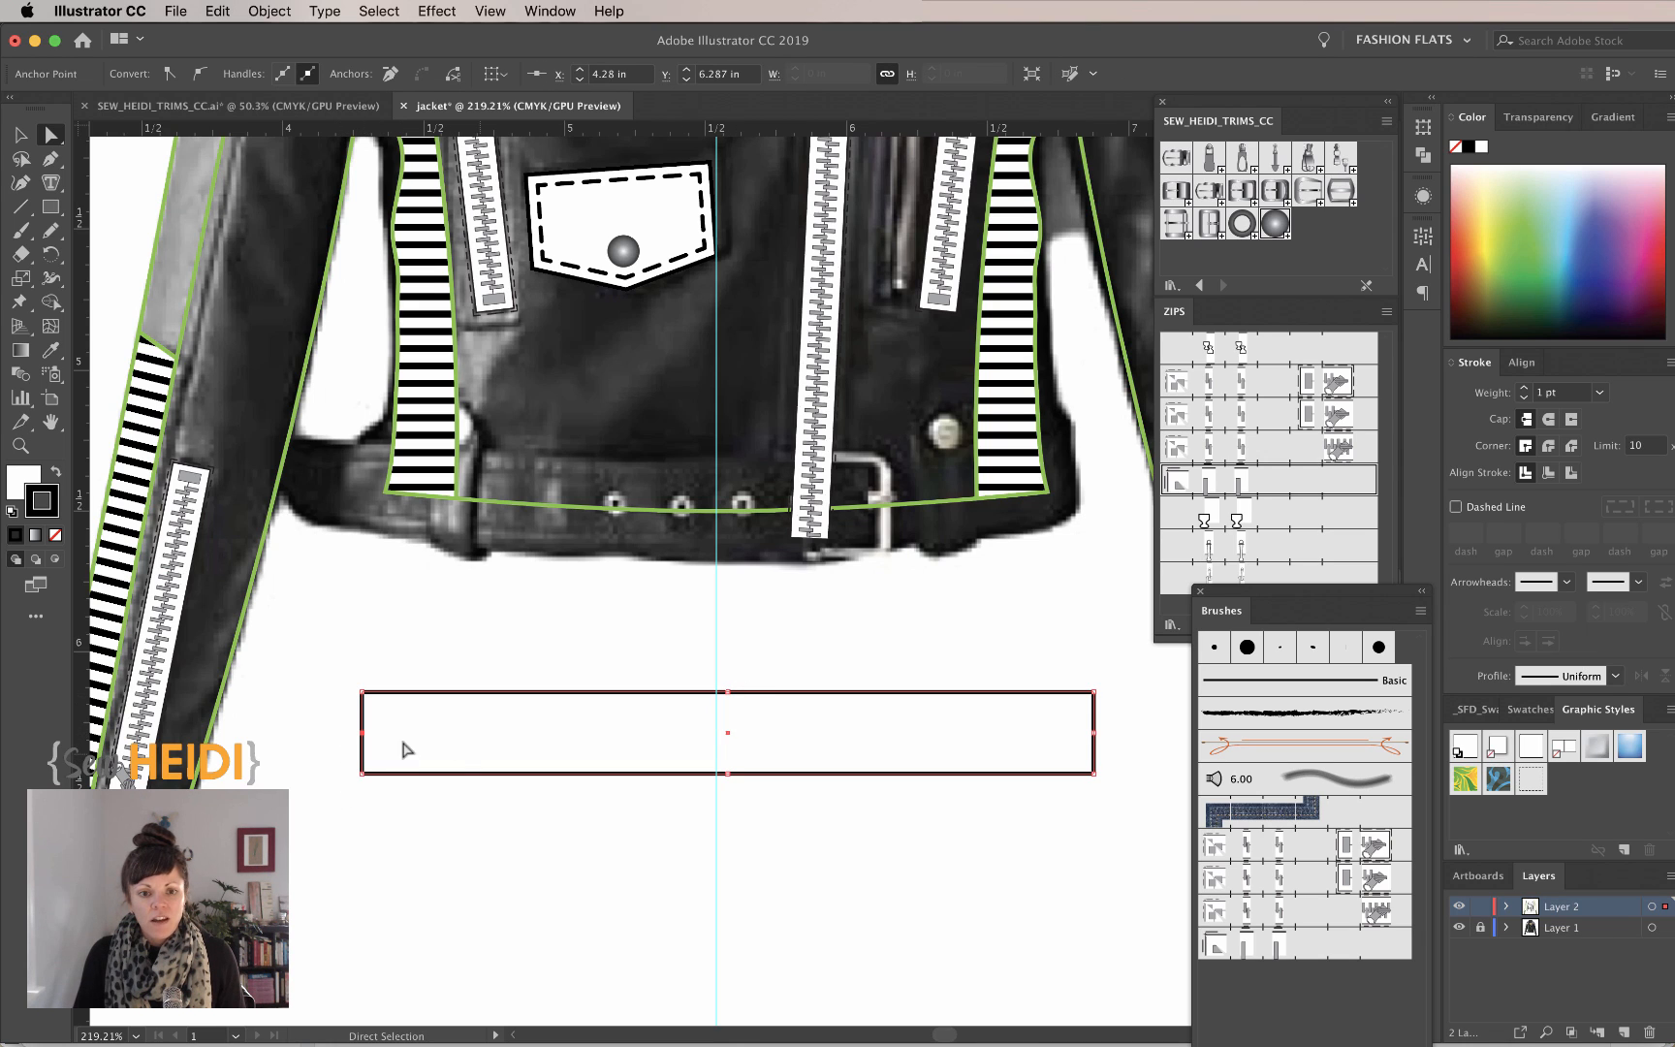
left_click_drag(362, 733, 347, 733)
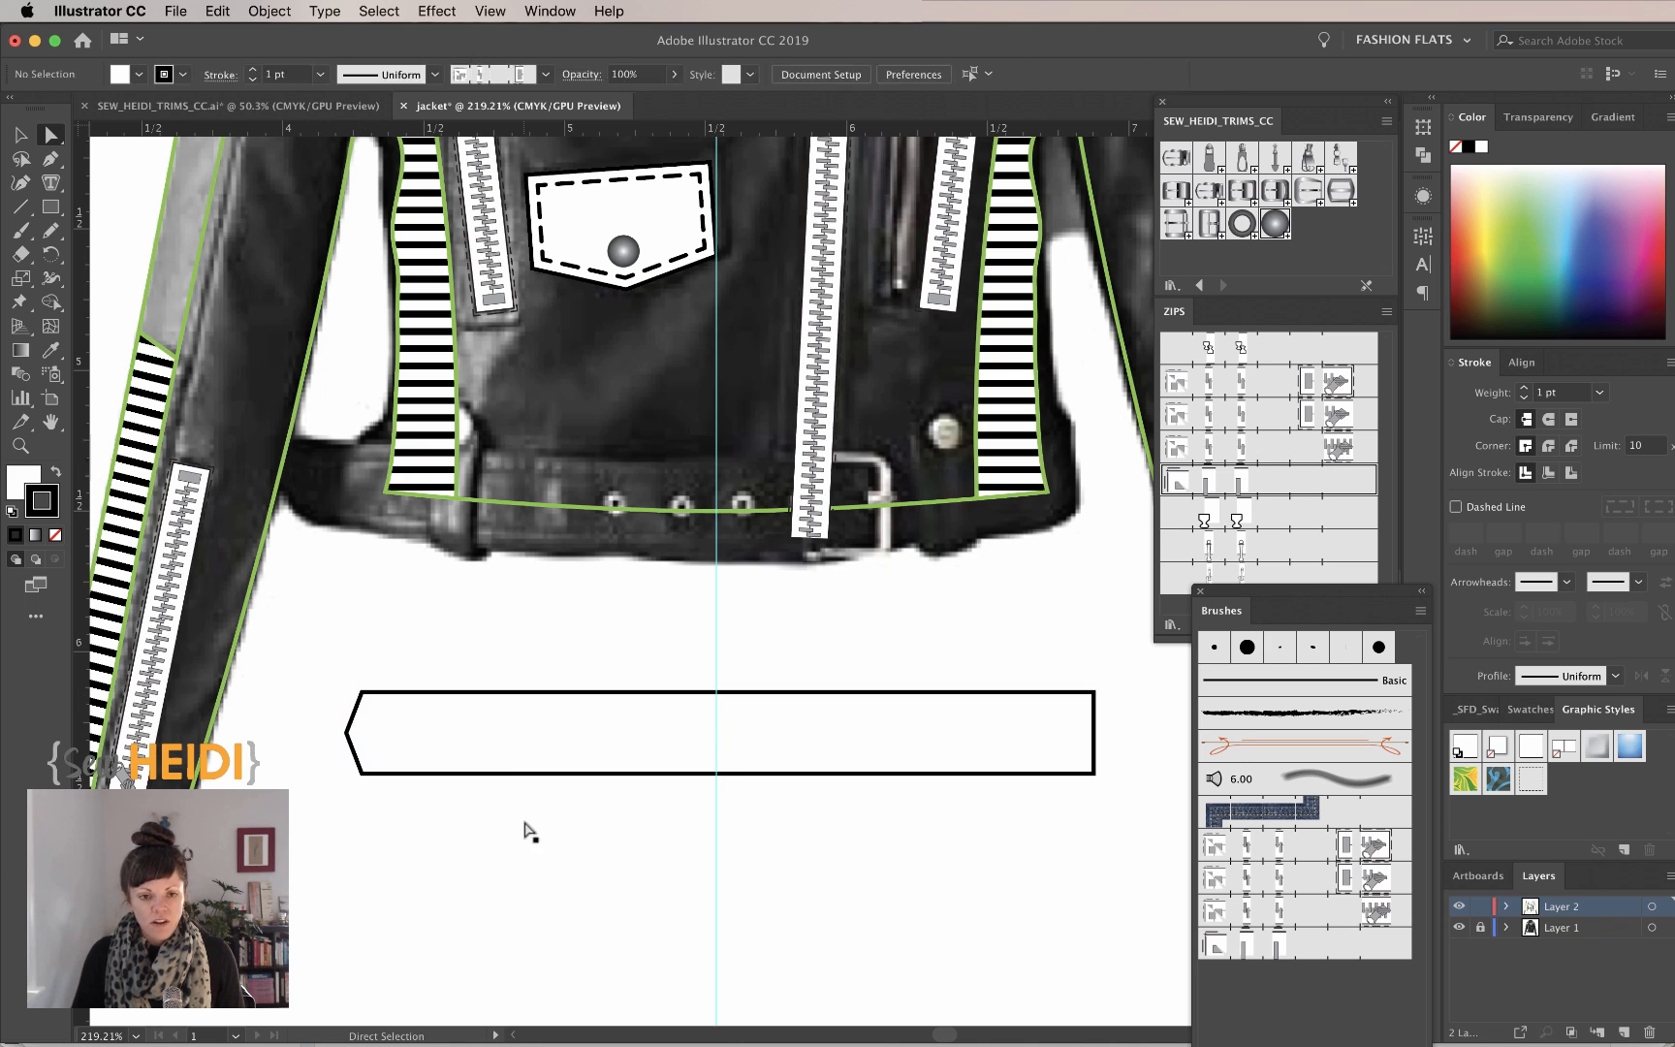
Offset the belt outline by -0.04 in and apply the dashed stitch graphic style to the new inner path
key("v")
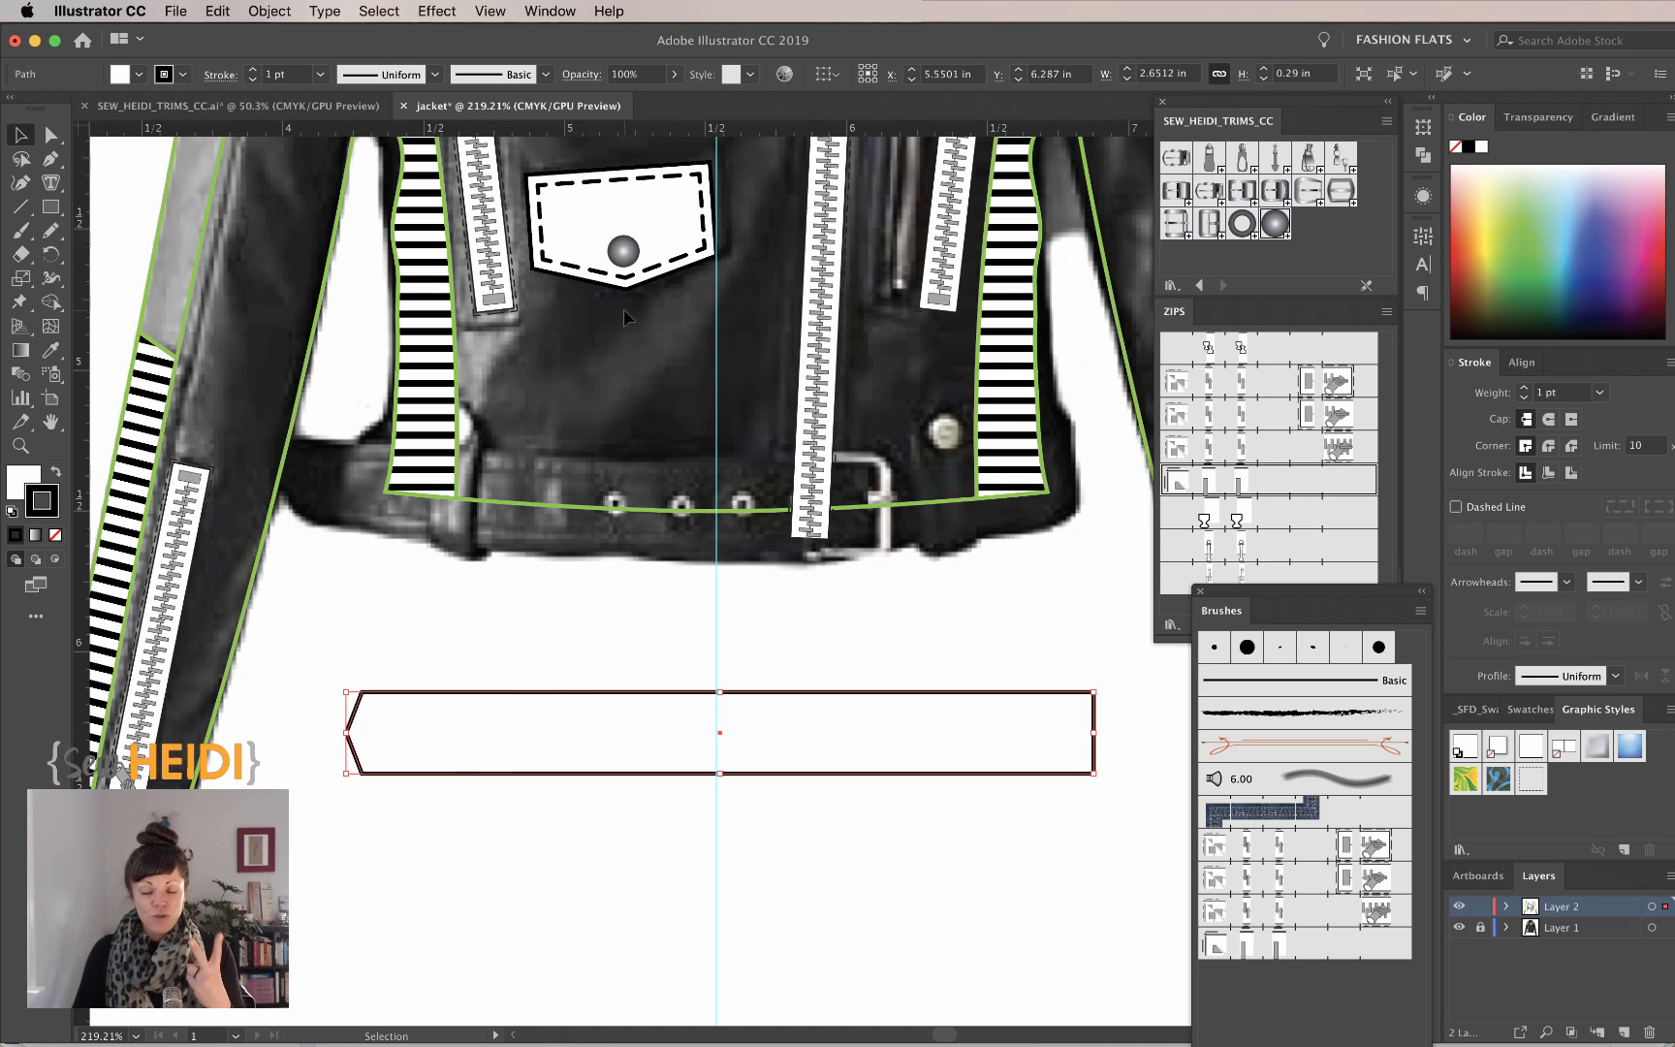
left_click(270, 10)
mouse_move(295, 437)
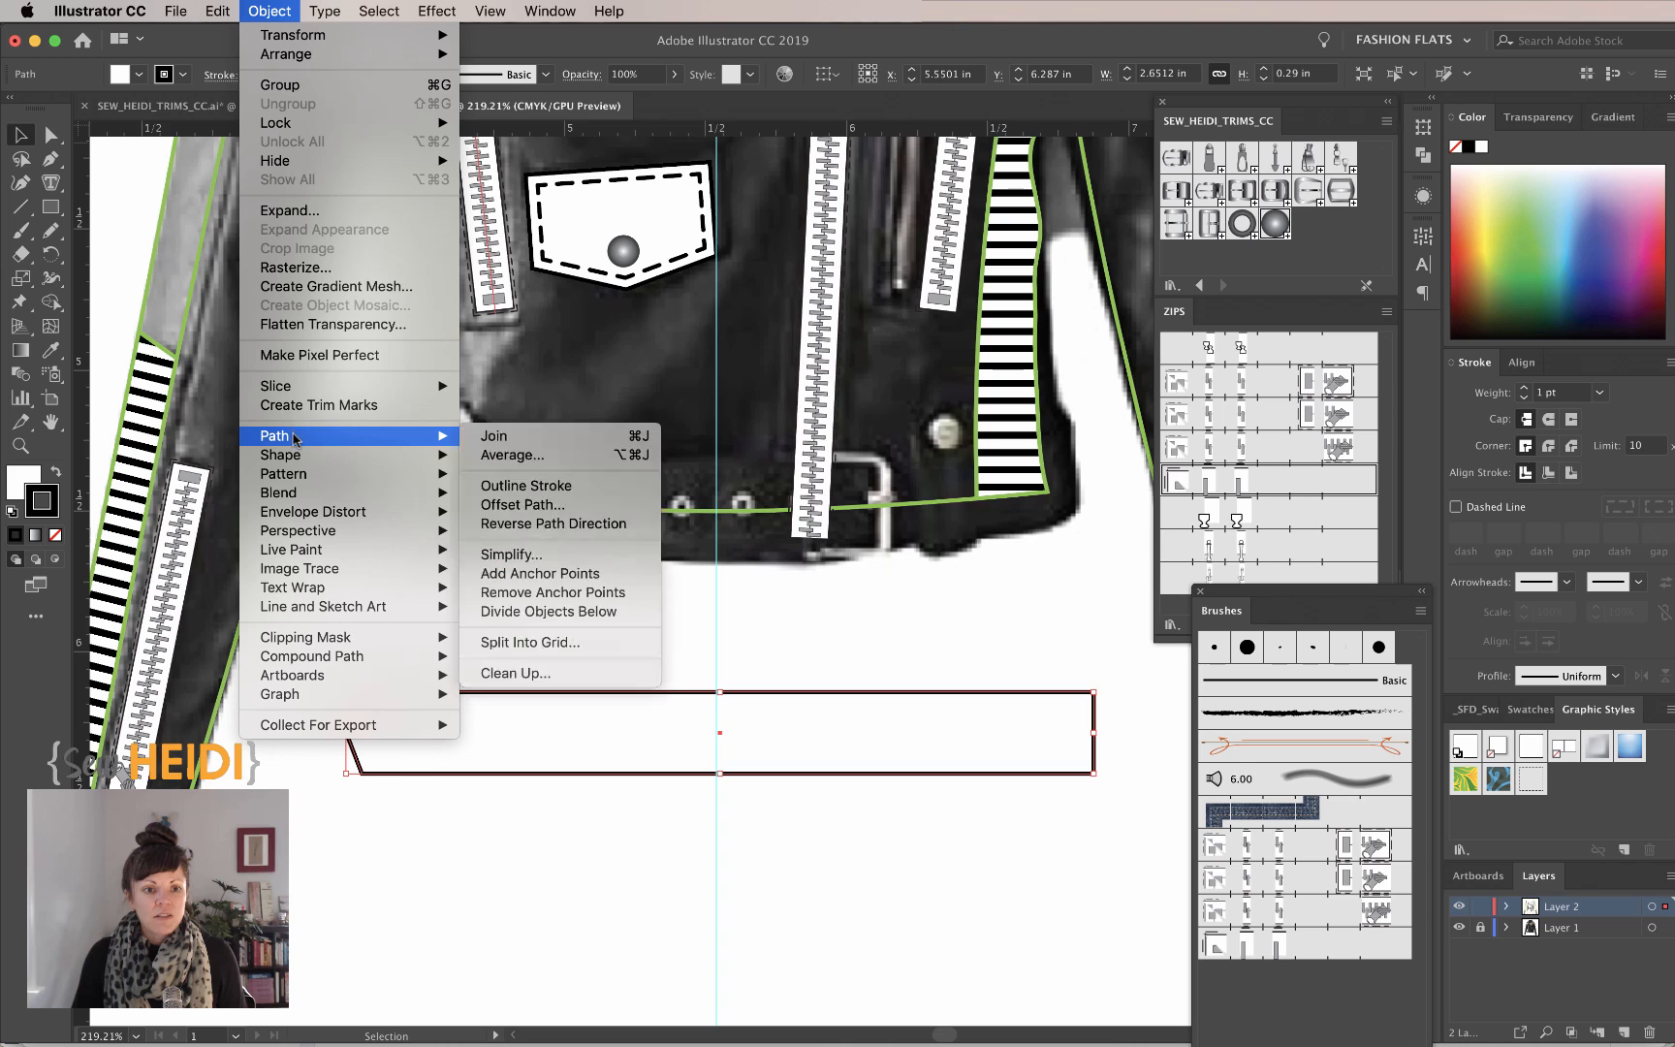
left_click(512, 505)
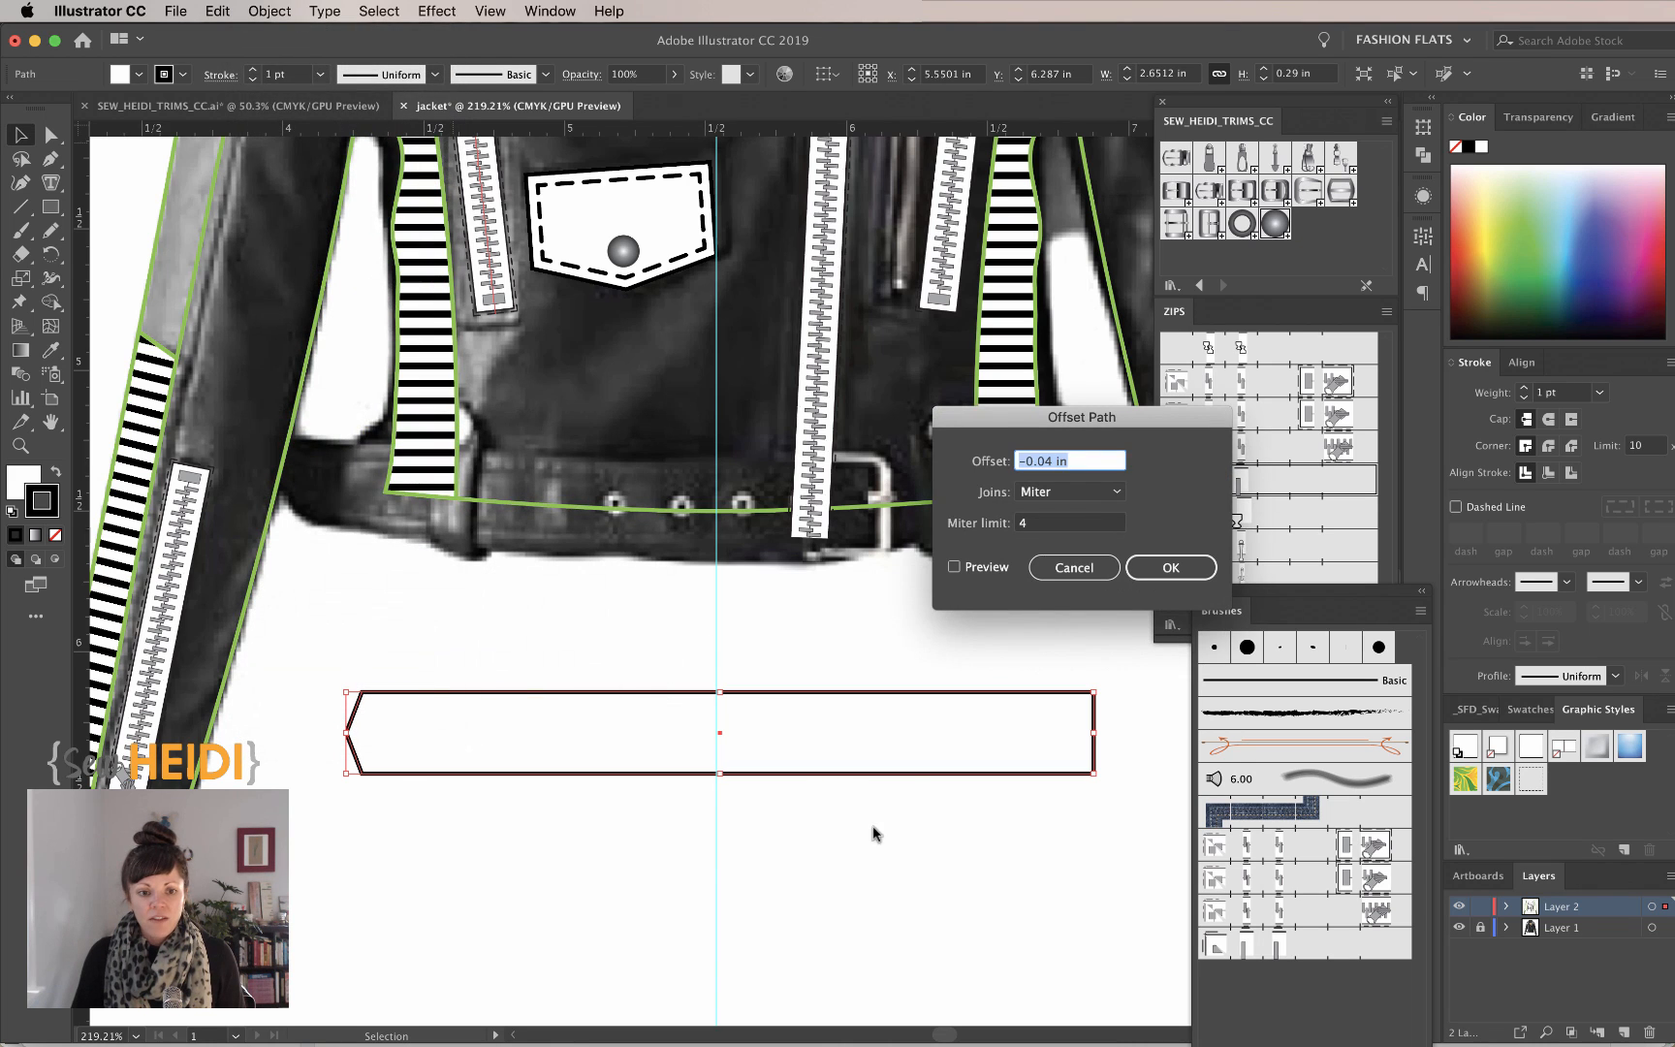
left_click(973, 574)
key("Return")
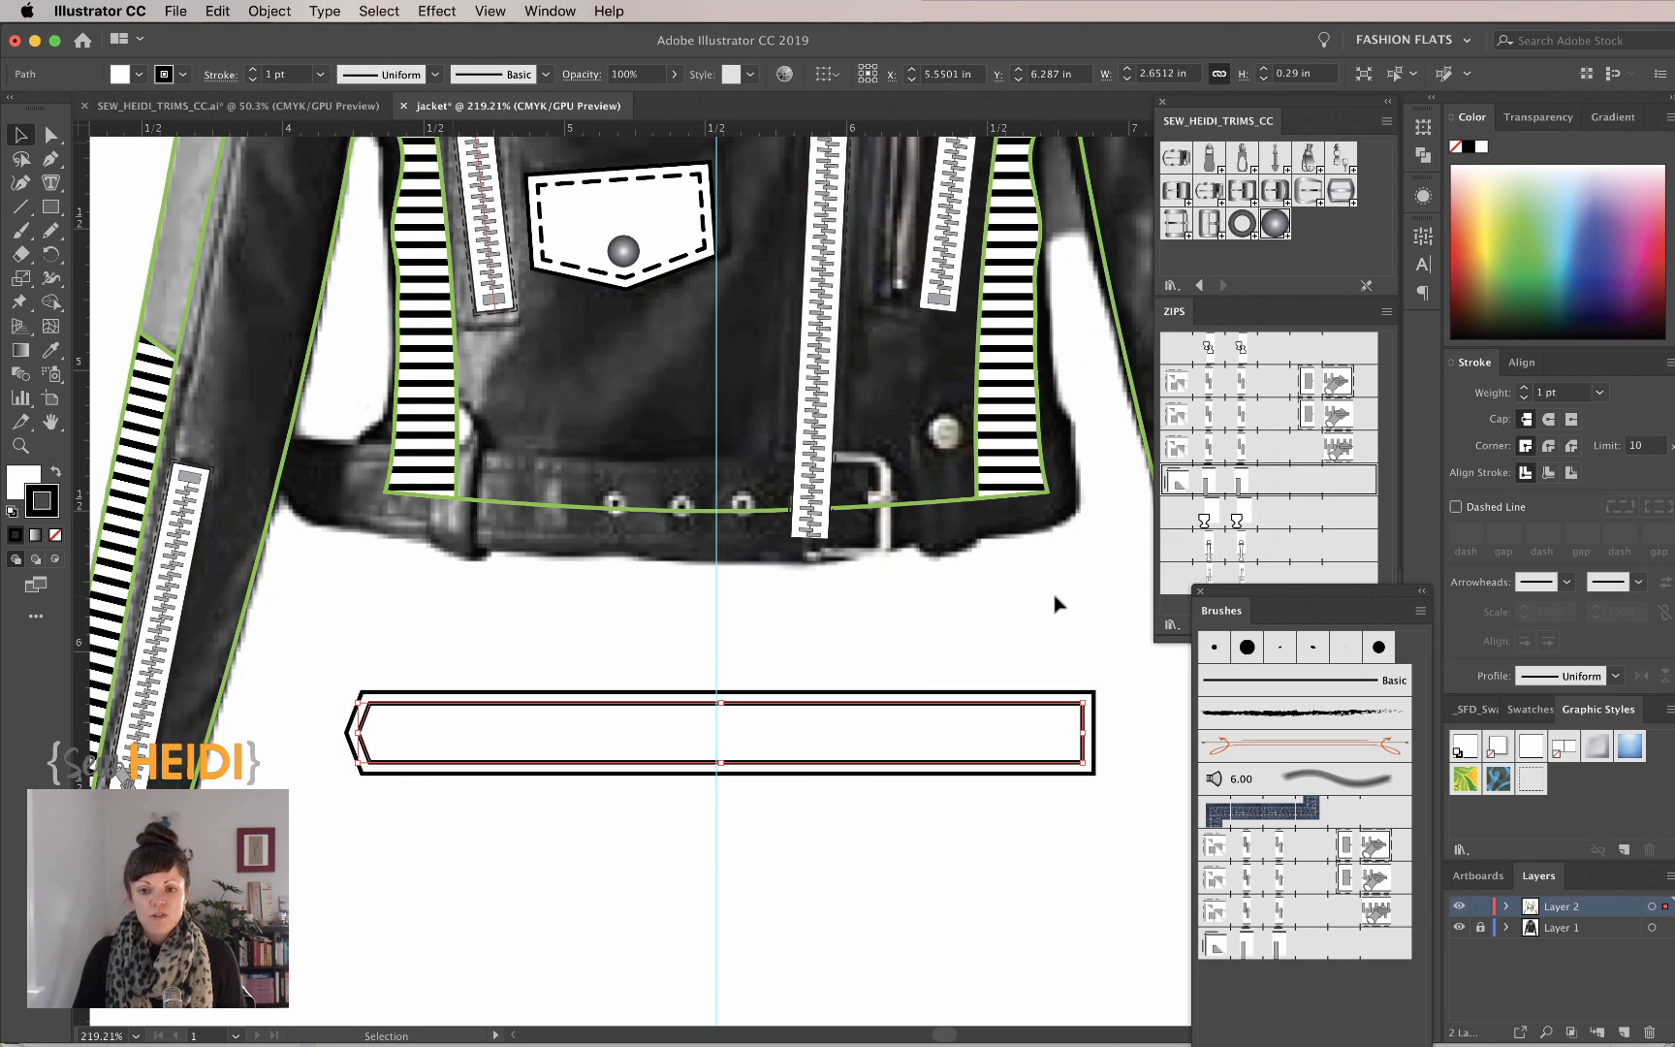
left_click(1530, 781)
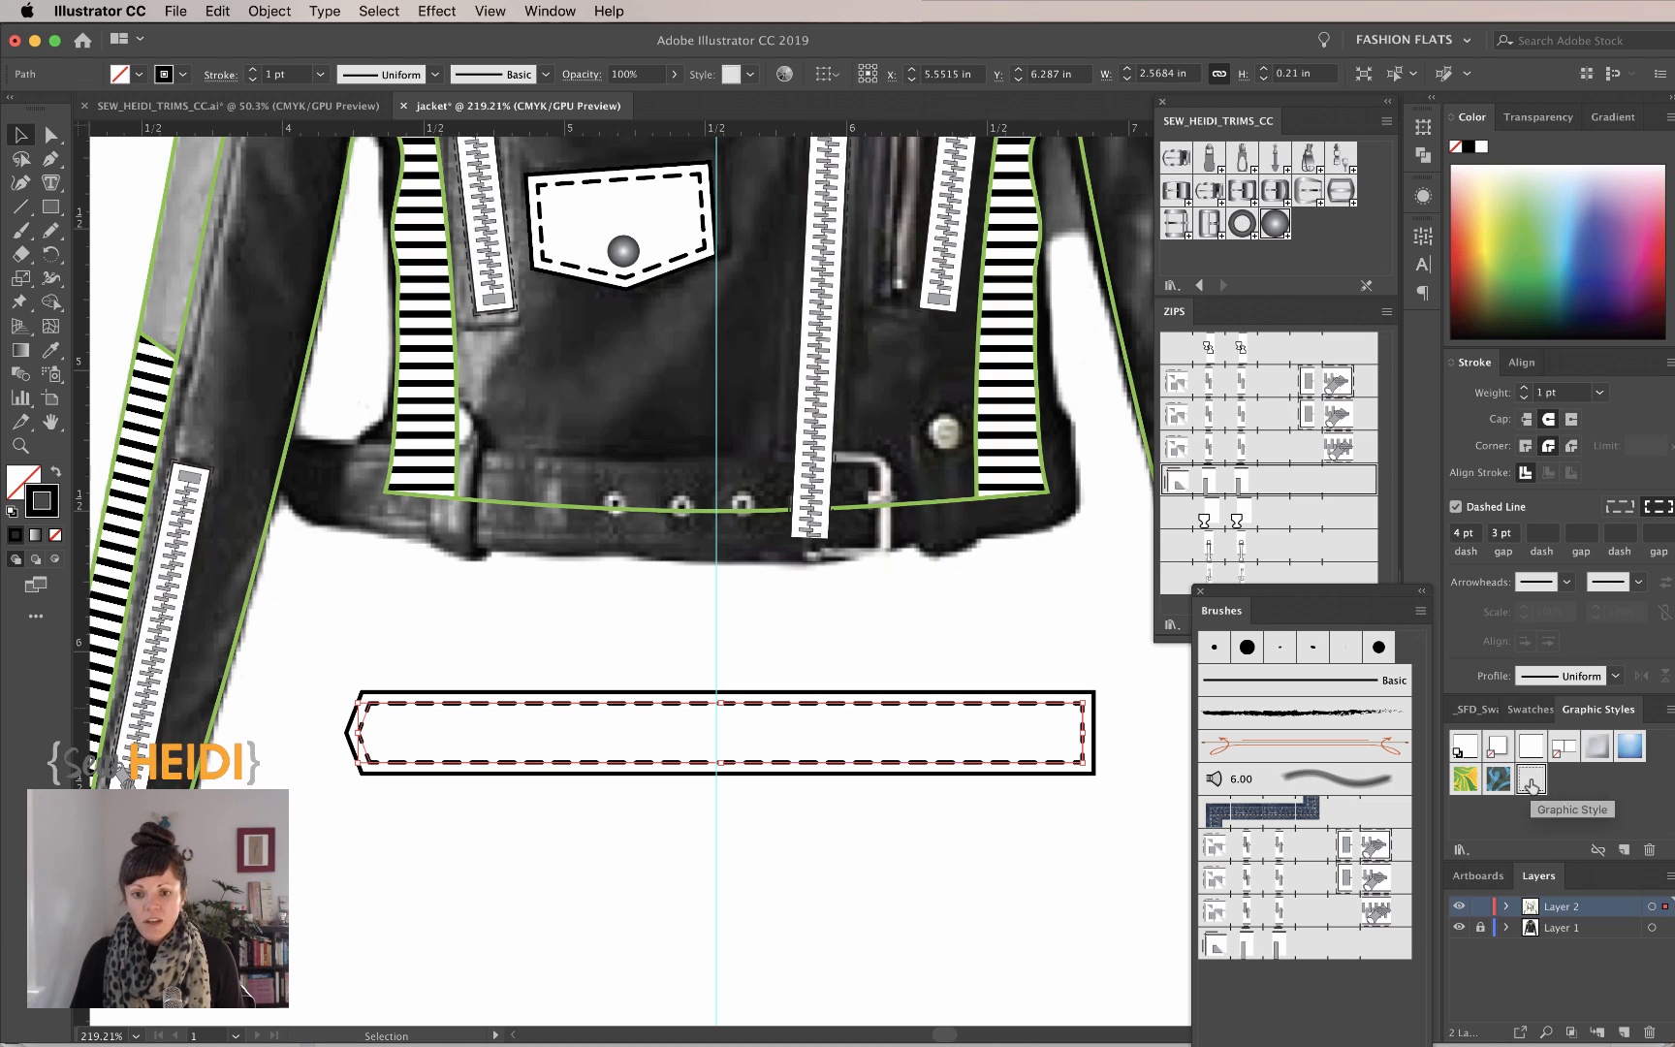
left_click(870, 836)
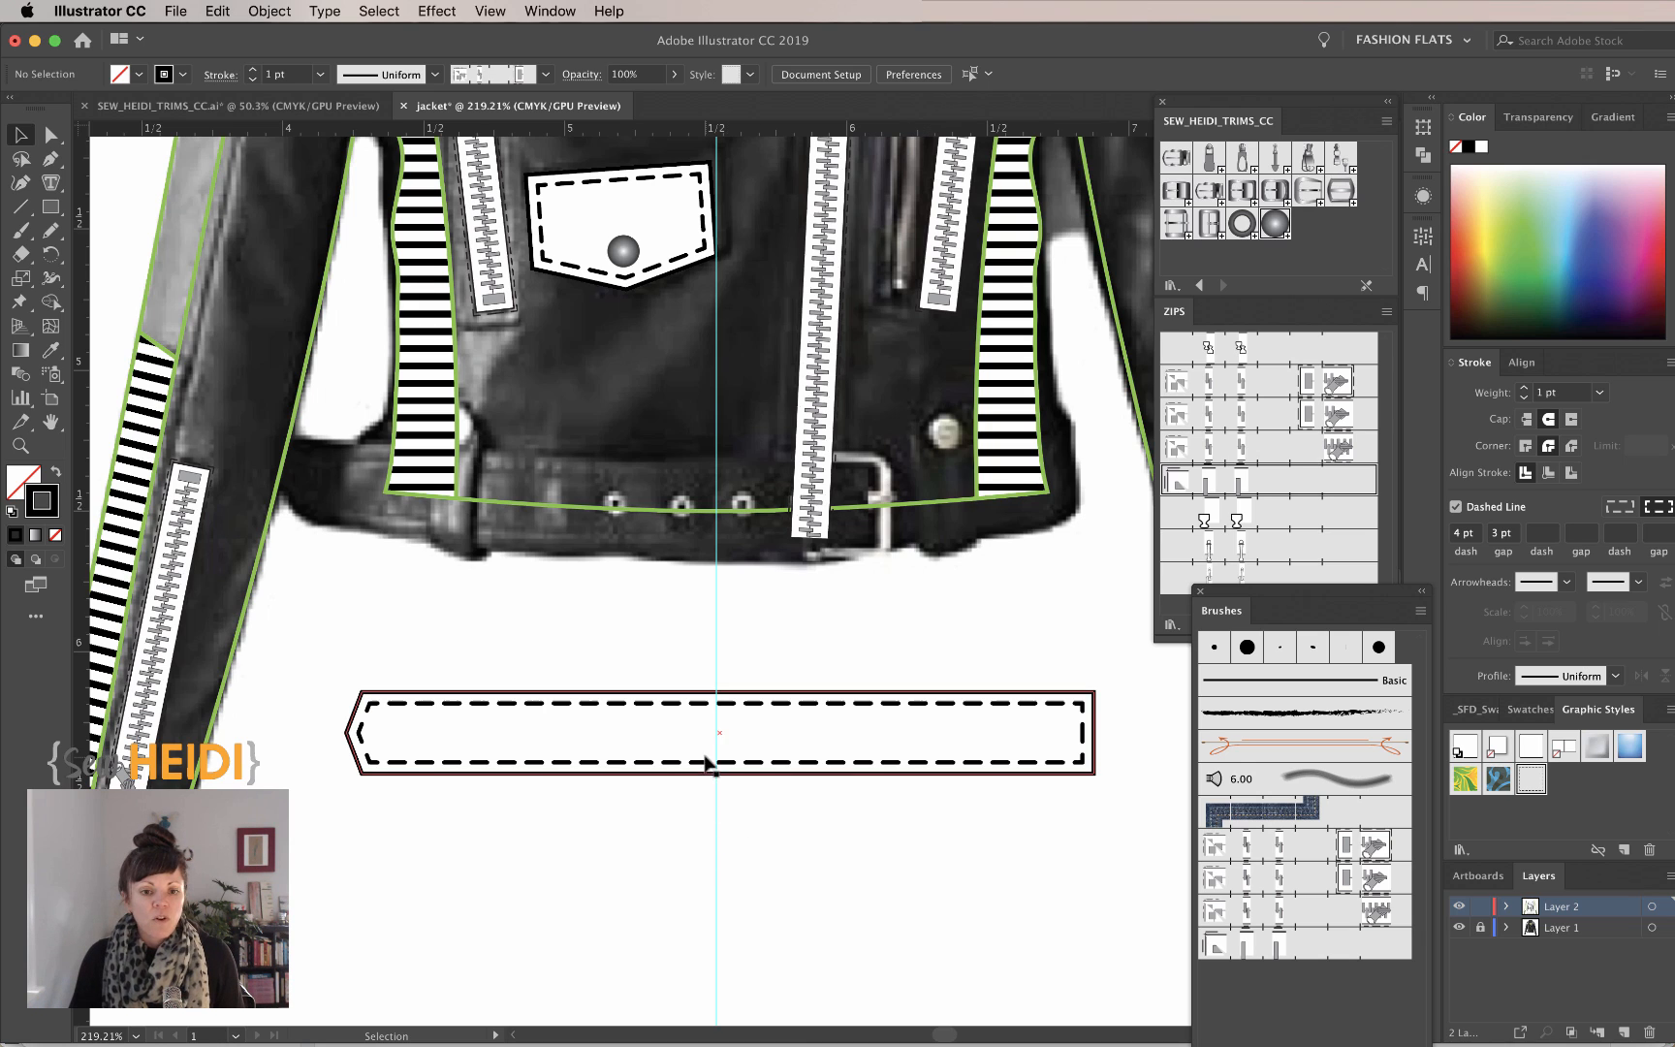
Delete the vertical stitch segment at the belt's square right end
key("a")
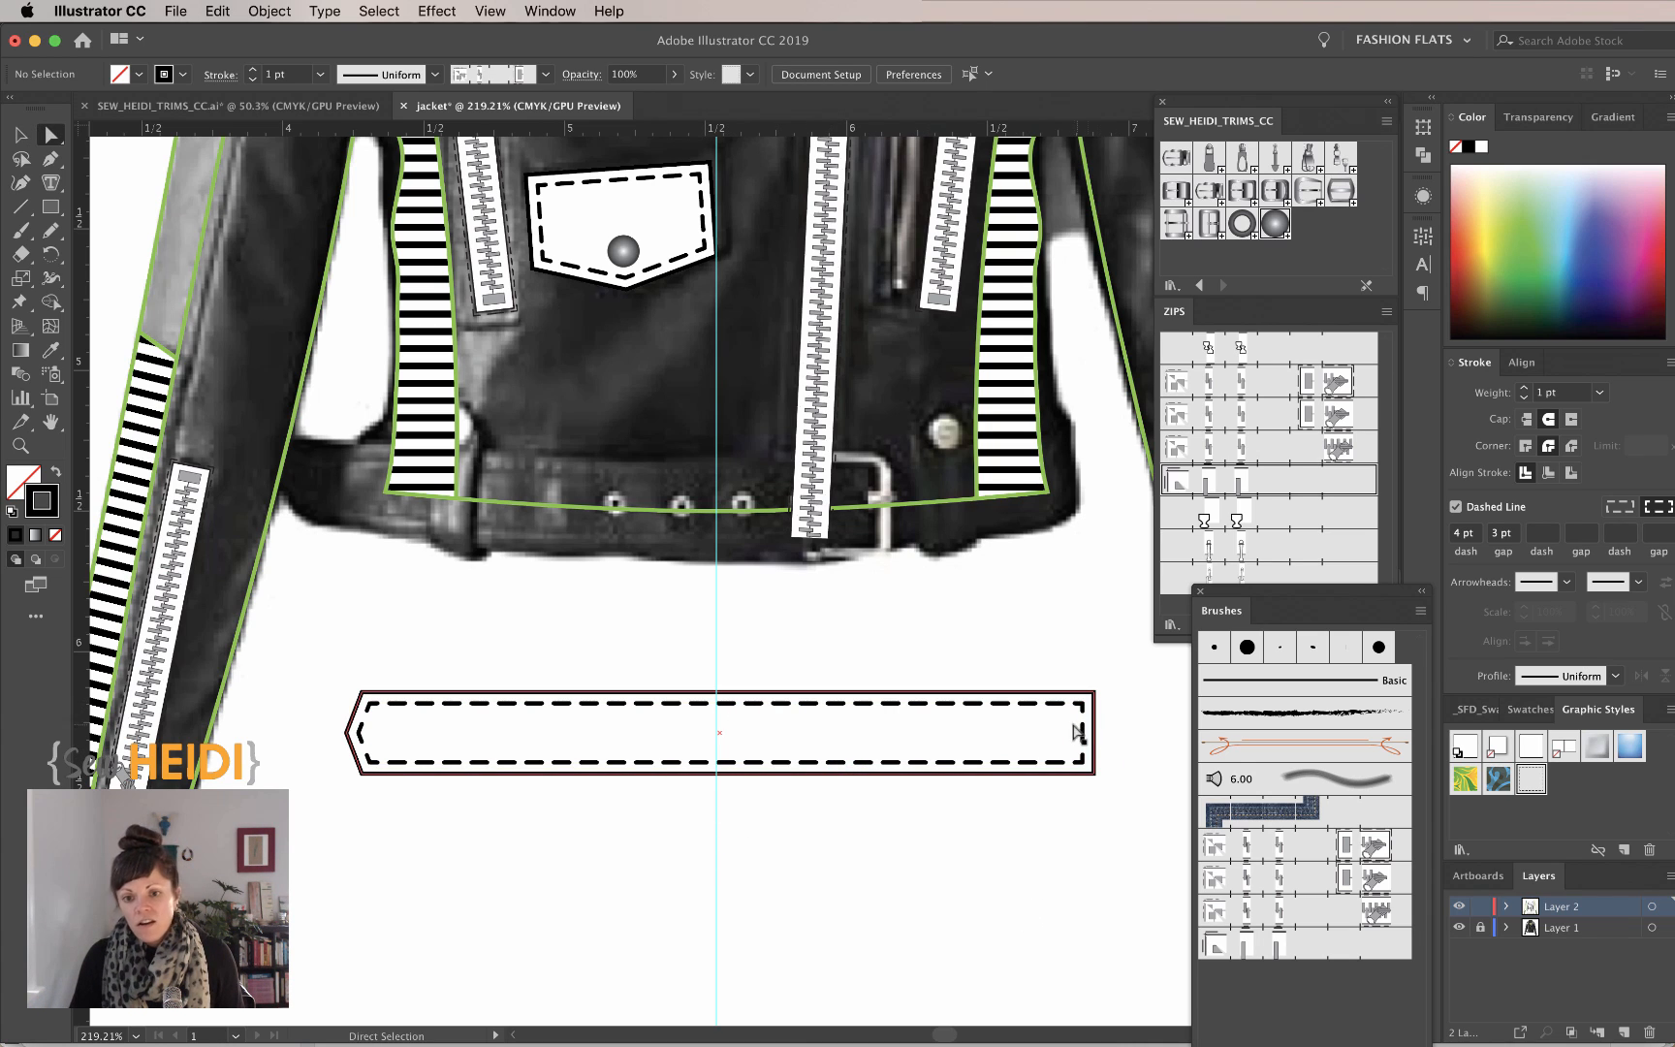
left_click(1084, 735)
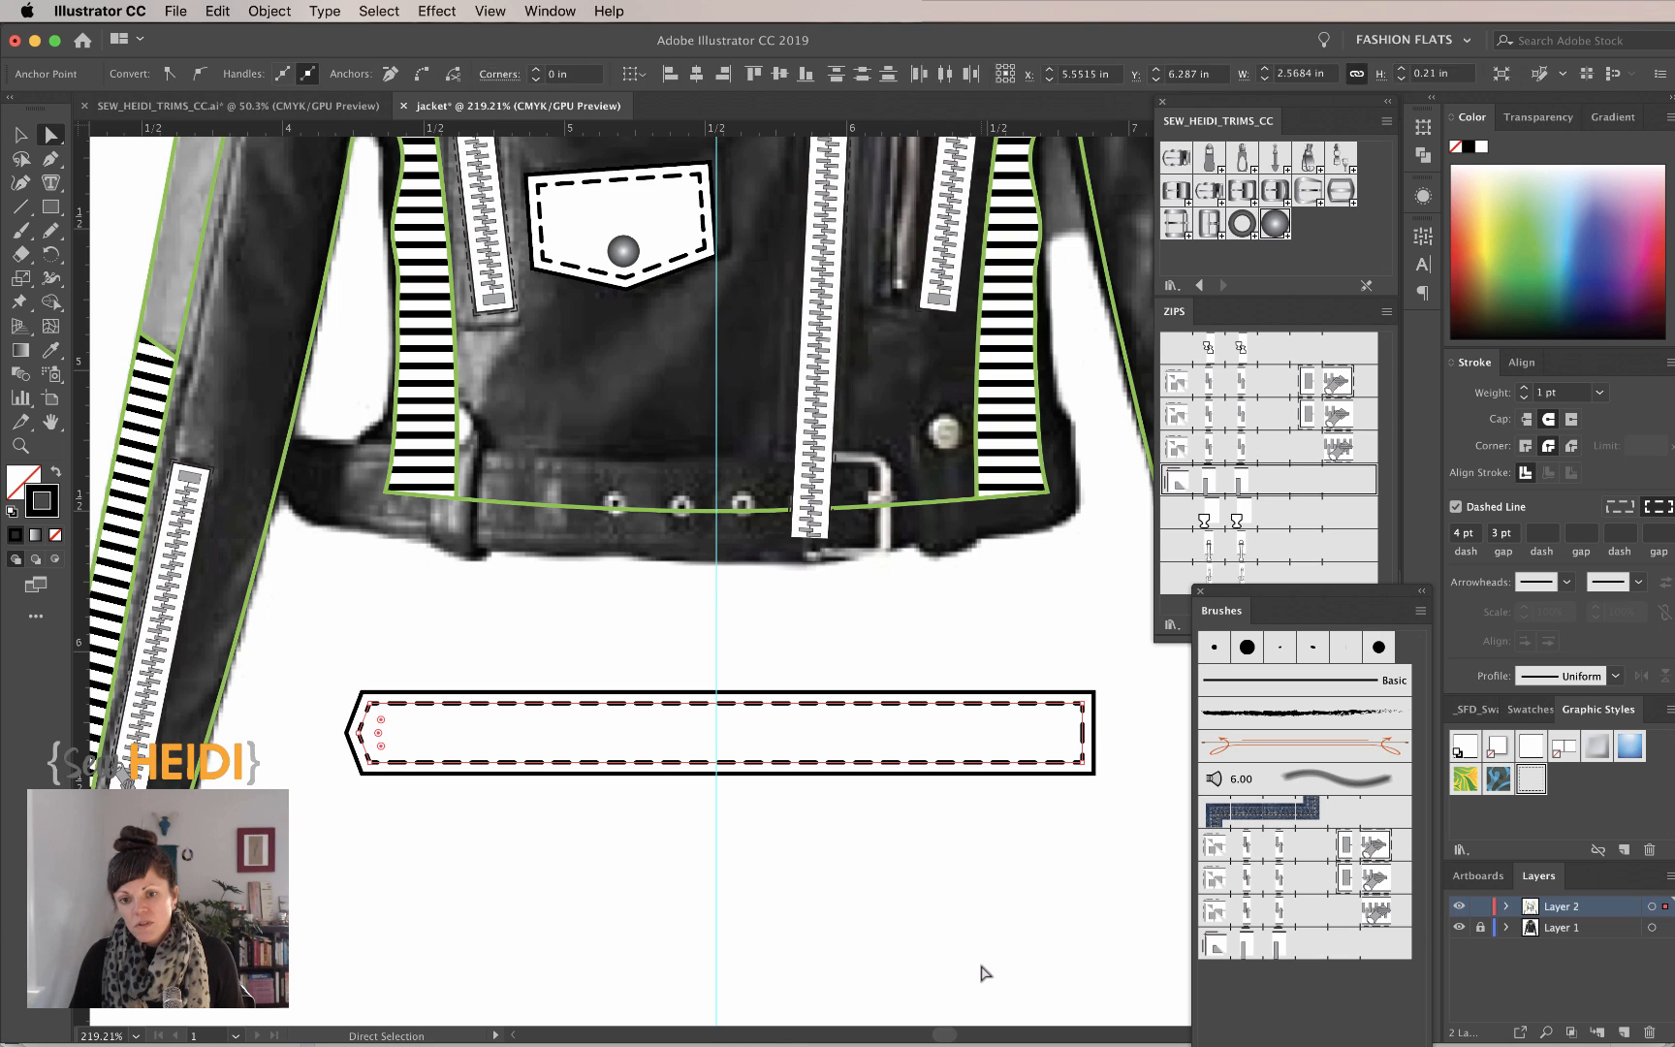
left_click(1004, 966)
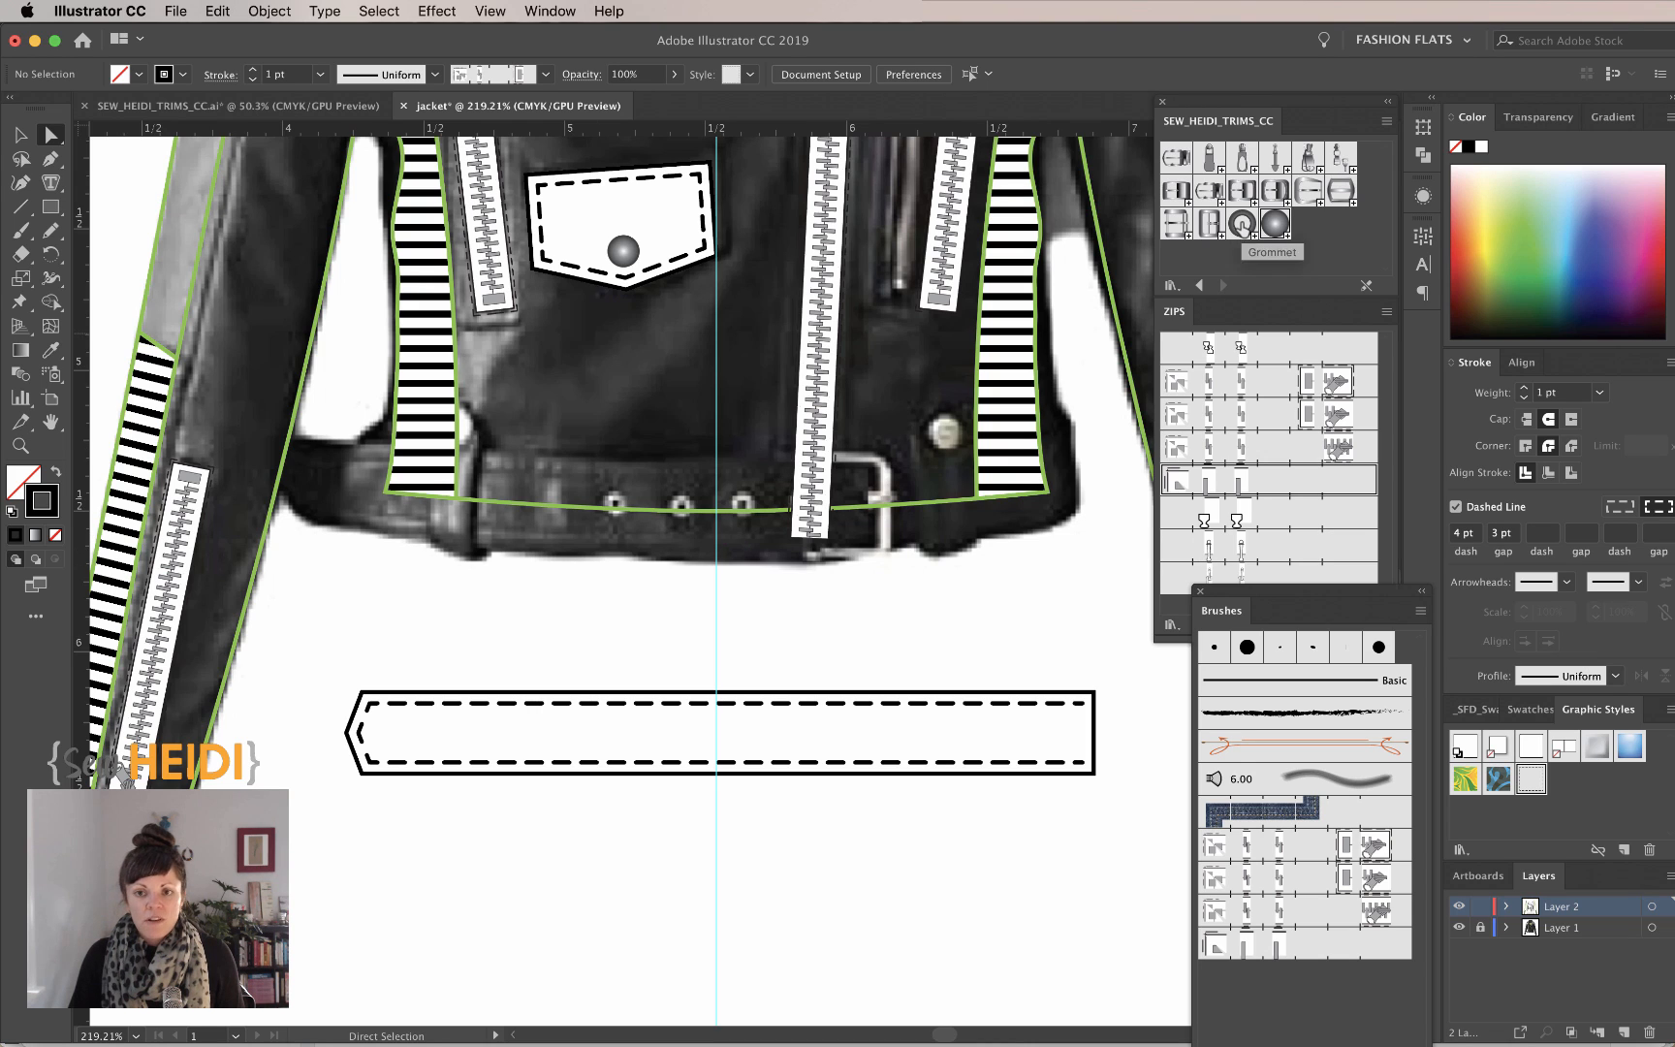
Place a Grommet symbol between the belt's stitch lines and scale it down to about 0.1 in
mouse_move(1242, 223)
left_mouse_down()
mouse_move(1168, 325)
mouse_move(989, 441)
mouse_move(750, 719)
mouse_move(609, 733)
left_mouse_up()
key("v")
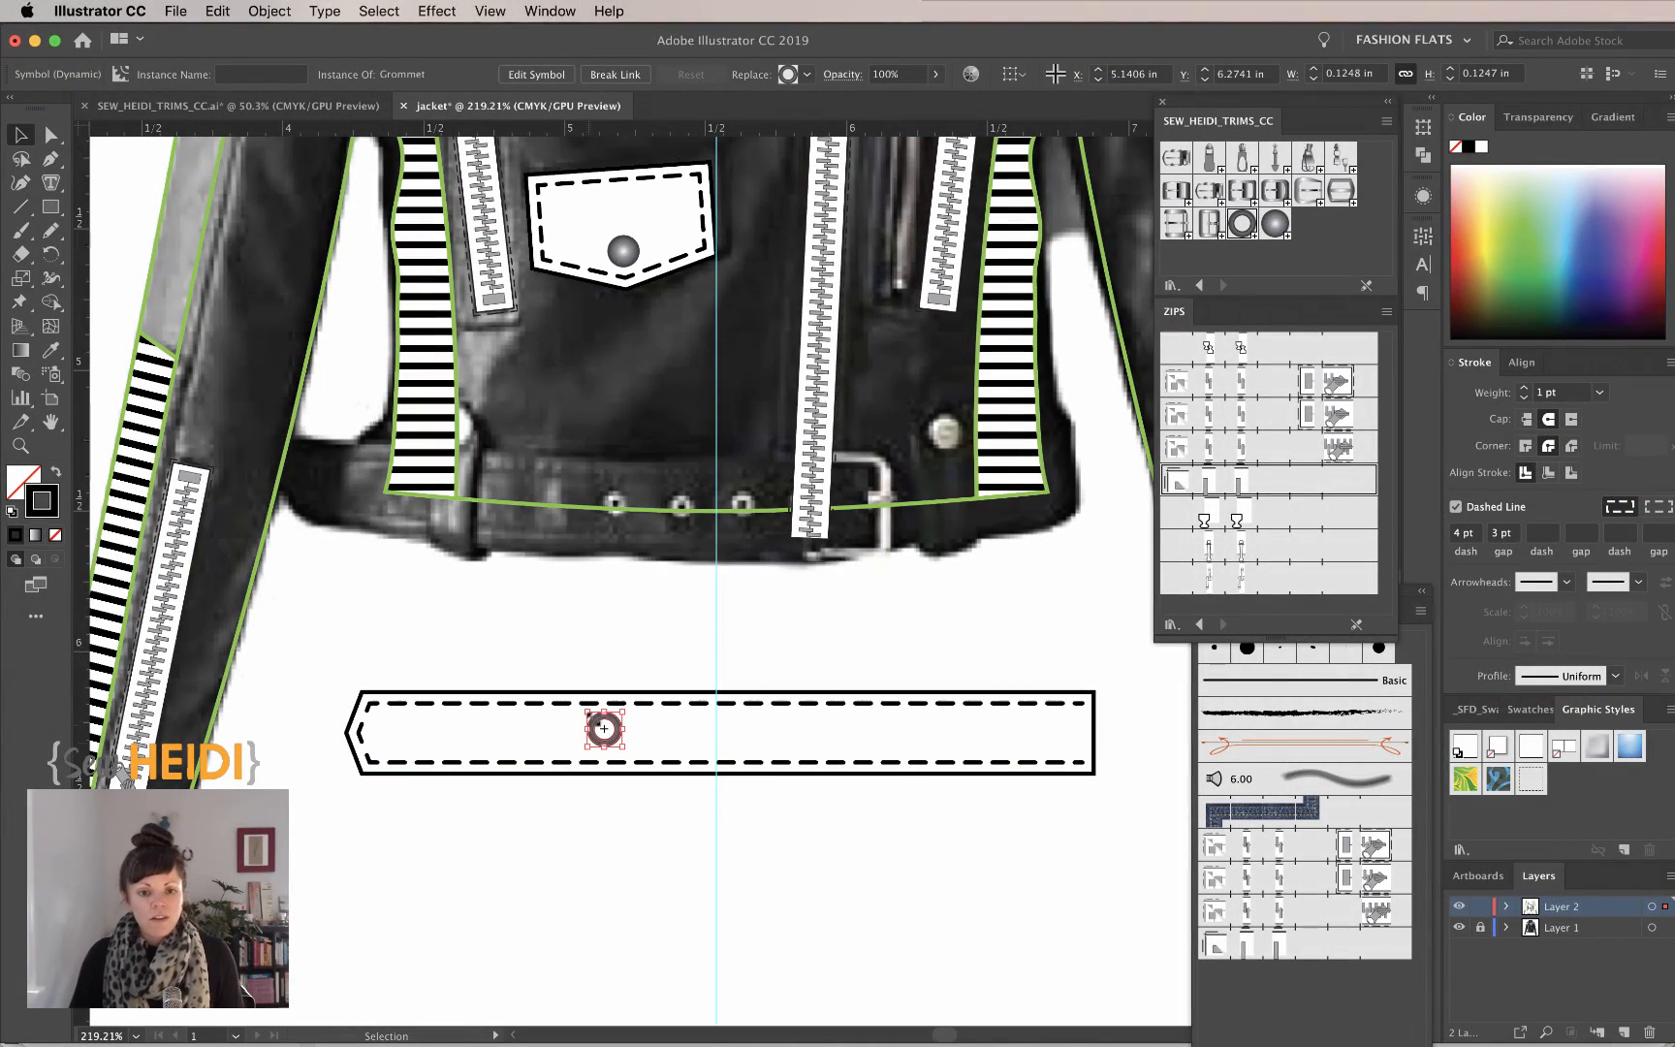
left_click_drag(588, 715, 591, 713)
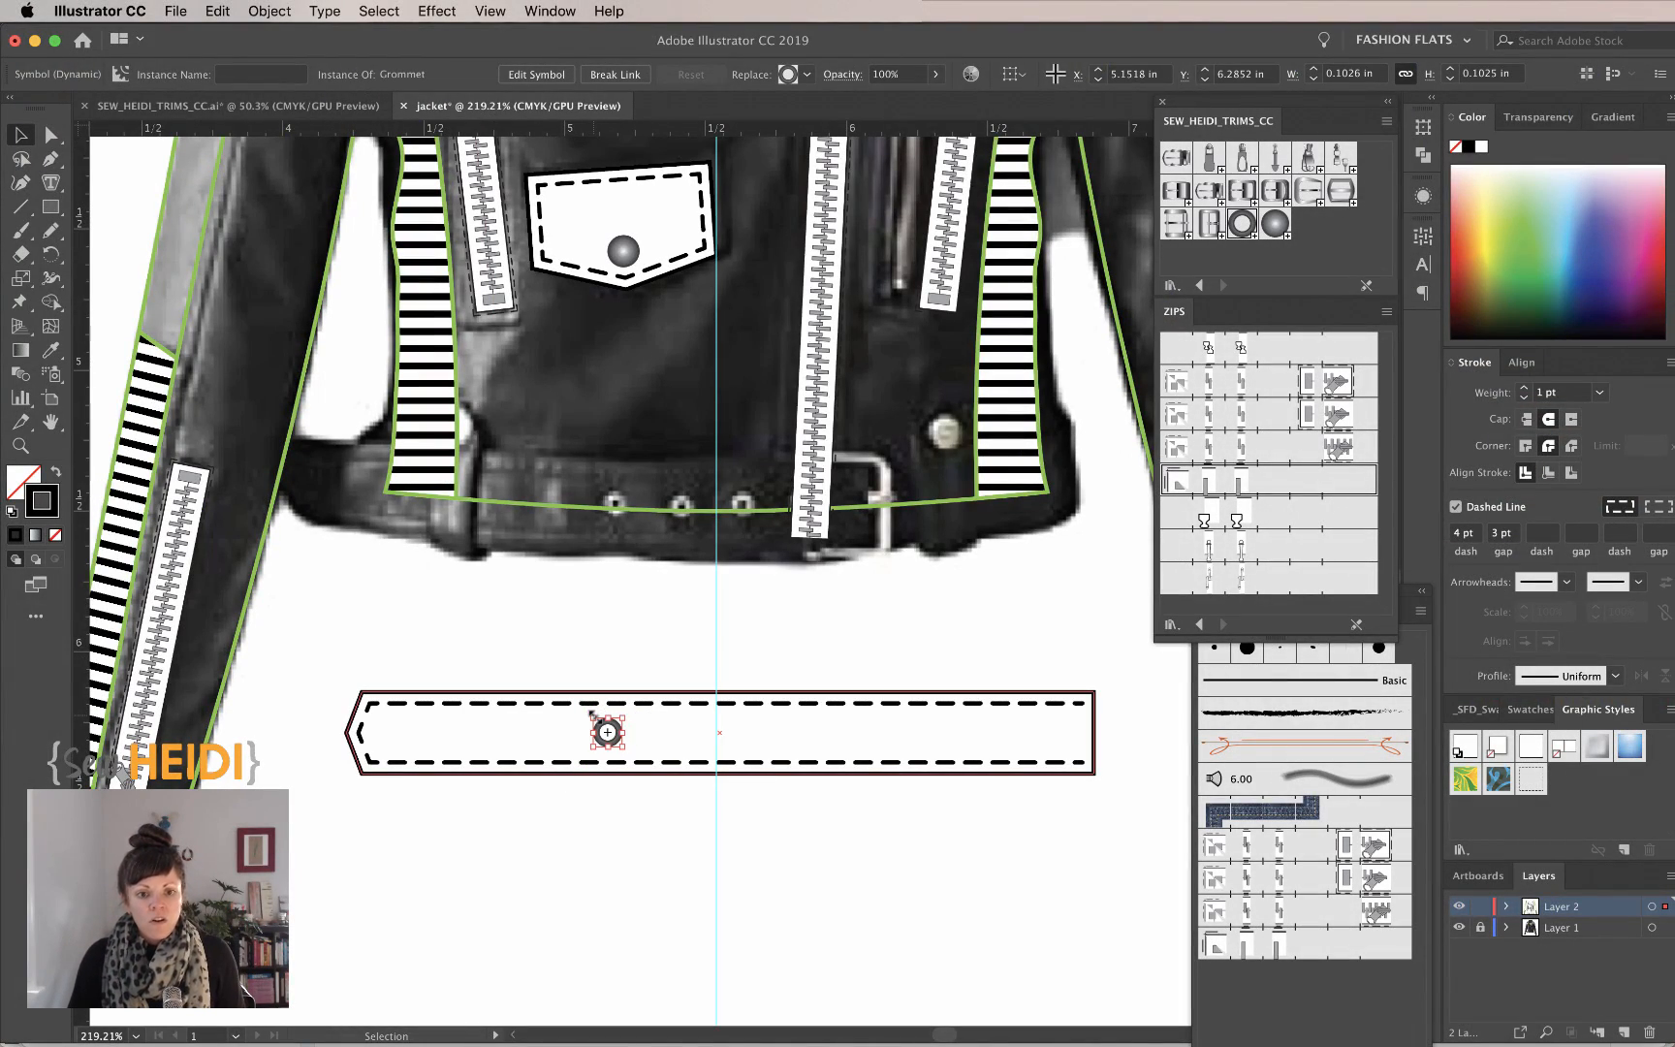
left_click(756, 922)
Copy the grommet rightward along the belt about 0.3 in away and repeat the copy to make an evenly spaced row of four
left_click_drag(405, 534, 1072, 921)
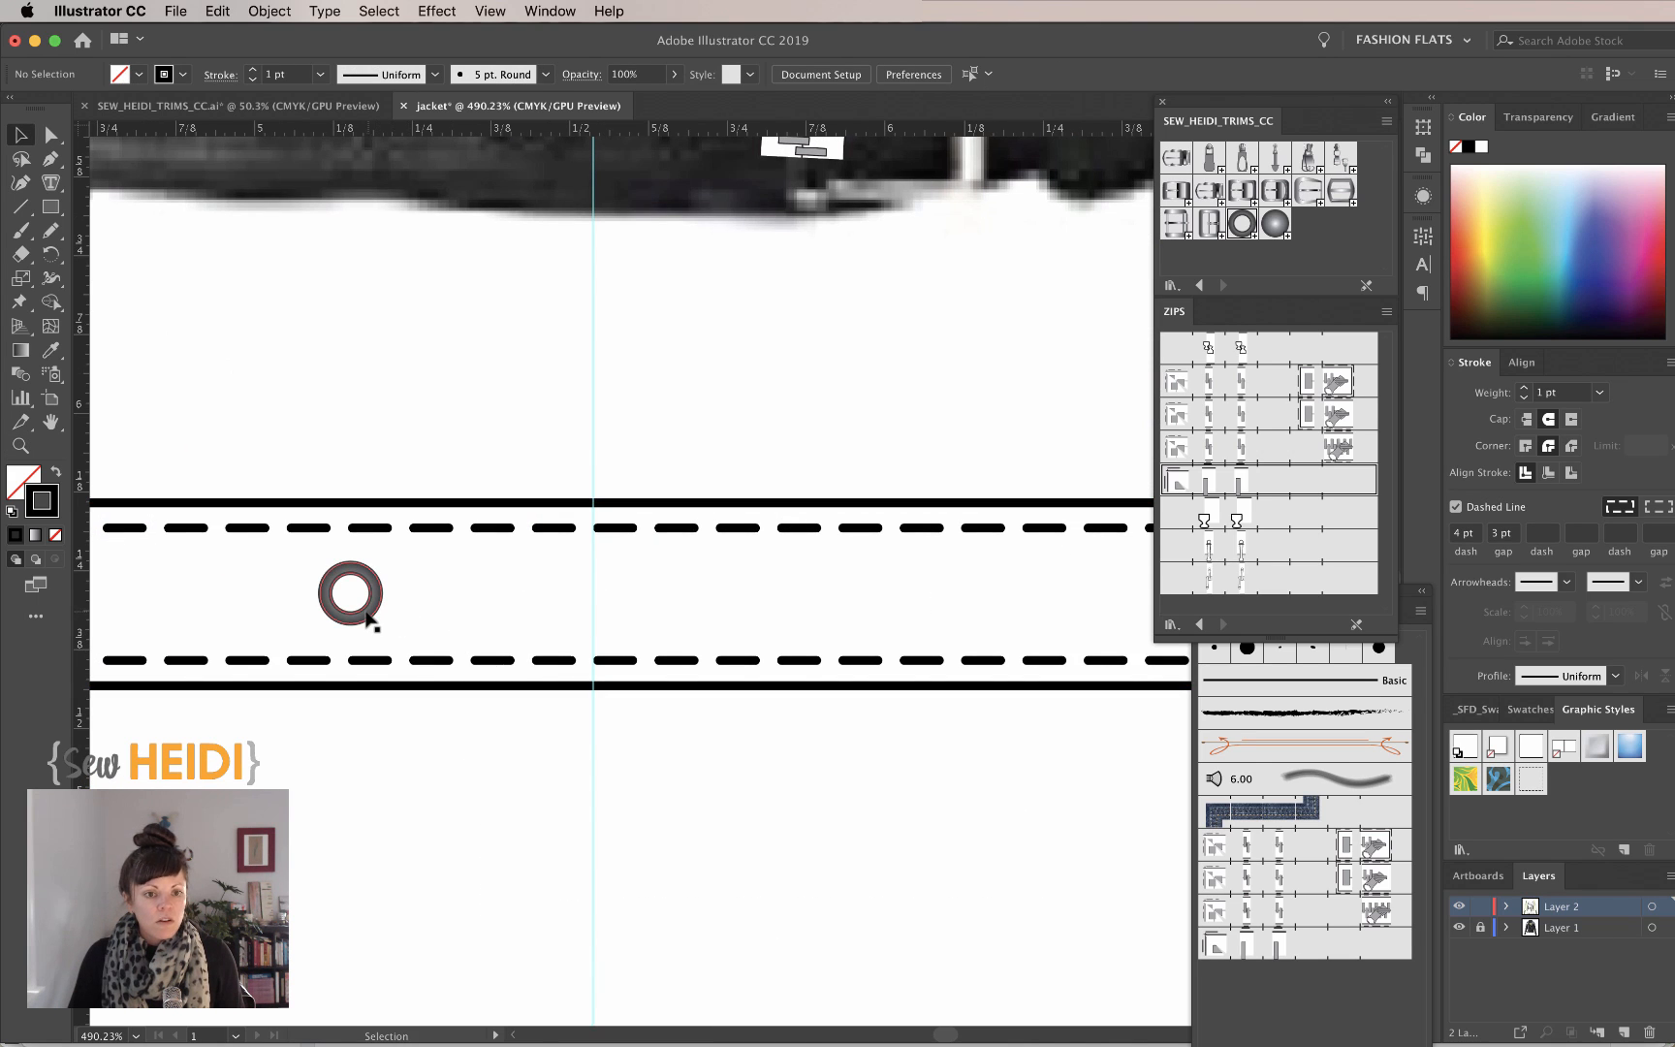
left_click_drag(369, 618, 561, 618)
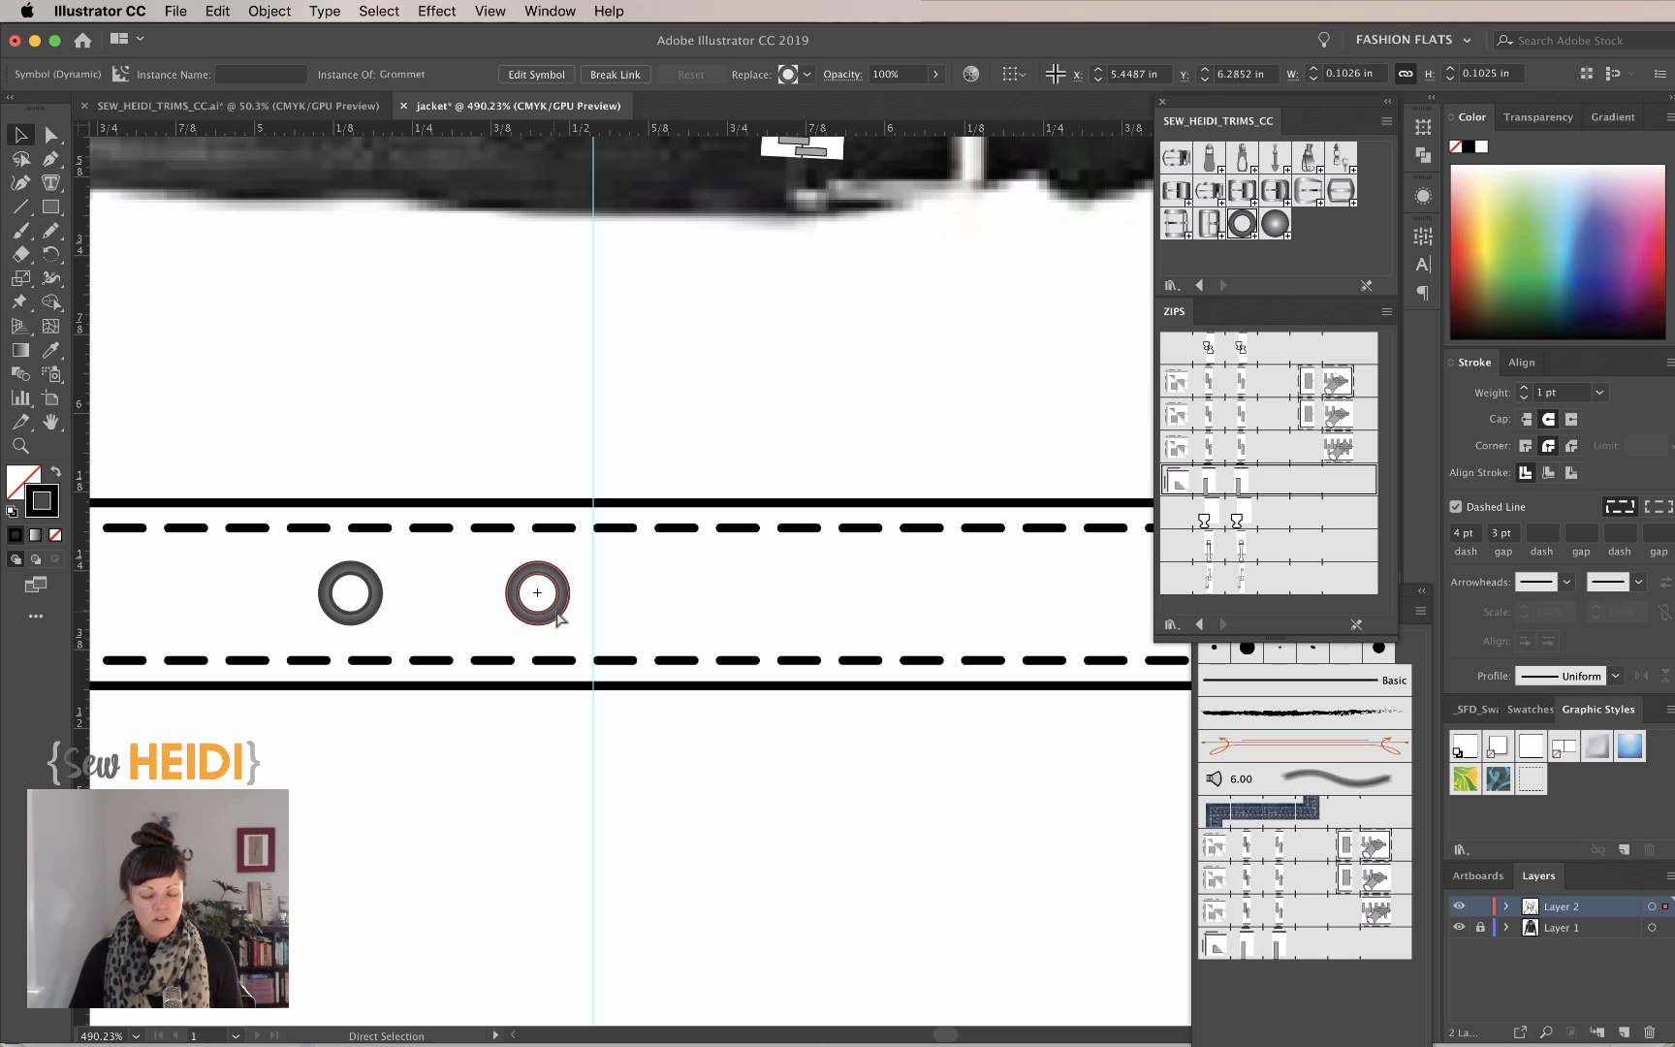
key("super+d")
key("super+d")
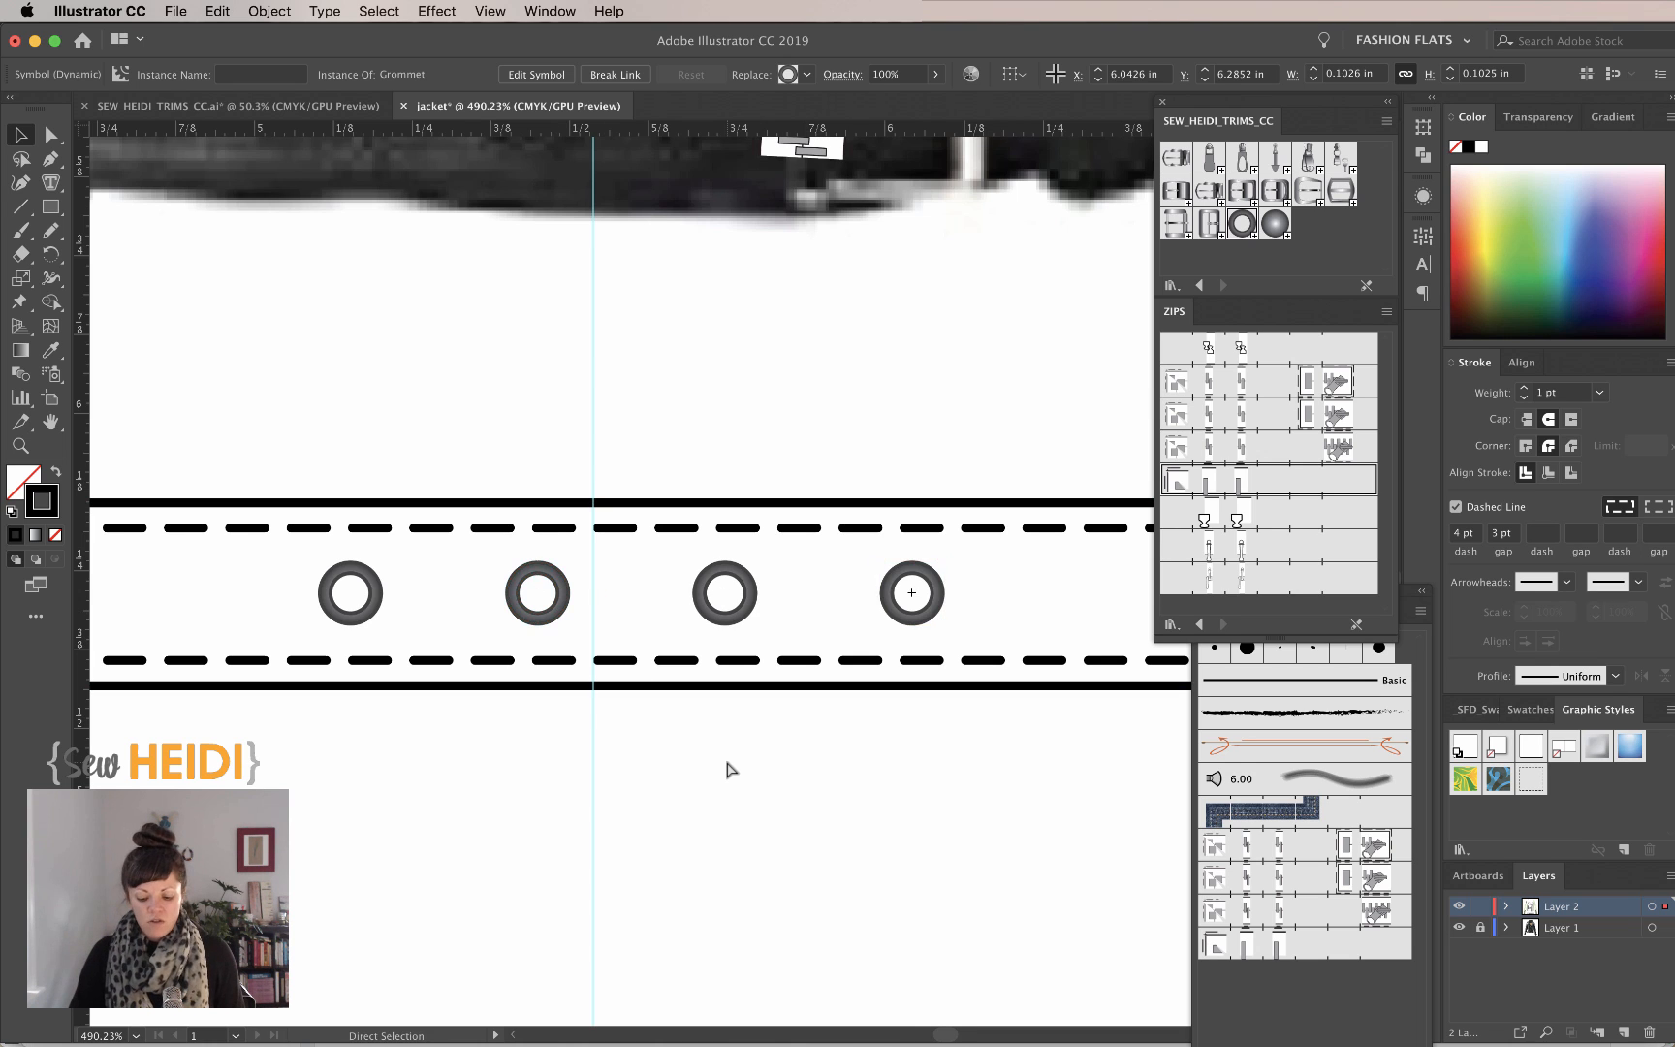
Place the New Symbol 12 buckle on the belt with its prong tip in the rightmost grommet
key("super+minus")
key("super+minus")
scroll(938, 808, "up", 3)
scroll(939, 808, "right", 1)
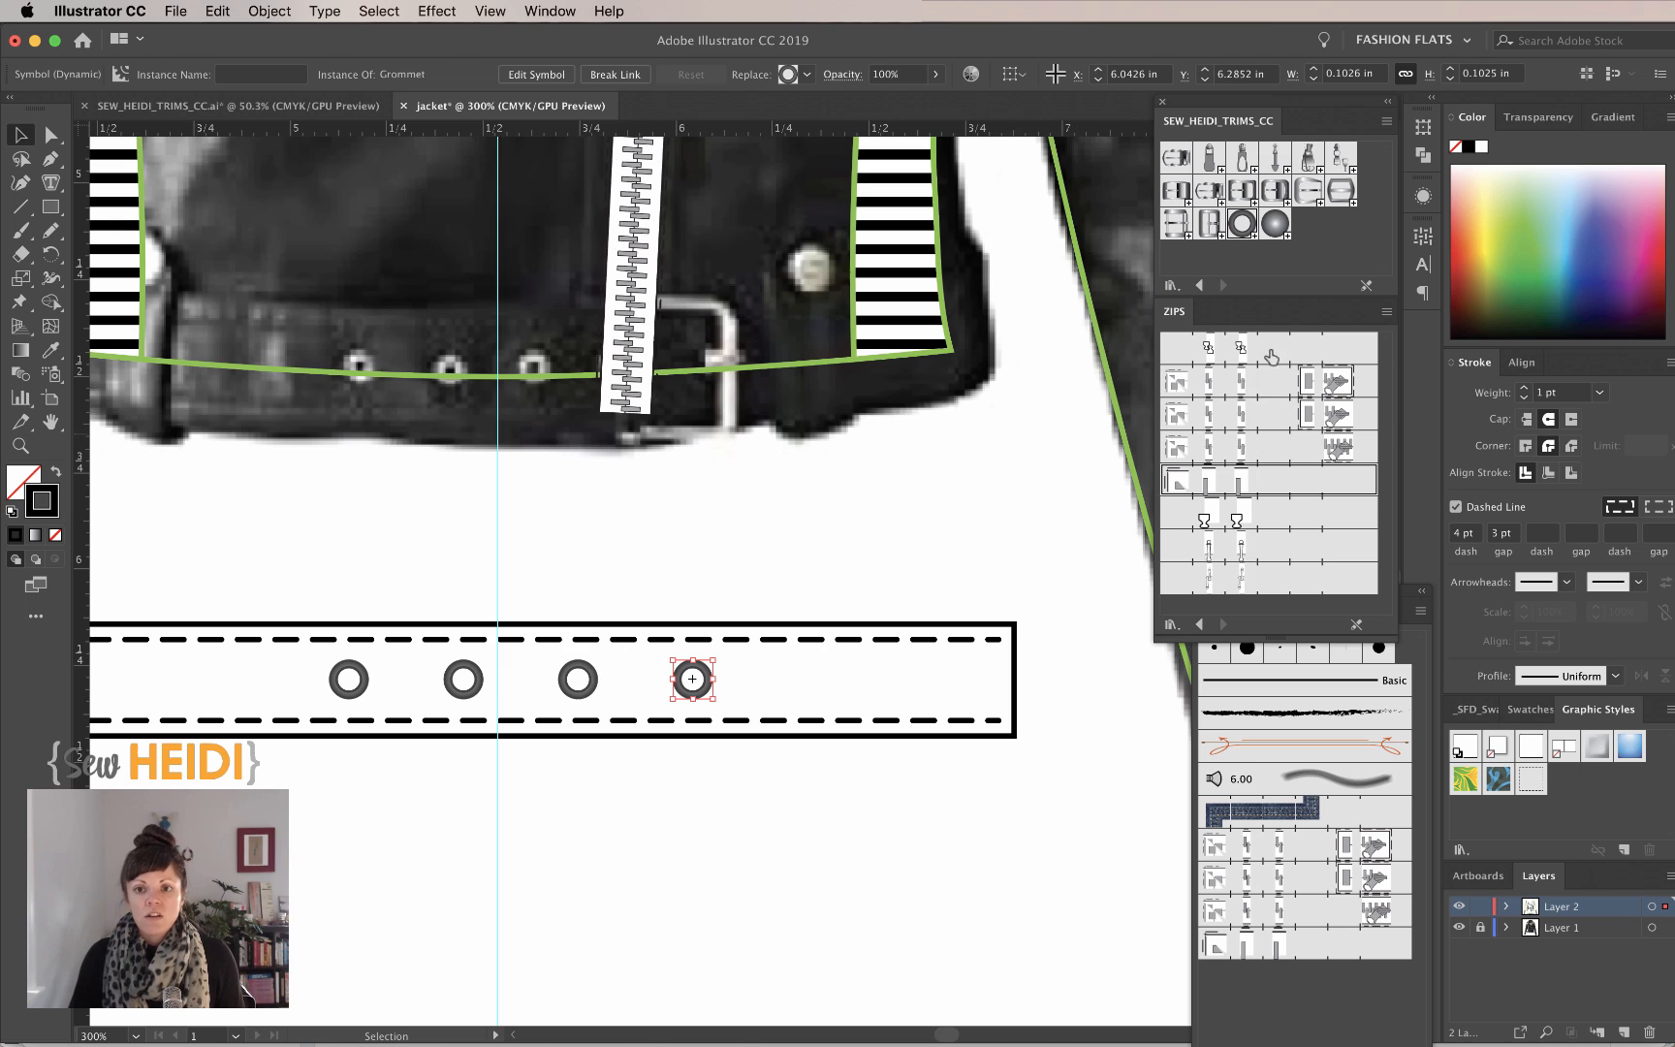
left_click(877, 463)
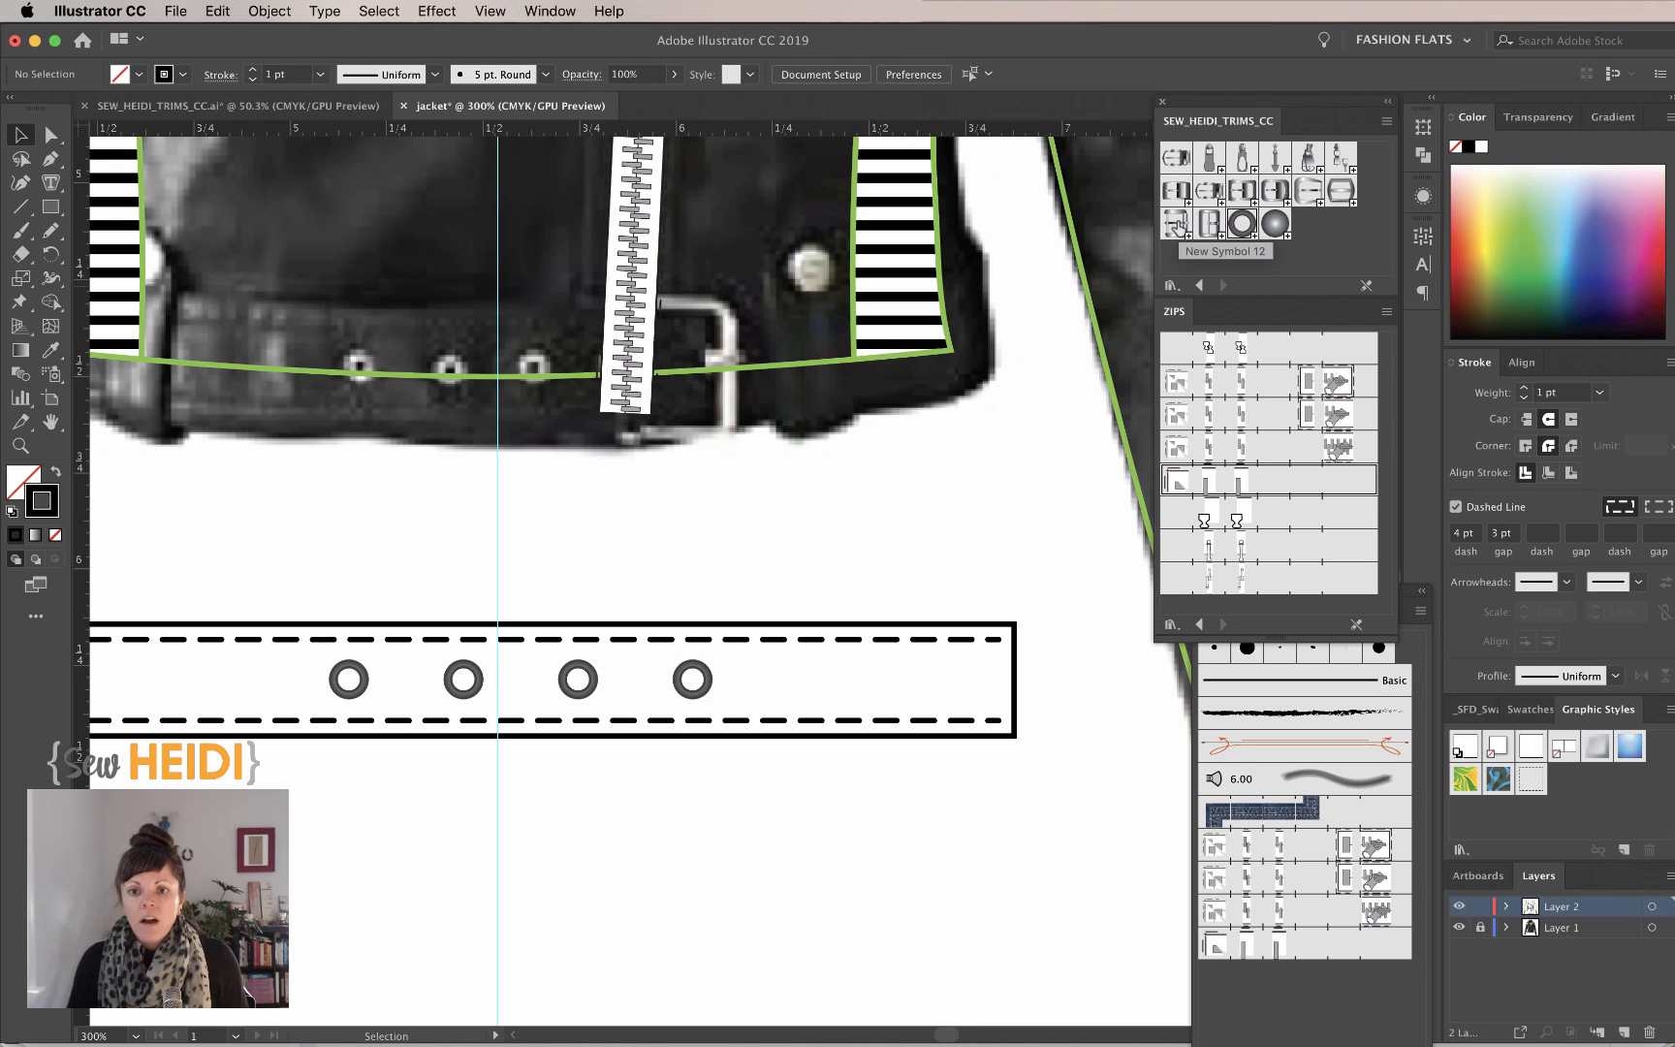
left_click_drag(1176, 223, 782, 685)
left_click(767, 793)
Break the placed buckle's link to its symbol
key("z")
left_click_drag(948, 866, 974, 894)
key("v")
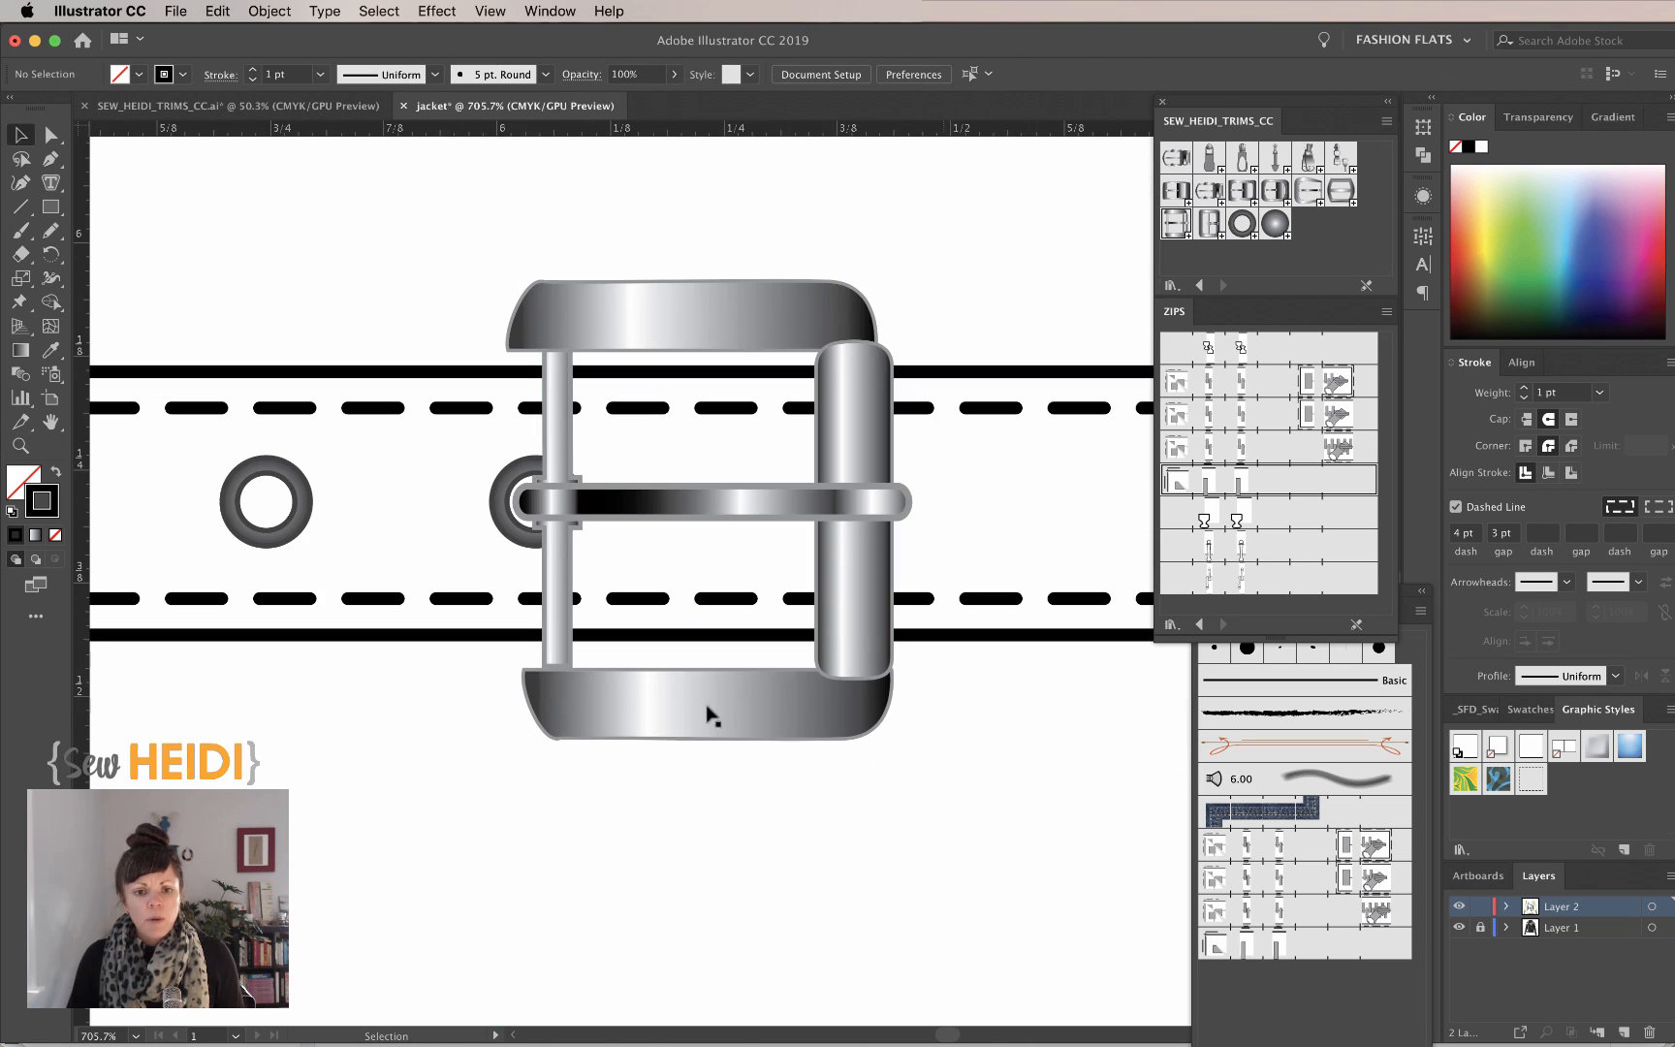
left_click(546, 493)
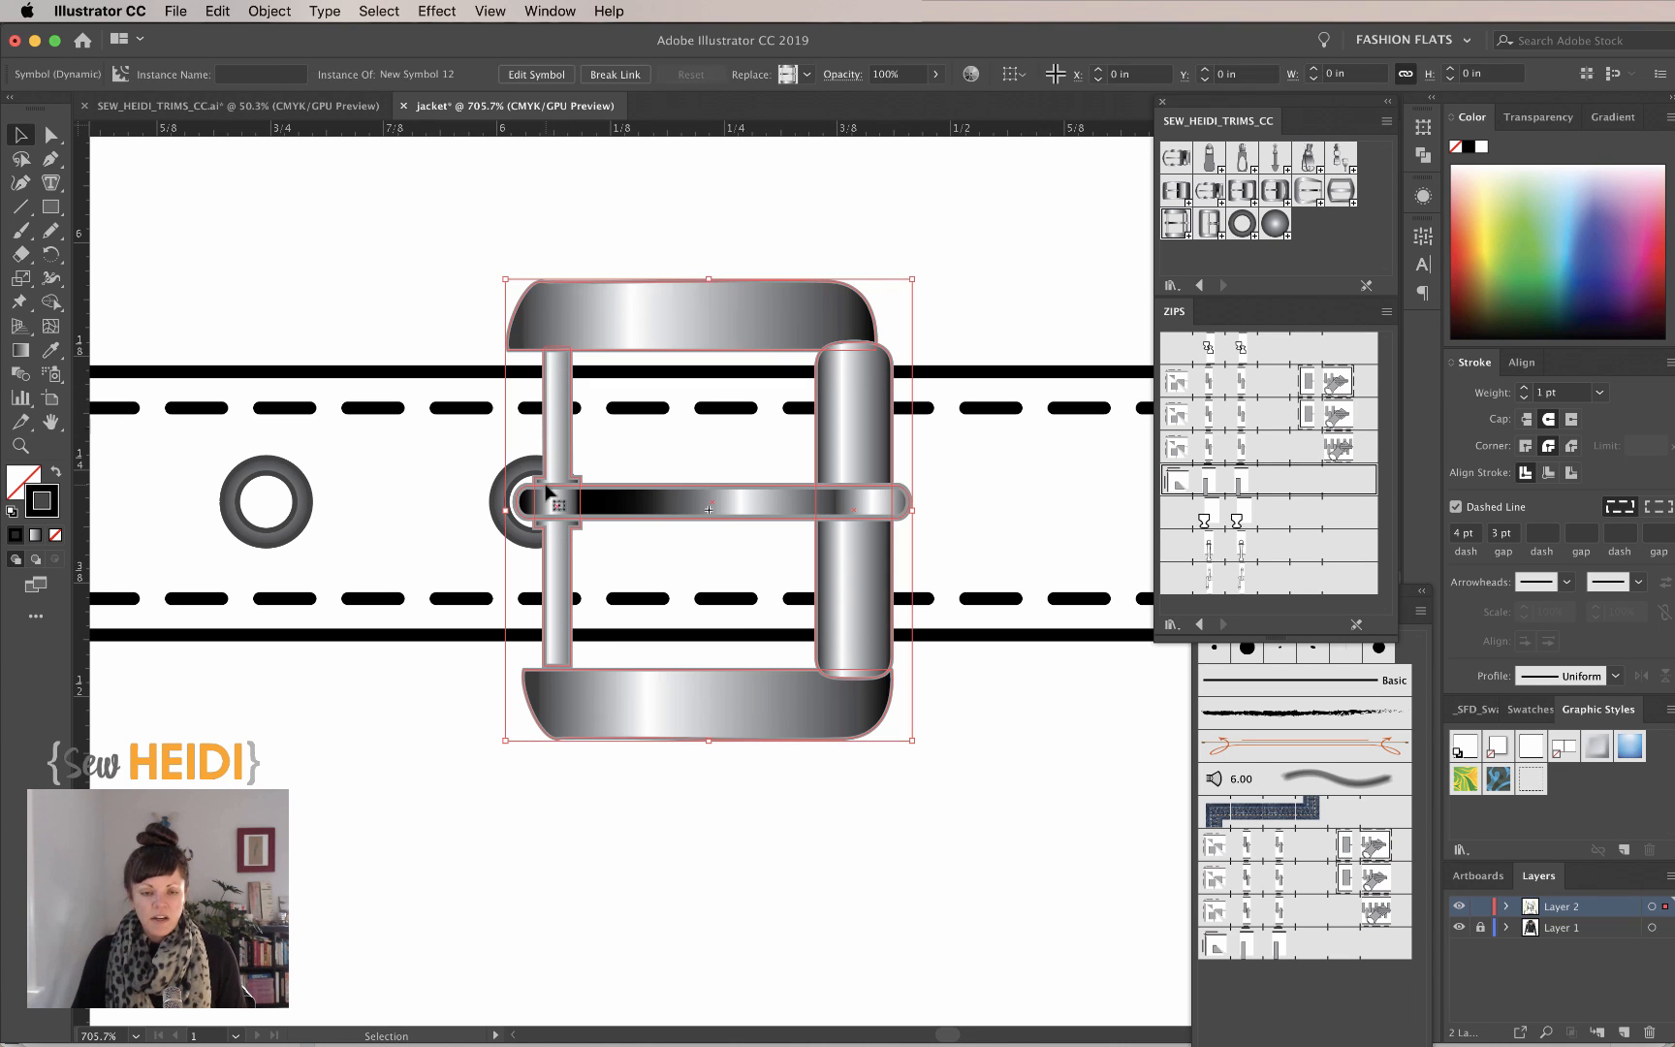
right_click(547, 492)
left_click(600, 586)
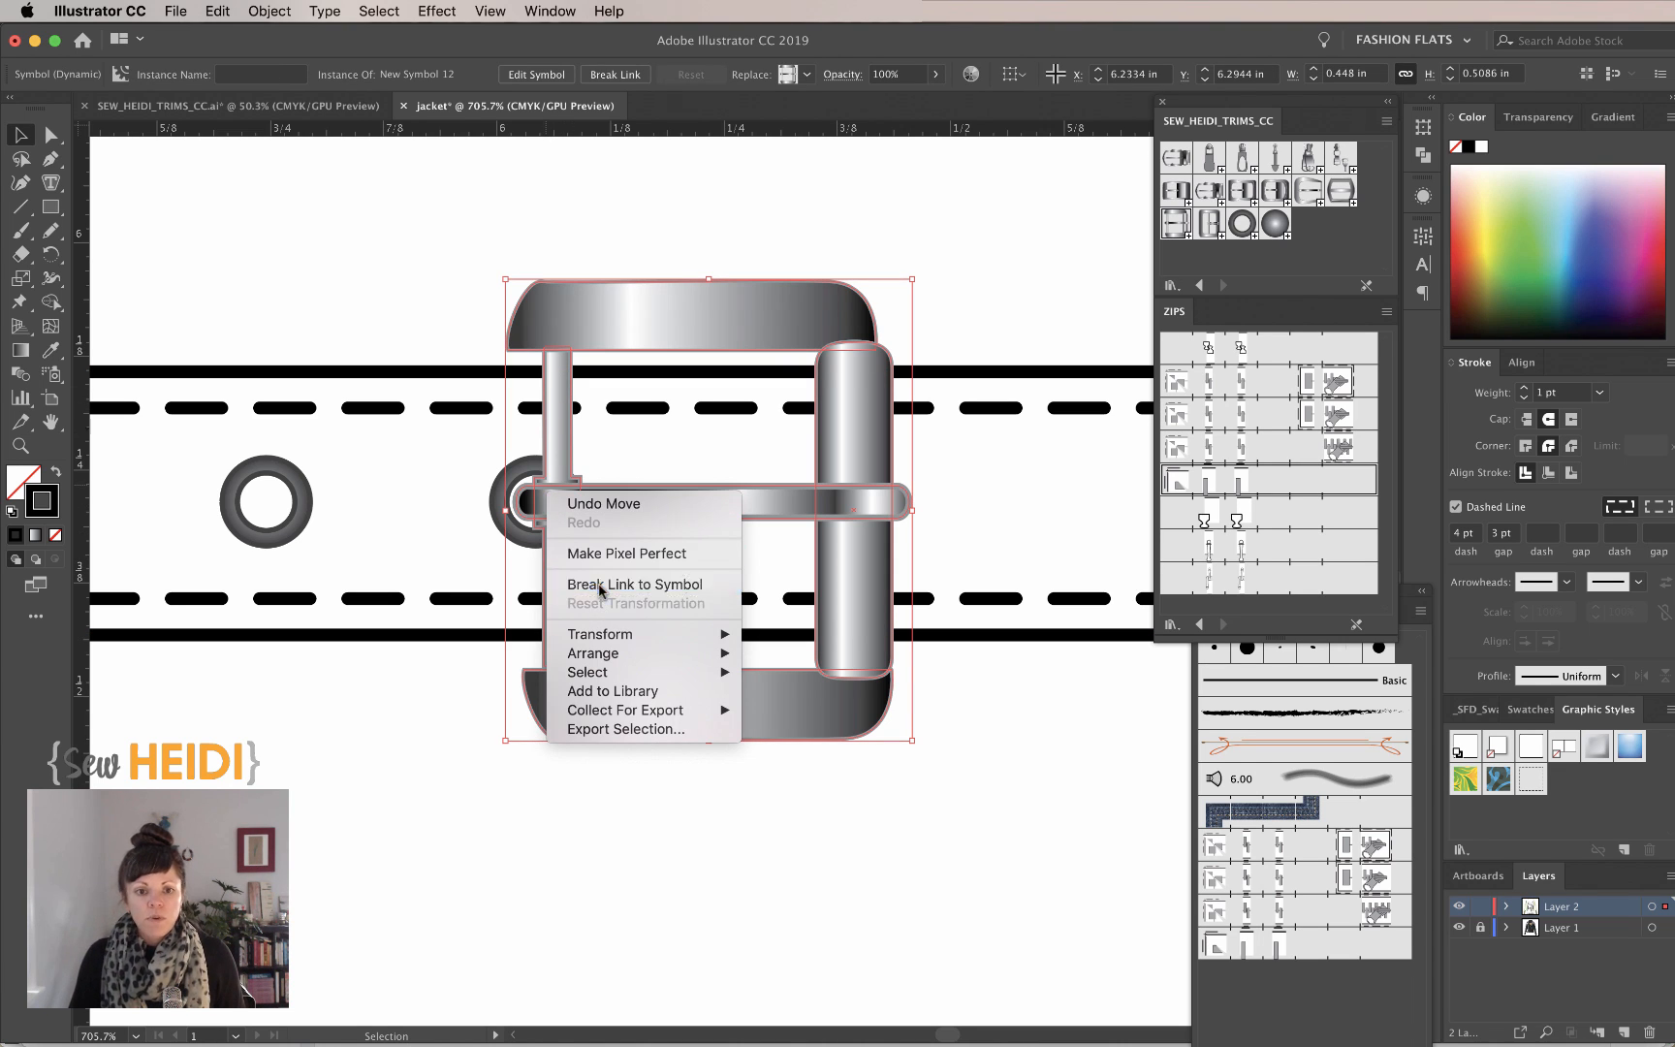
left_click(617, 852)
Delete the buckle's thin vertical bar and collar near the prong tip
key("a")
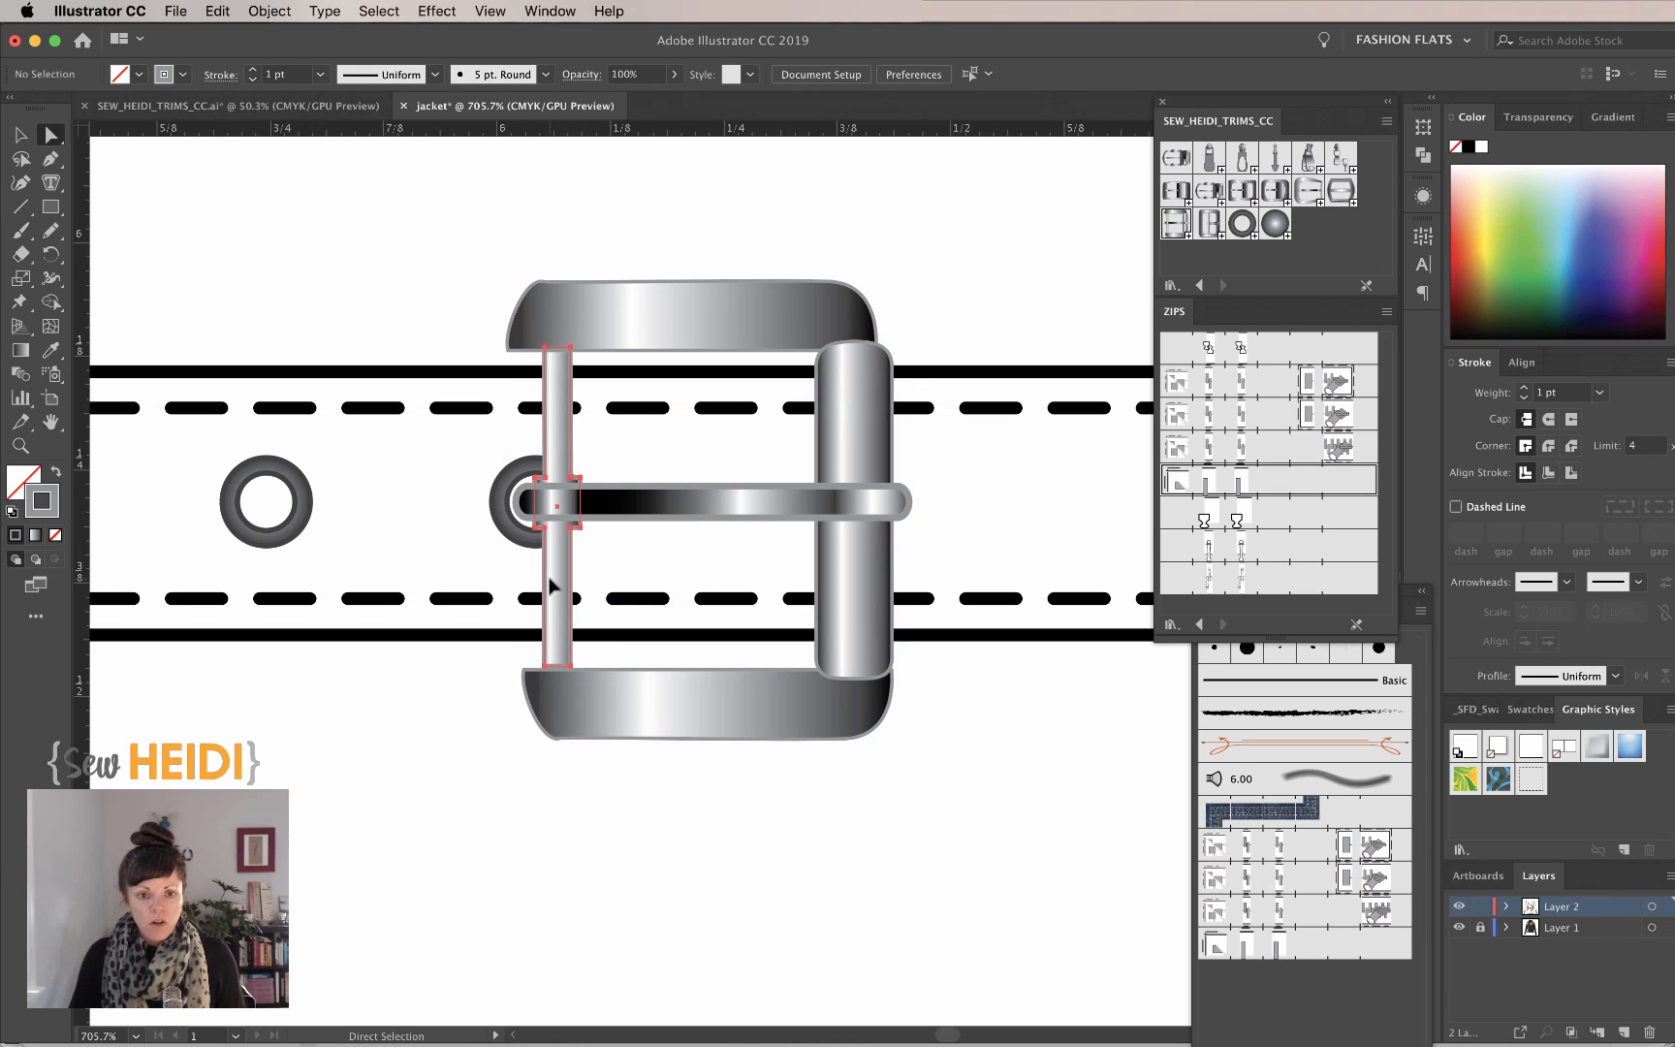
left_click(550, 584)
key("Delete")
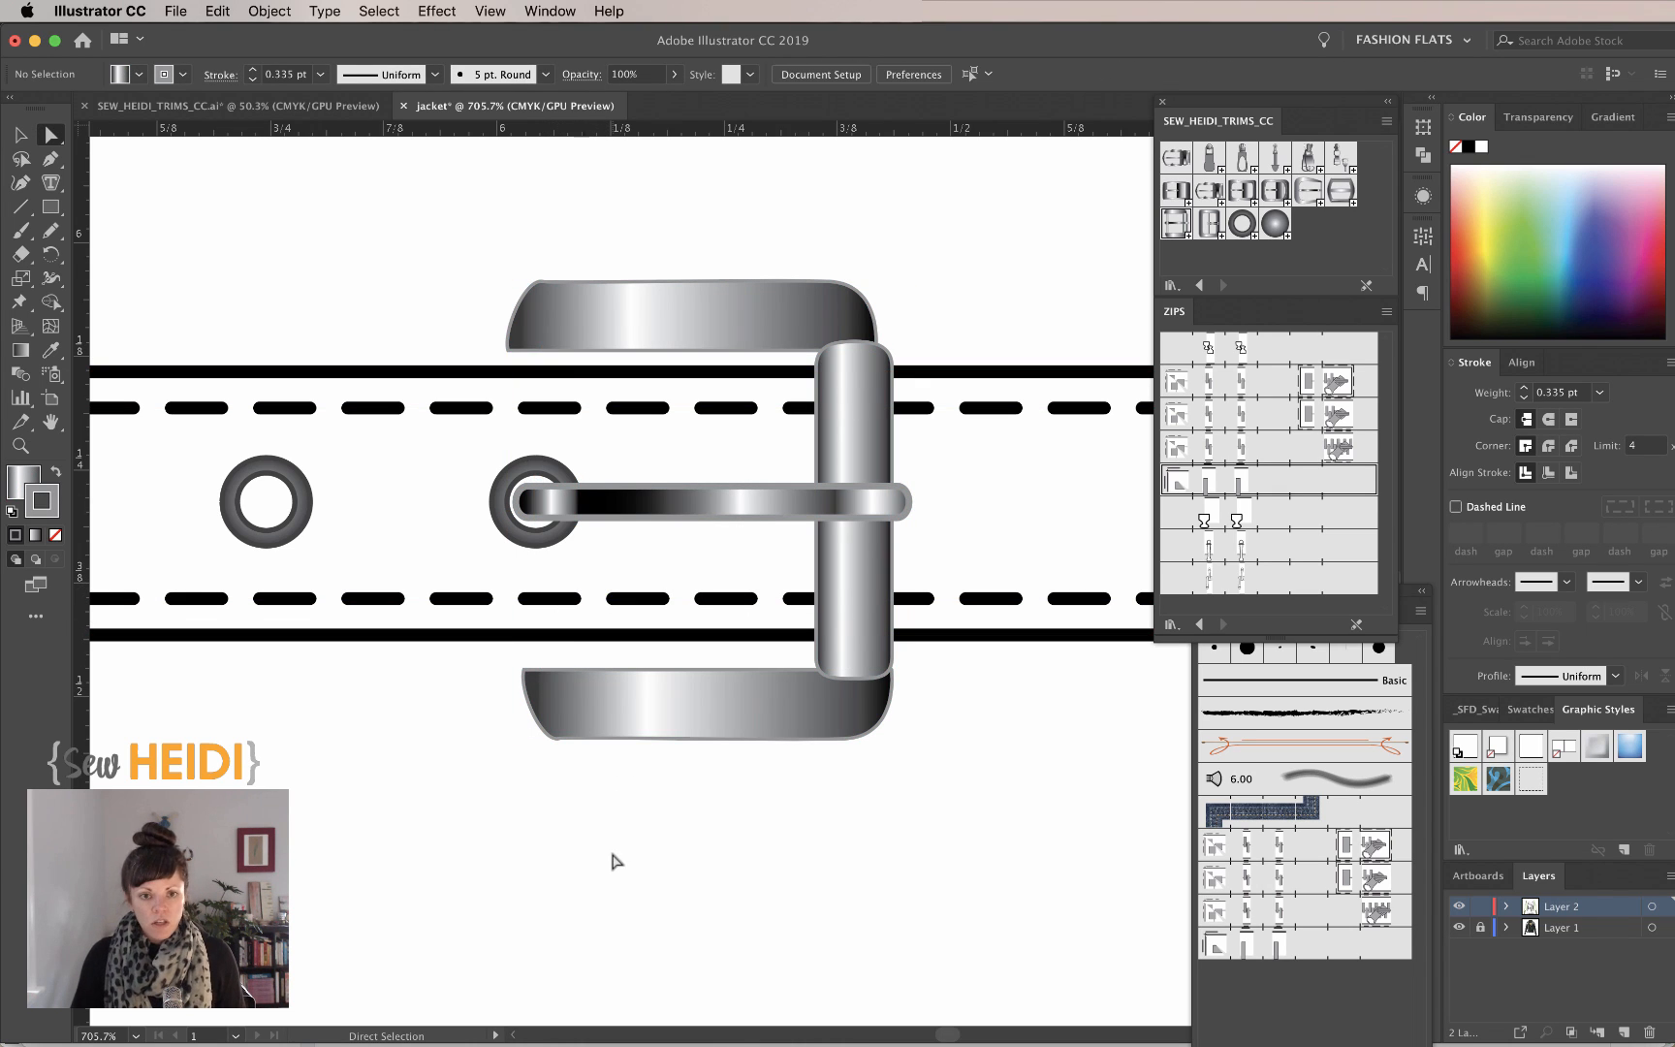
Move the buckle's lower and upper frame pieces slightly inward toward the belt edges
left_click_drag(712, 723, 729, 697)
left_click_drag(695, 310, 695, 319)
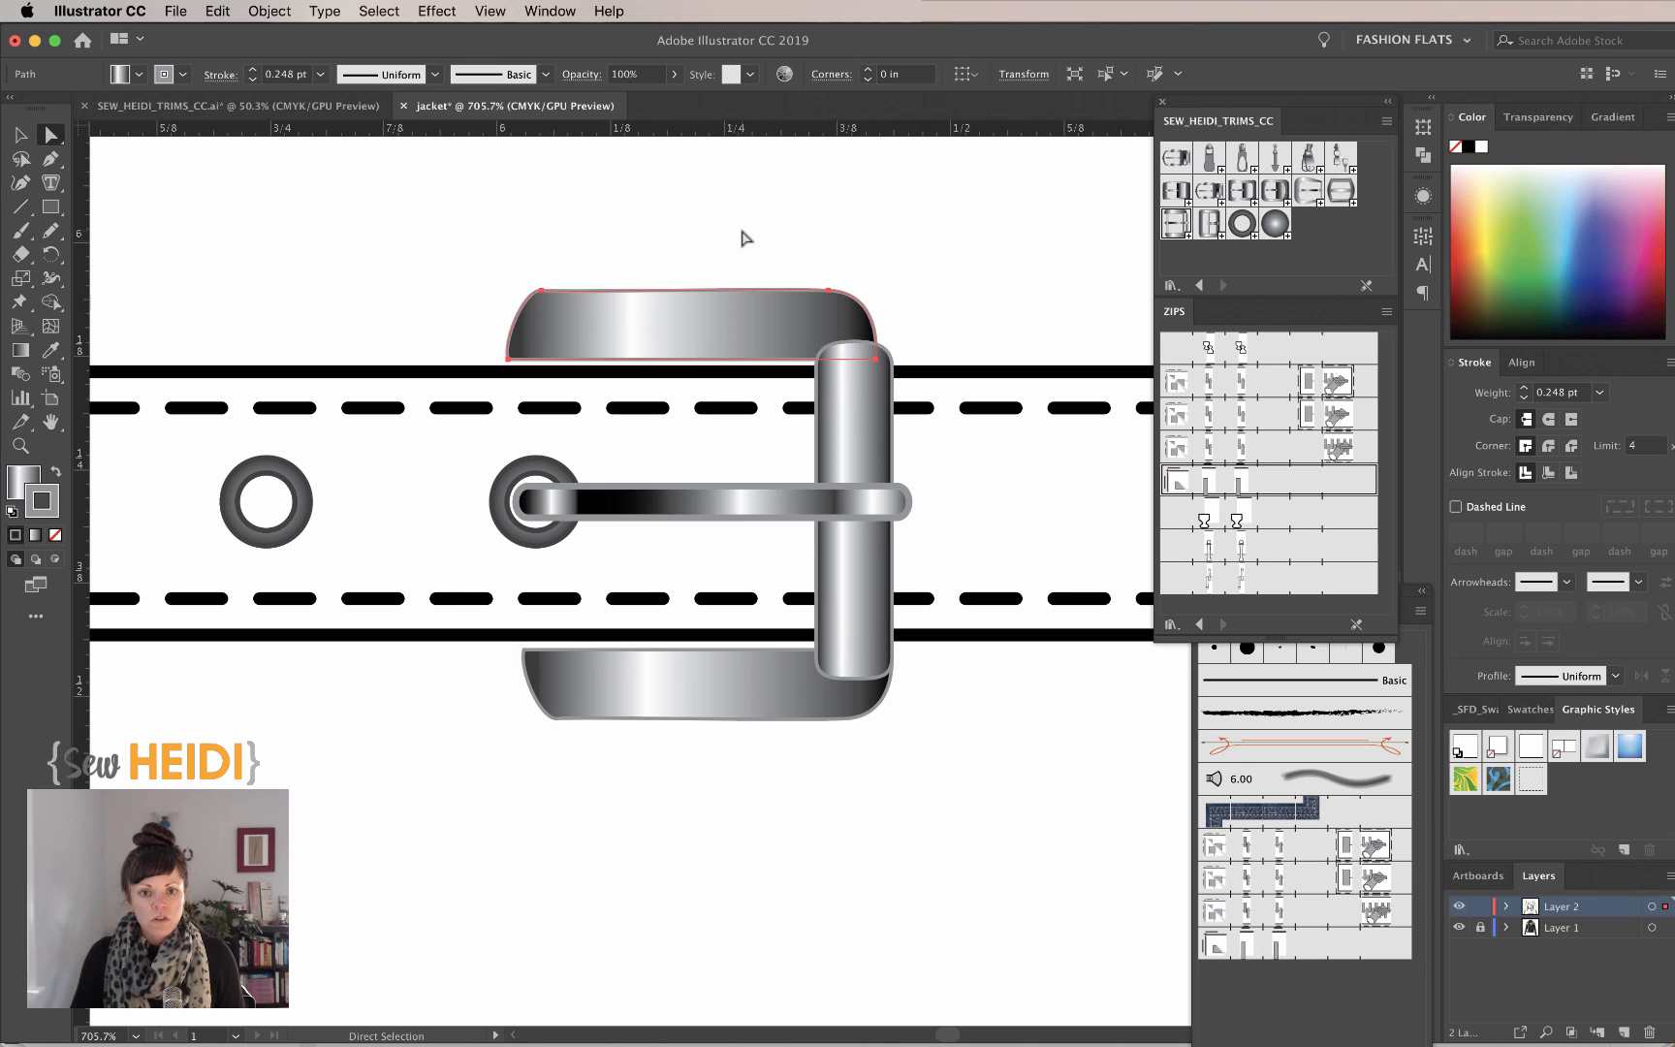
left_click(741, 229)
Group the belt together with its stitching, grommets and buckle
key("super+minus")
key("super+minus")
key("super+minus")
key("super+minus")
key("super+minus")
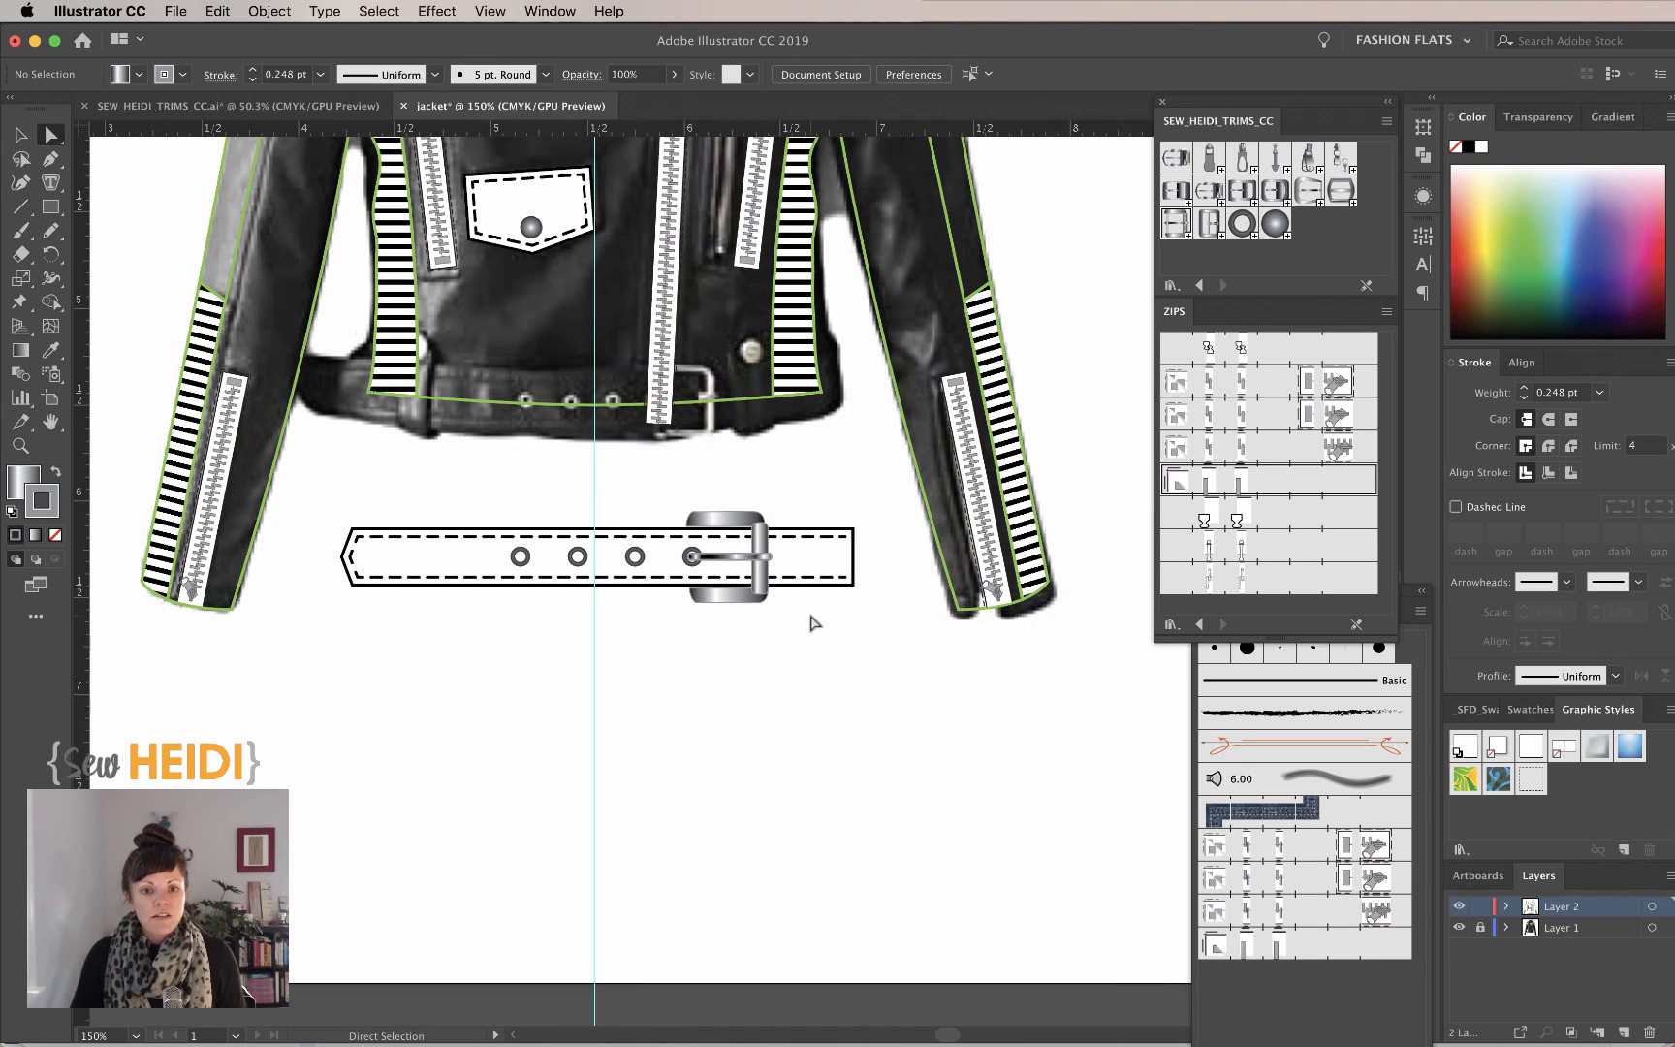
key("v")
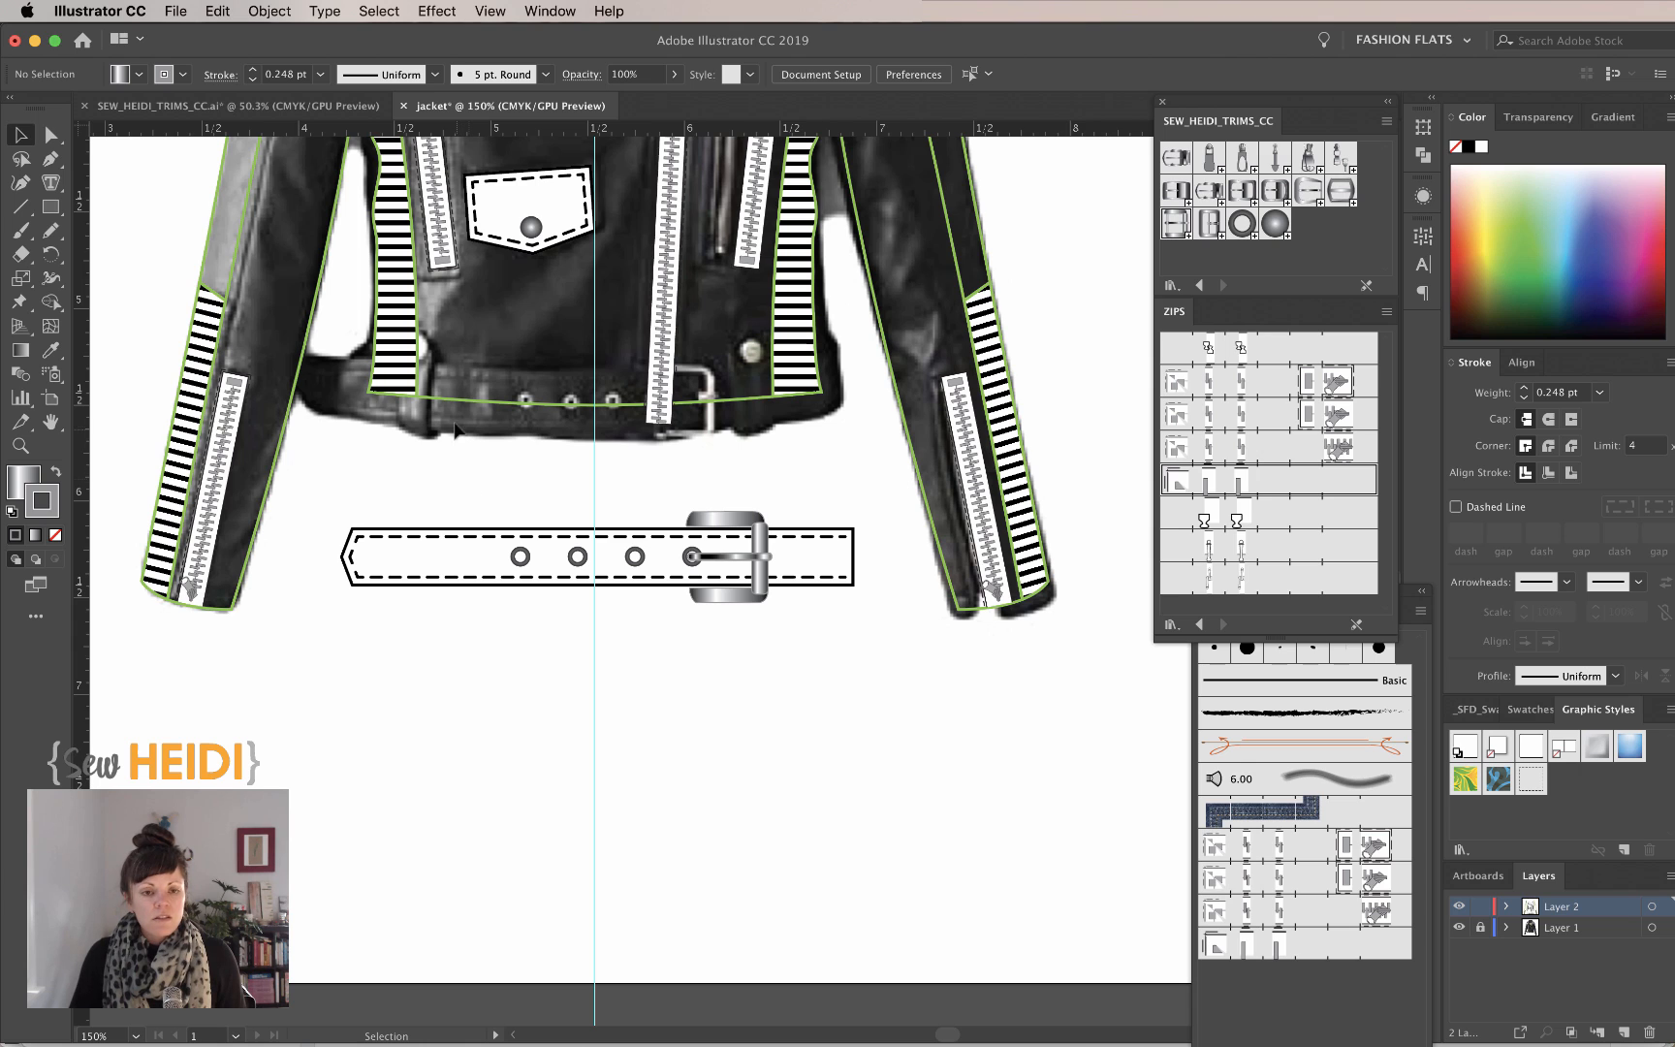
key("z")
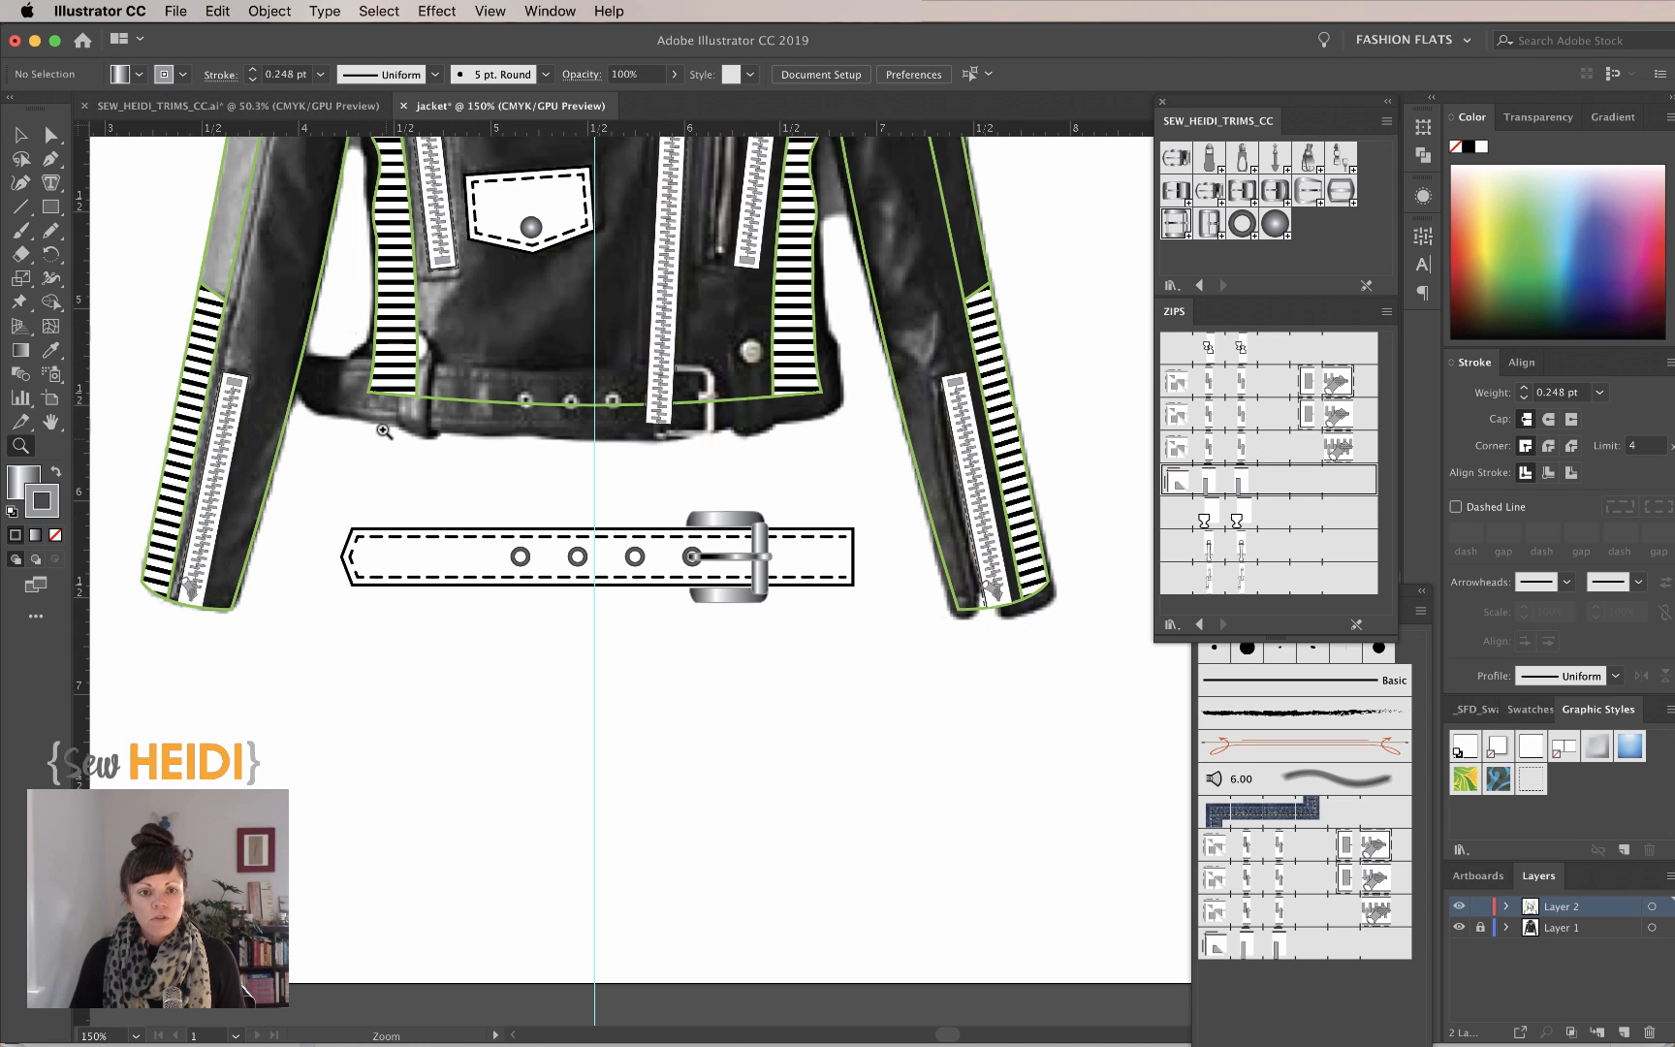
left_click_drag(845, 643, 847, 647)
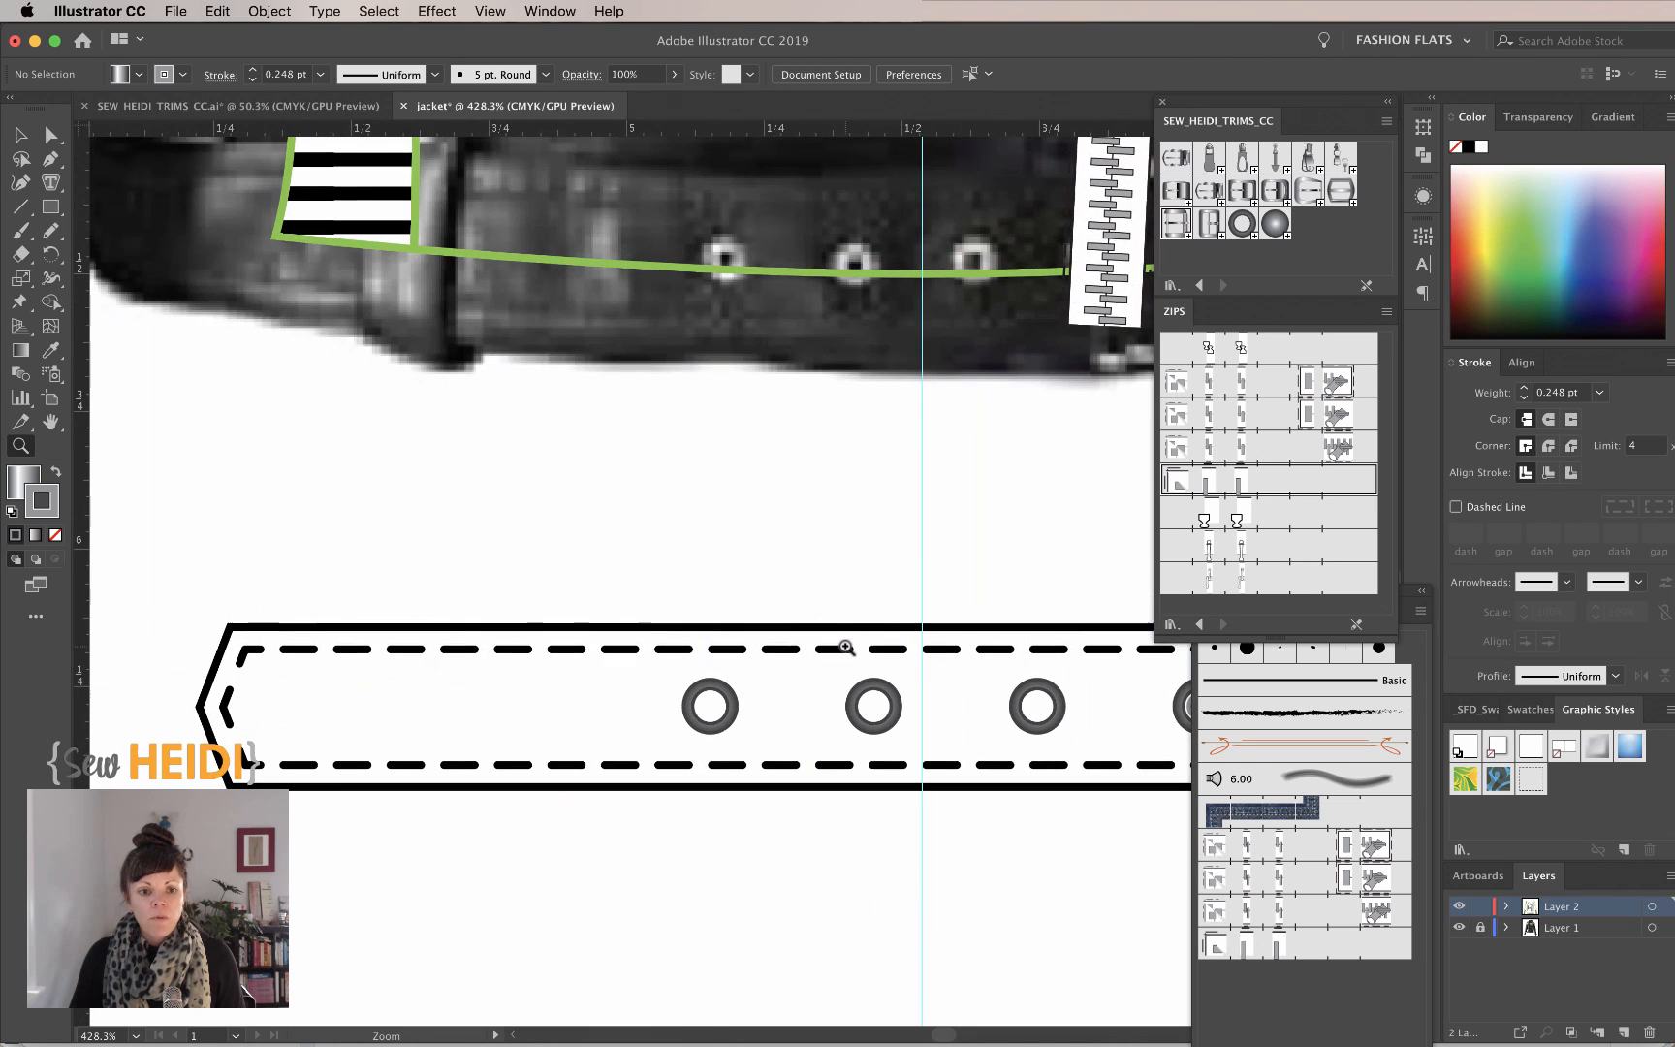
key("super+minus")
scroll(665, 669, "right", 4)
scroll(665, 679, "down", 1)
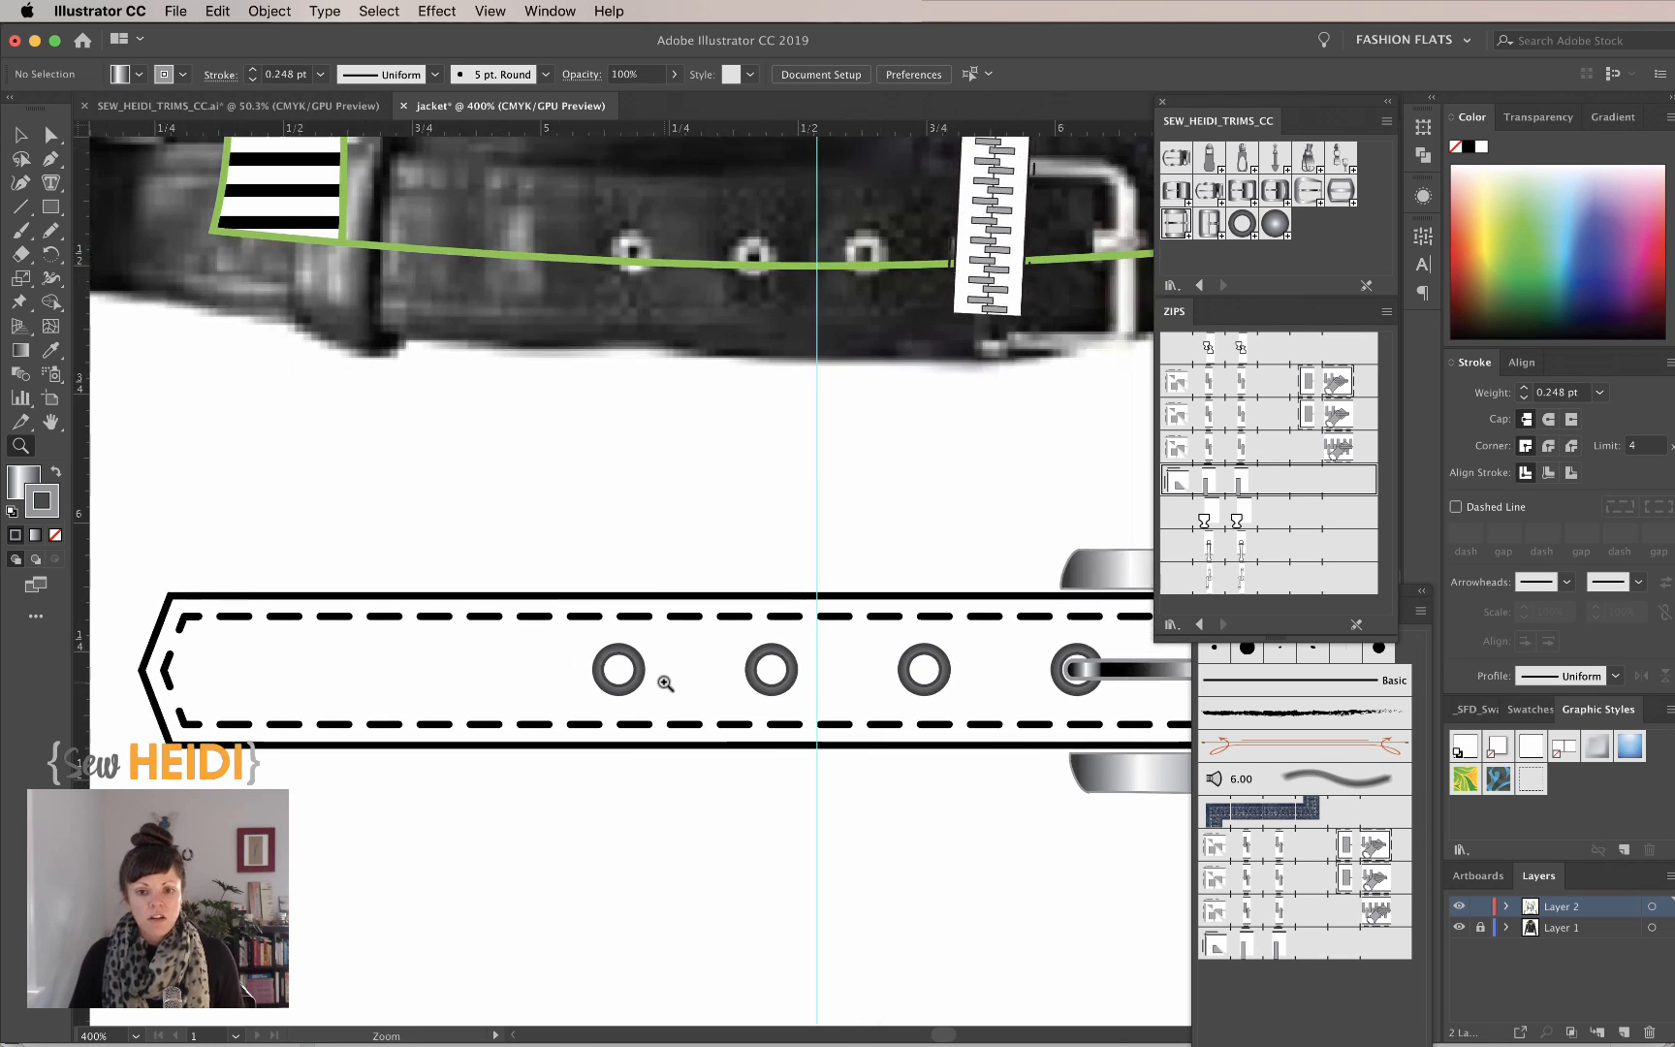
key("super+minus")
key("v")
scroll(694, 703, "right", 3)
scroll(694, 703, "down", 1)
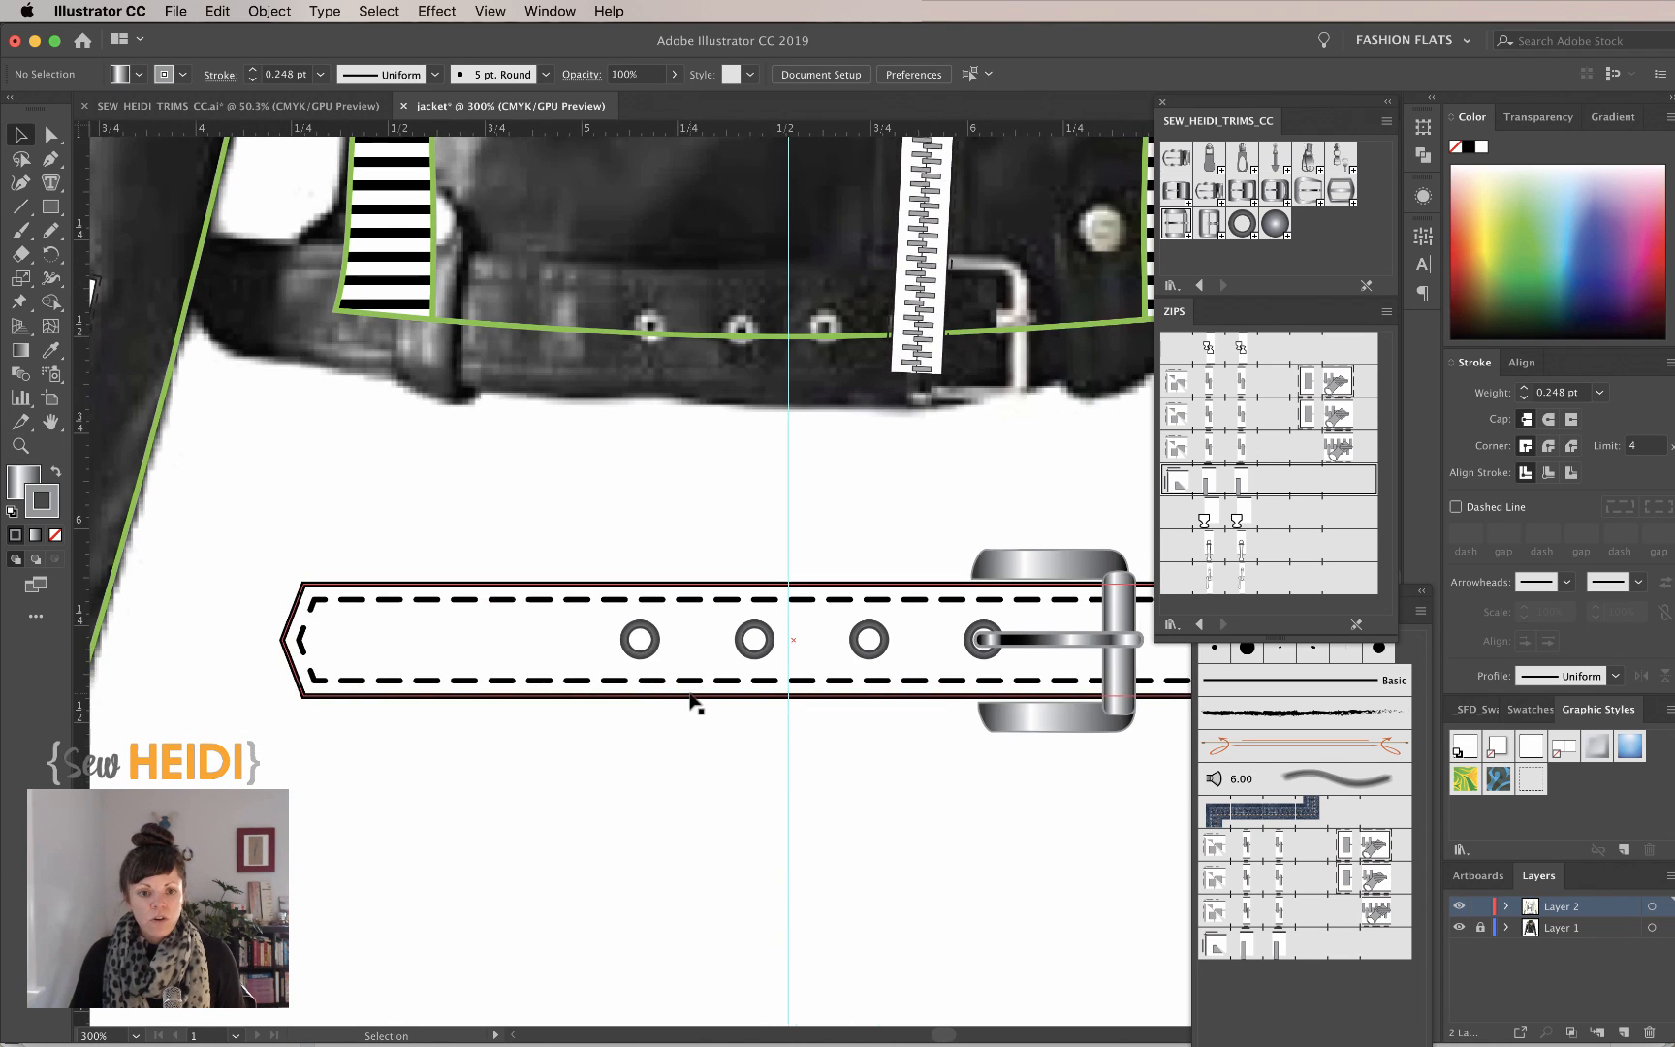
left_click_drag(397, 503, 1032, 763)
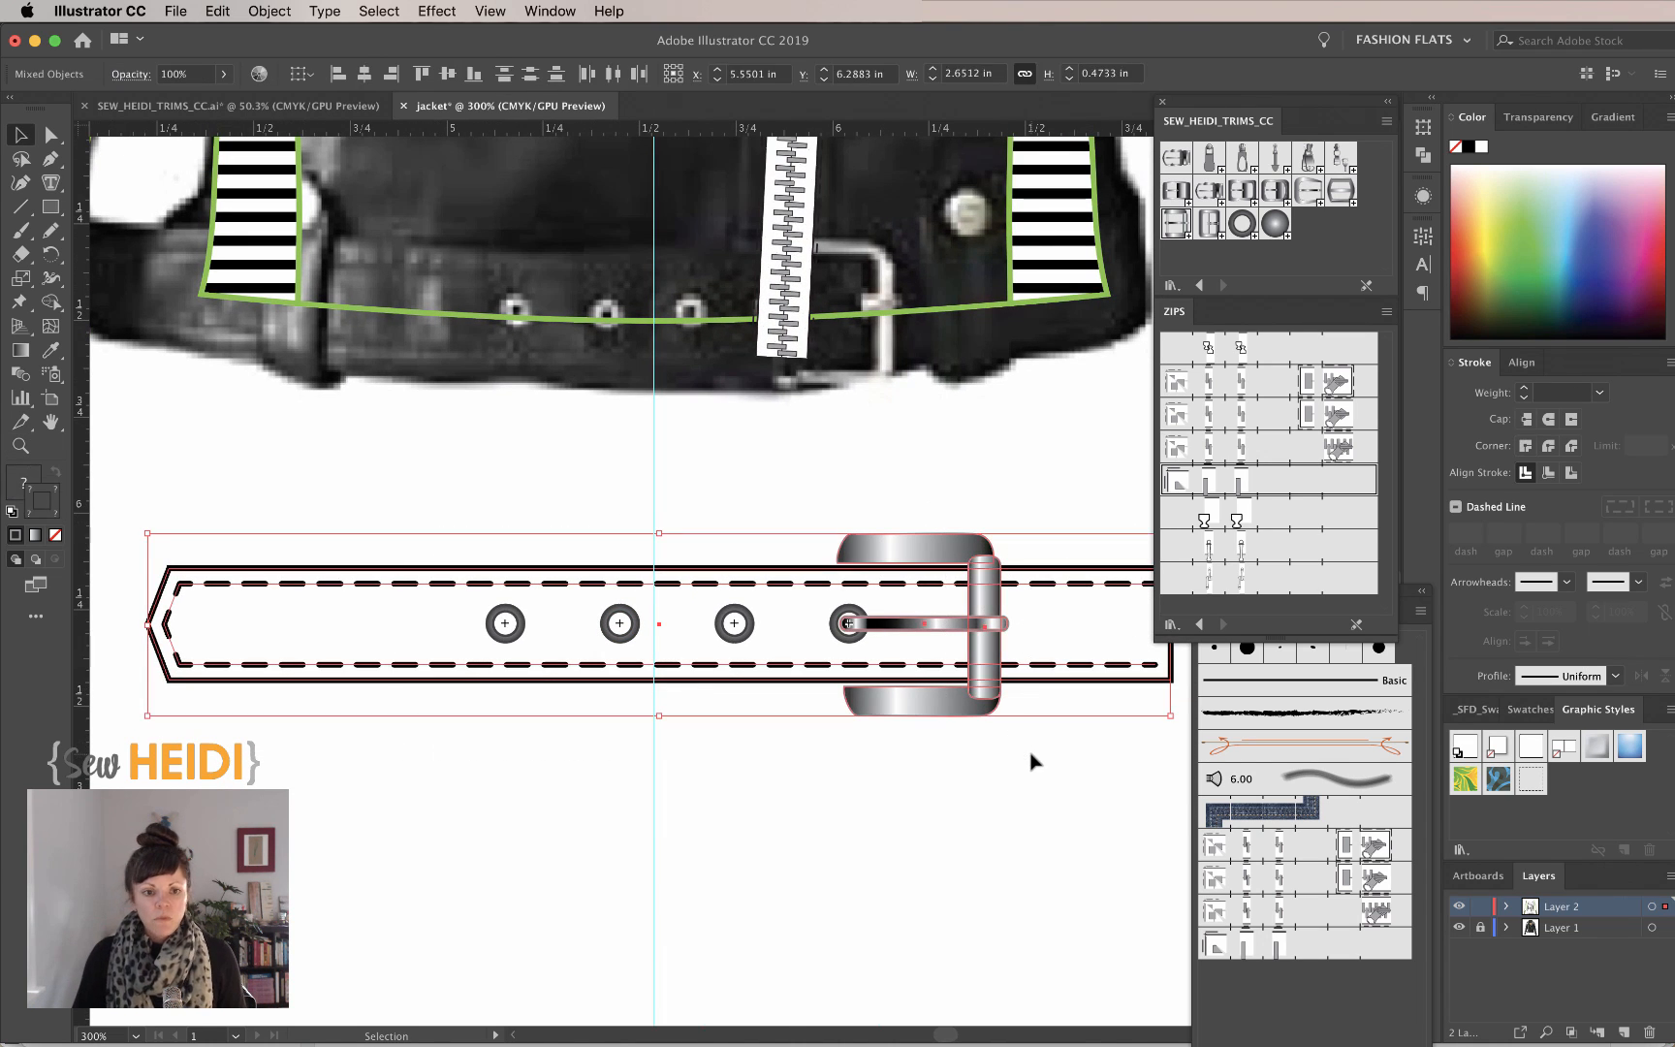
key("a")
key("super+g")
key("v")
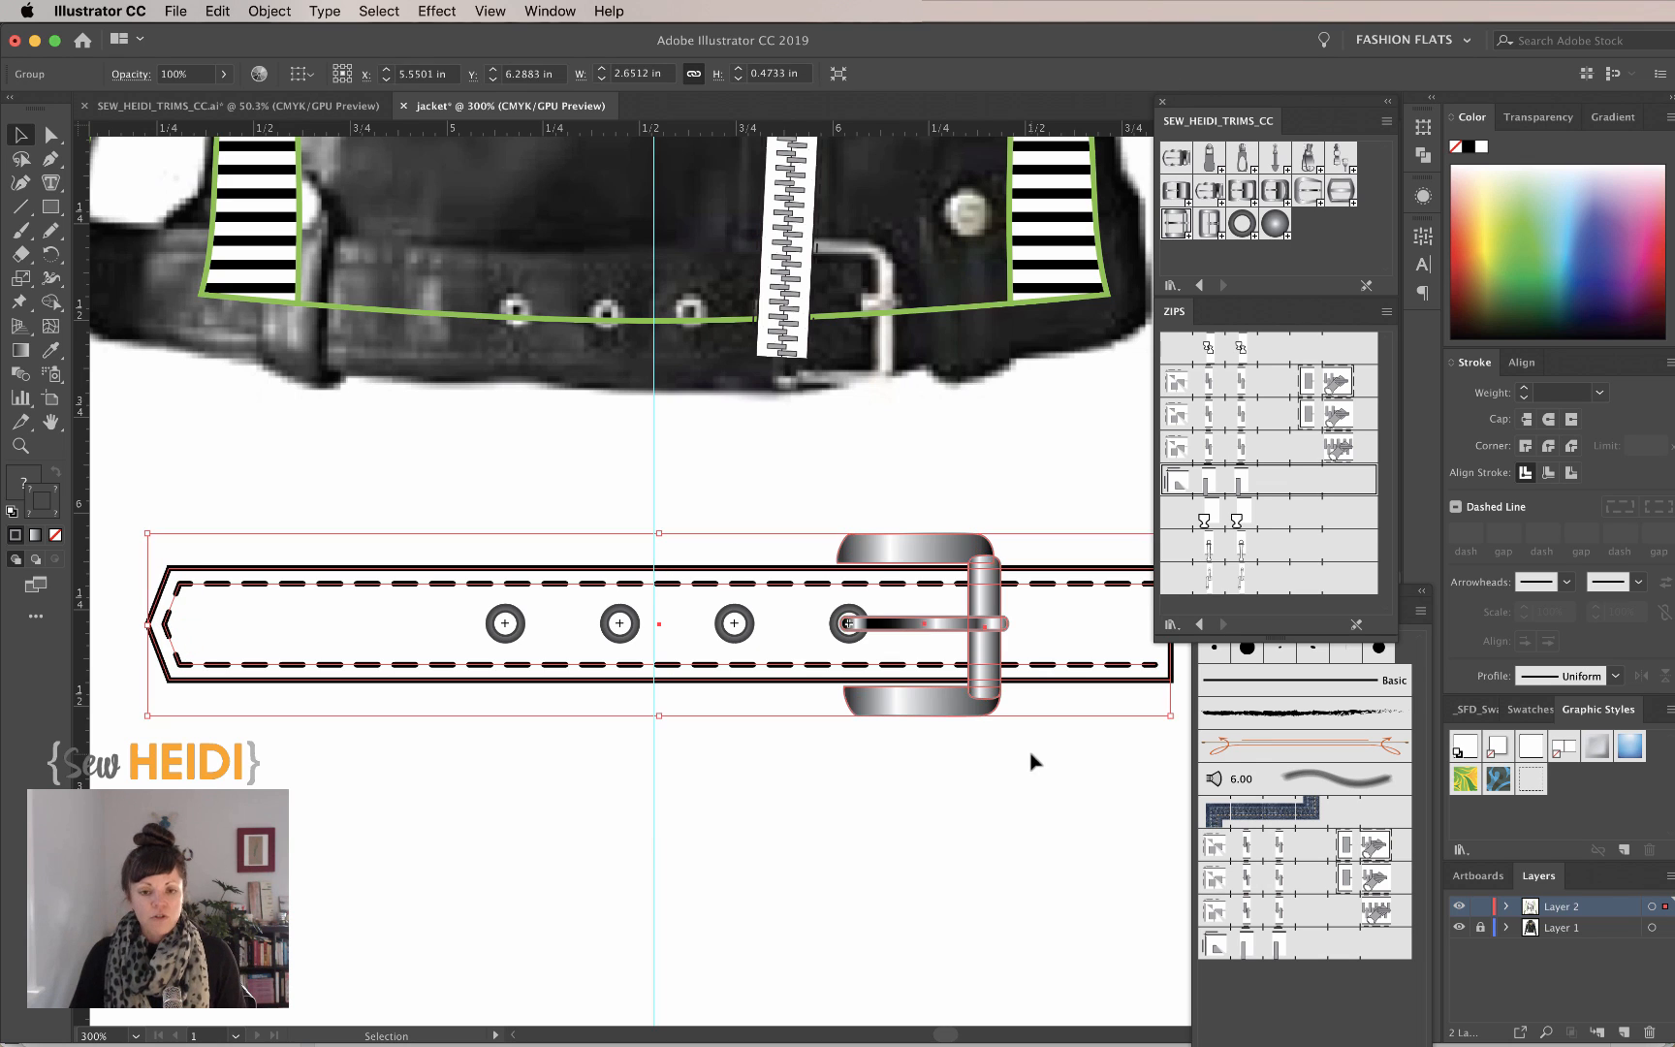
left_click(414, 811)
Draw an upright belt-loop rectangle about 0.16 by 0.51 in across the belt near its pointed end, with default white fill and black stroke
key("m")
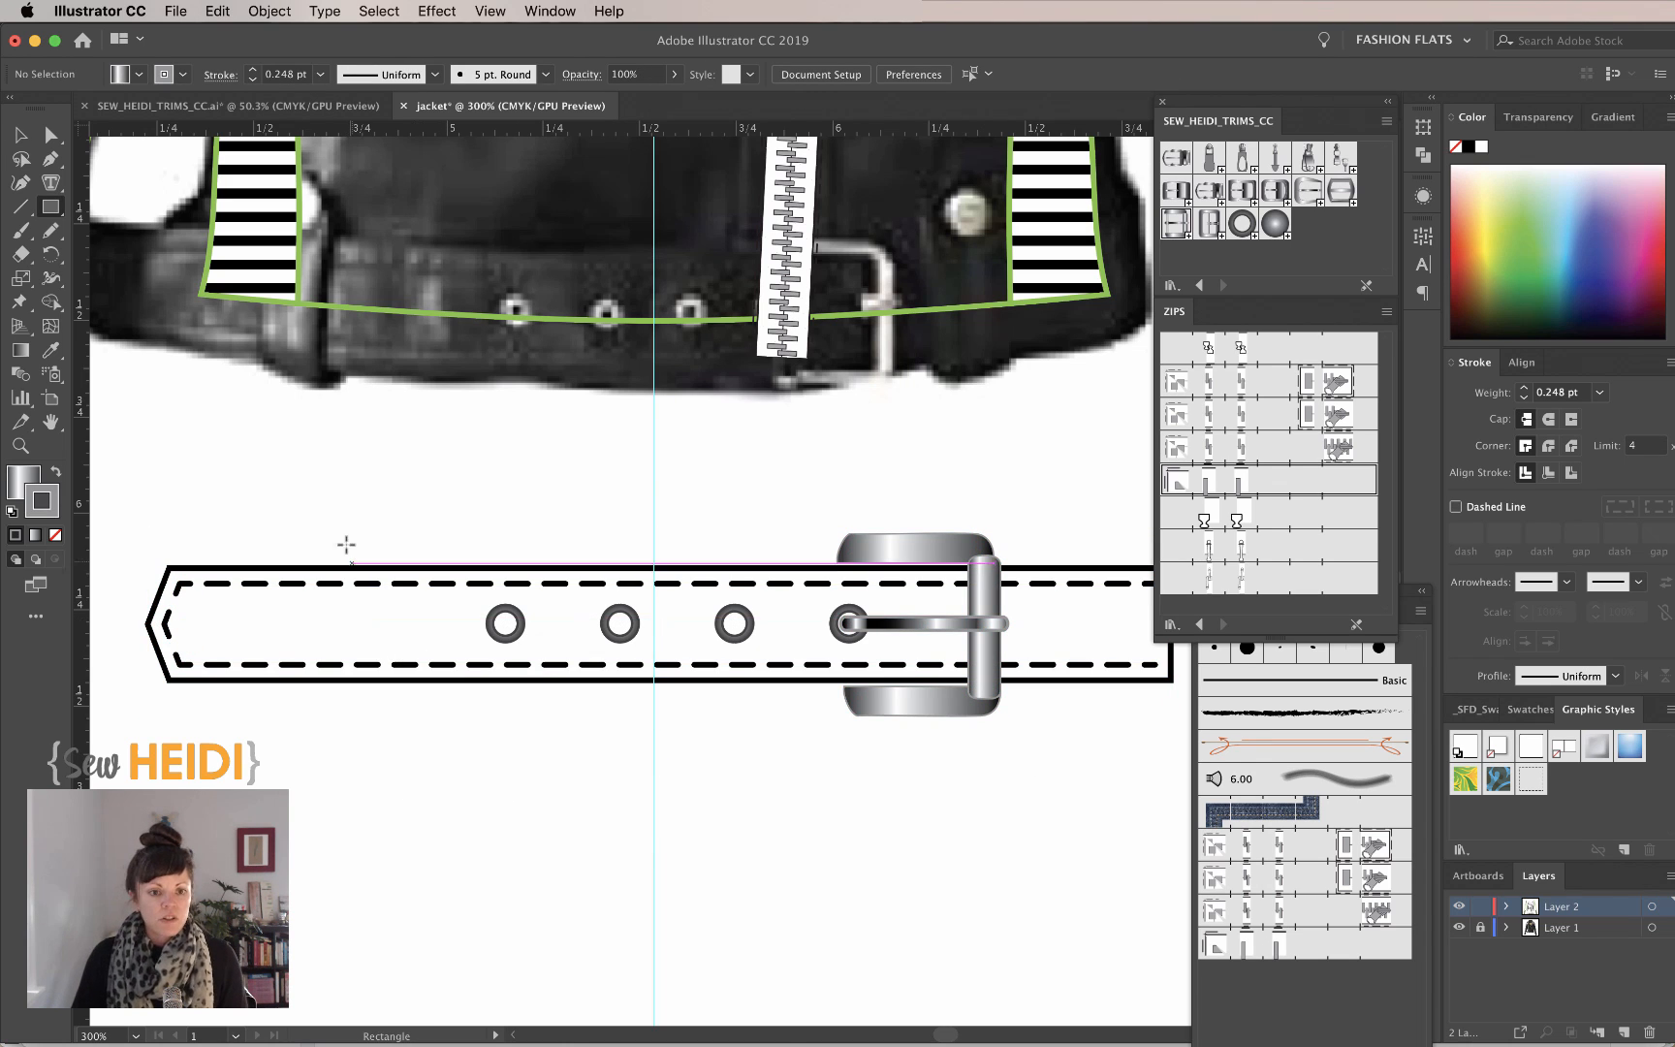
left_click_drag(335, 525, 395, 718)
key("d")
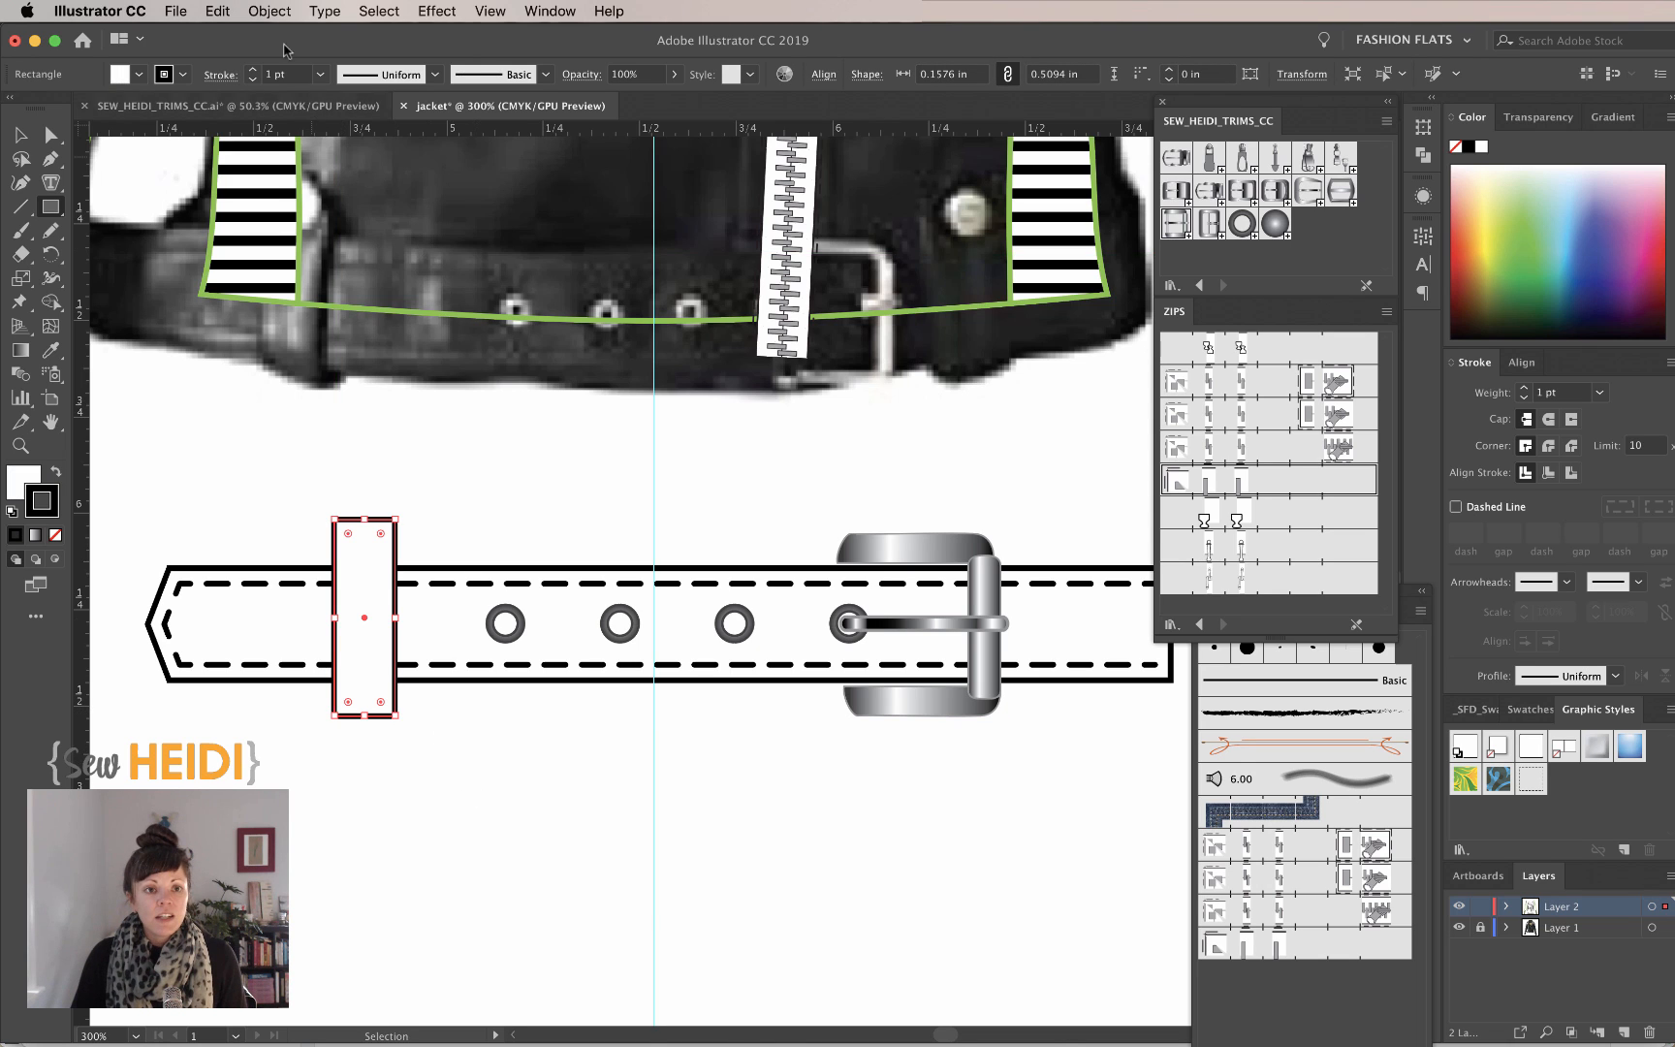
Add anchor points at the midpoints of the belt-loop rectangle's sides
left_click(270, 11)
mouse_move(287, 437)
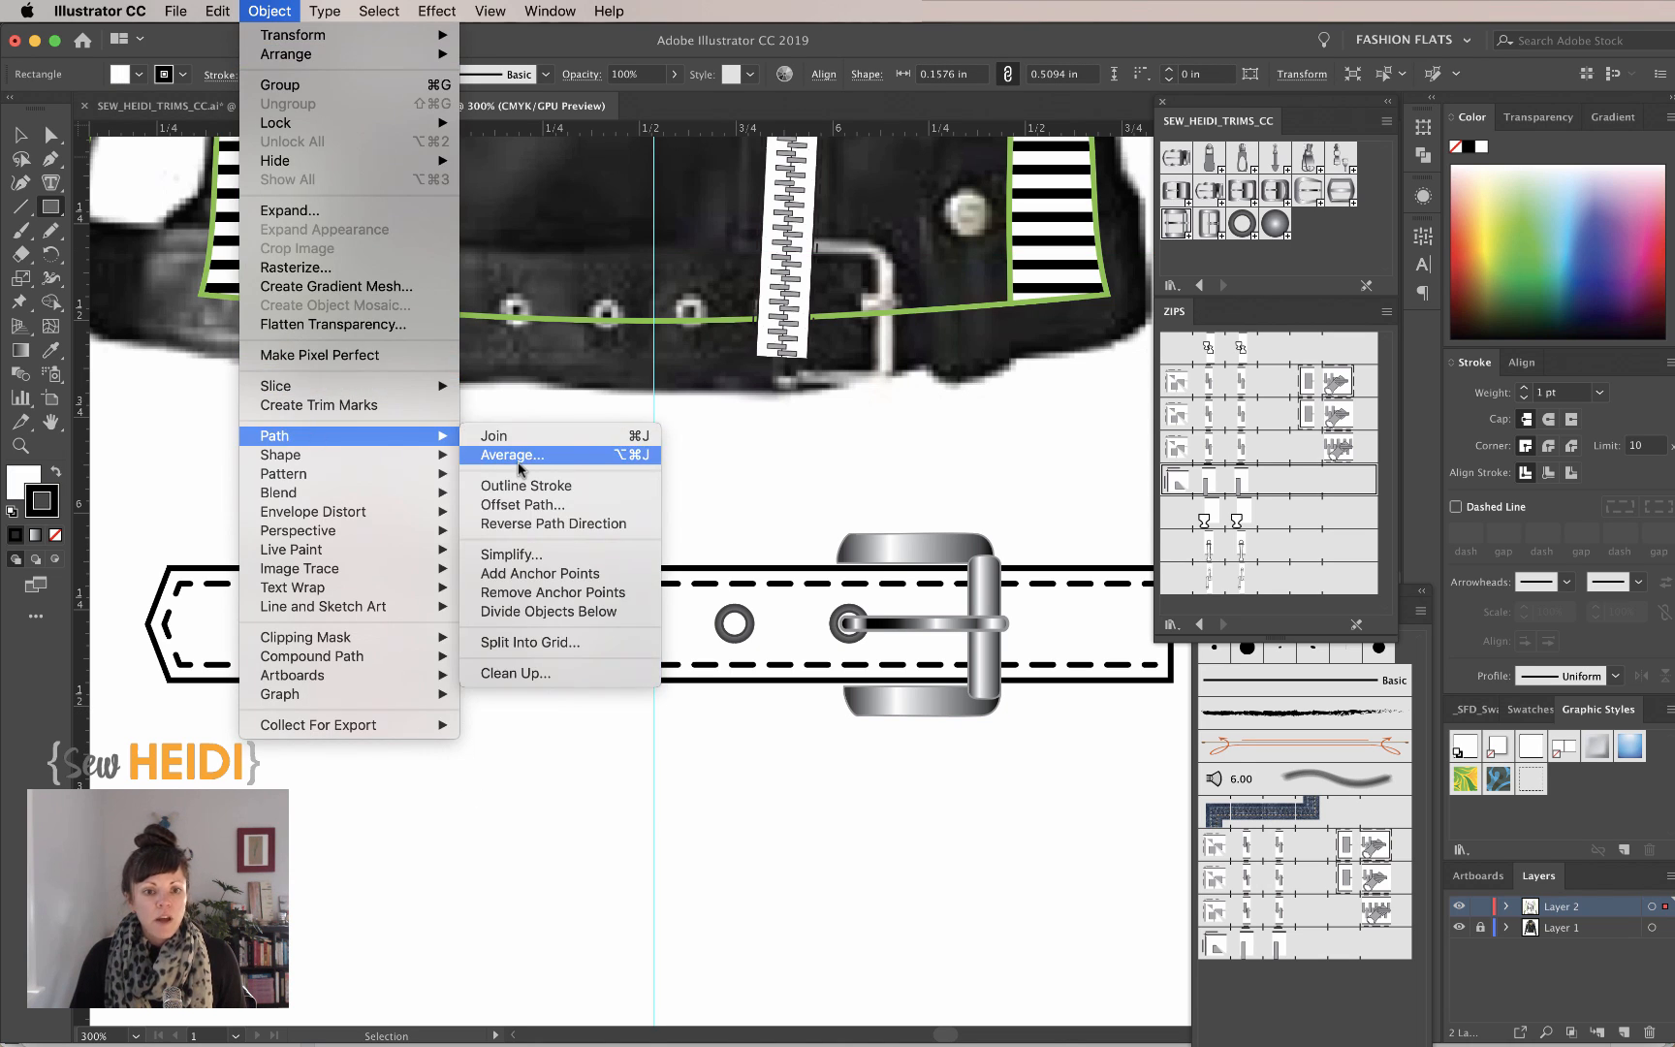
left_click(528, 572)
key("v")
left_click(464, 514)
Nudge the belt loop's upper midpoint anchor upward to form a pointed tip
key("a")
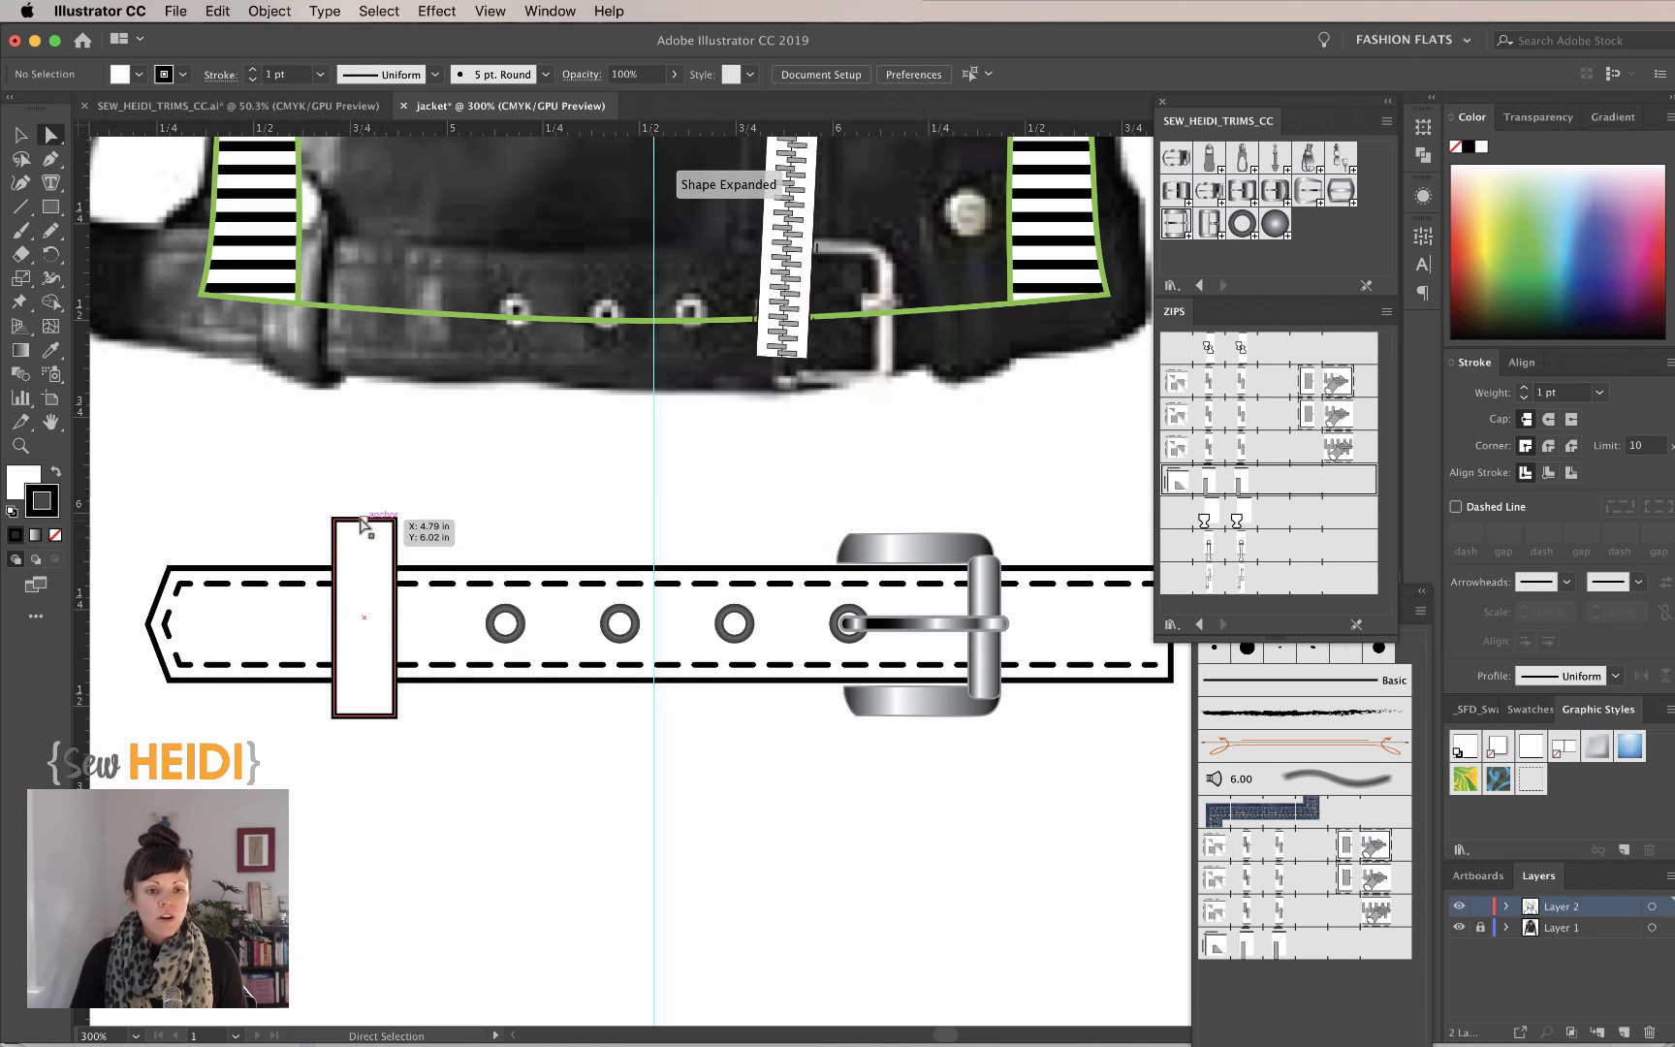
left_click(364, 521)
key("Up")
key("Up")
key("Up")
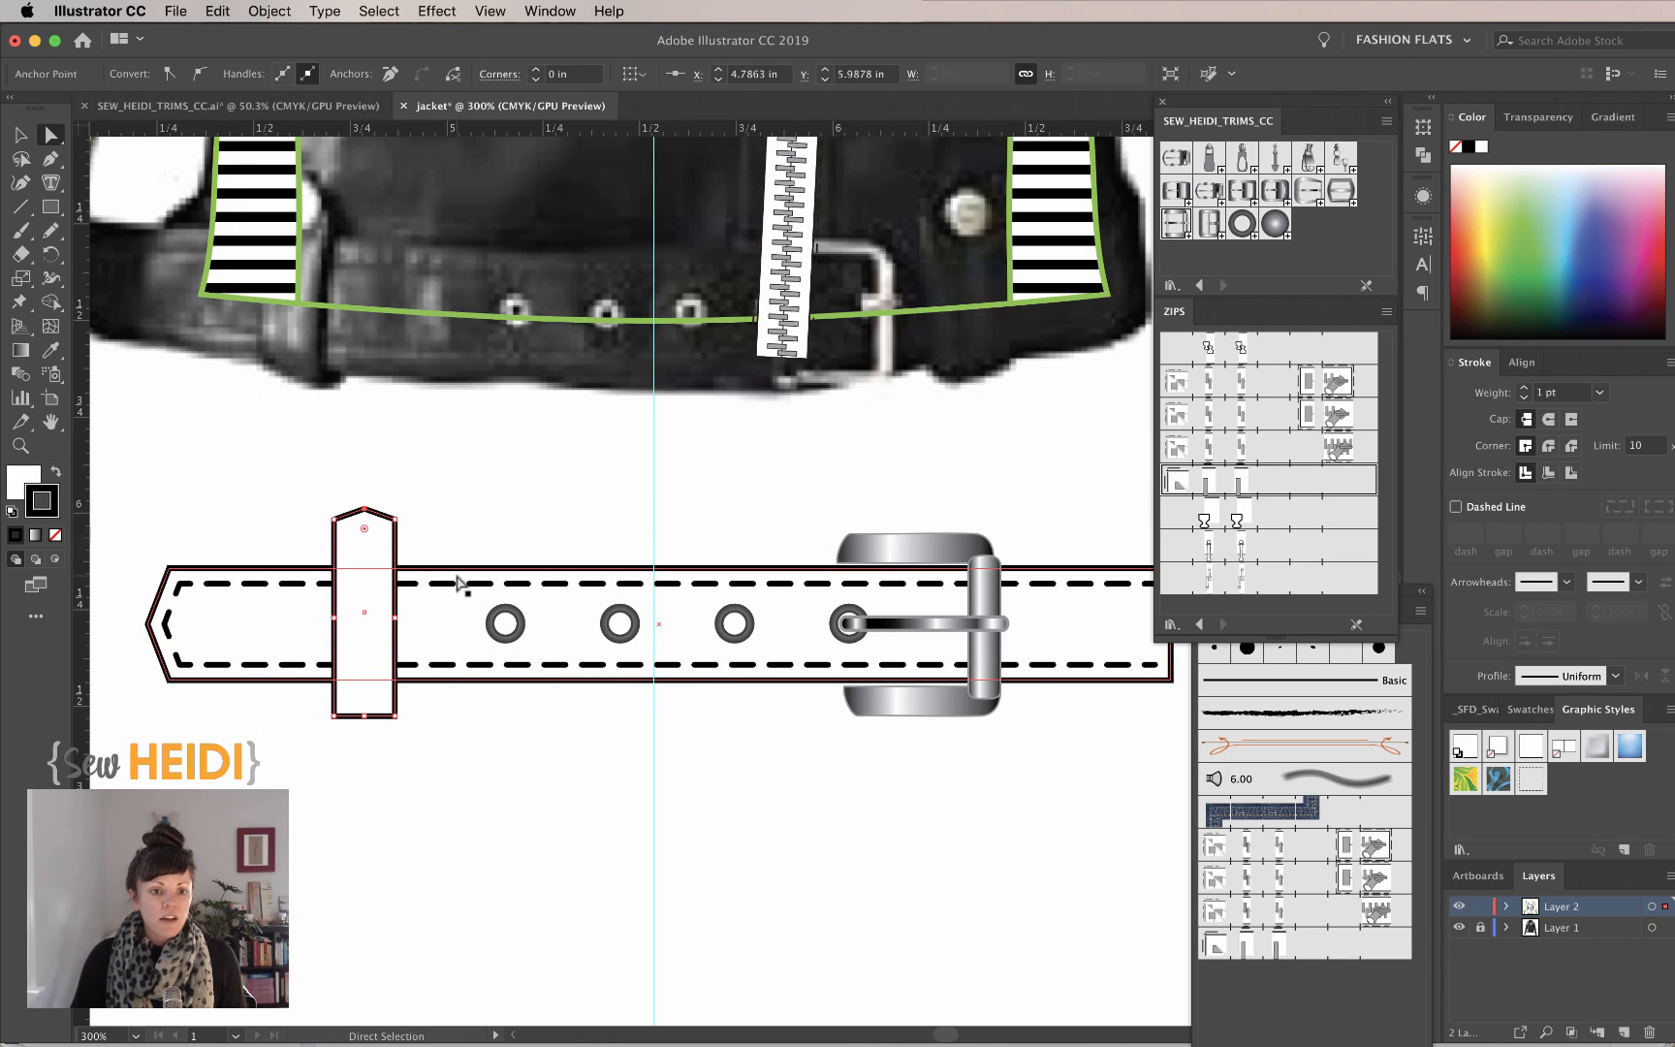
left_click(456, 486)
Try offsetting the belt loop's outline by -0.04 in with miter joins
left_click(362, 562)
key("v")
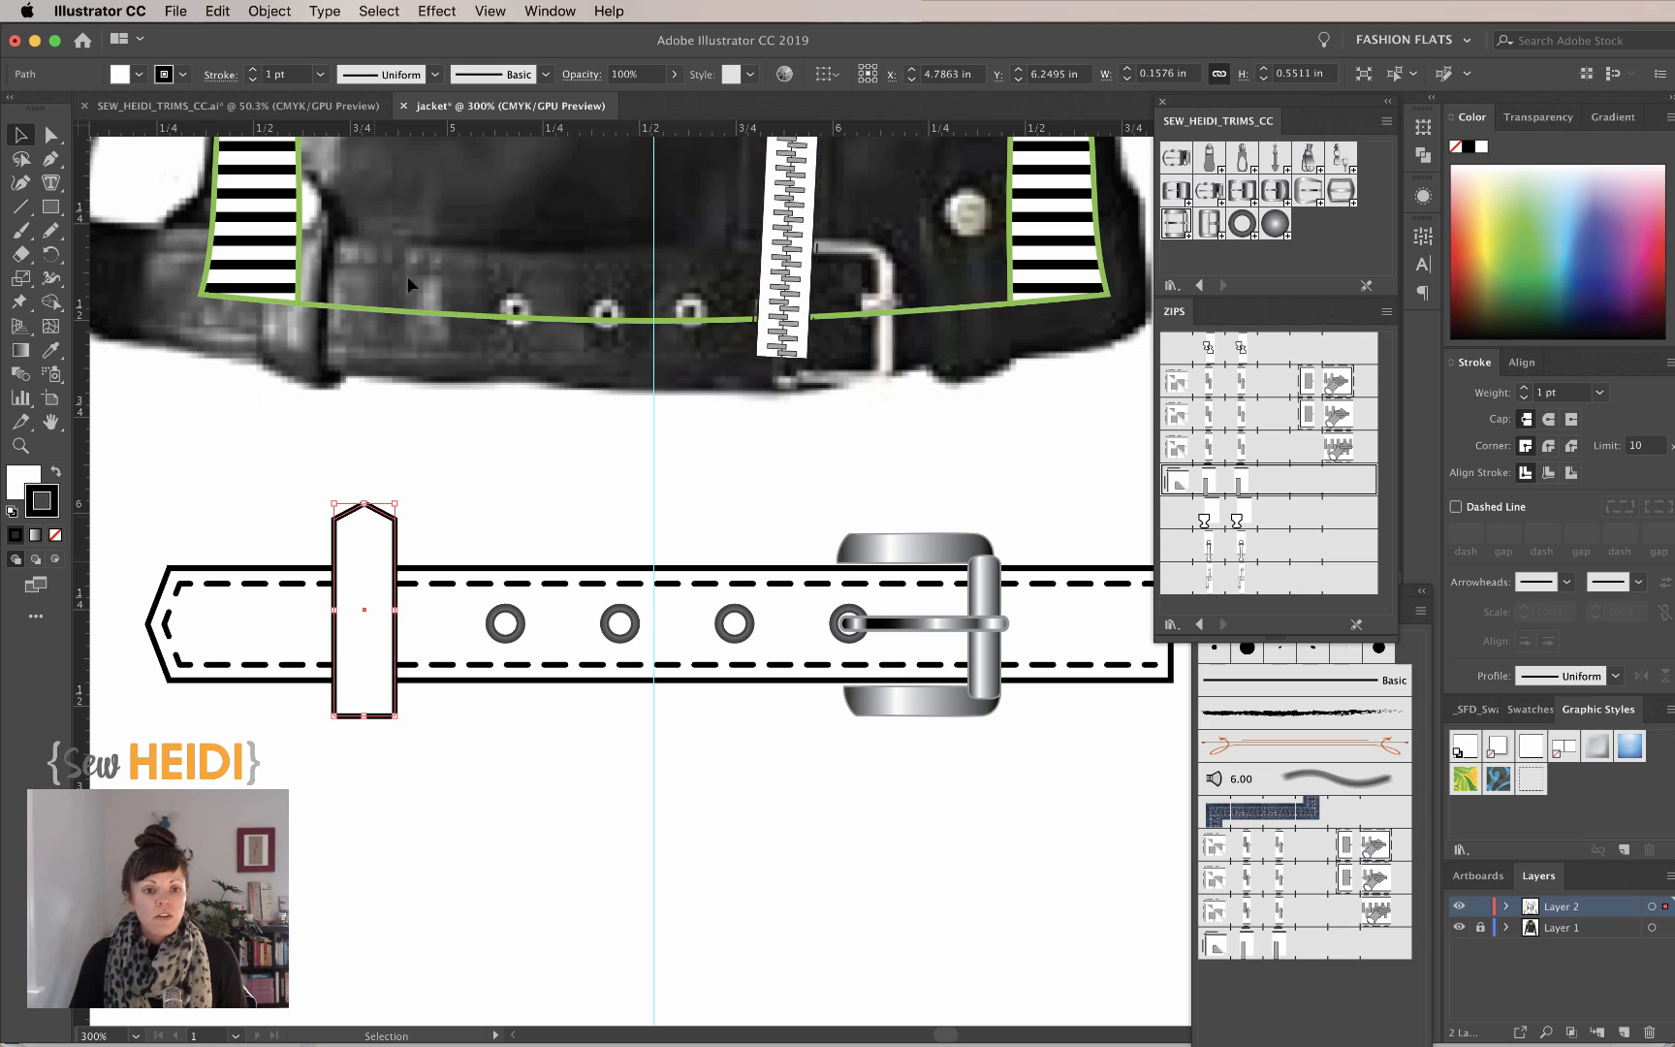
left_click(272, 12)
mouse_move(291, 435)
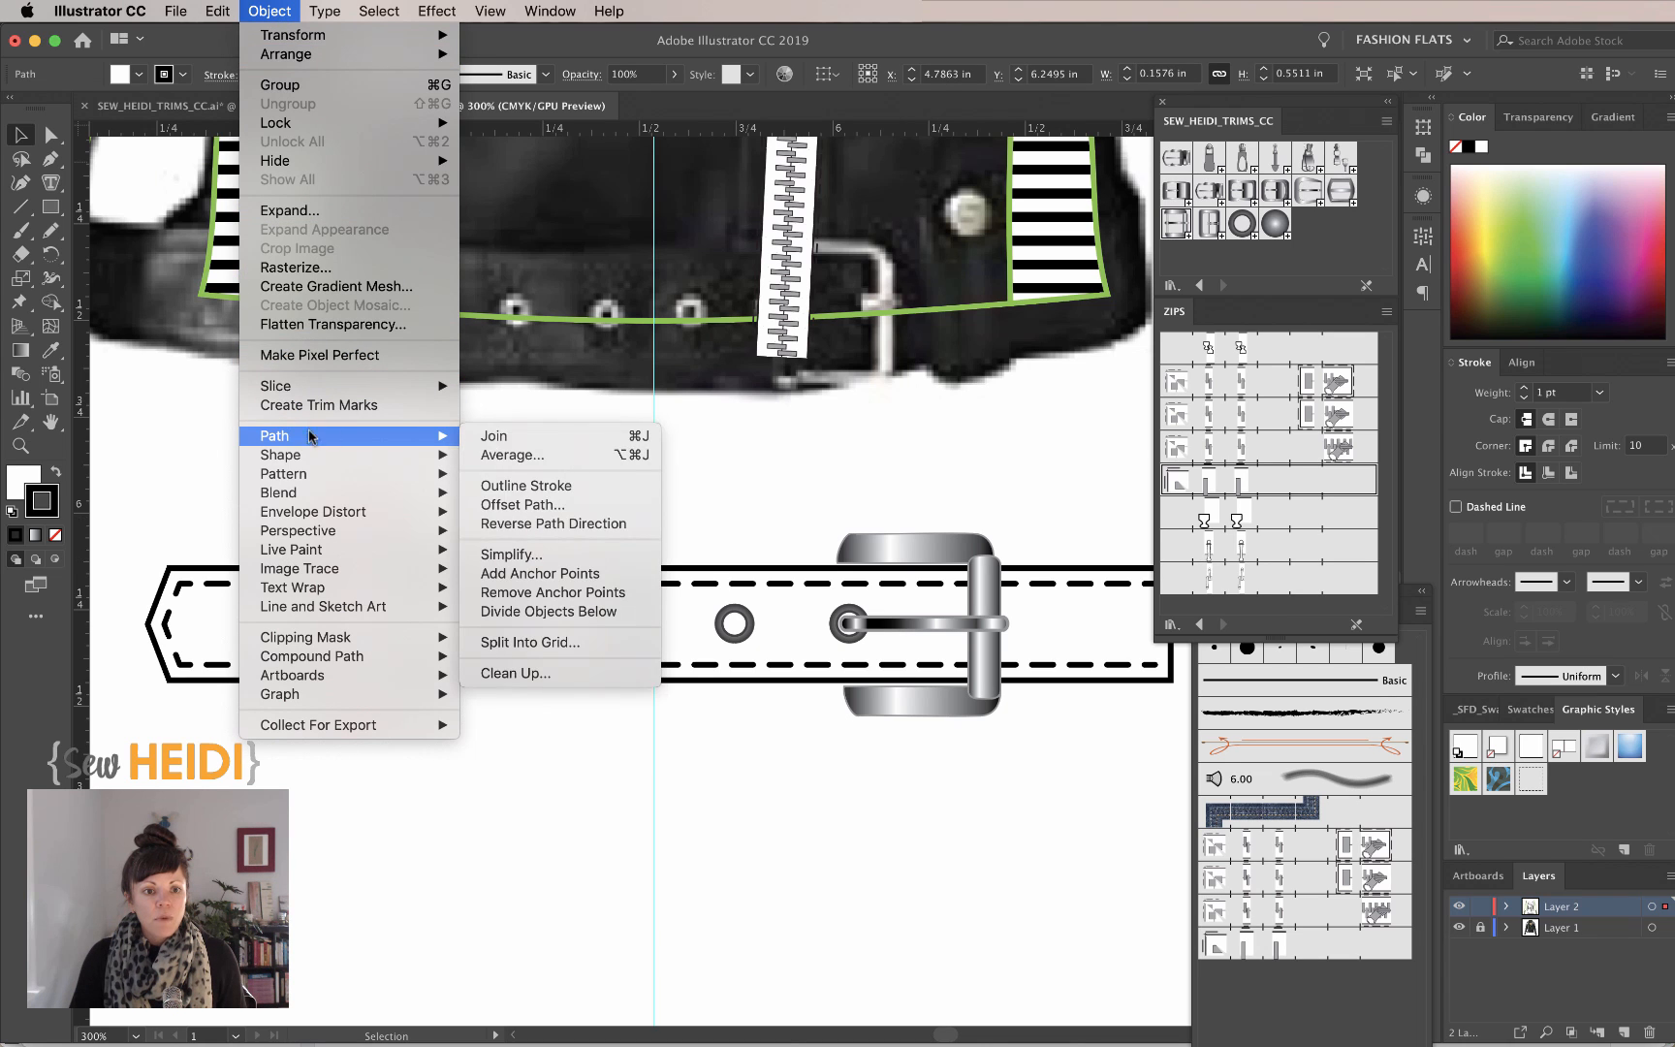
left_click(495, 520)
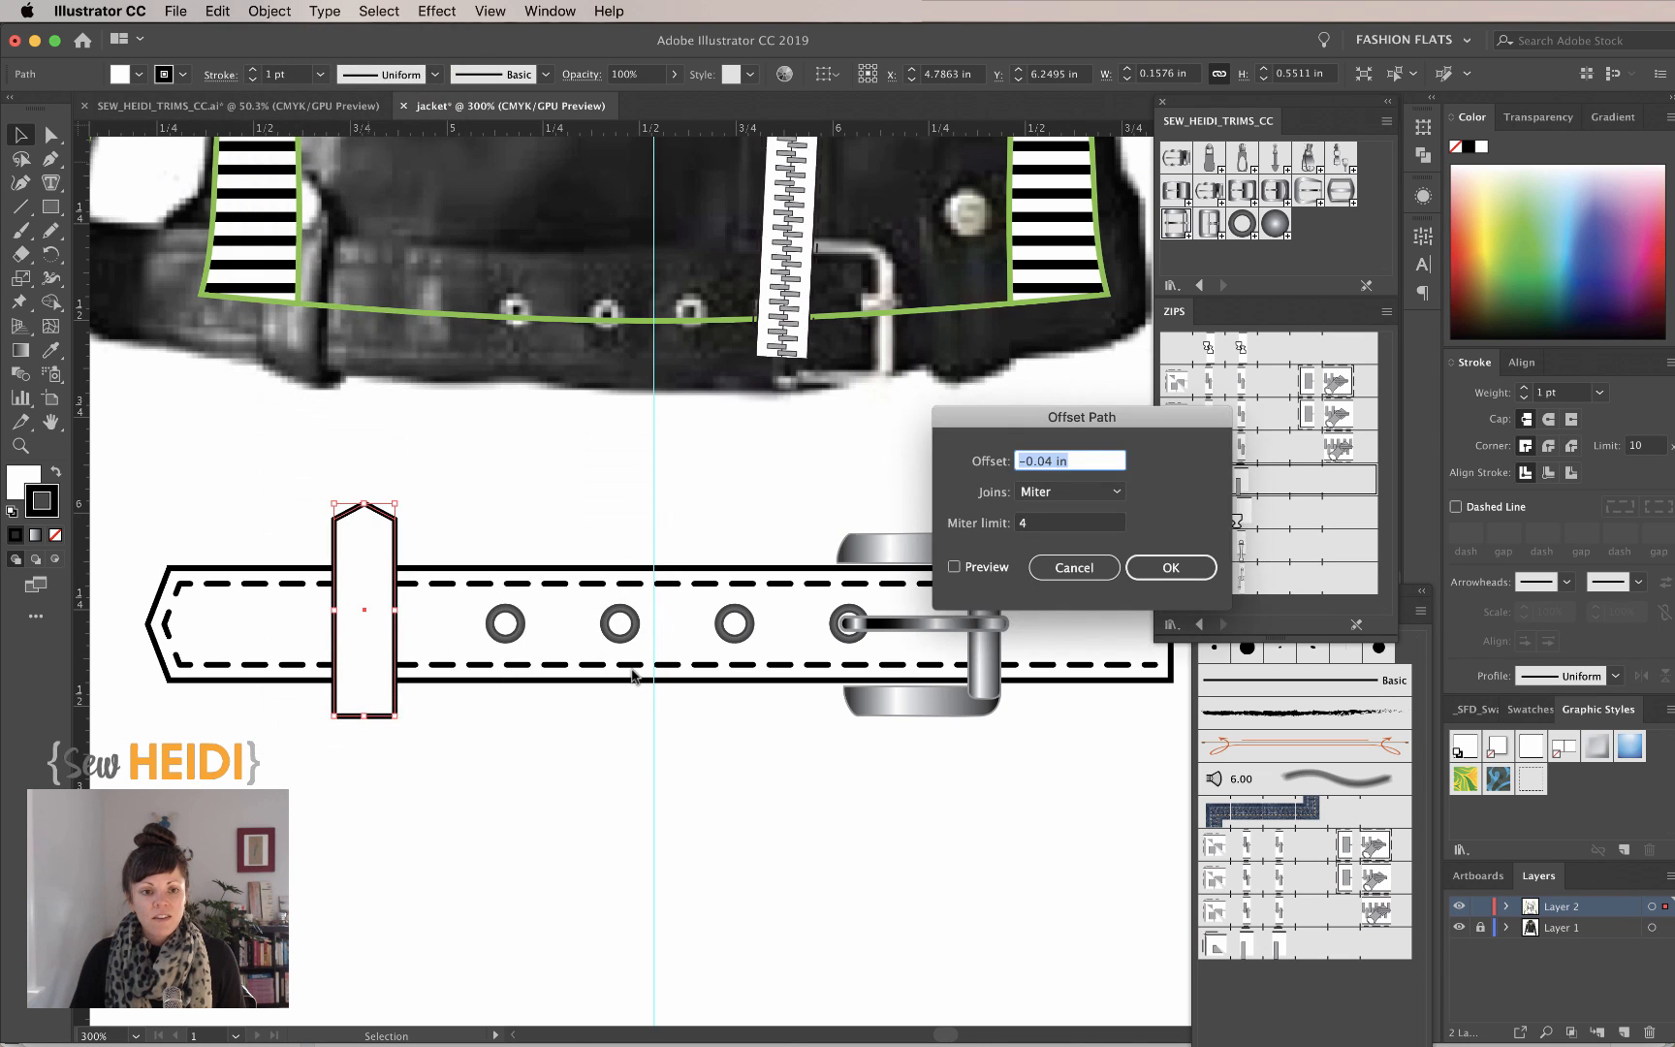
key("Return")
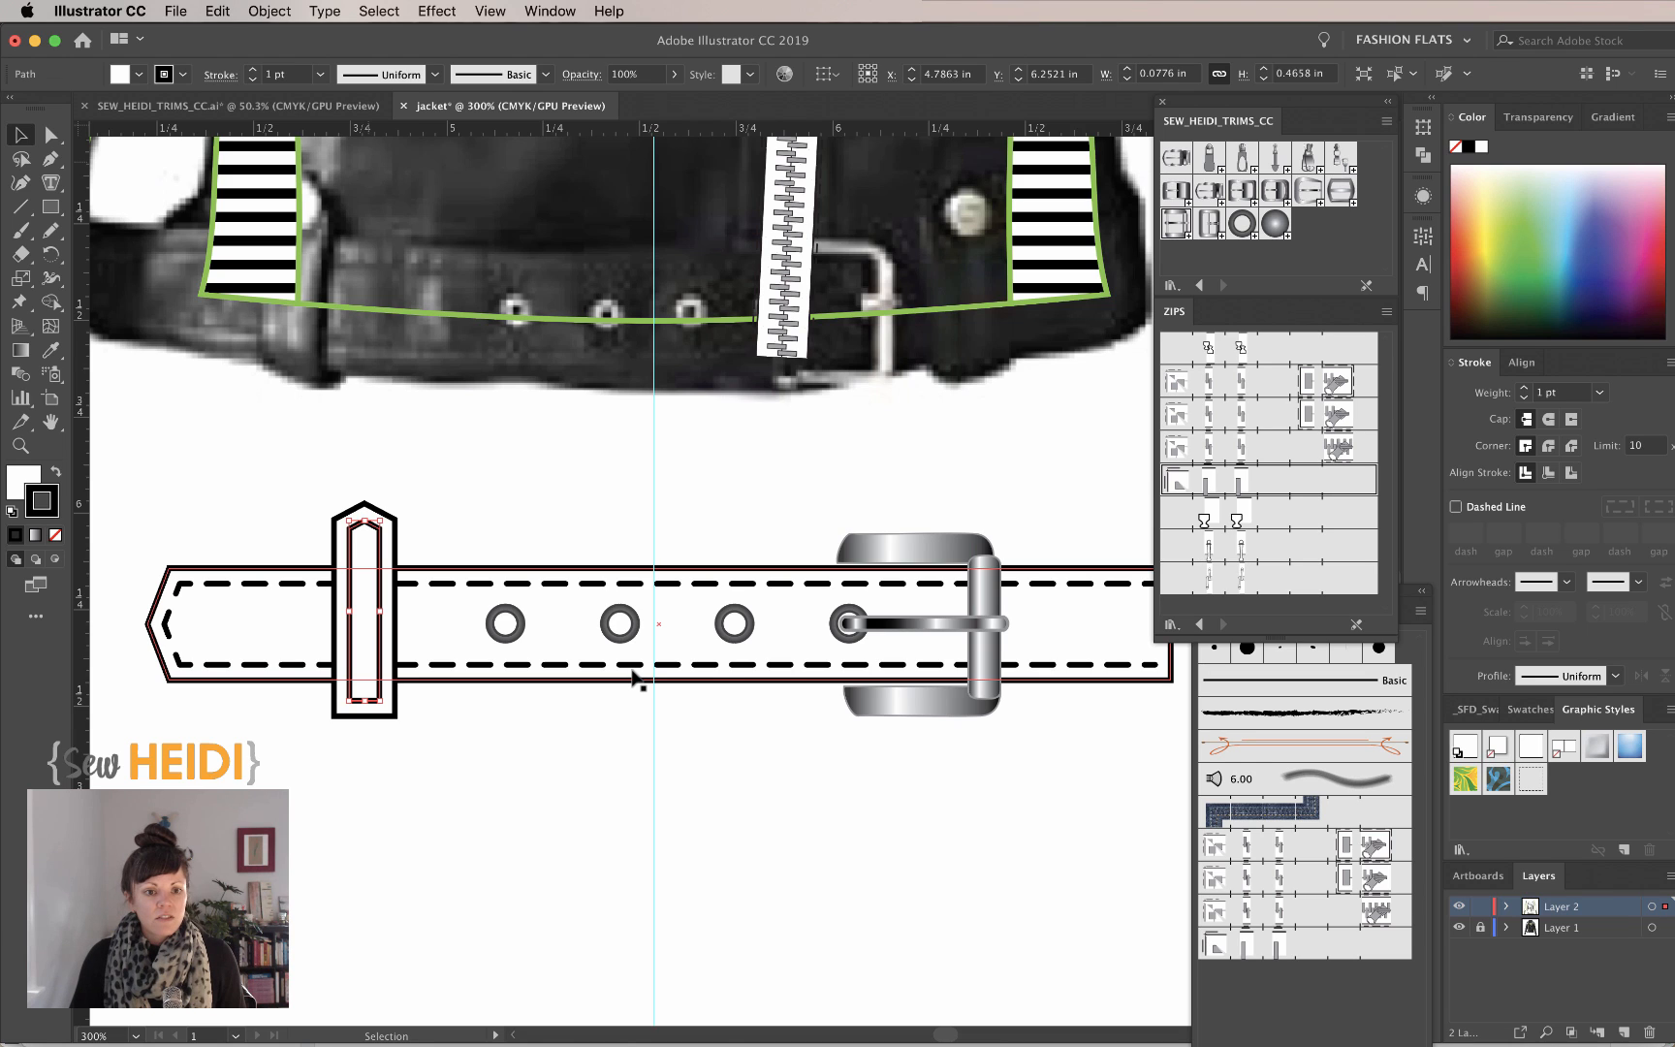
key("z")
left_click_drag(326, 478, 542, 868)
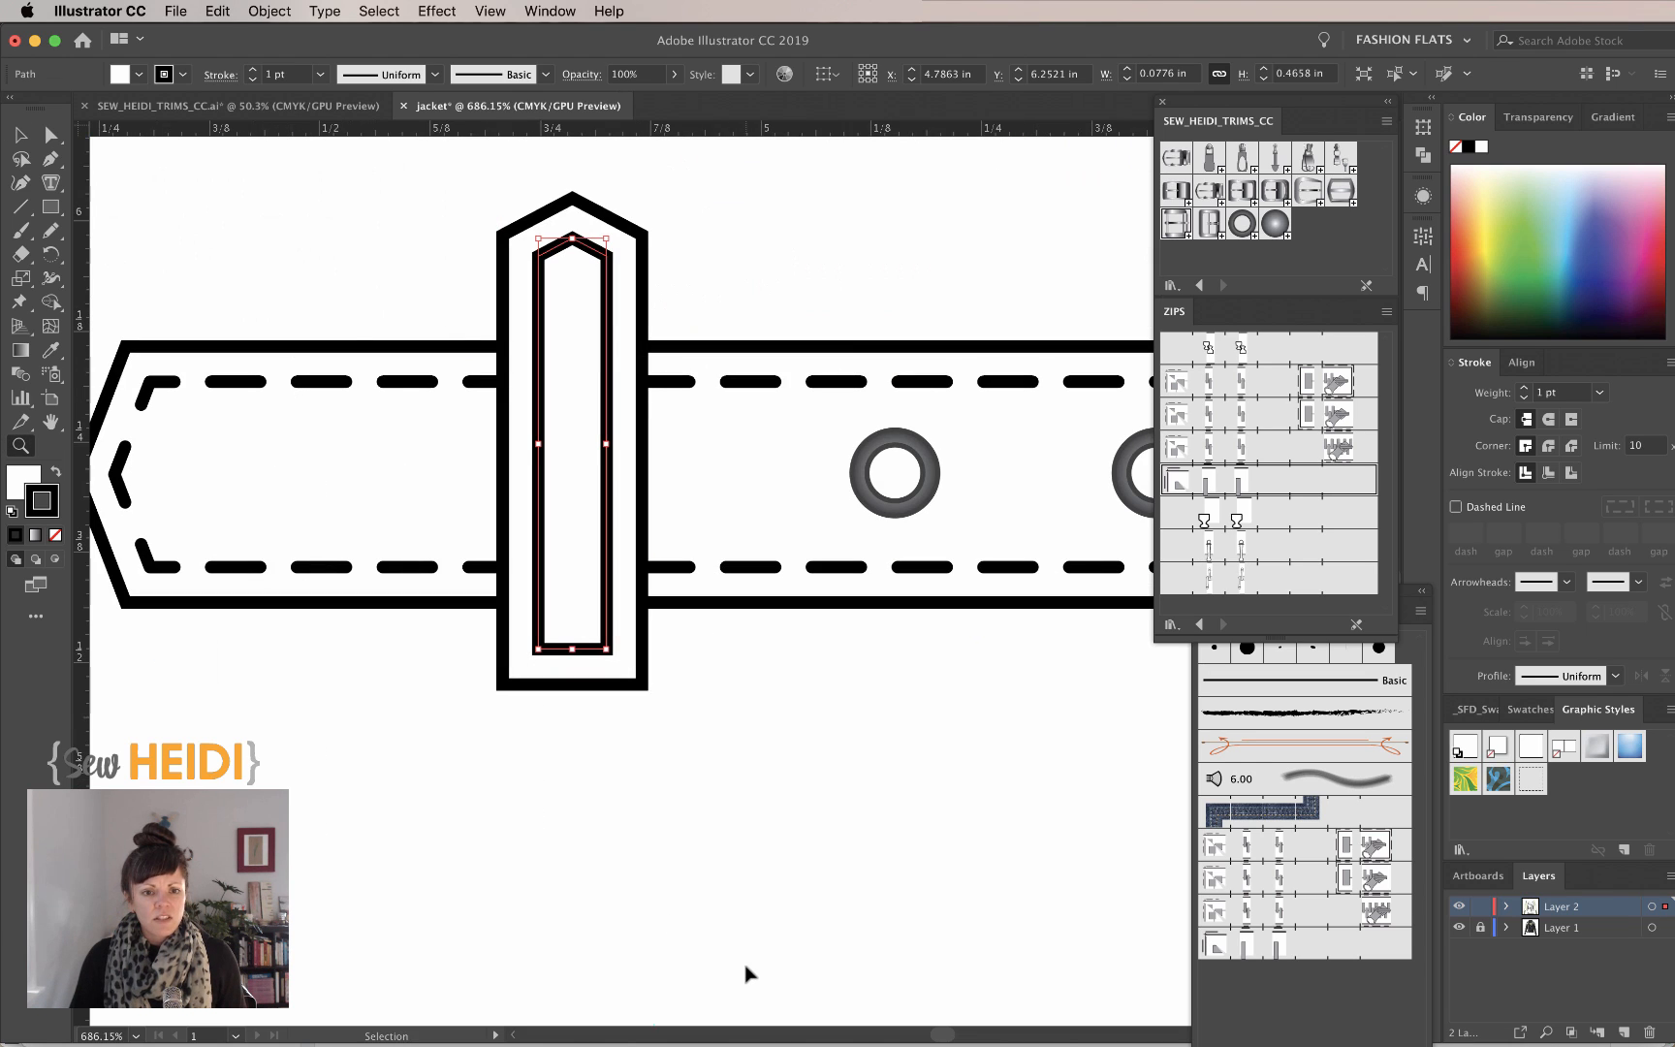
key("ctrl+z")
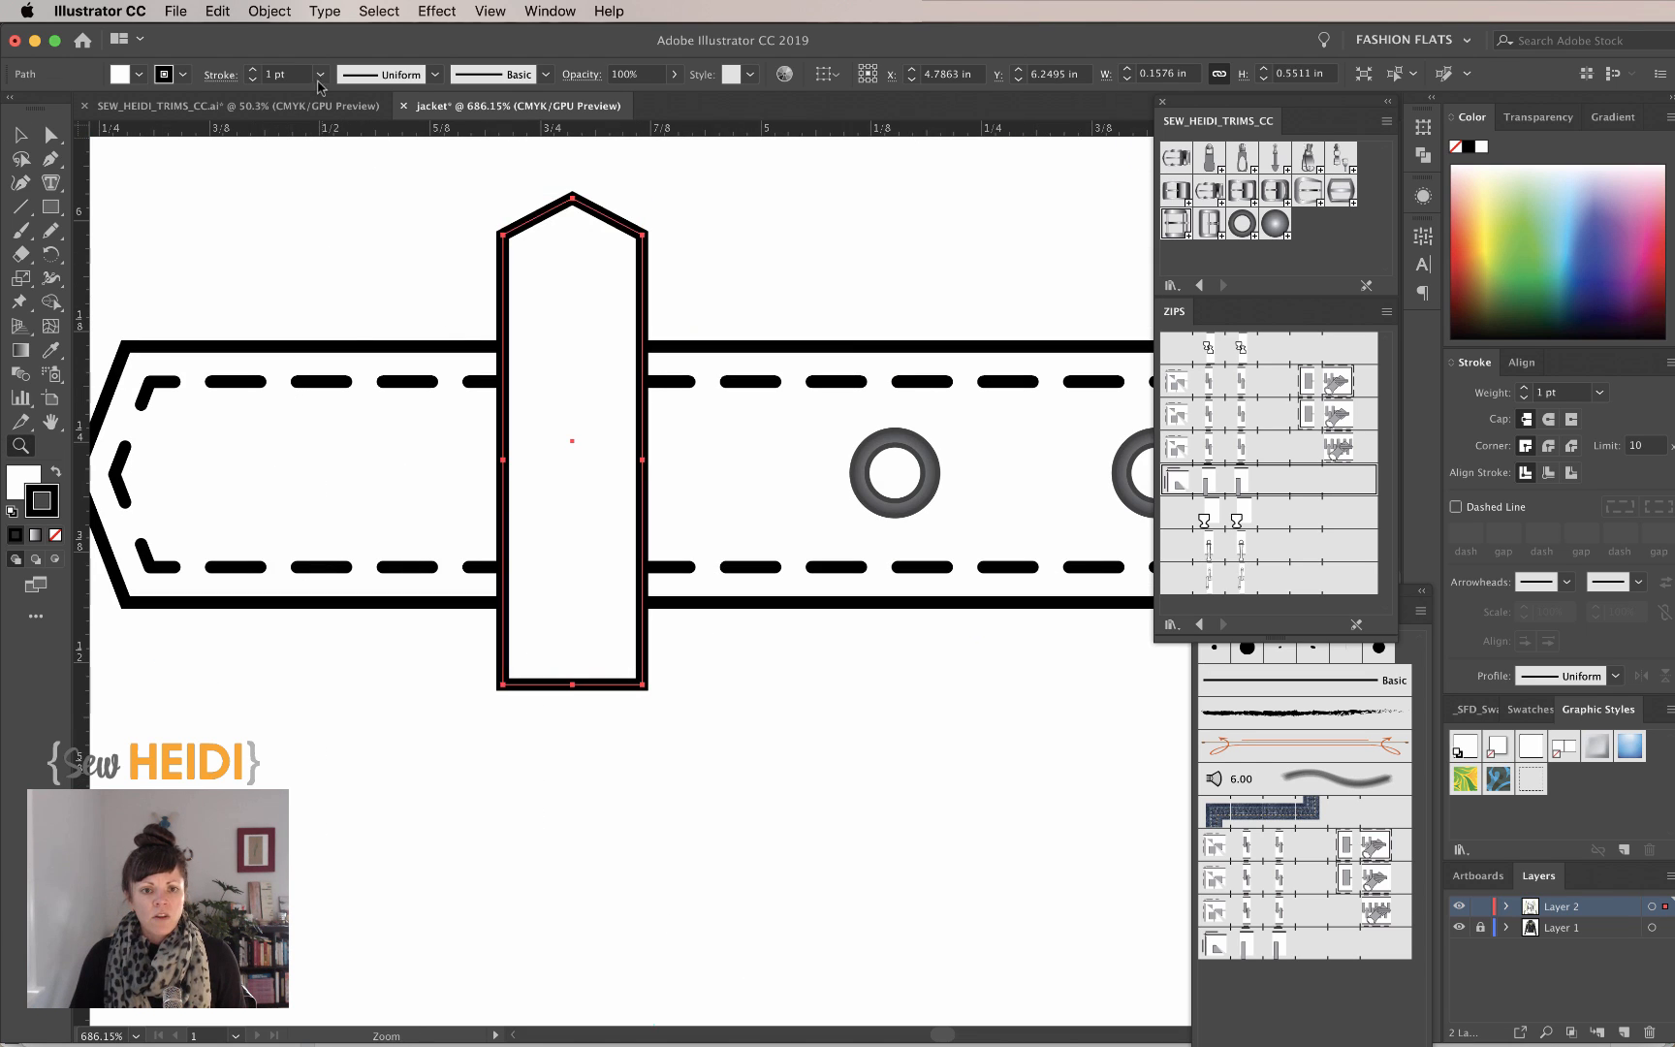
Offset the belt loop's outline by -0.02 in with miter joins and the preview on
left_click(250, 12)
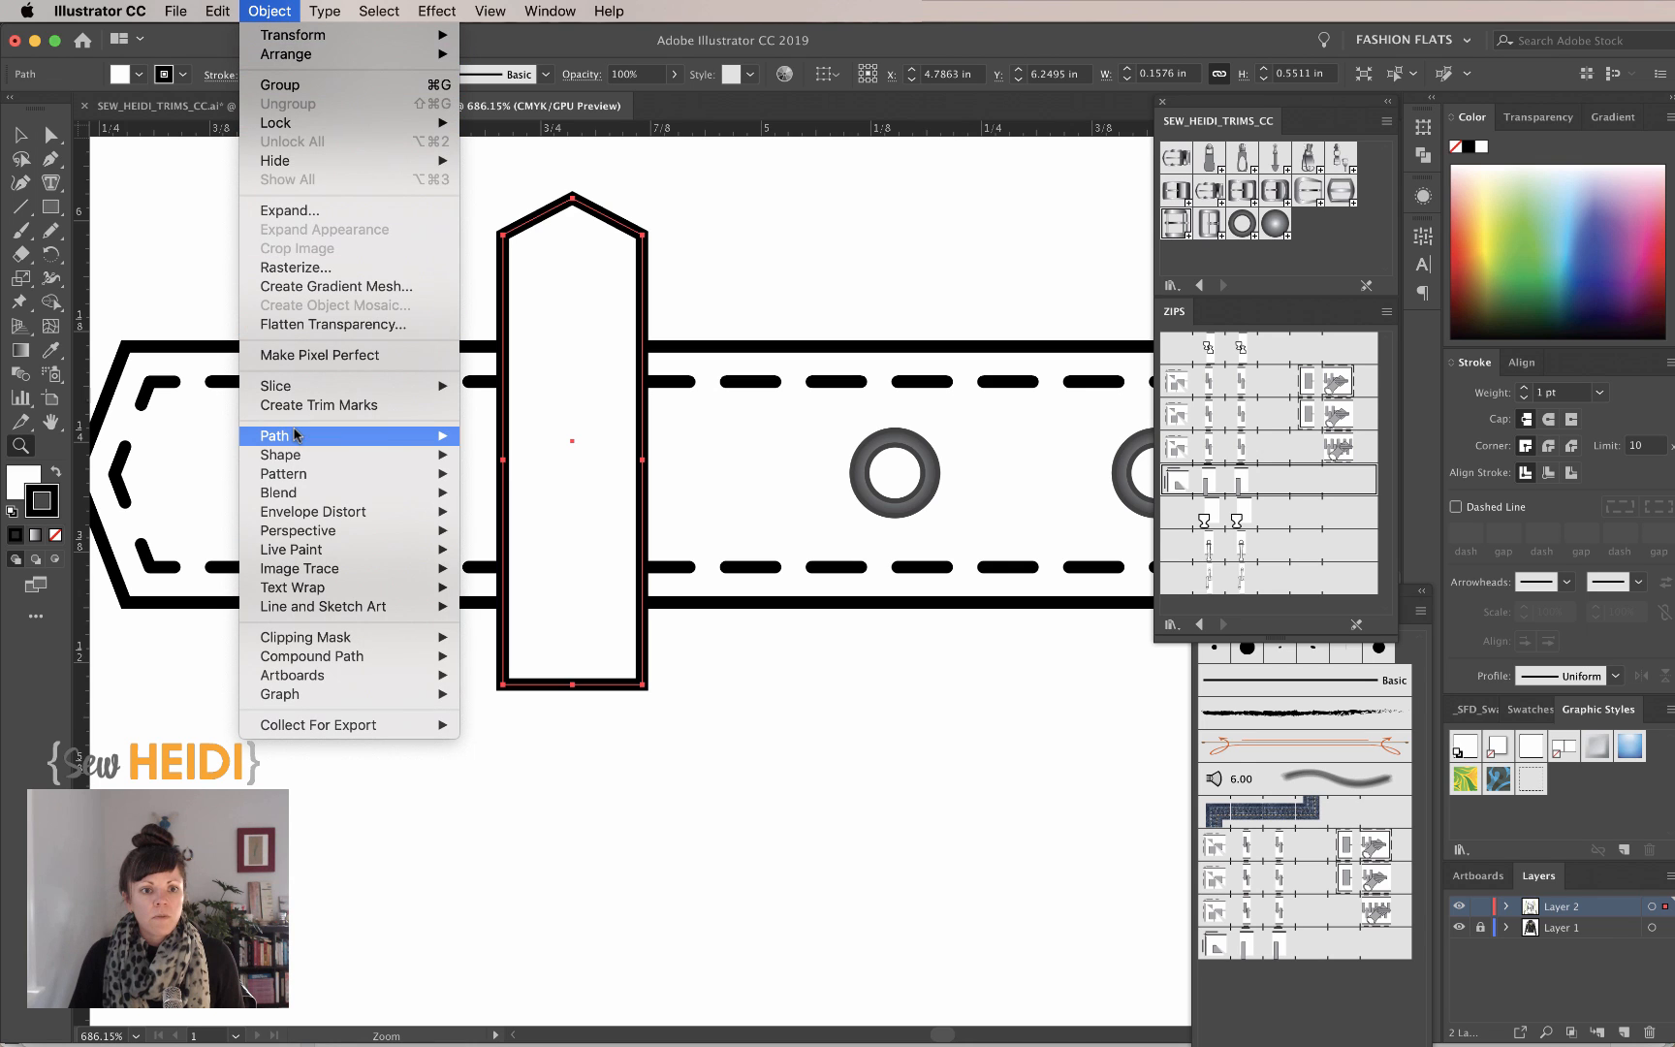
mouse_move(296, 436)
left_click(509, 504)
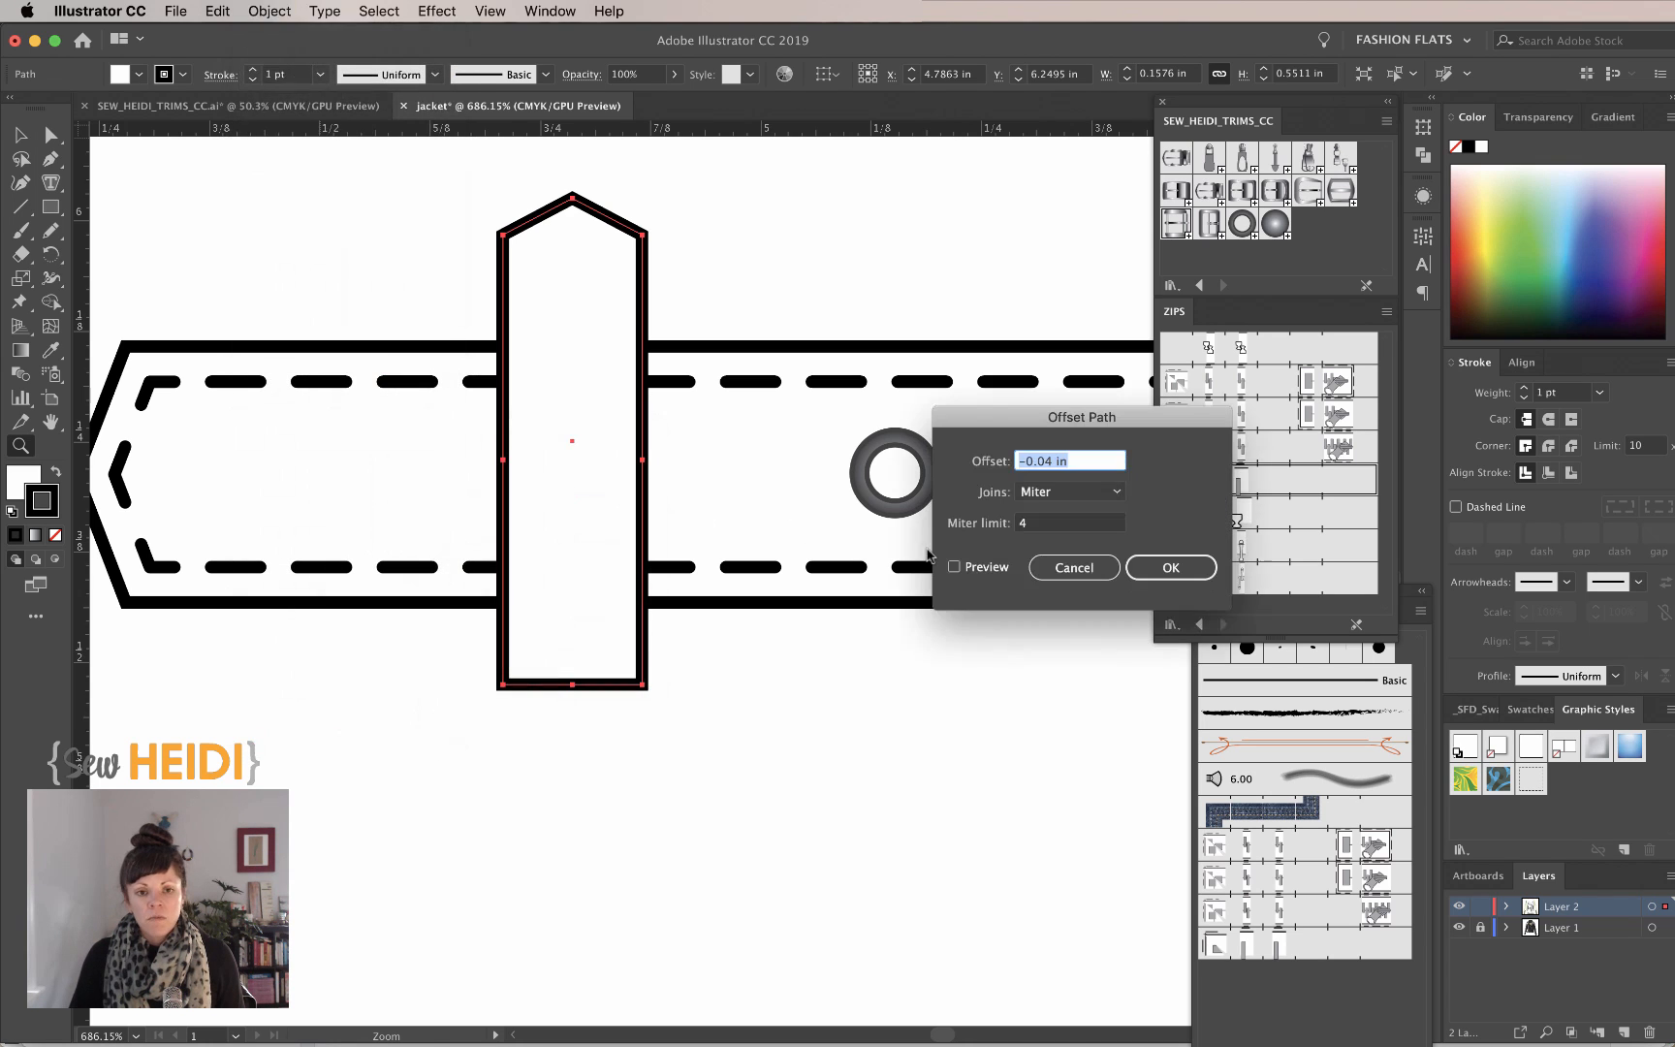
left_click(1050, 461)
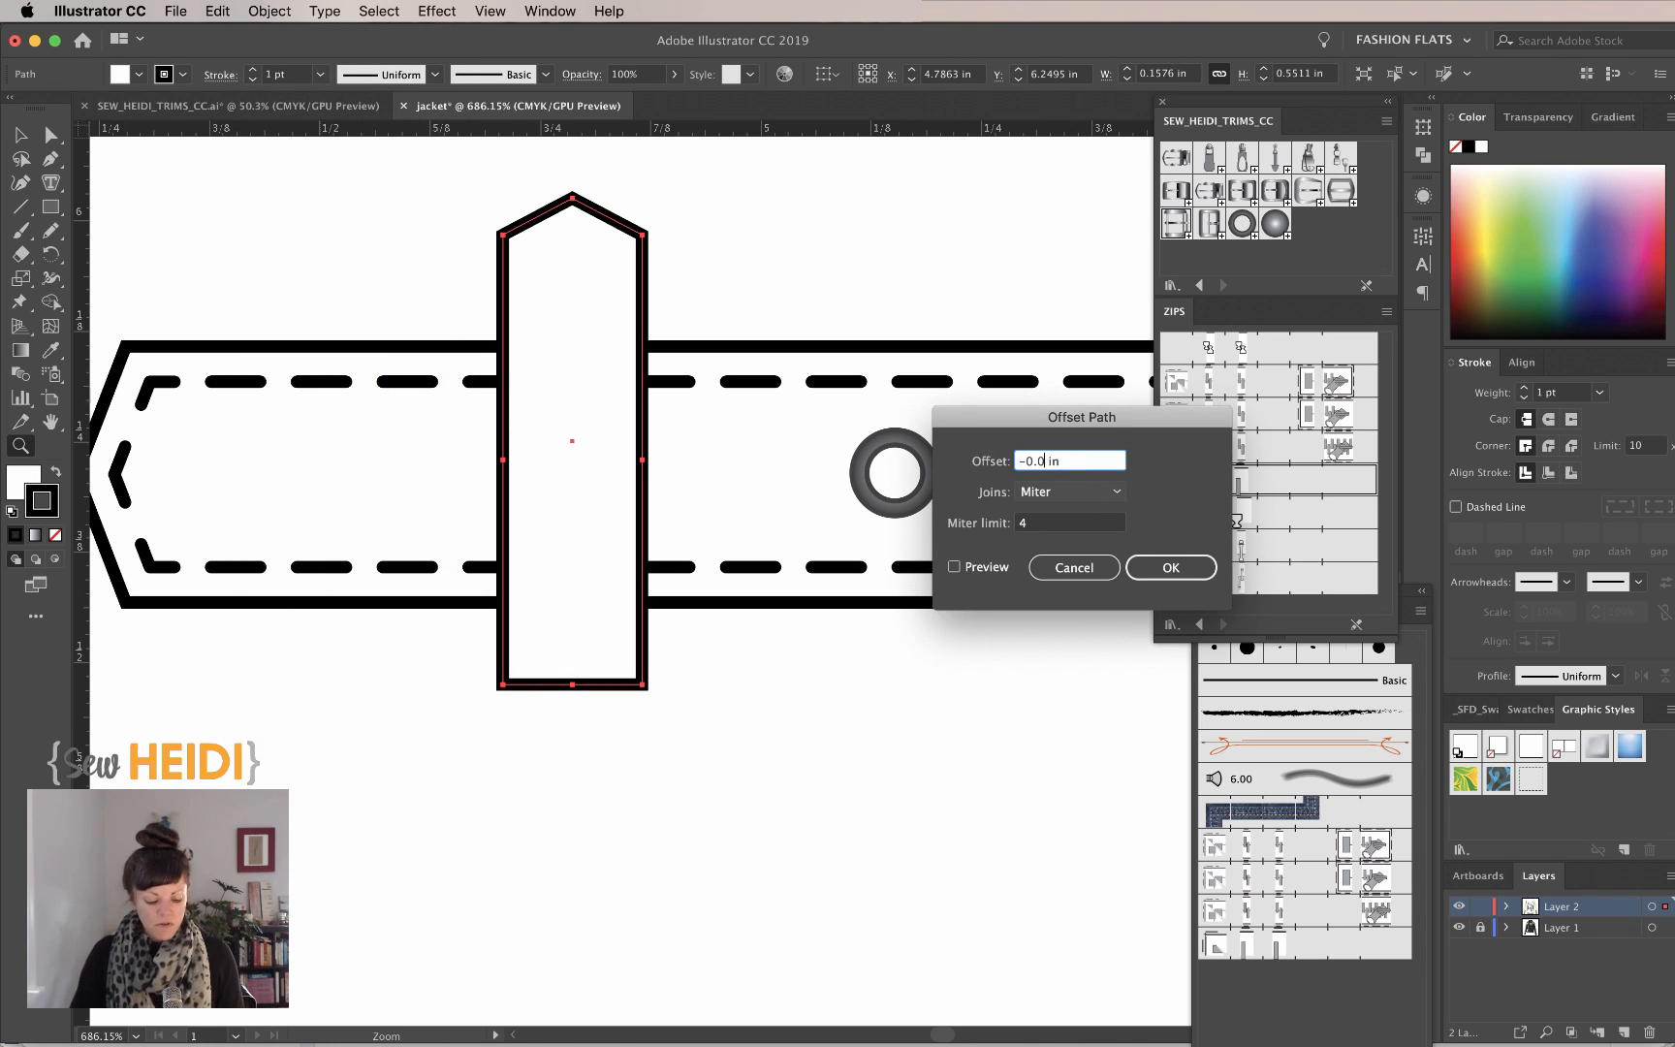
type("2")
key("Tab")
left_click(974, 567)
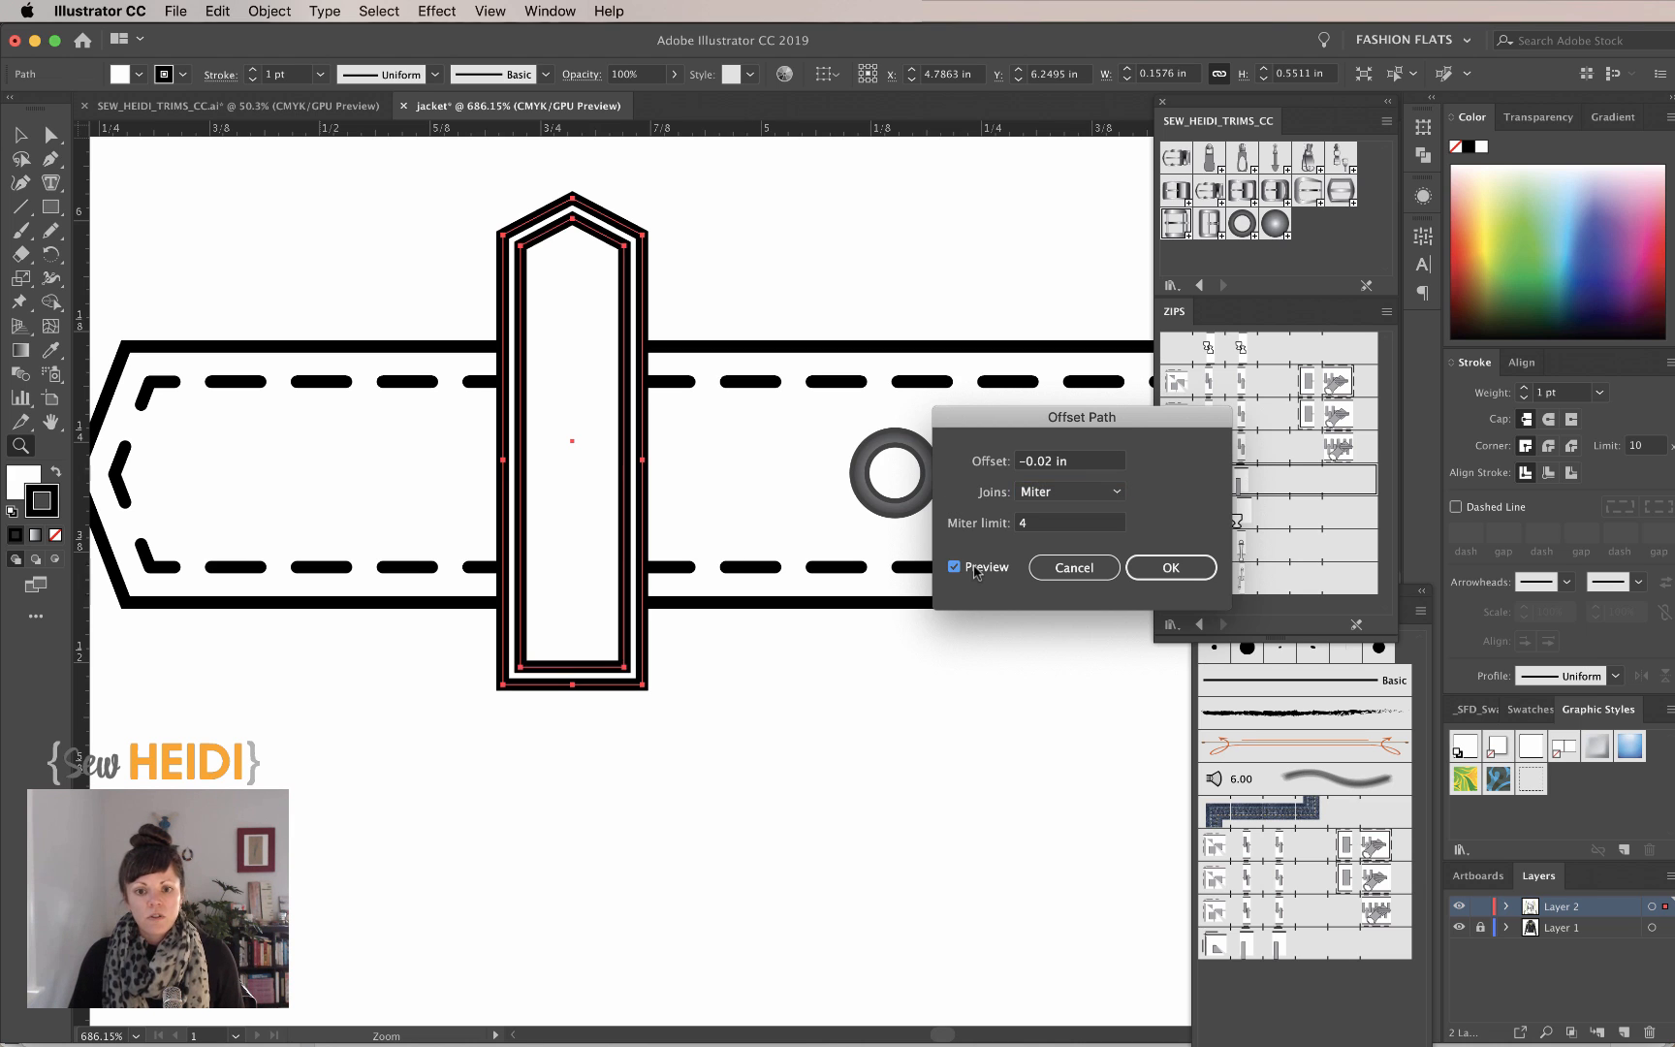
key("Return")
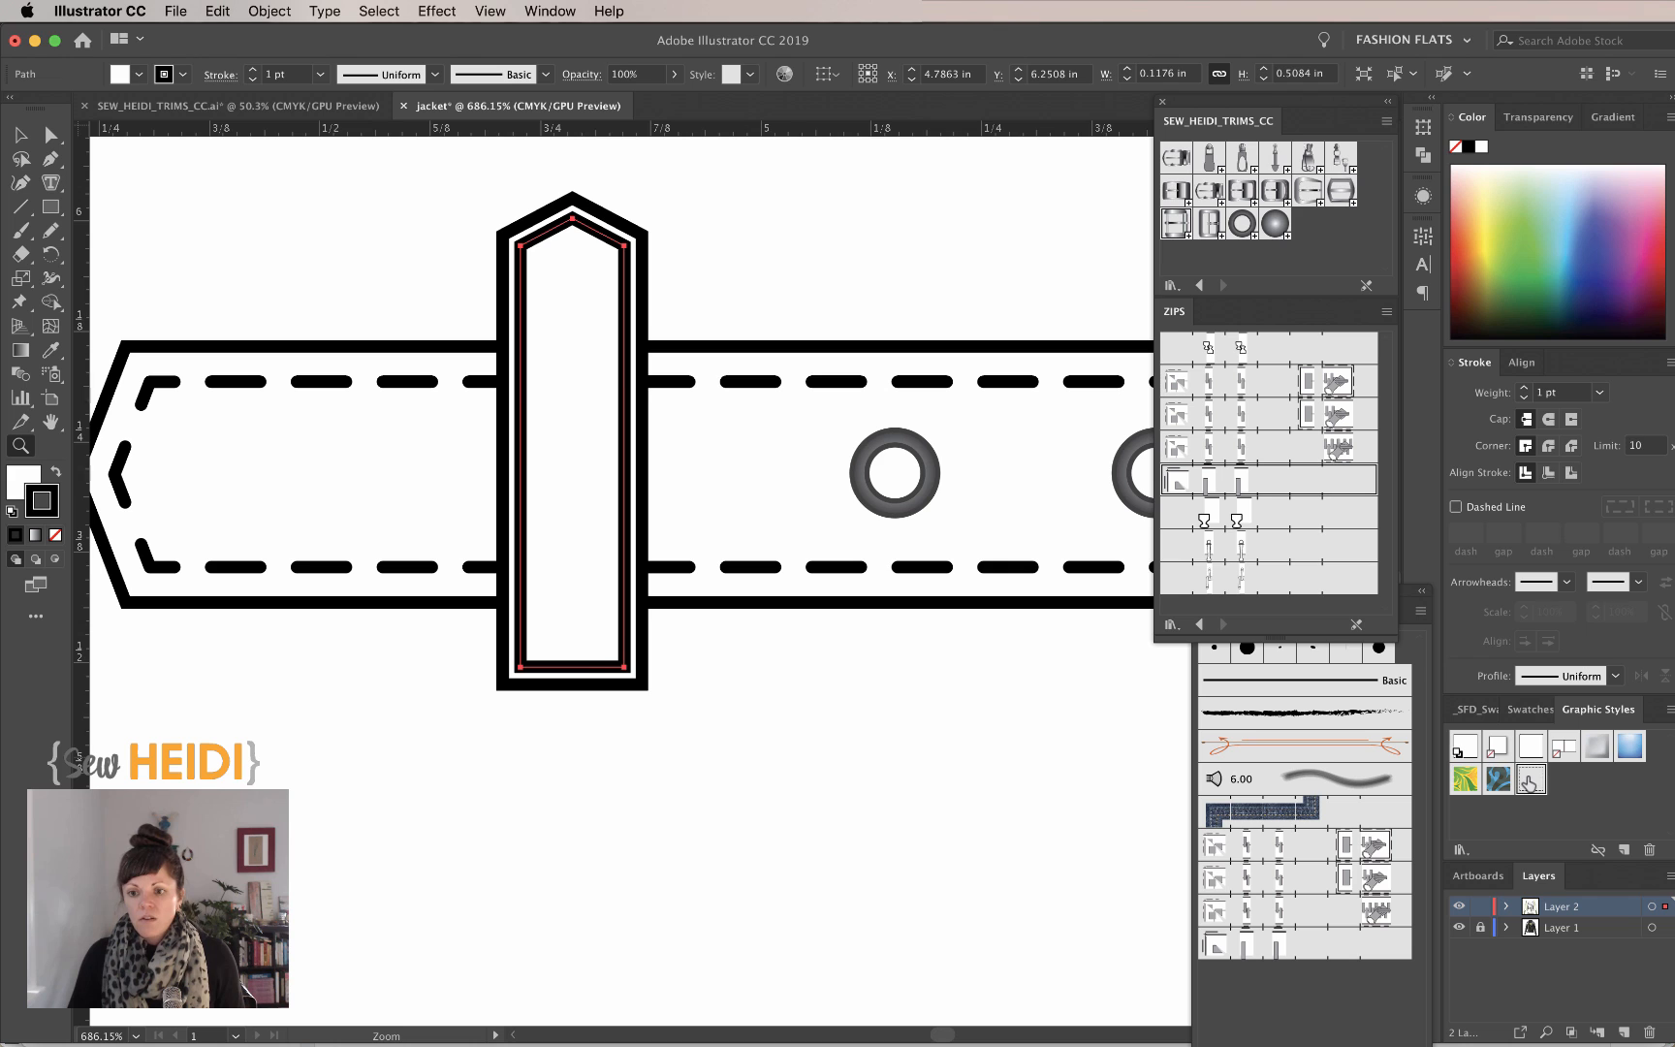
Apply the dashed stitch graphic style to the belt loop's inner offset path and deselect it
left_click(1530, 778)
key("super+minus")
key("super+minus")
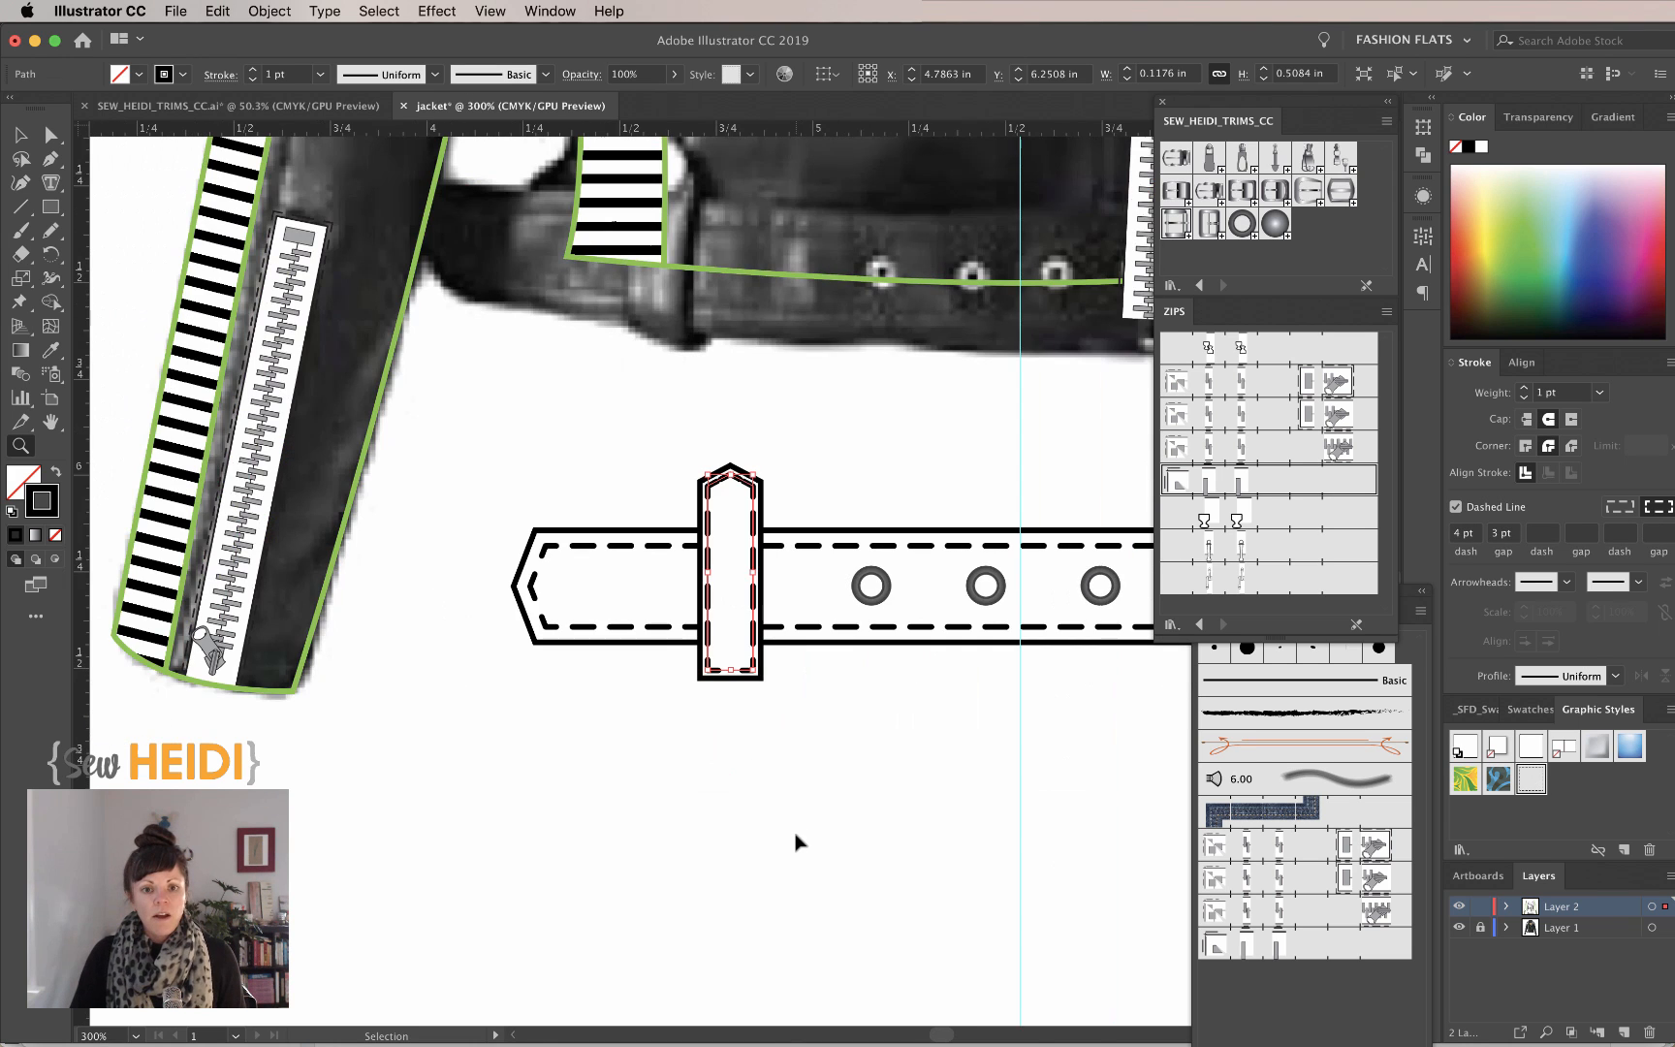
key("super+shift+a")
Place the round snap symbol inside the belt loop's pointed tip and group it with the loop and stitching
left_click_drag(796, 843, 676, 872)
left_click_drag(1276, 223, 652, 539)
key("v")
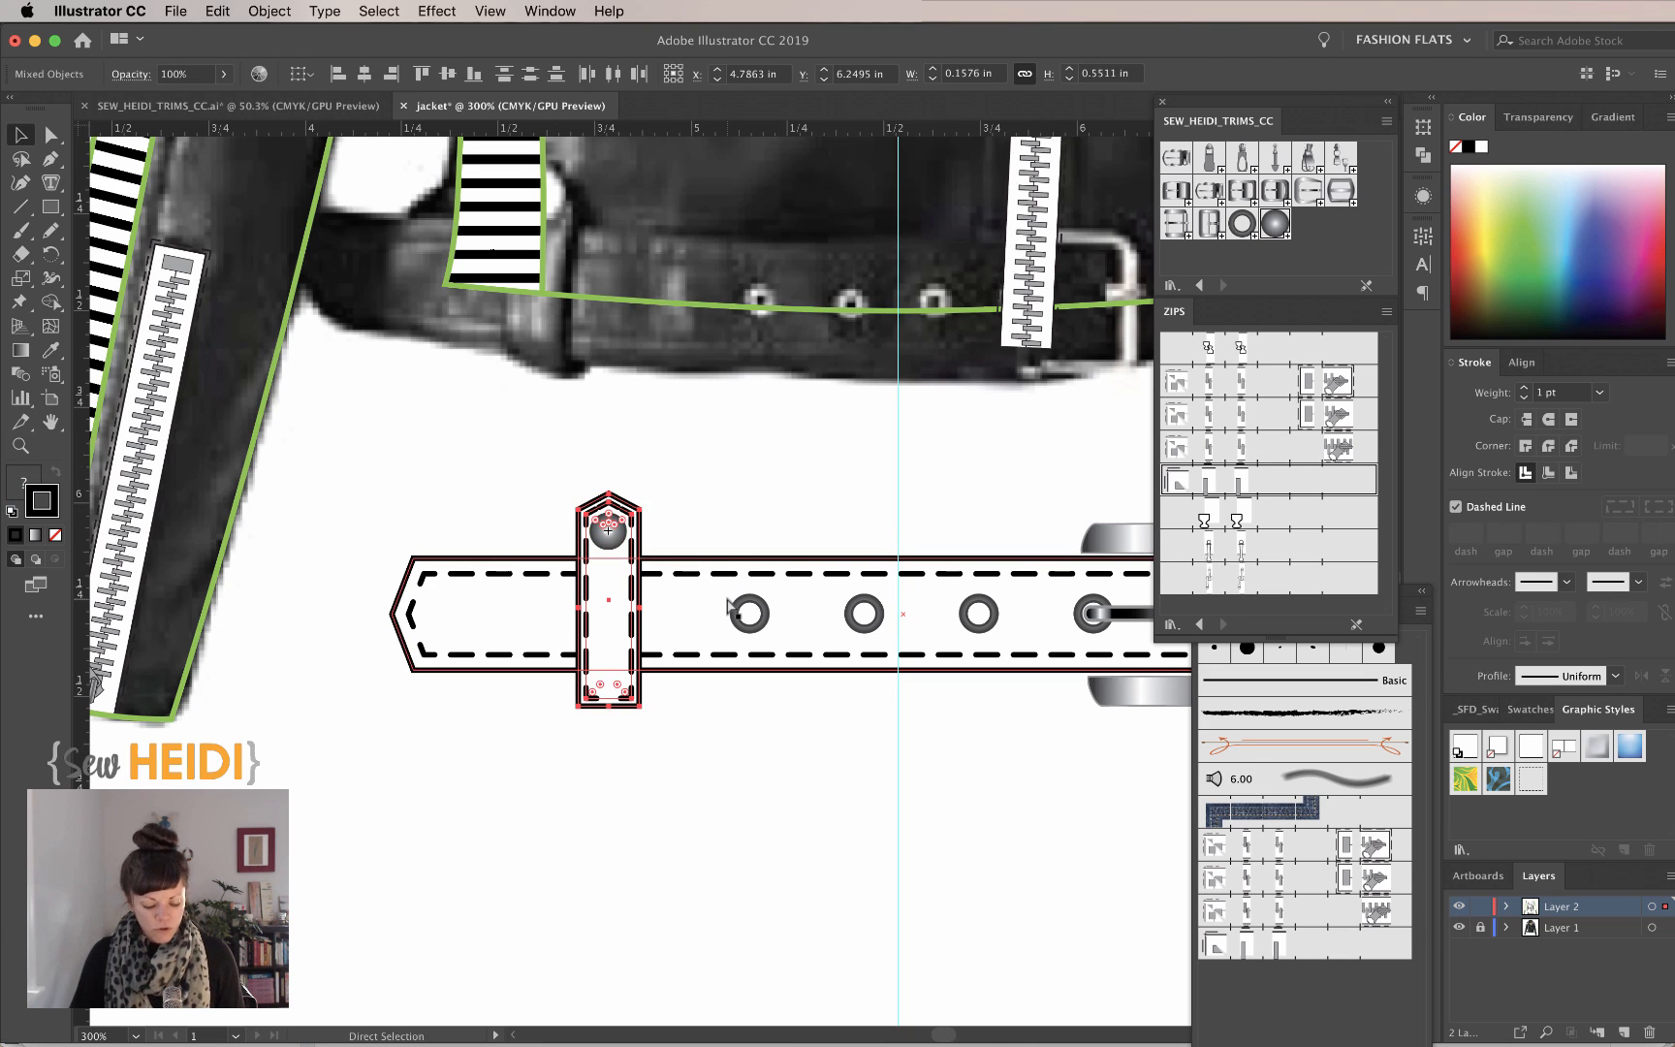
key("super+g")
Duplicate the belt loop onto the belt just beyond the buckle, and group both loops with the belt
scroll(672, 817, "down", 5)
scroll(664, 815, "right", 3)
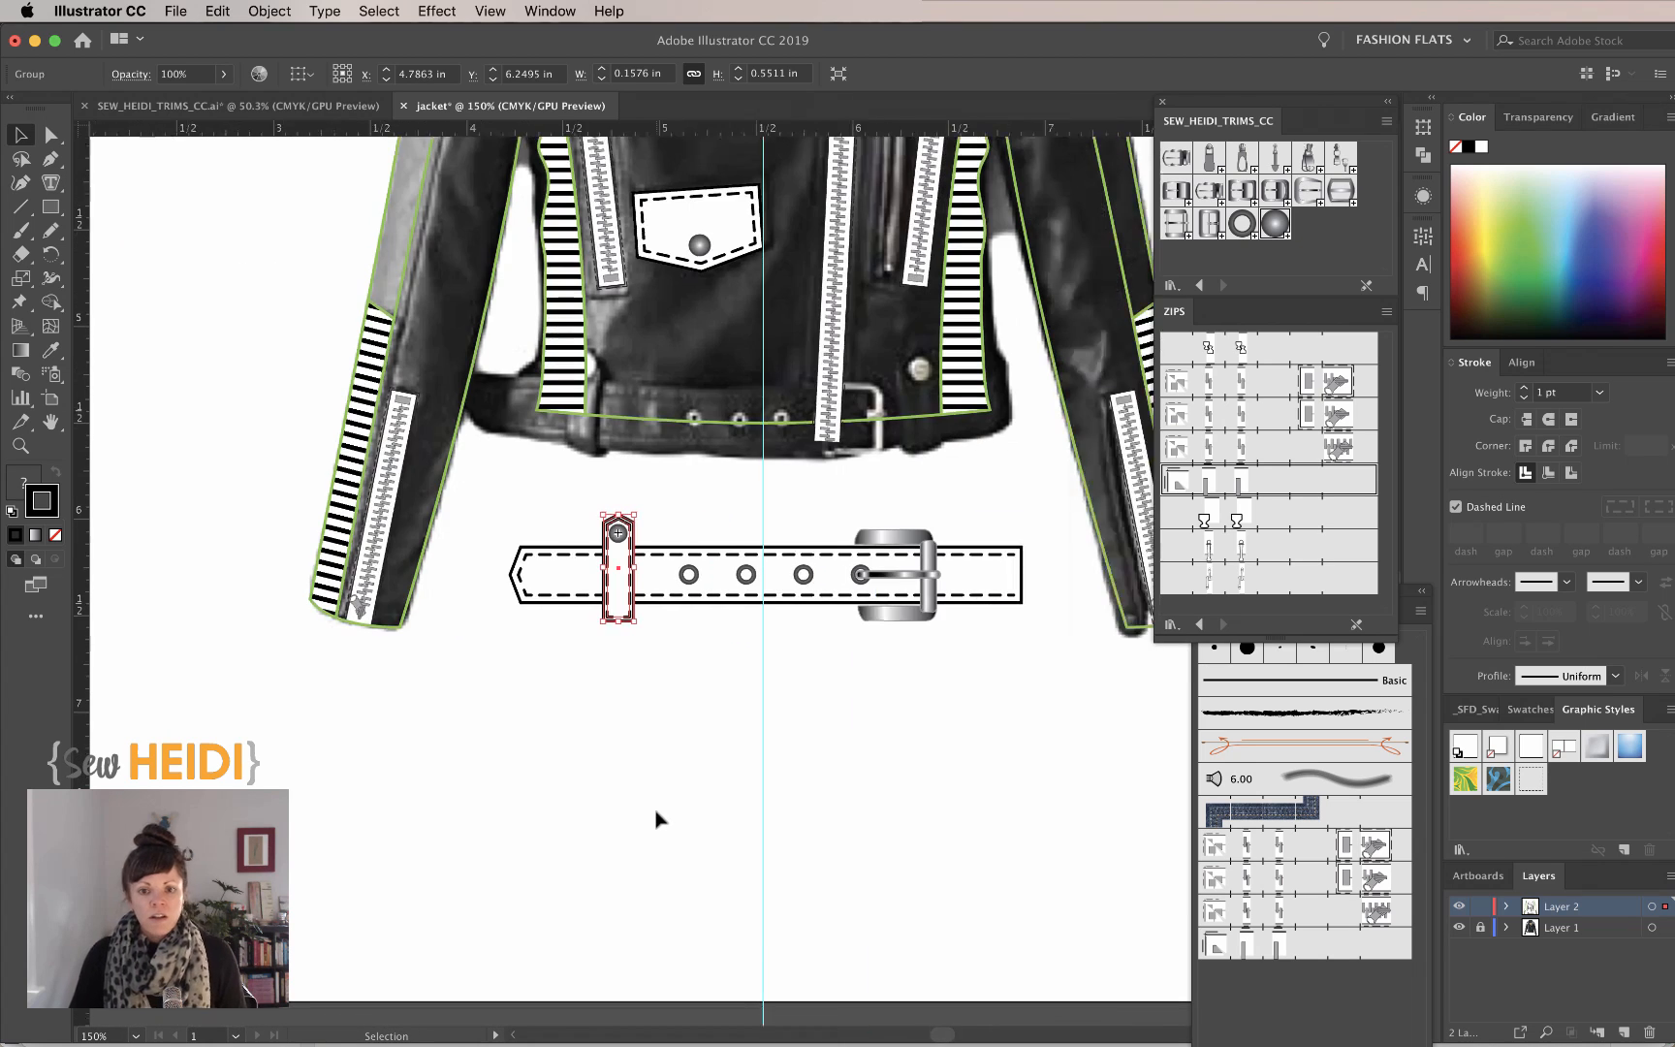
left_click_drag(568, 534, 915, 546)
left_click_drag(912, 545, 913, 545)
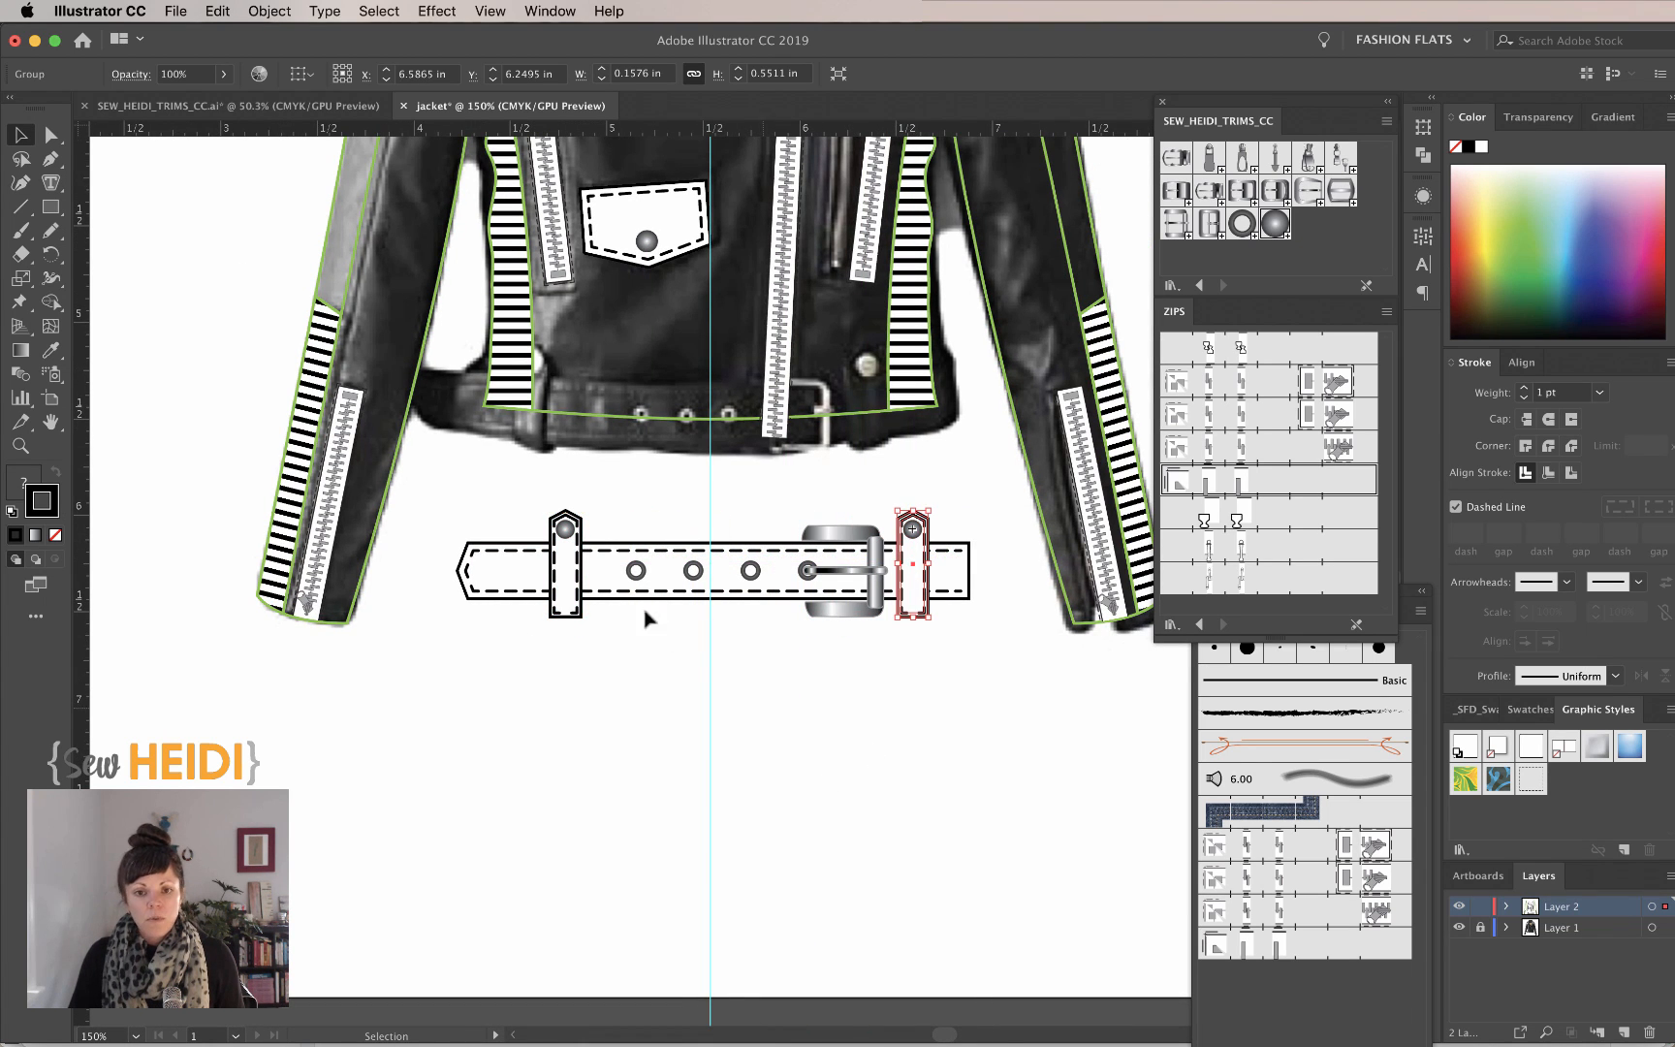
left_click_drag(501, 499, 965, 651)
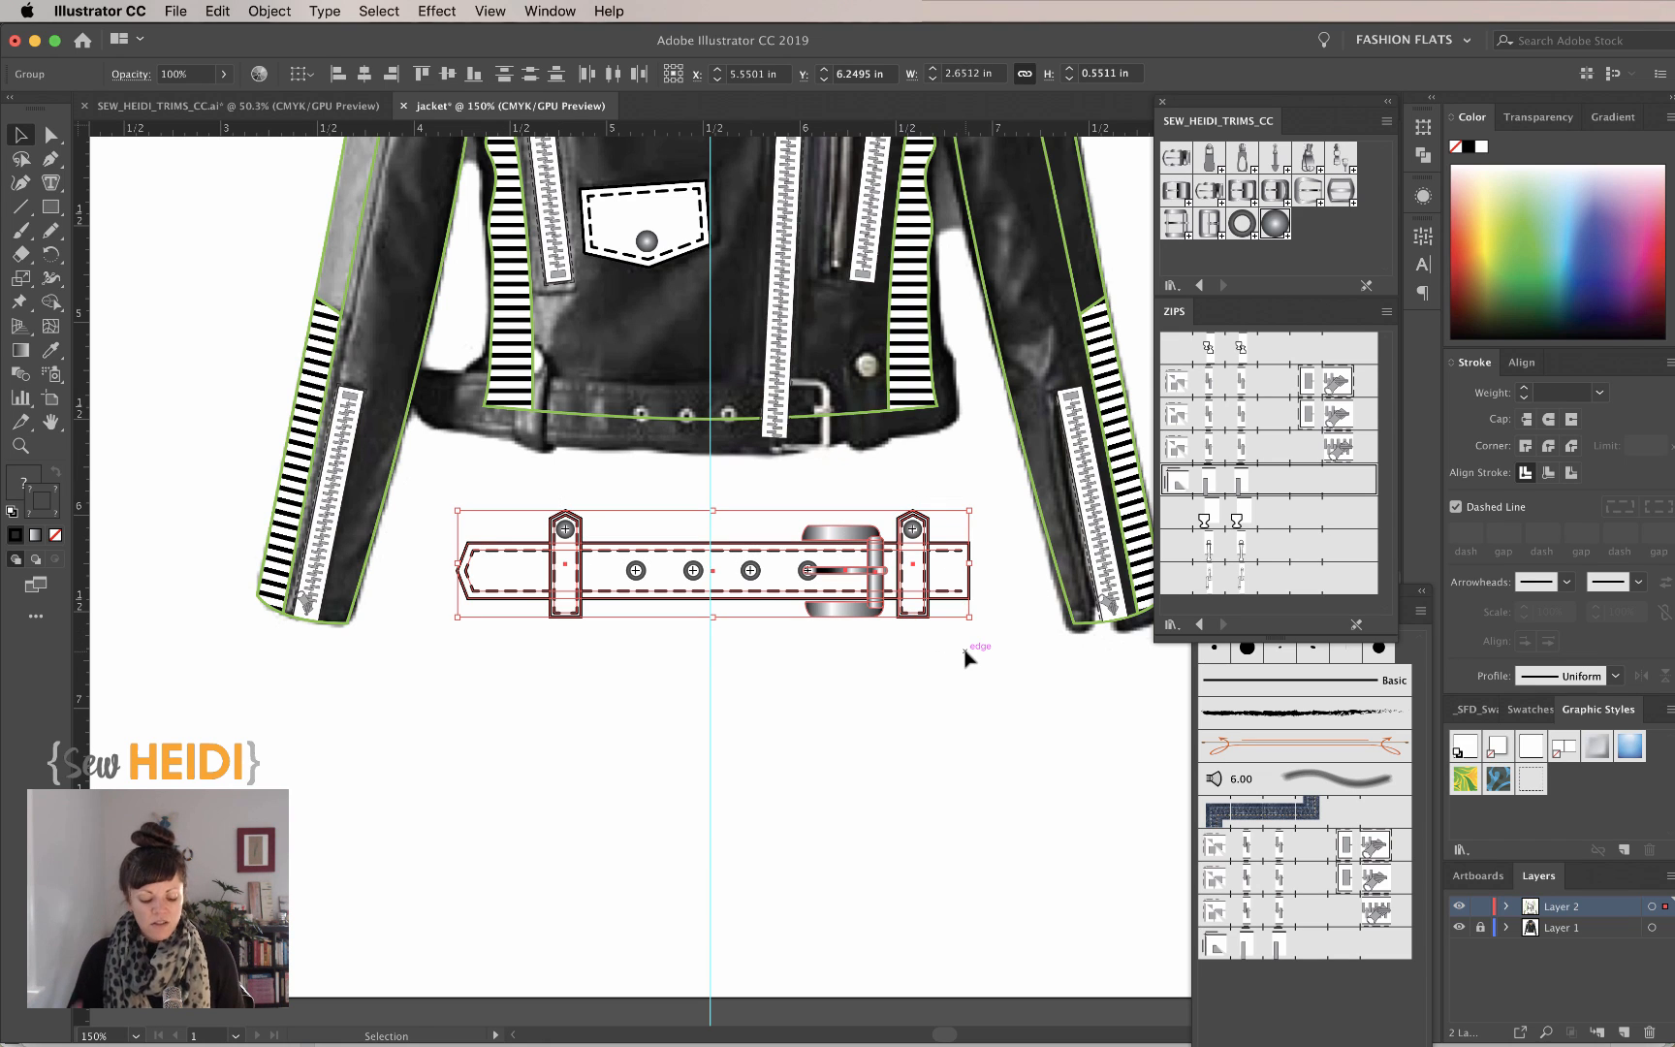
key("super+g")
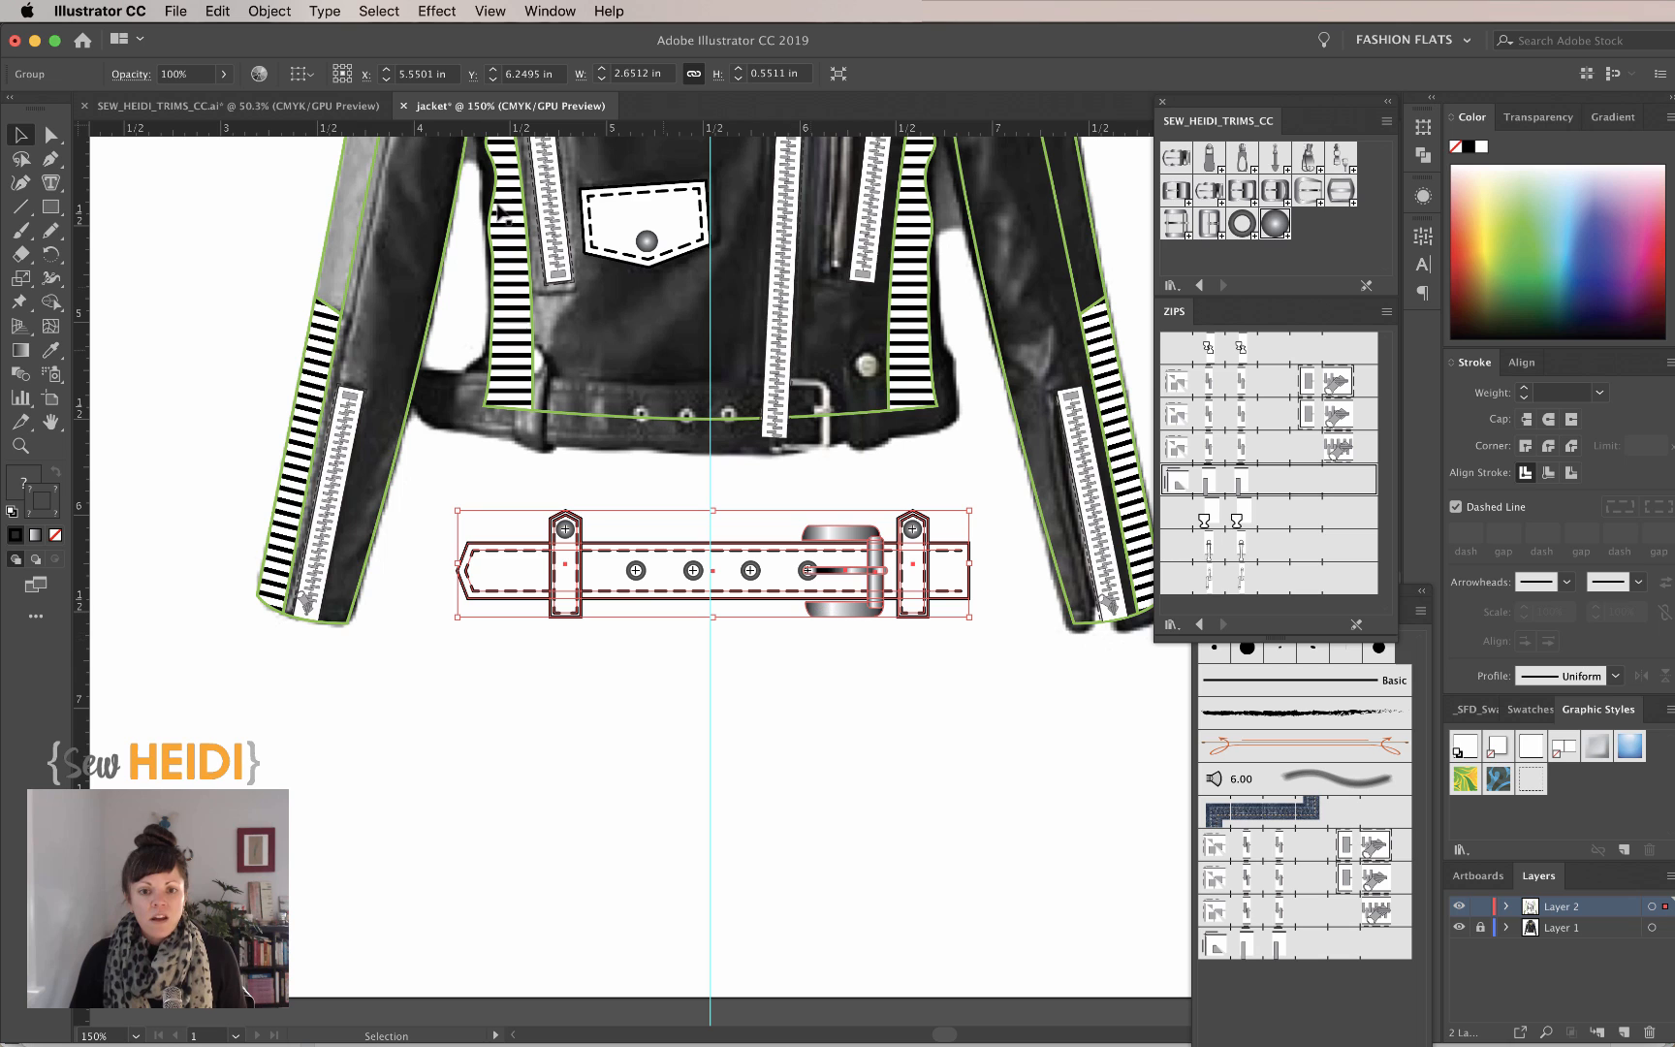
Apply an Arc warp effect to the grouped belt with a horizontal bend of -8% and no distortion
left_click(270, 11)
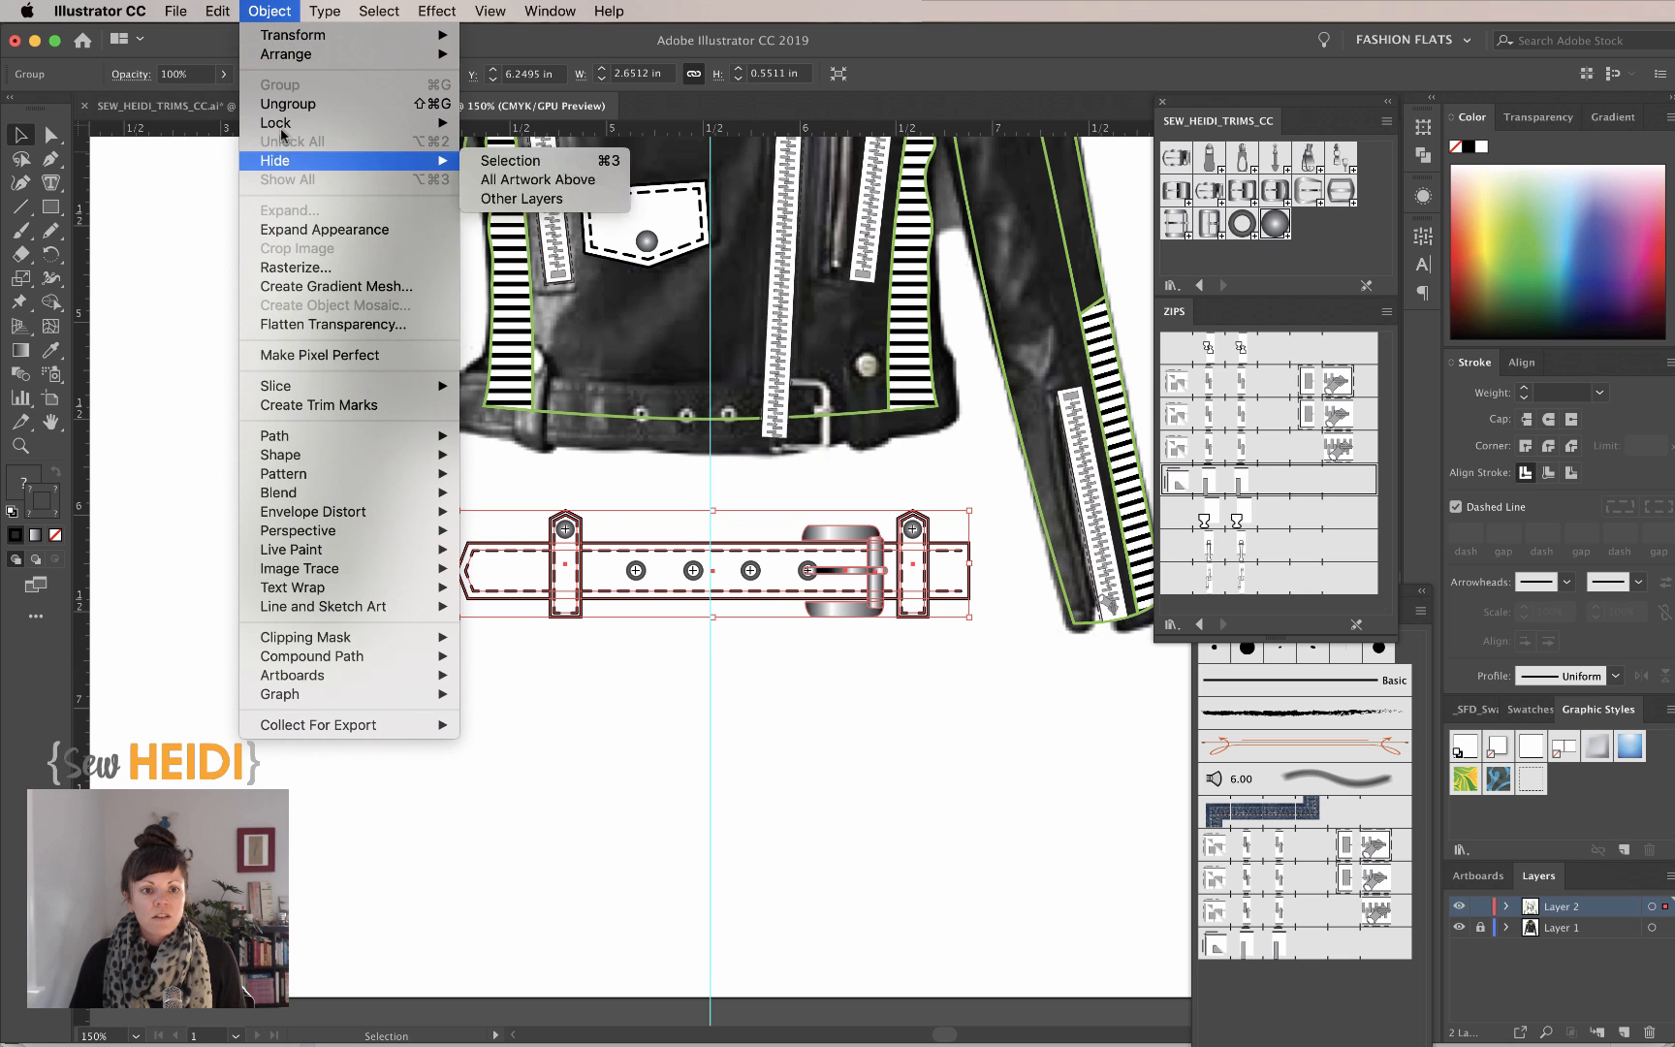
mouse_move(475, 12)
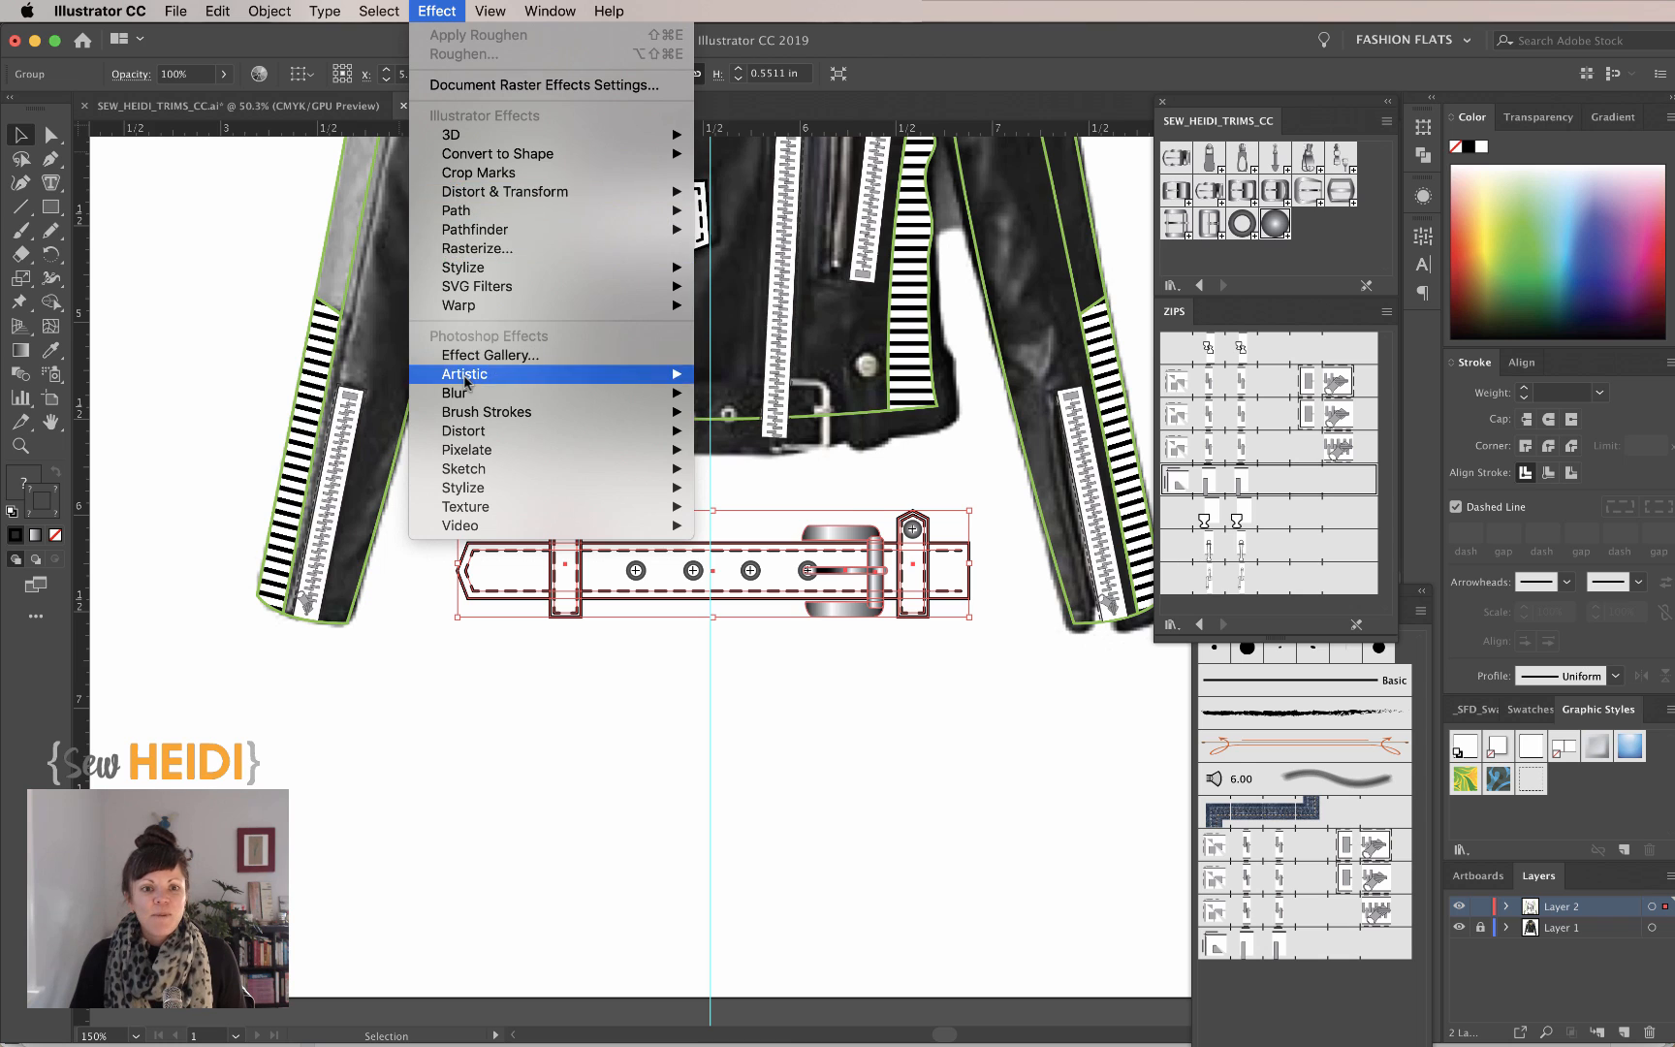
mouse_move(472, 165)
mouse_move(465, 309)
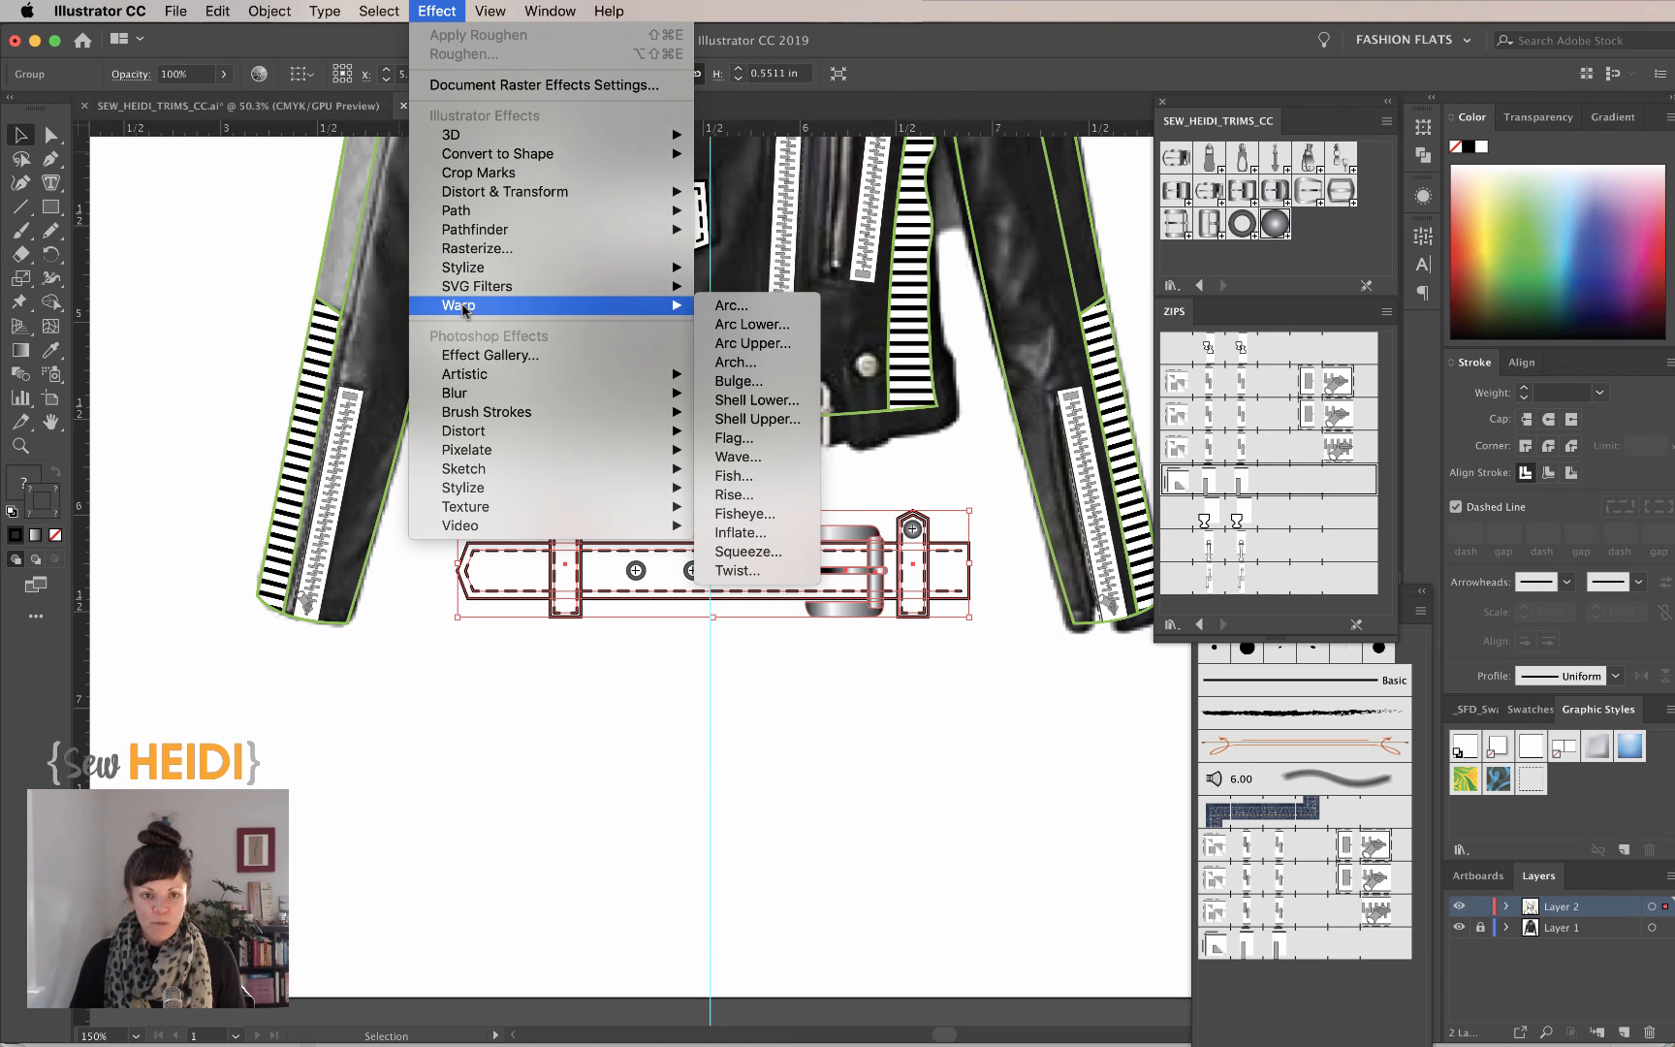
left_click(743, 312)
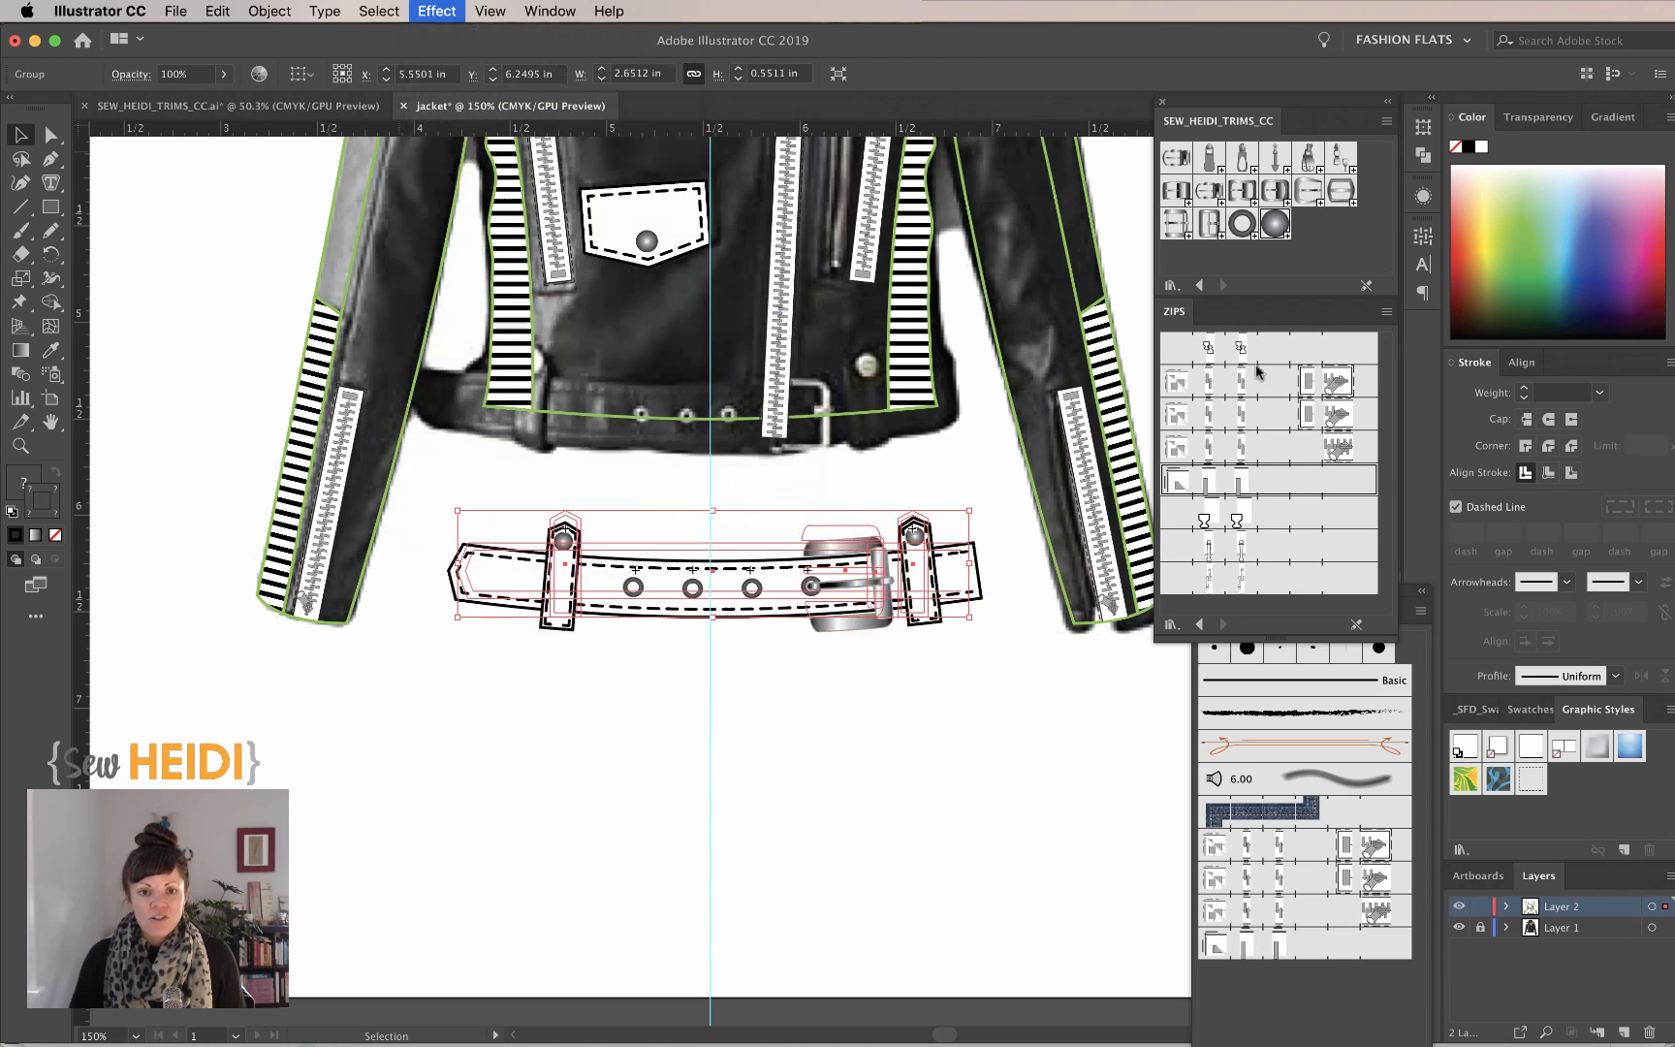
left_click(1198, 188)
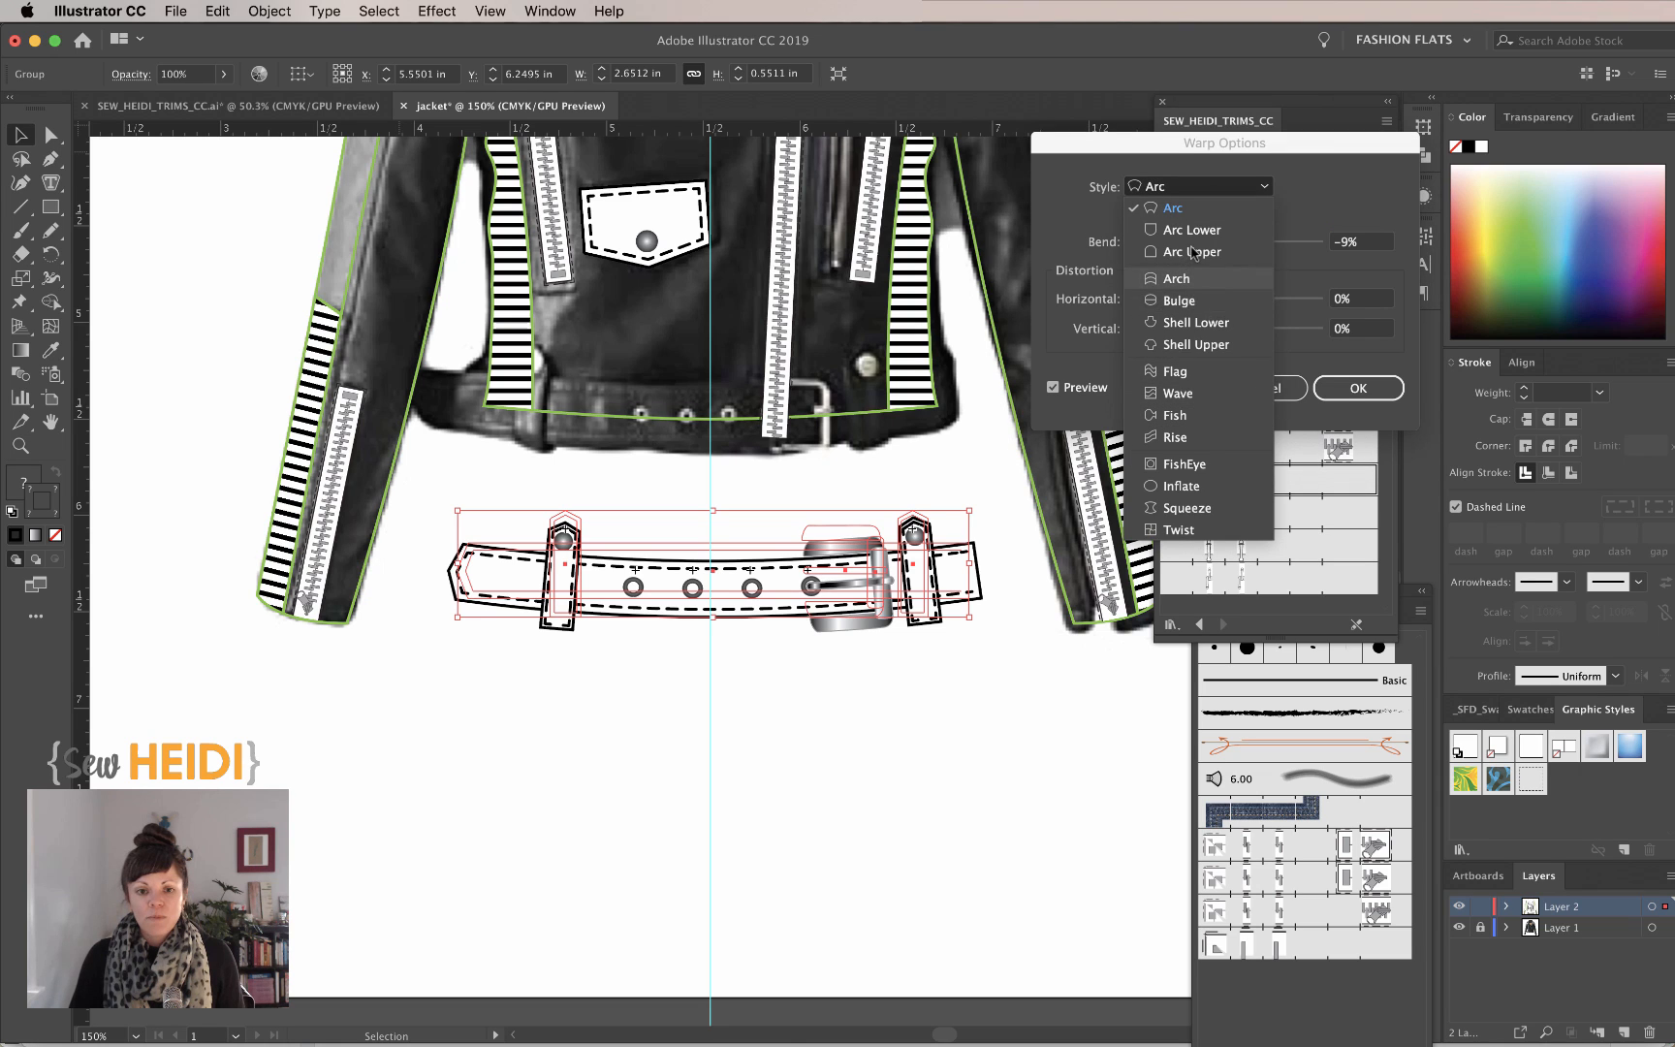
left_click(1200, 206)
mouse_move(1207, 245)
left_mouse_down()
mouse_move(1189, 247)
mouse_move(1216, 248)
left_mouse_up()
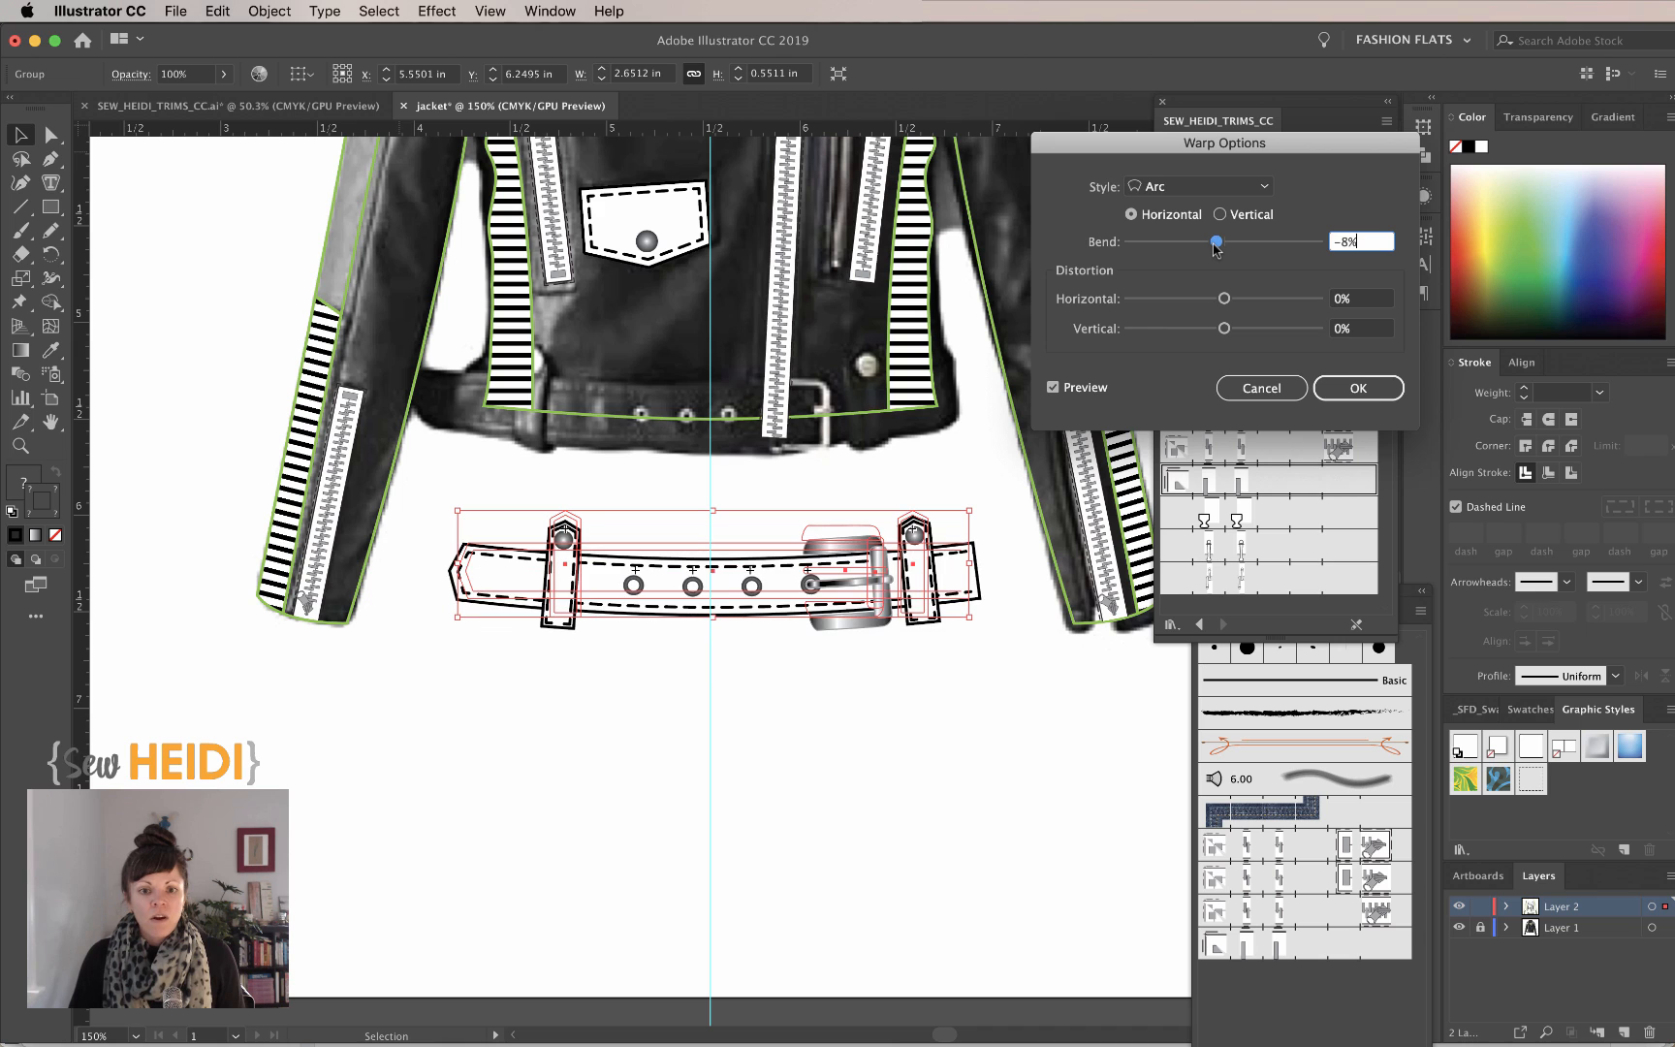
left_click(1319, 393)
left_click(926, 737)
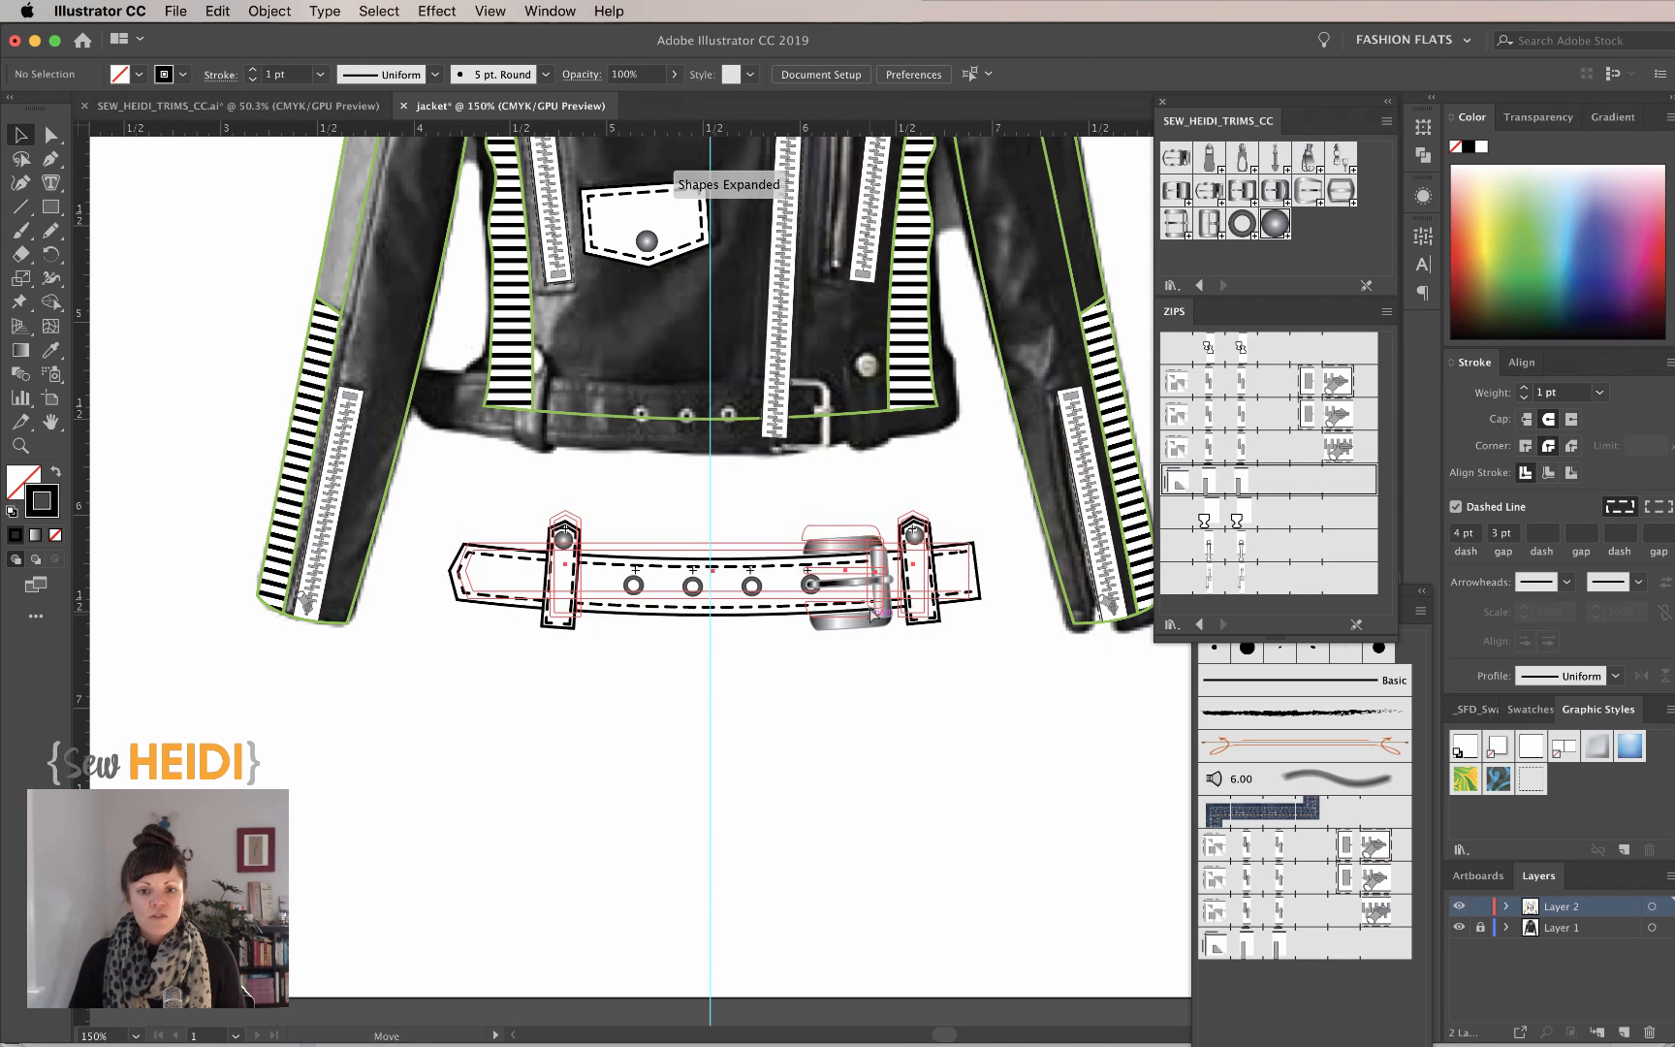
Move the curved belt up onto the jacket hem, fine-tune it over the photographed belt, and deselect it
left_click_drag(880, 613, 868, 460)
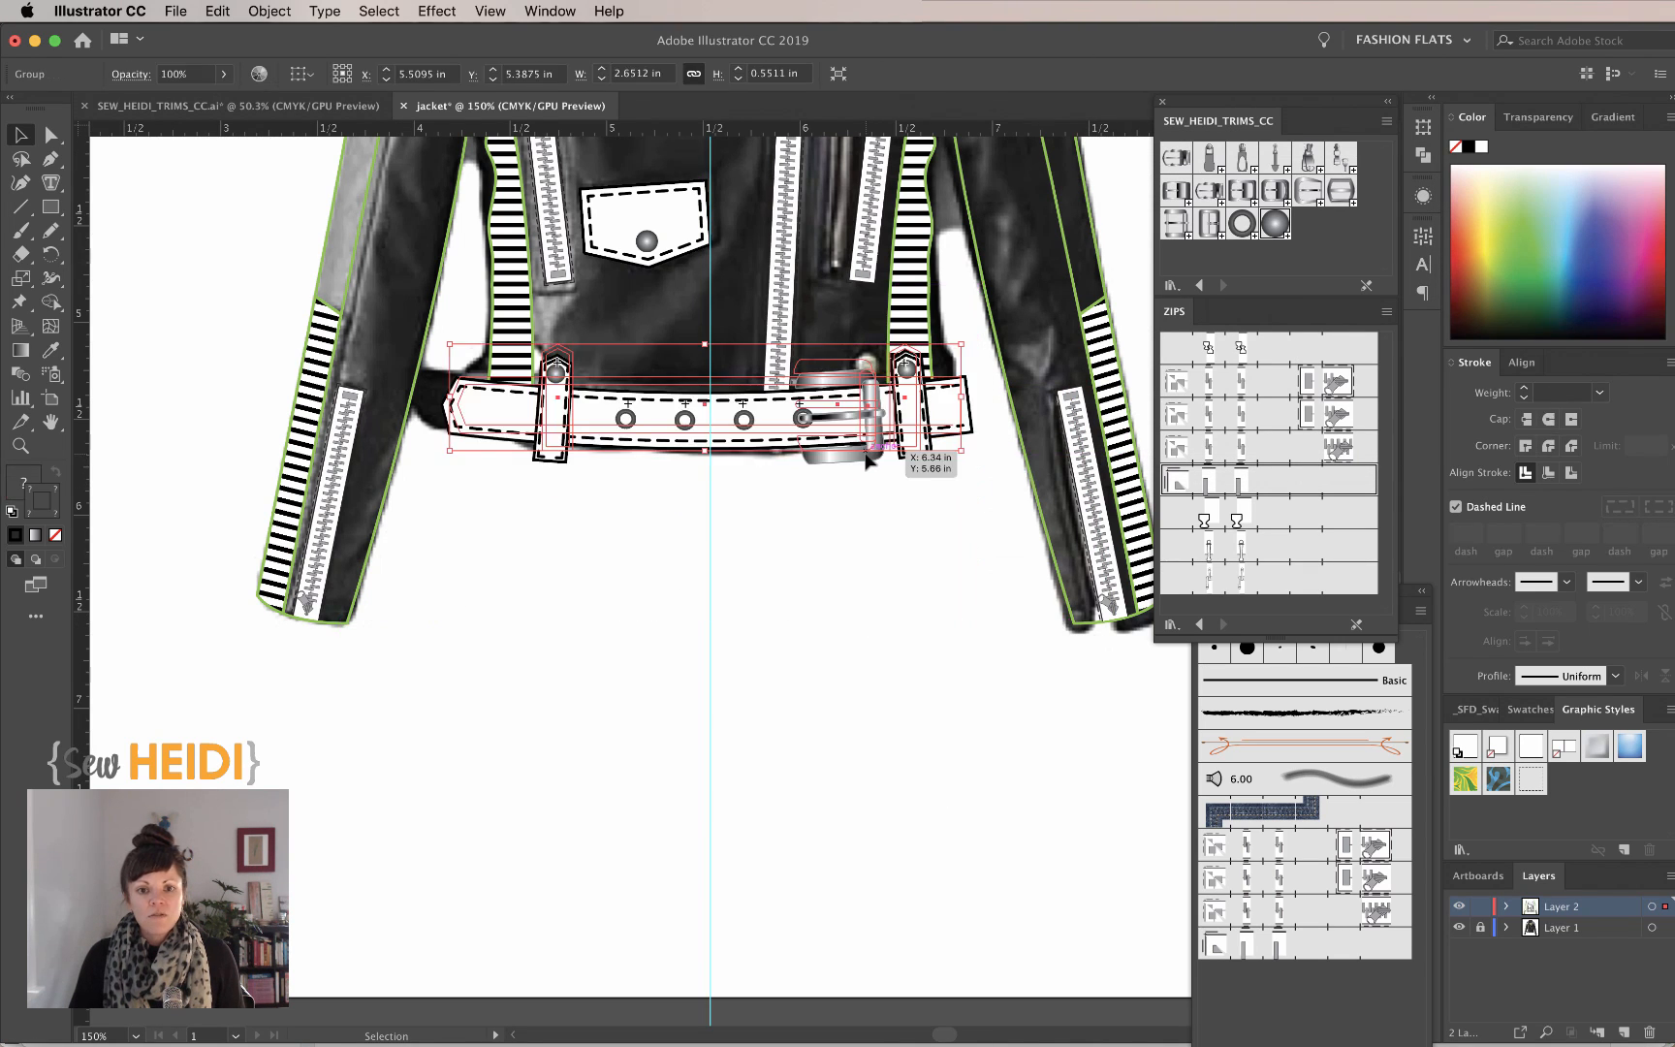
key("Left")
key("Left")
key("Left")
key("Left")
key("Left")
key("Left")
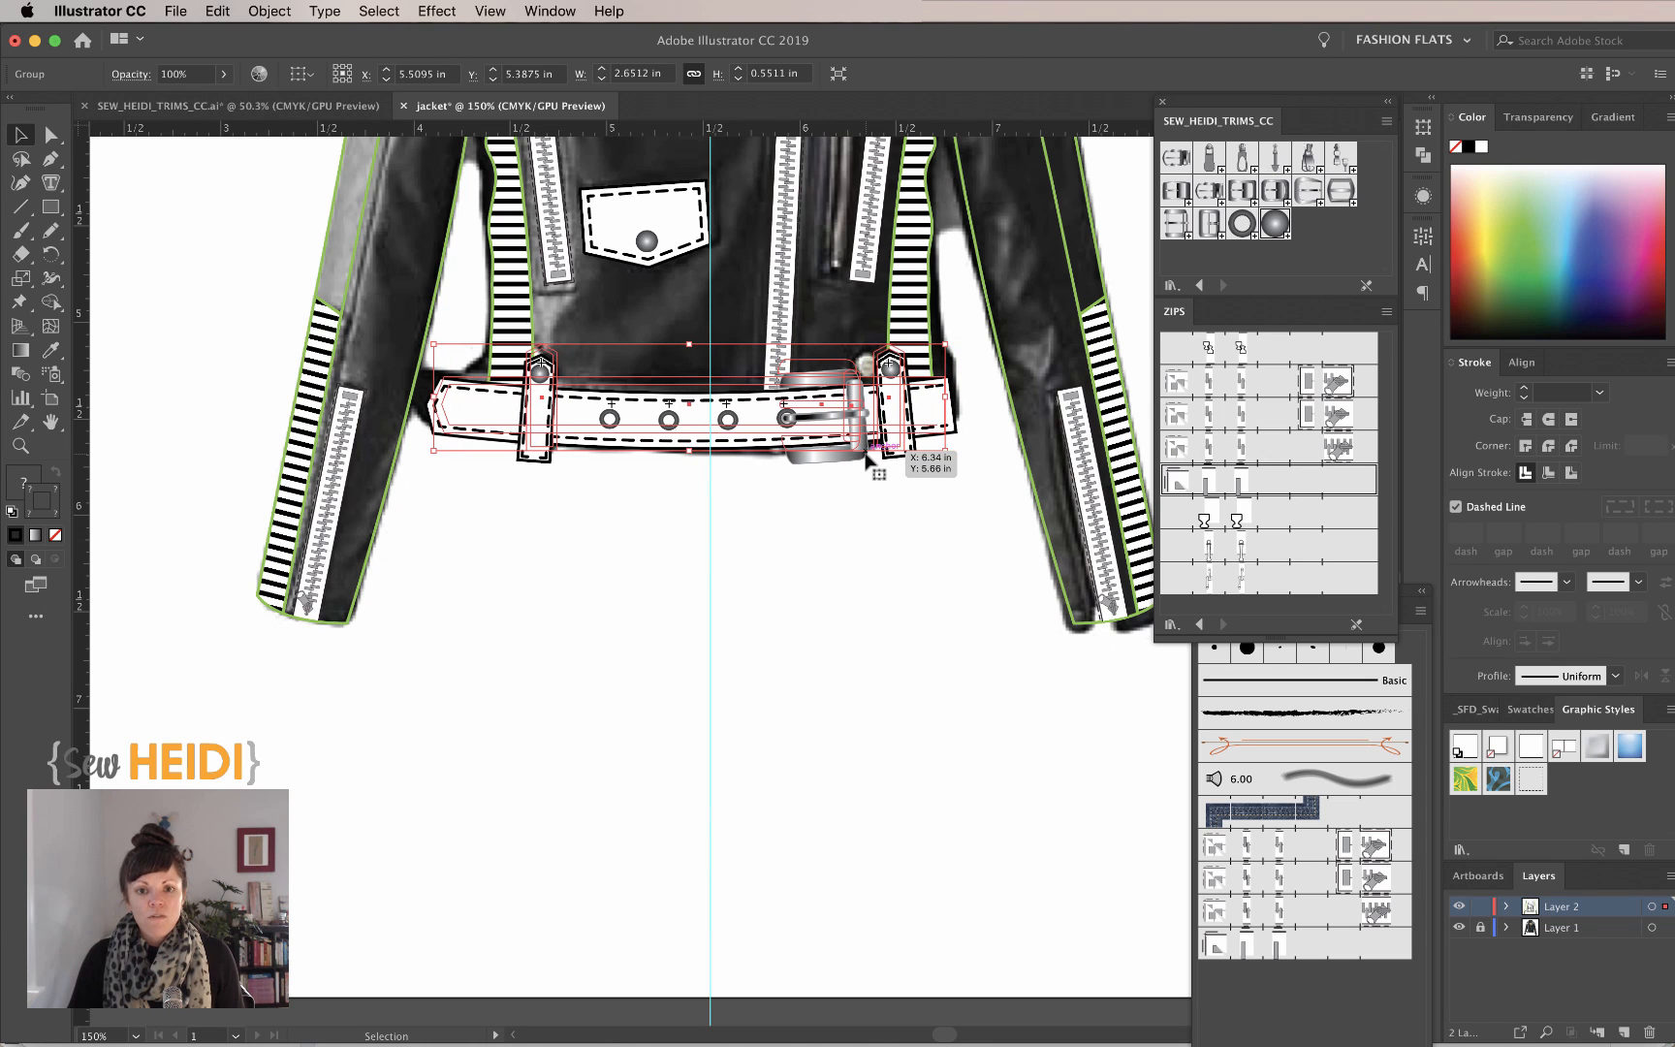
key("Up")
key("Up")
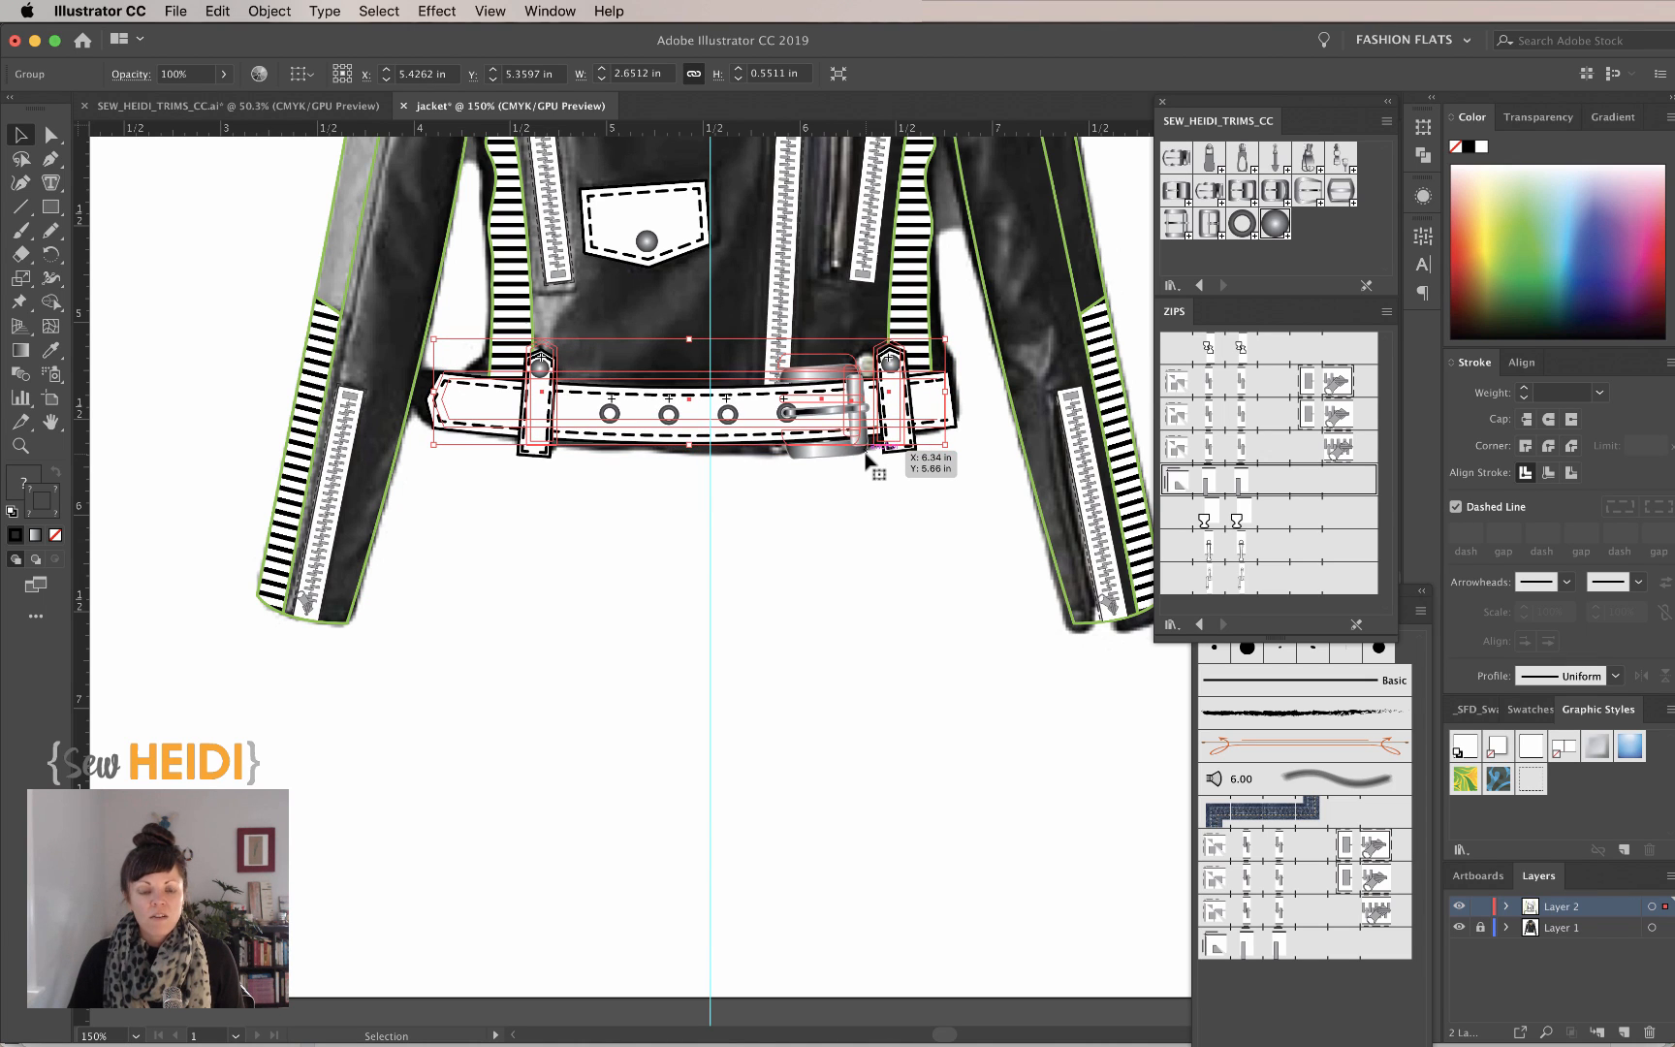
key("Down")
key("Down")
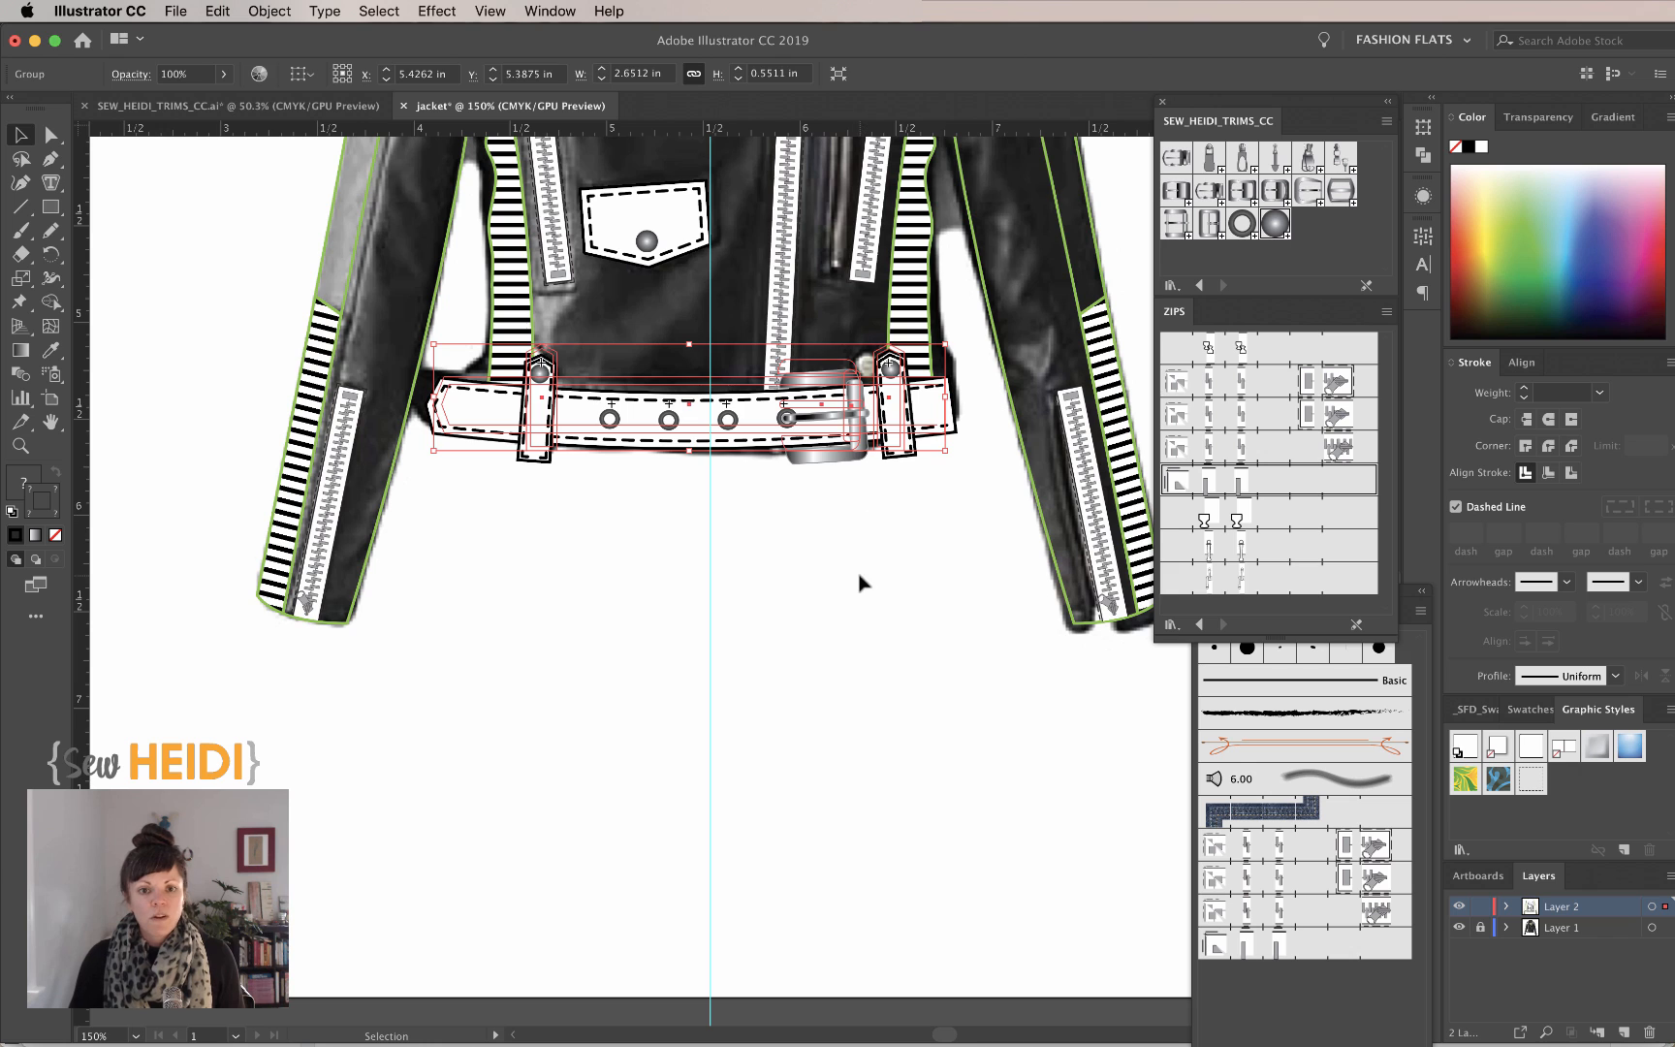
left_click(921, 574)
Hide the photo layer briefly to check the jacket flat on its own, and show it again
scroll(921, 574, "up", 1)
scroll(921, 574, "up", 4)
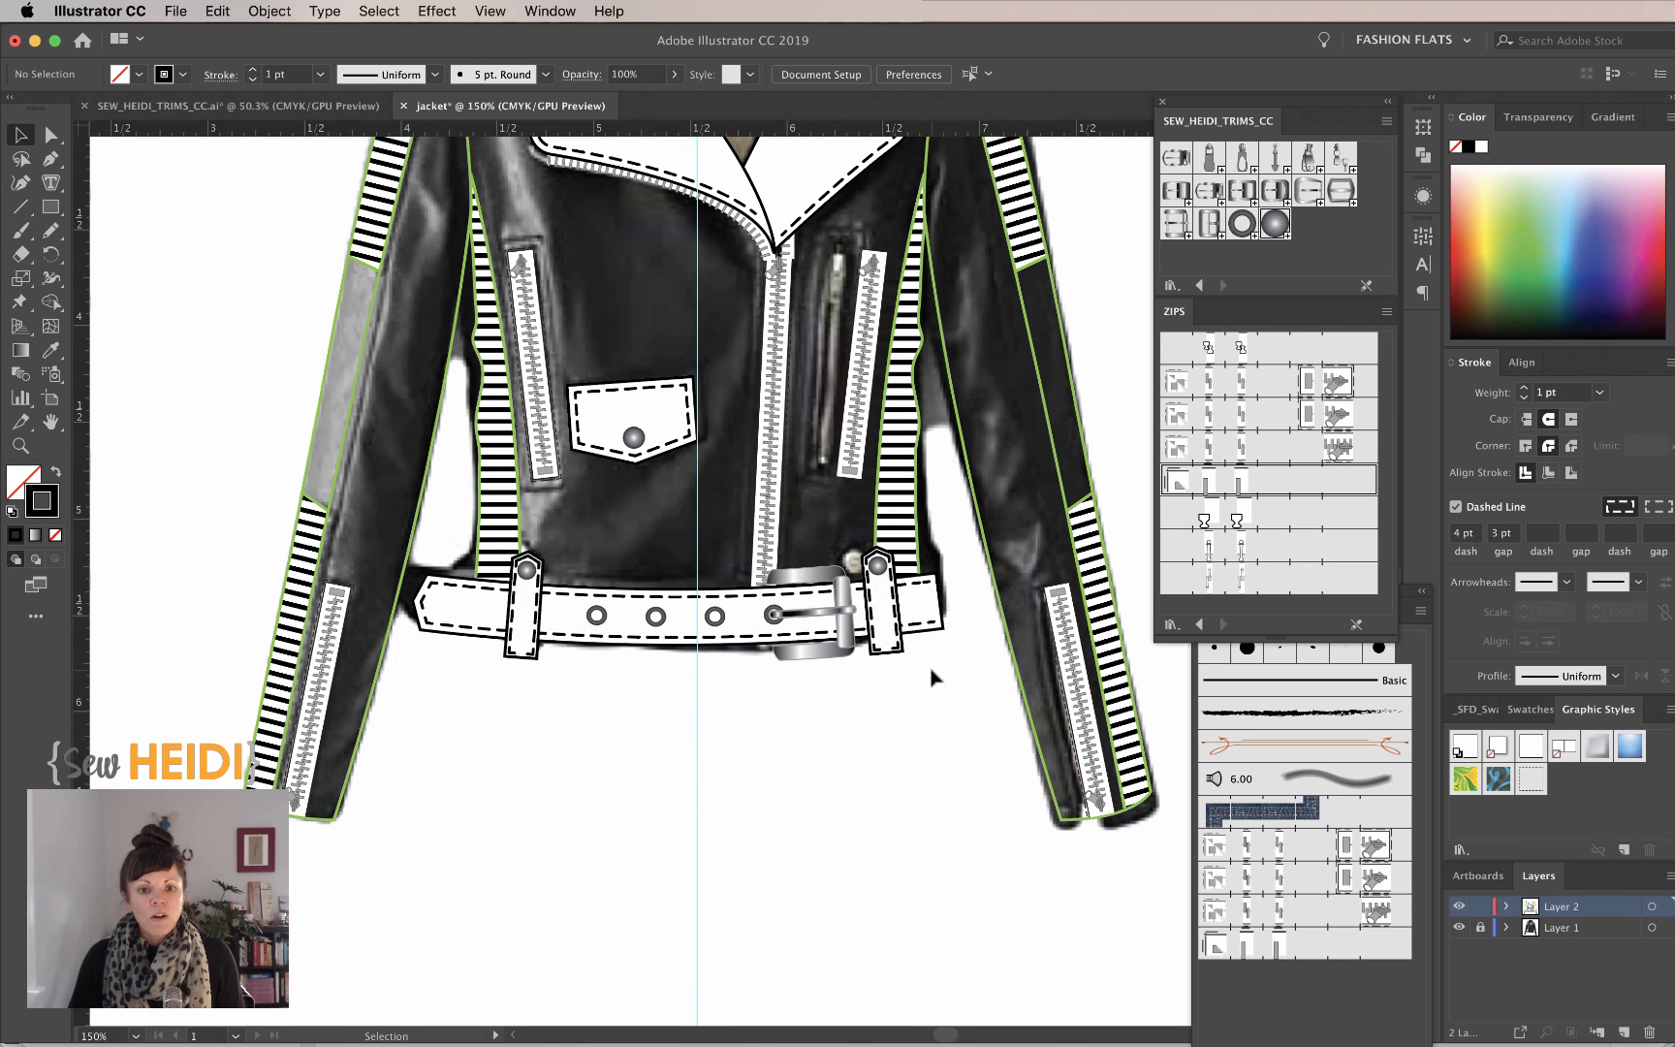
scroll(923, 659, "up", 4)
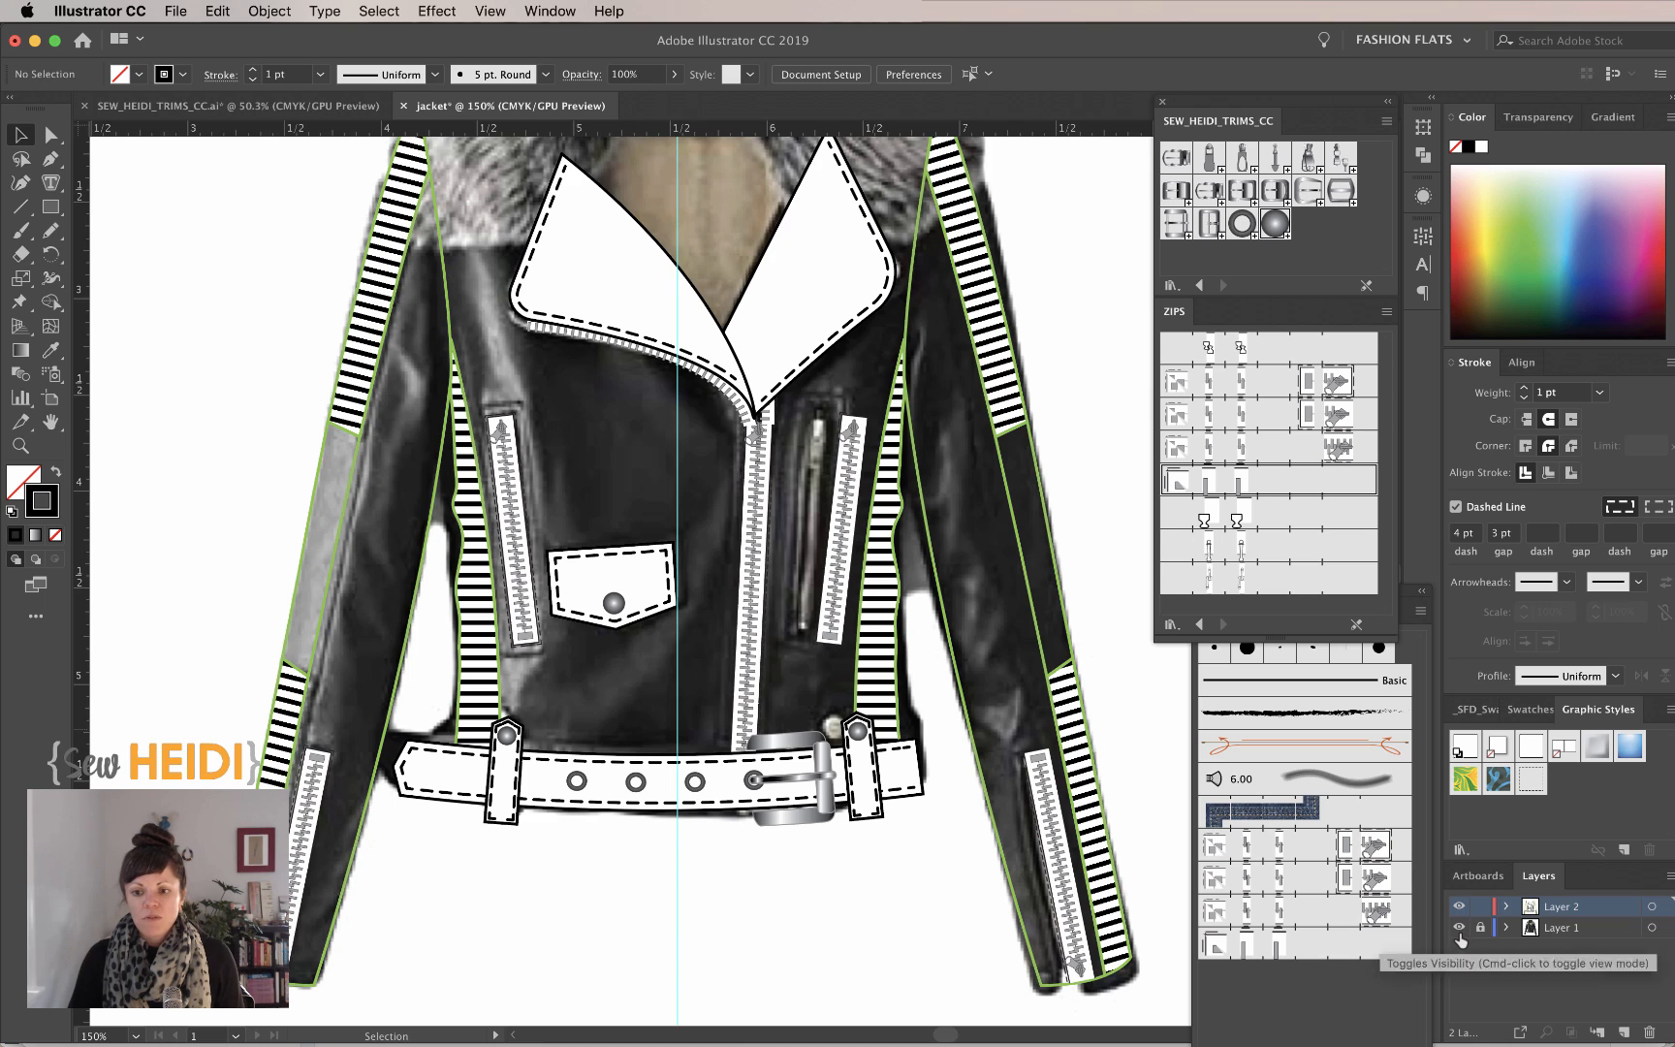
left_click(1460, 931)
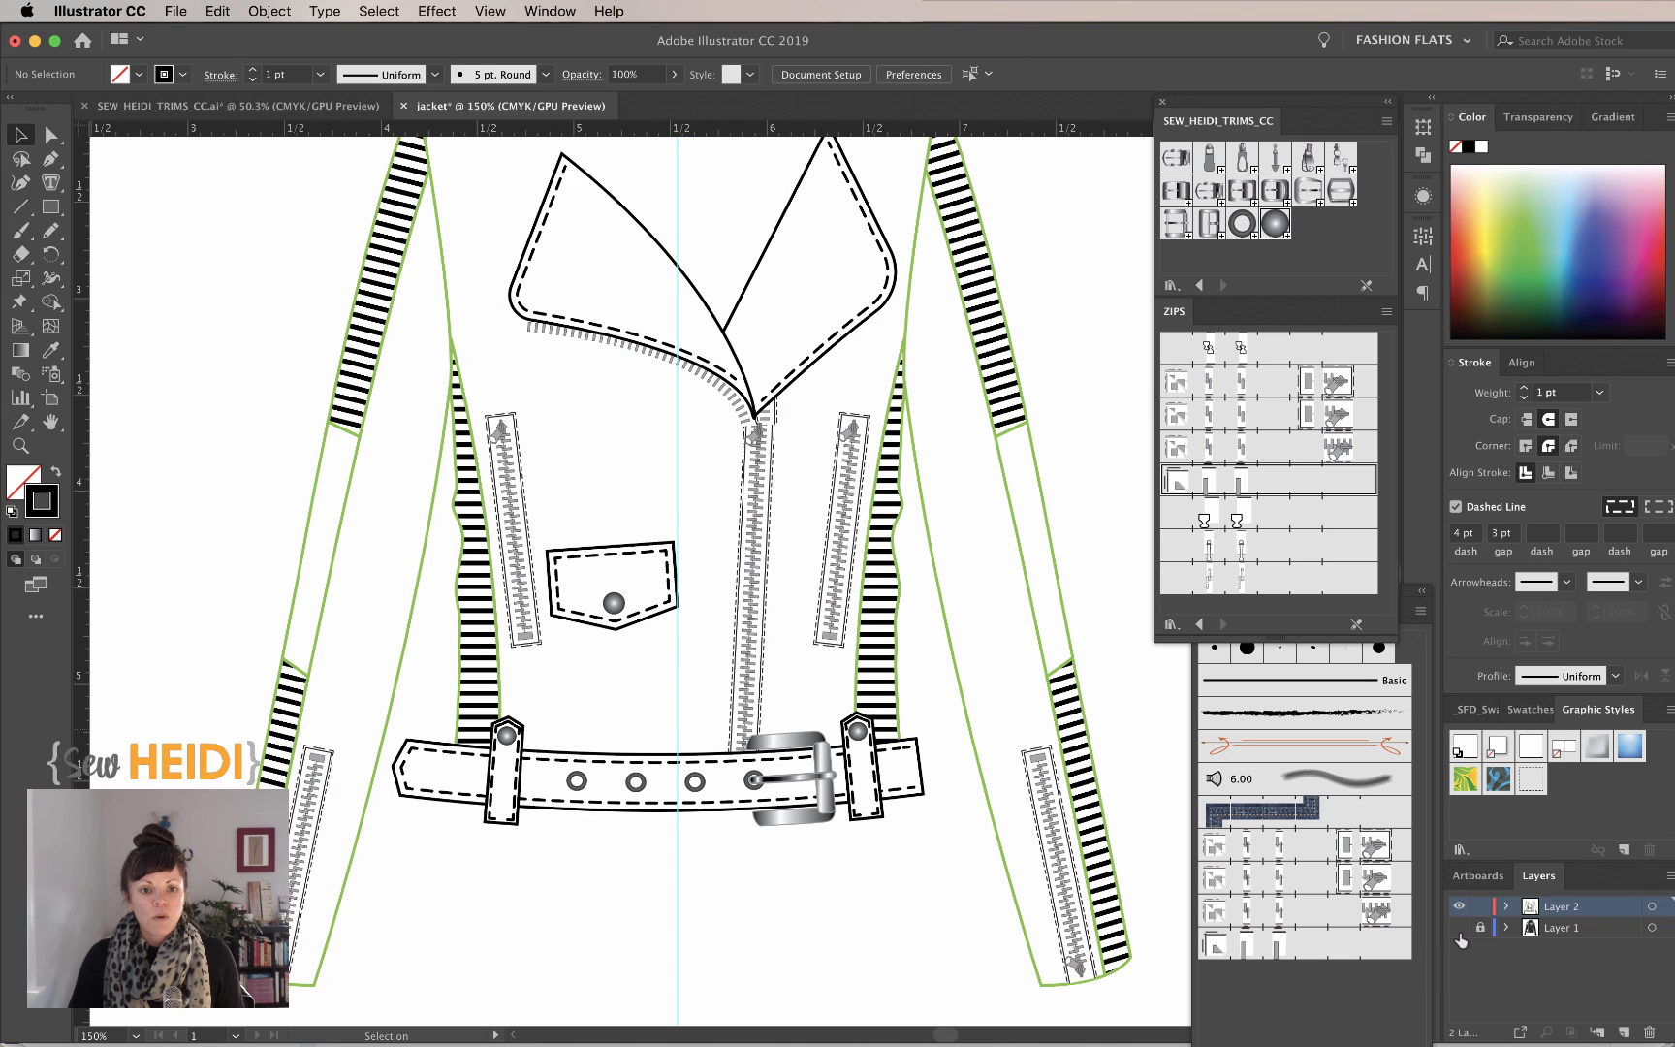
left_click(1459, 929)
Select every path that shares the green stroke colour, recolour the strokes black, and clear the selection
left_click(1032, 603)
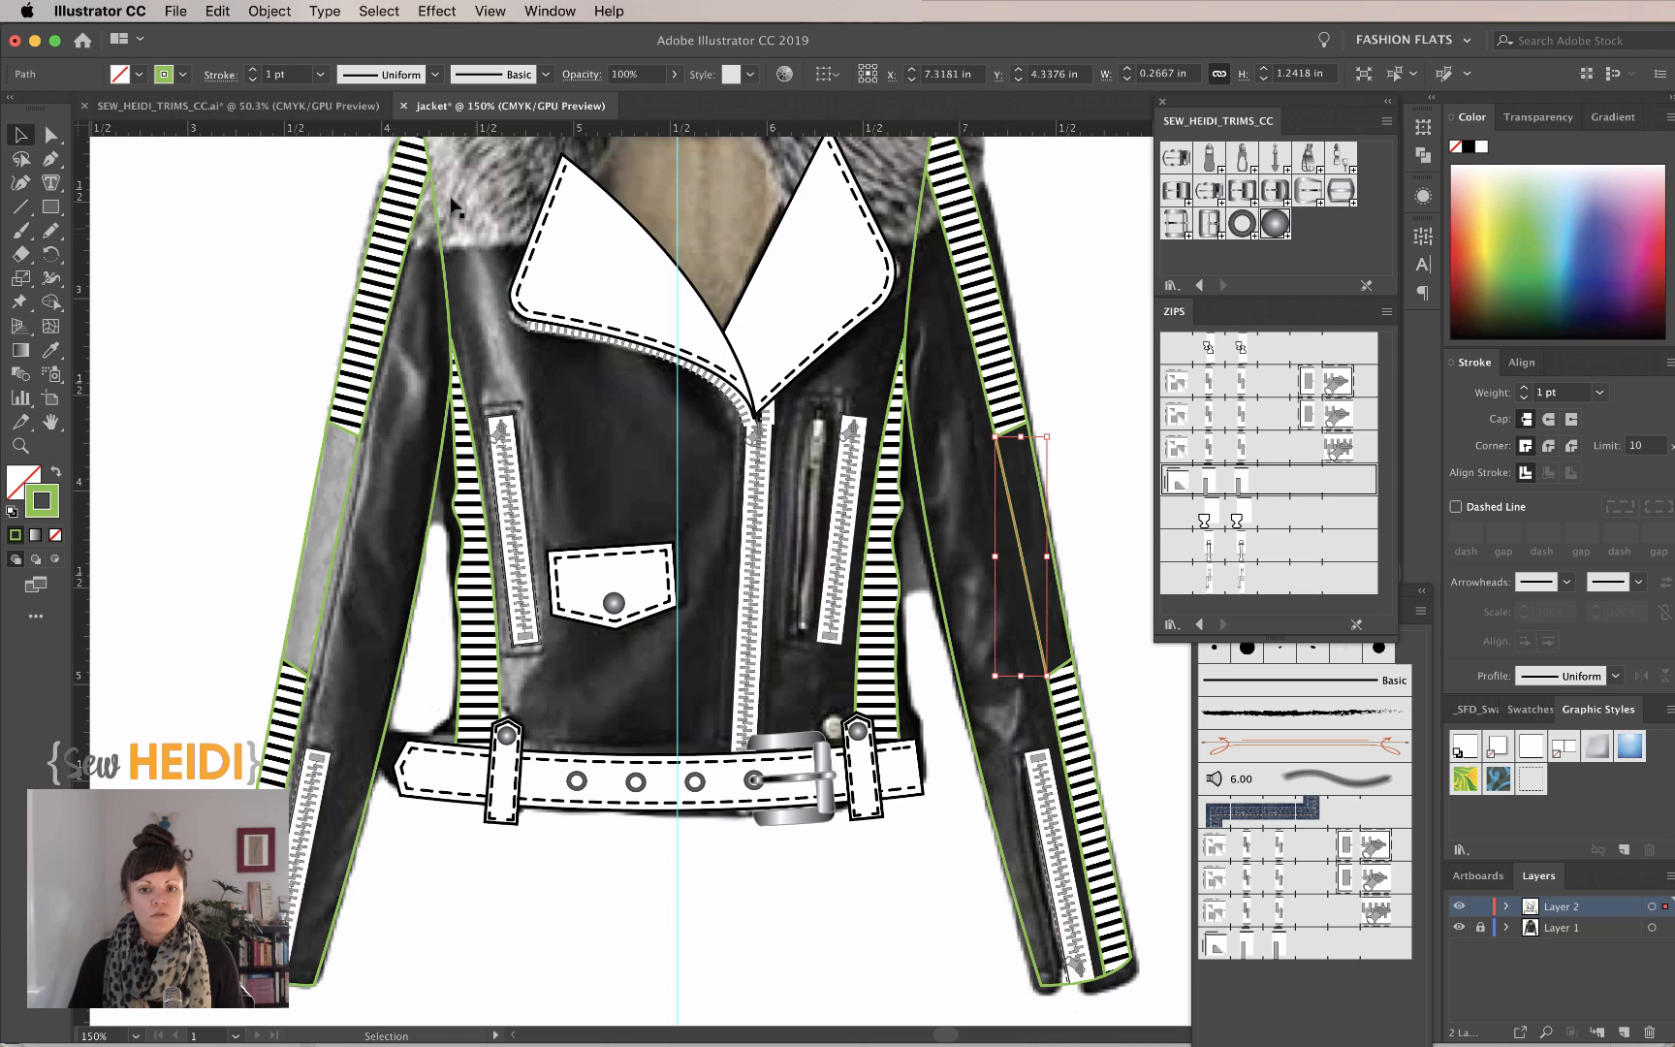
left_click(378, 10)
mouse_move(392, 197)
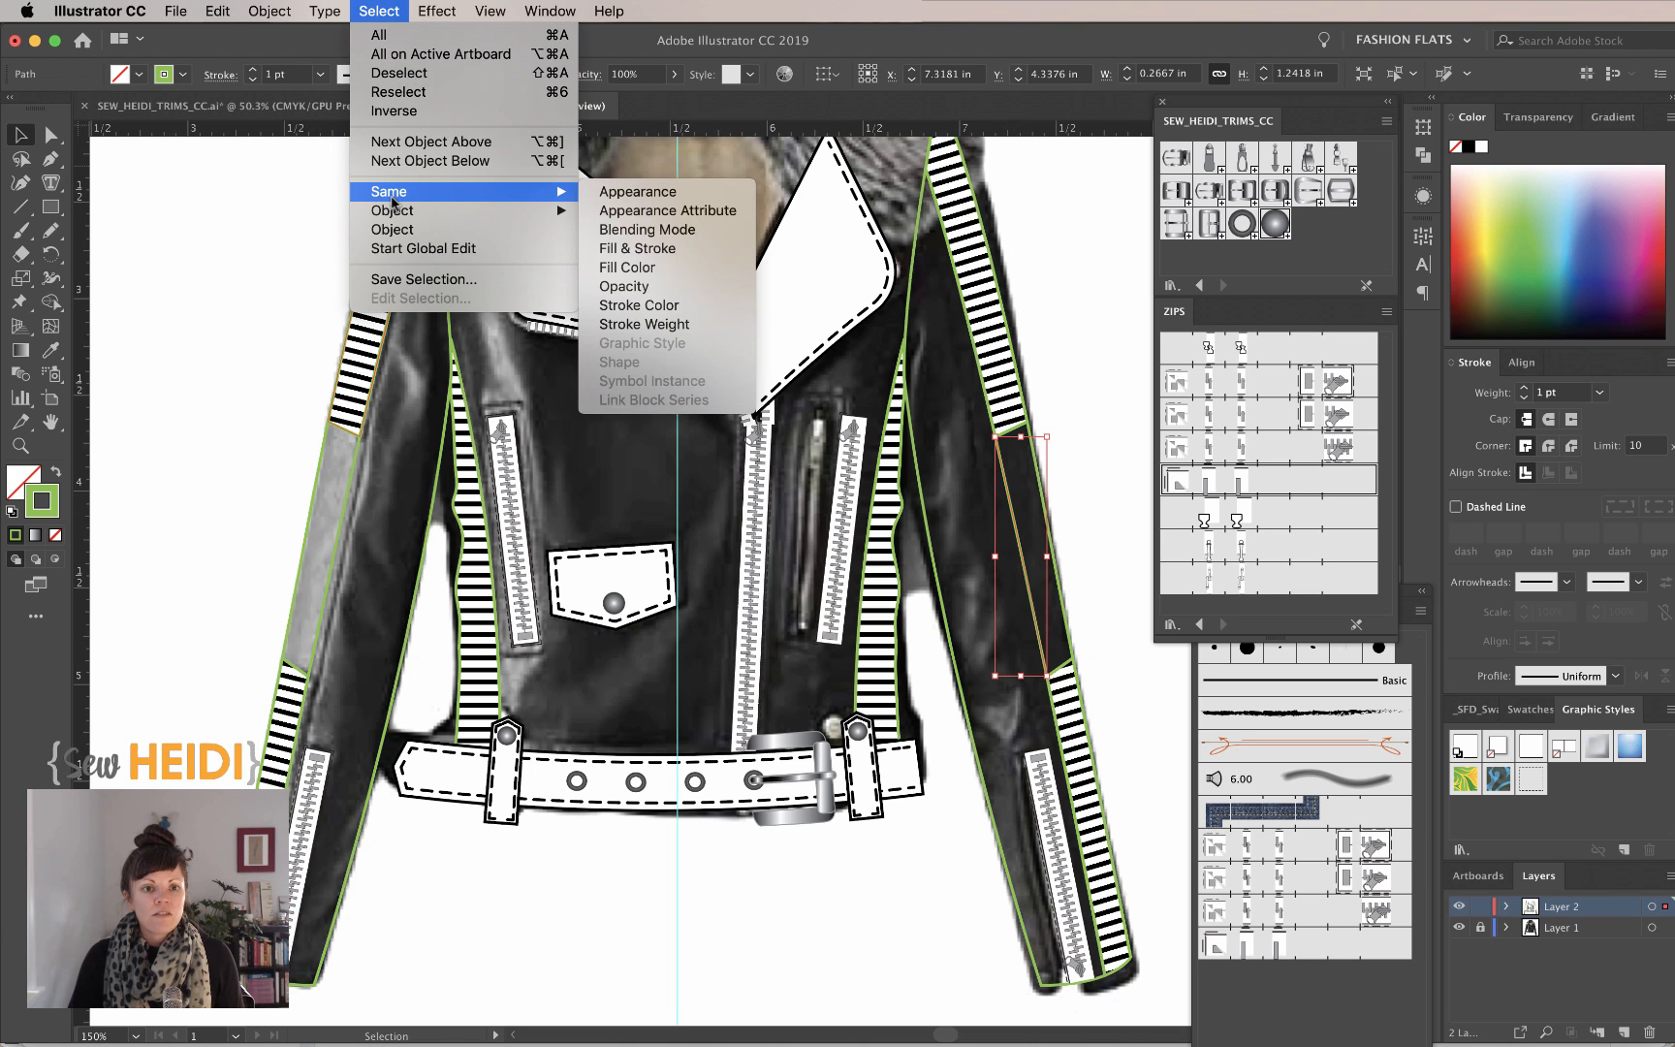
left_click(627, 306)
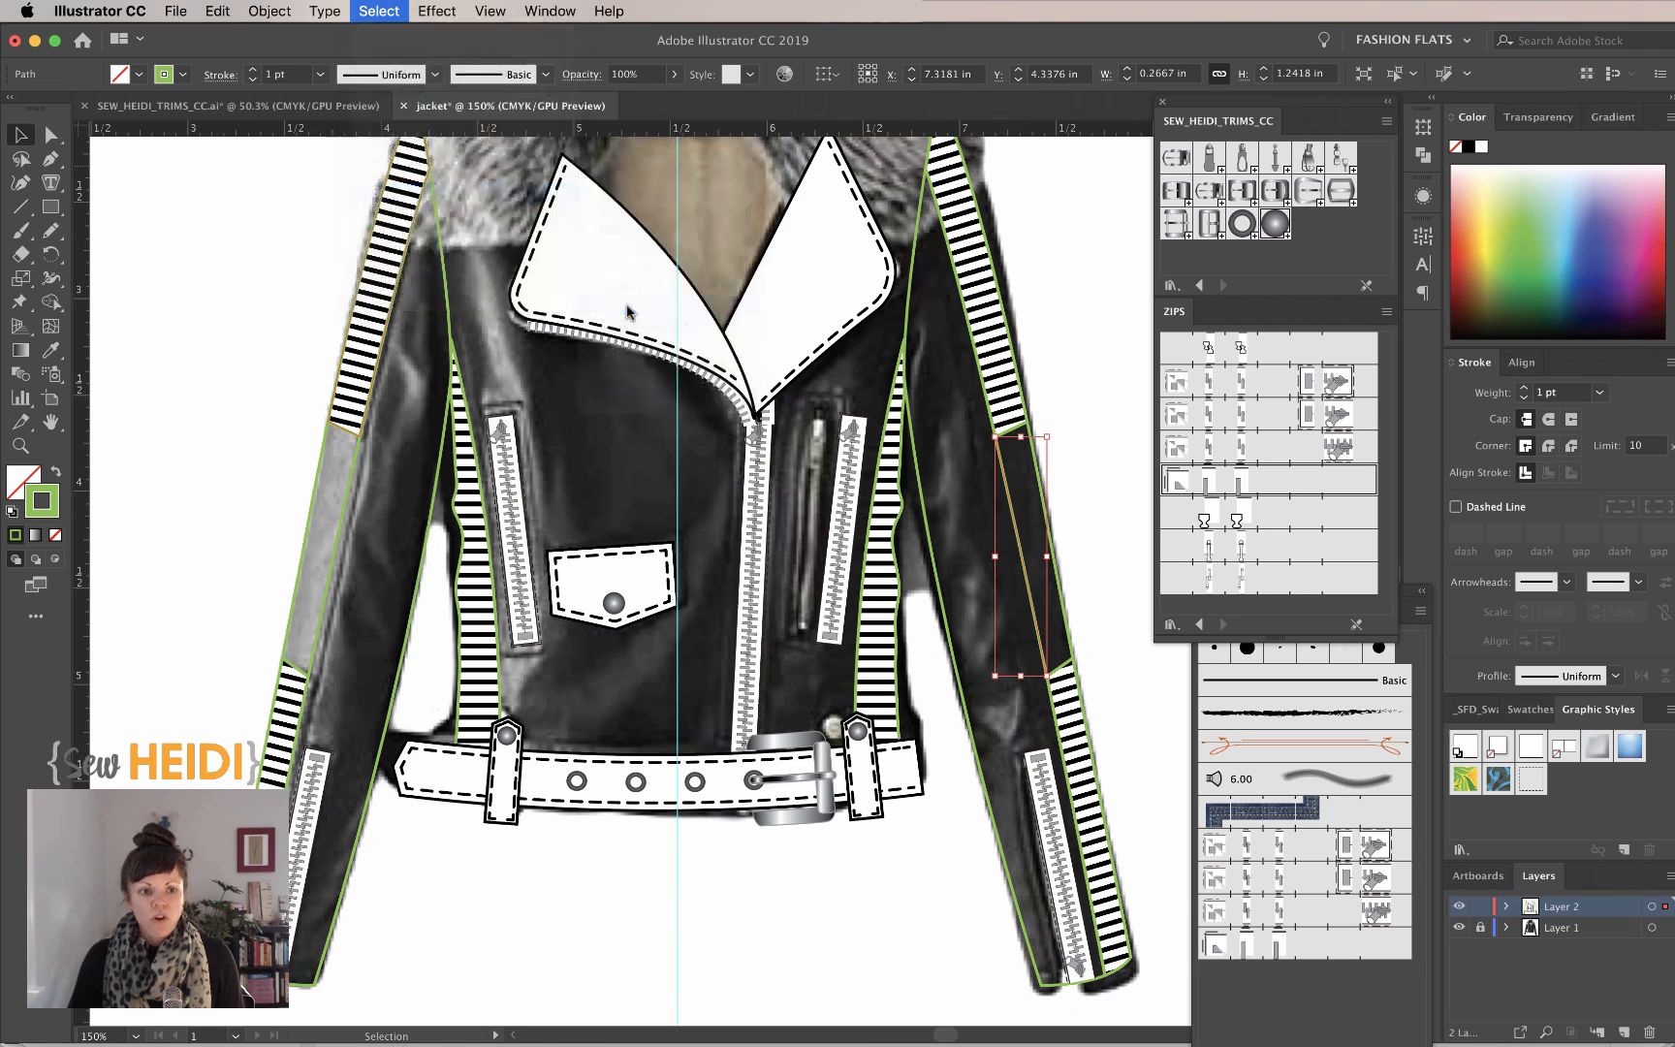
left_click(1469, 150)
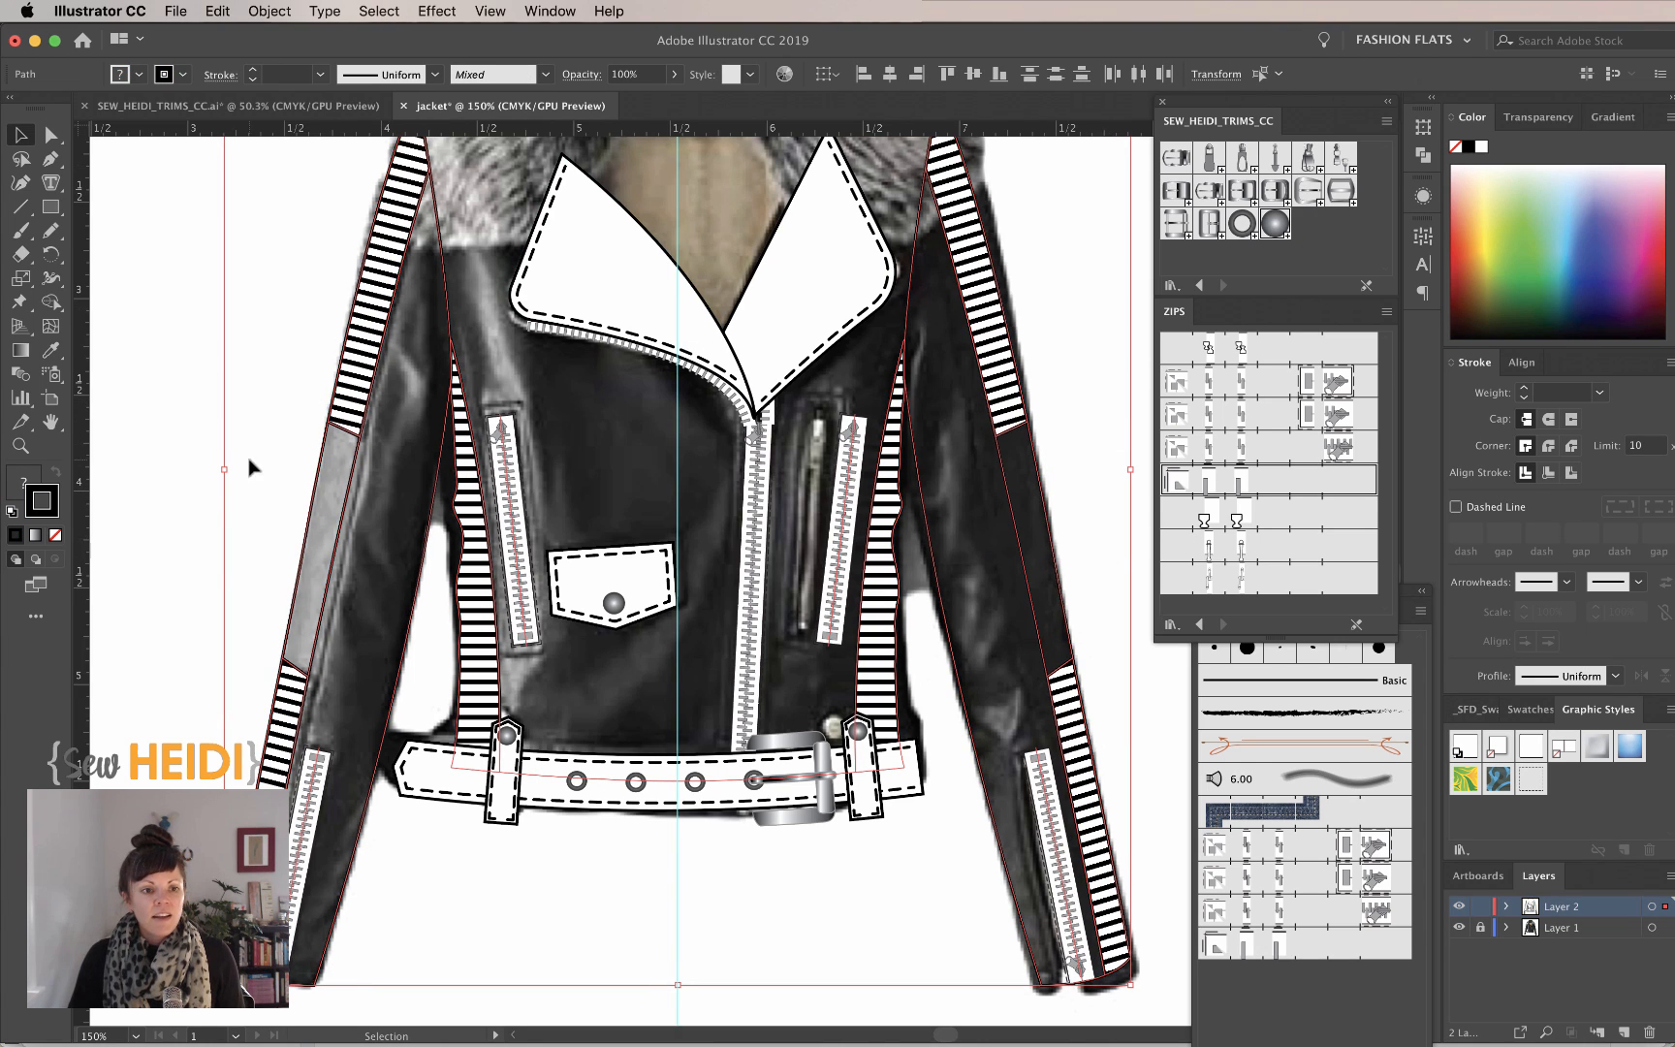
left_click(272, 523)
Fill the jacket's main body outline with white and deselect it
left_click(420, 626)
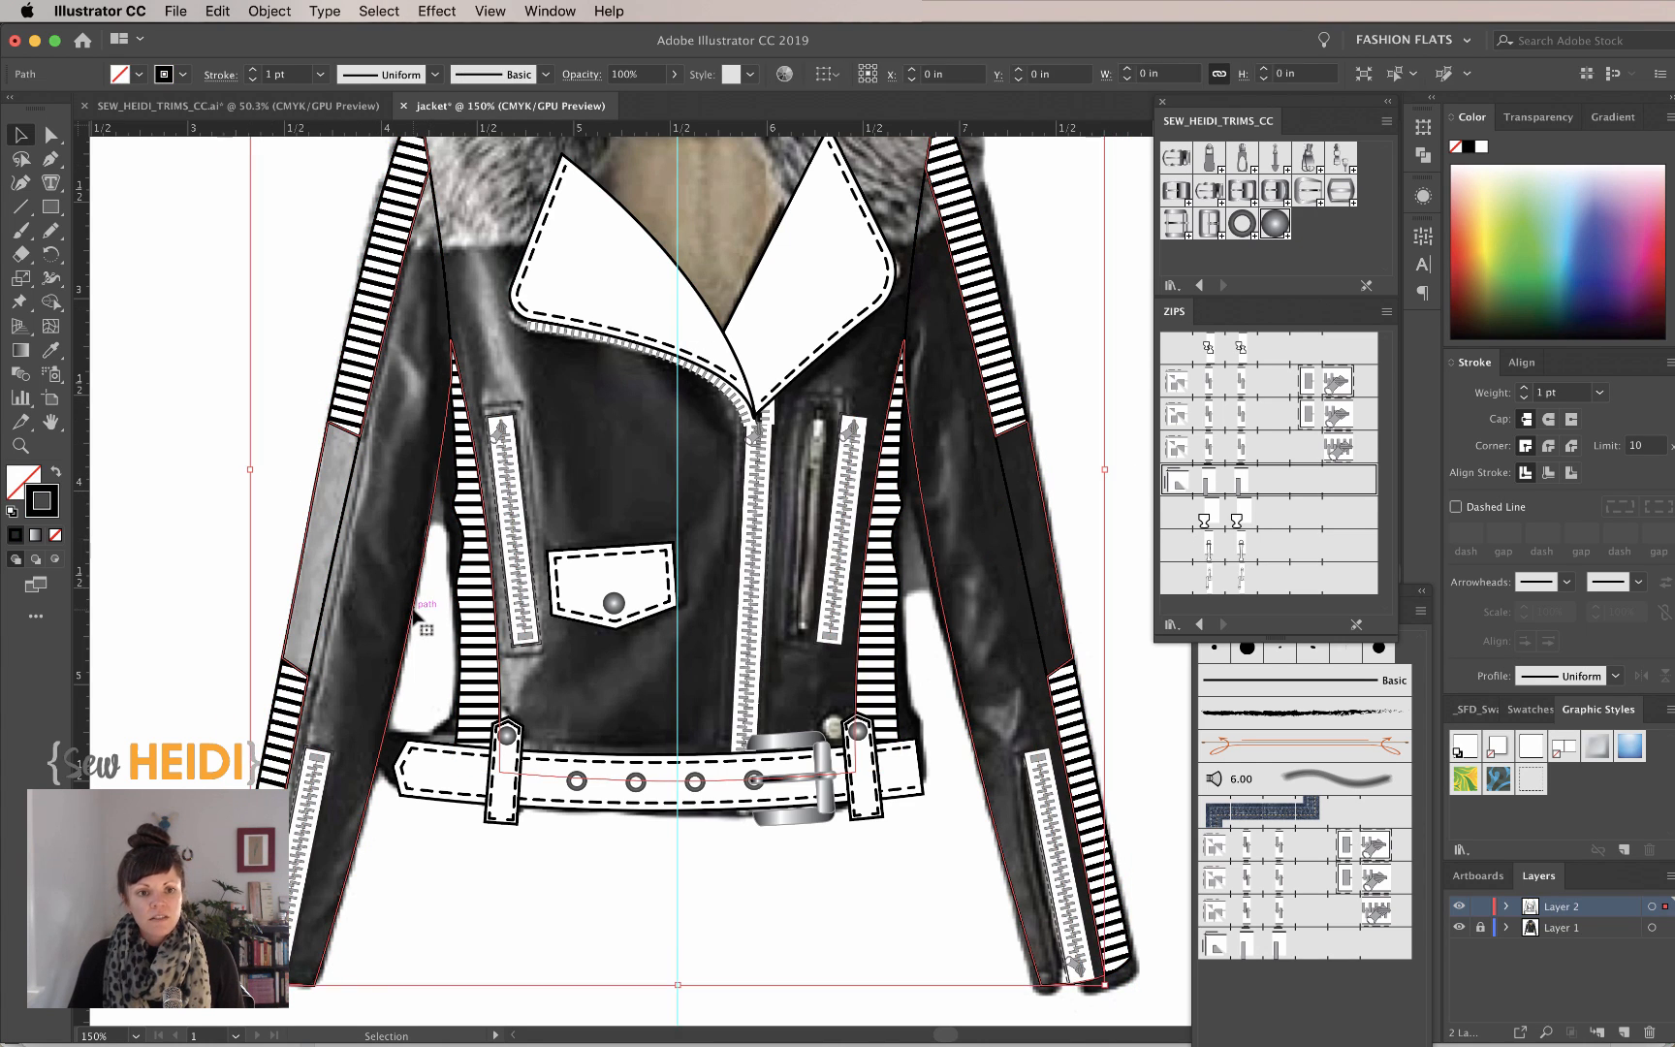
scroll(411, 557, "up", 5)
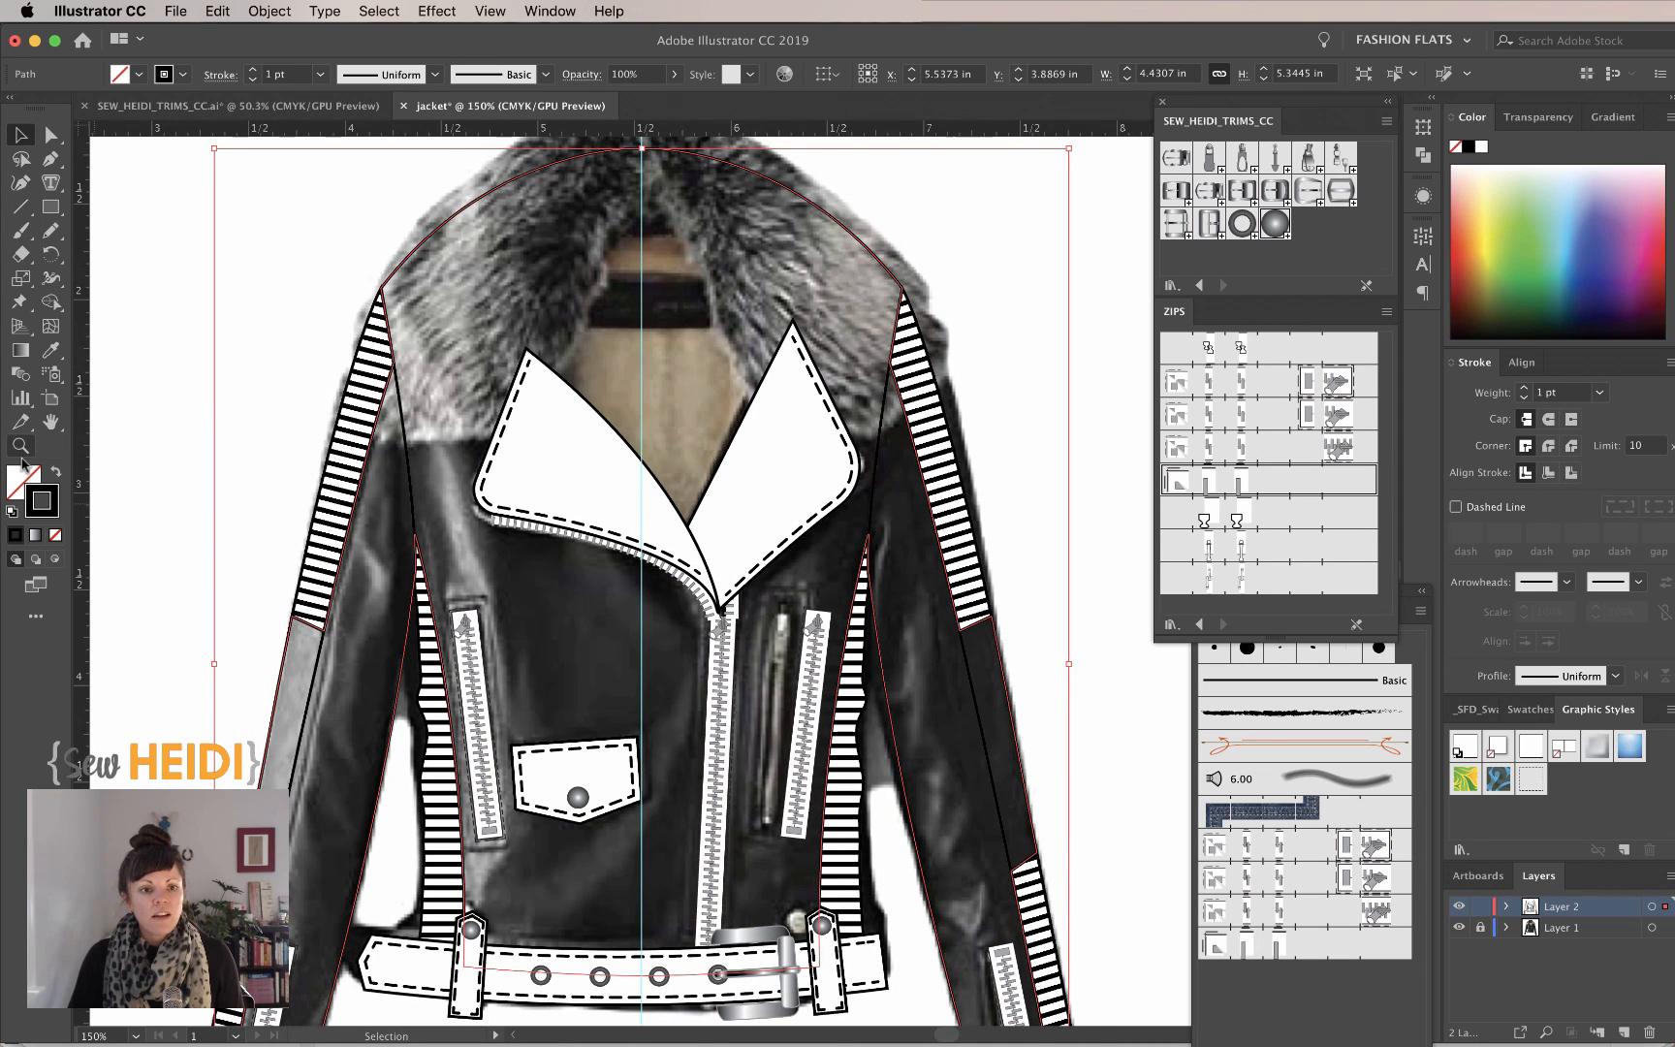
left_click(25, 480)
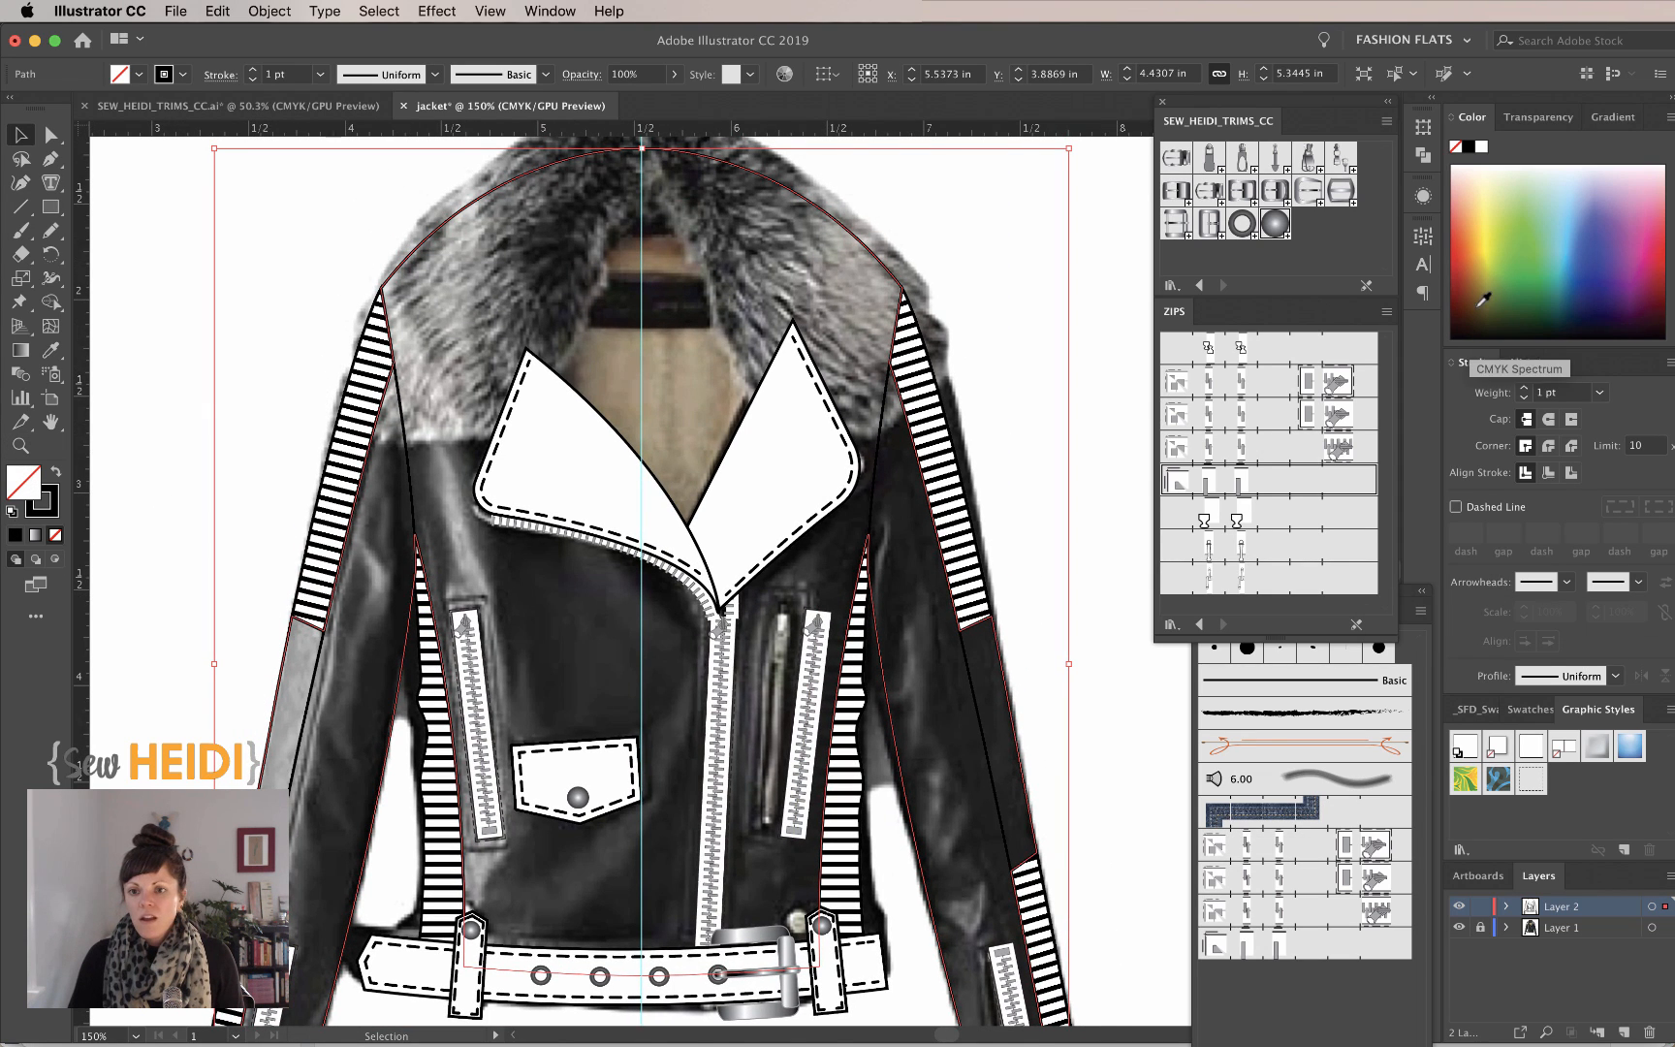
left_click(1479, 149)
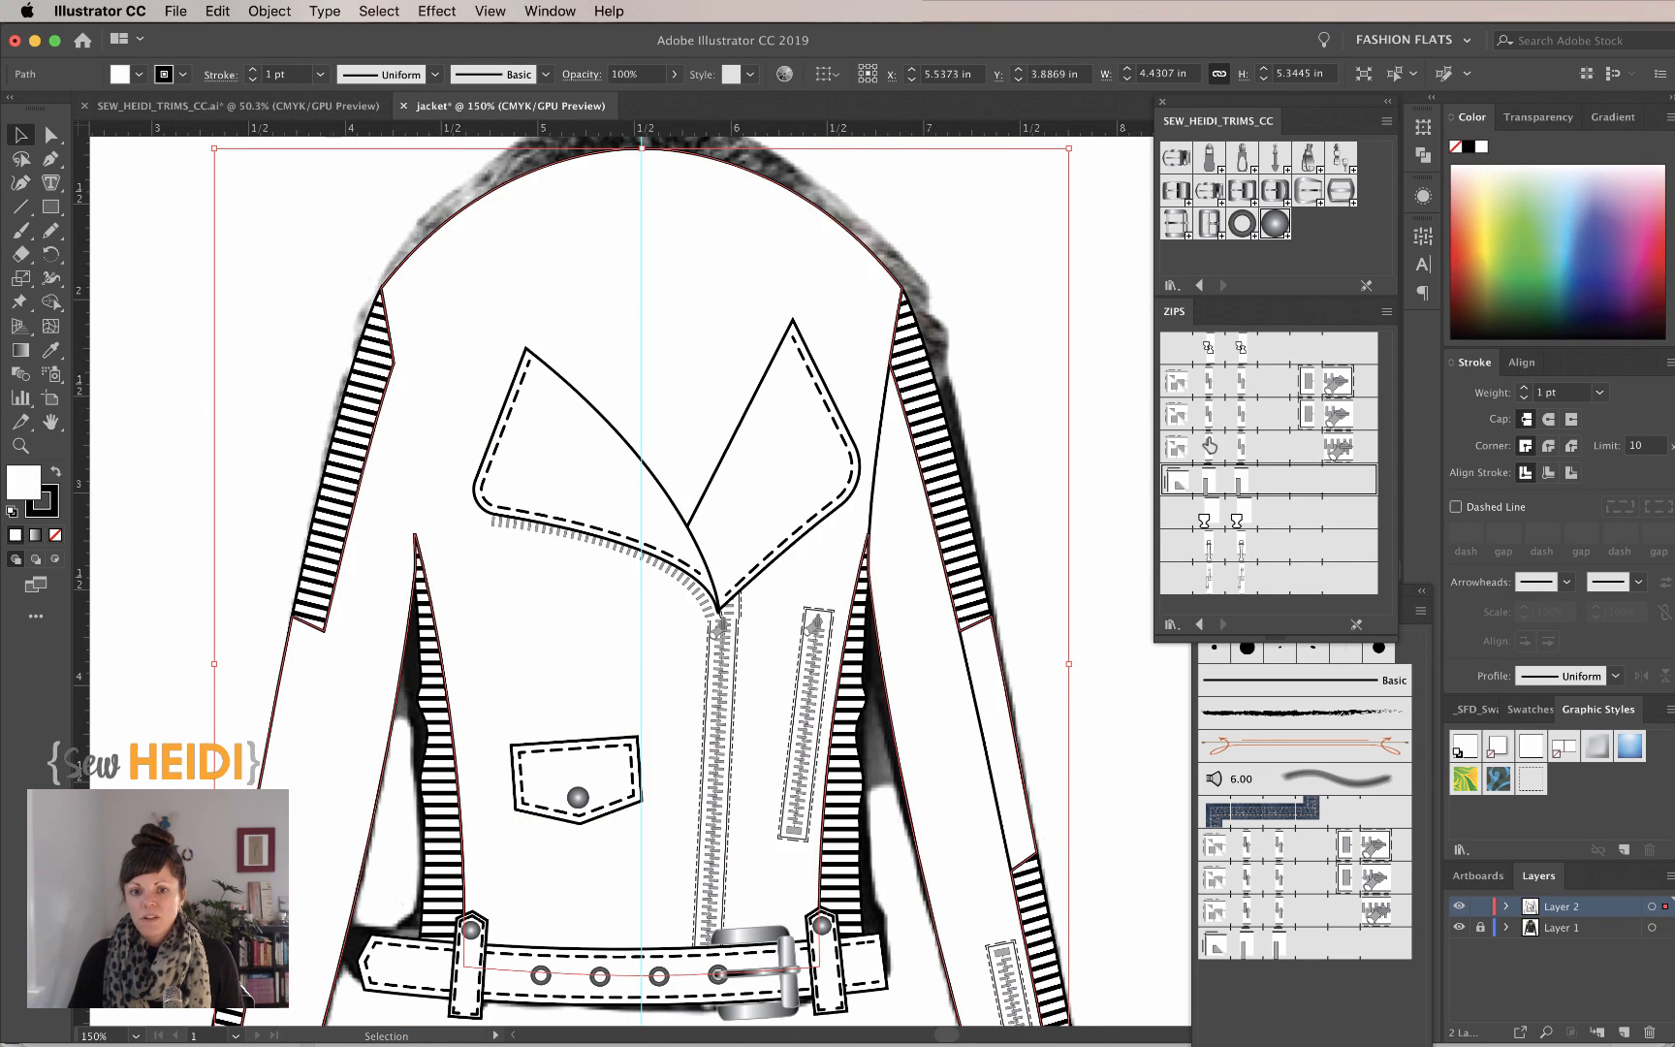
left_click(1092, 389)
Send the white-filled jacket outline backward in the stack until it sits behind the zippers and seam lines
key("super+minus")
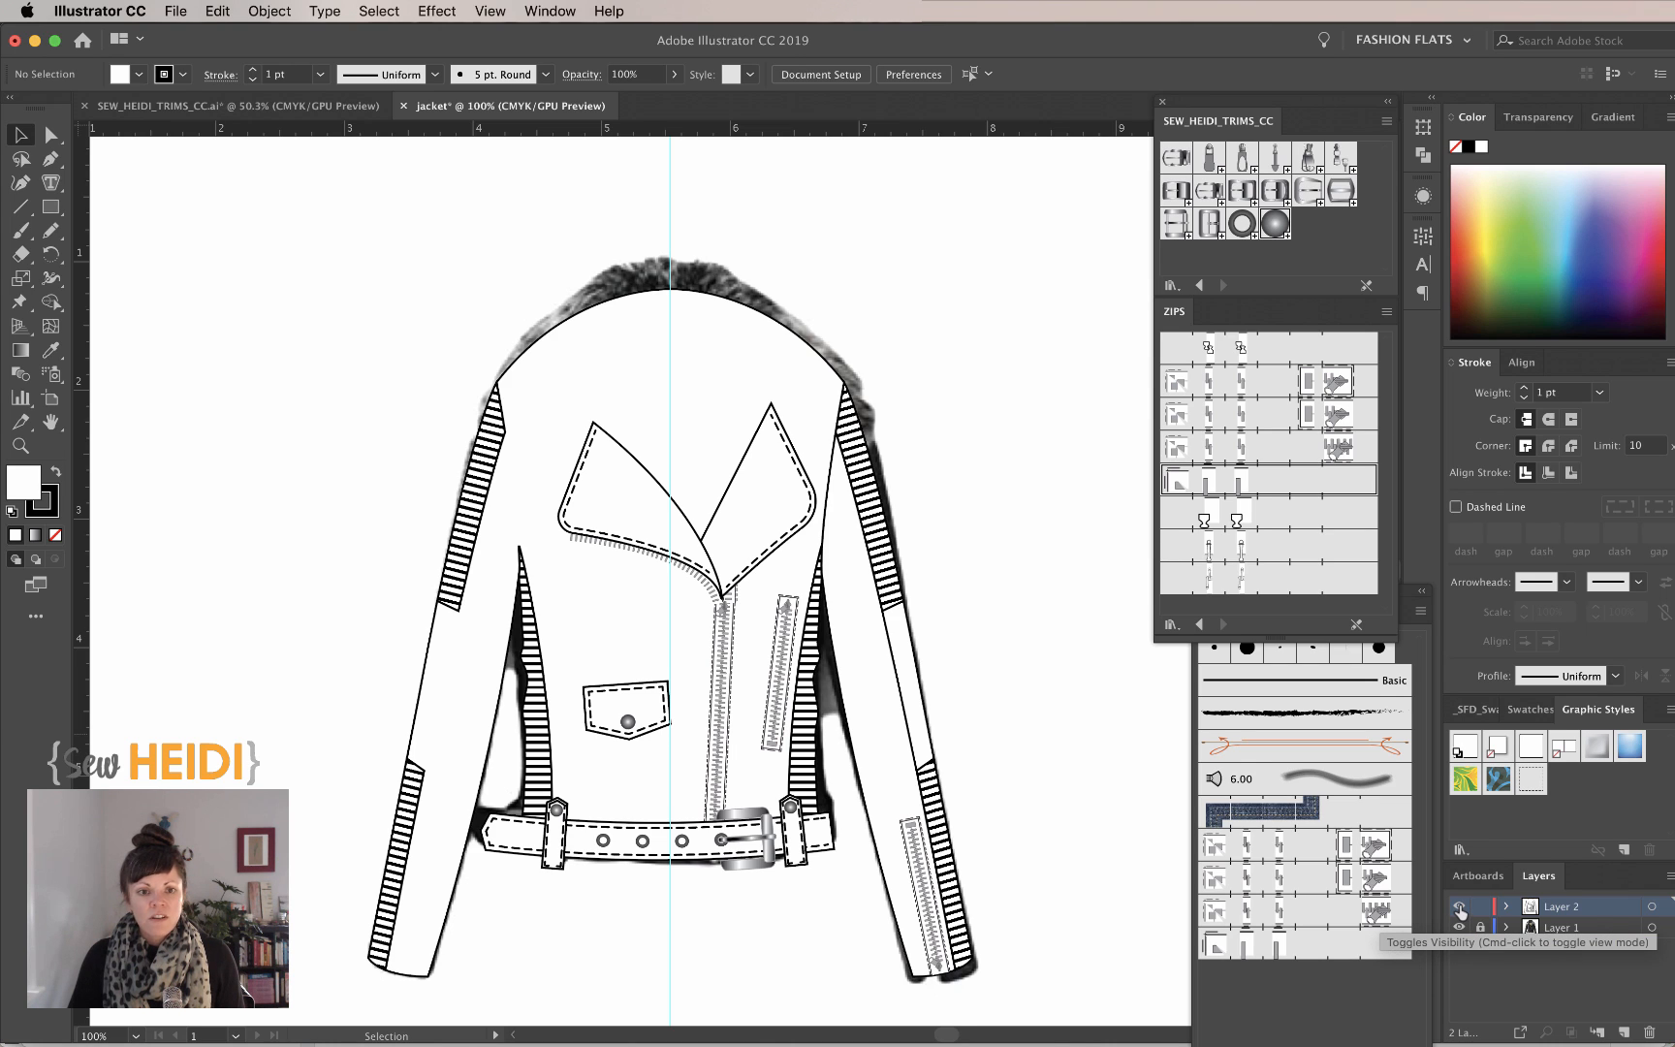
left_click(652, 387)
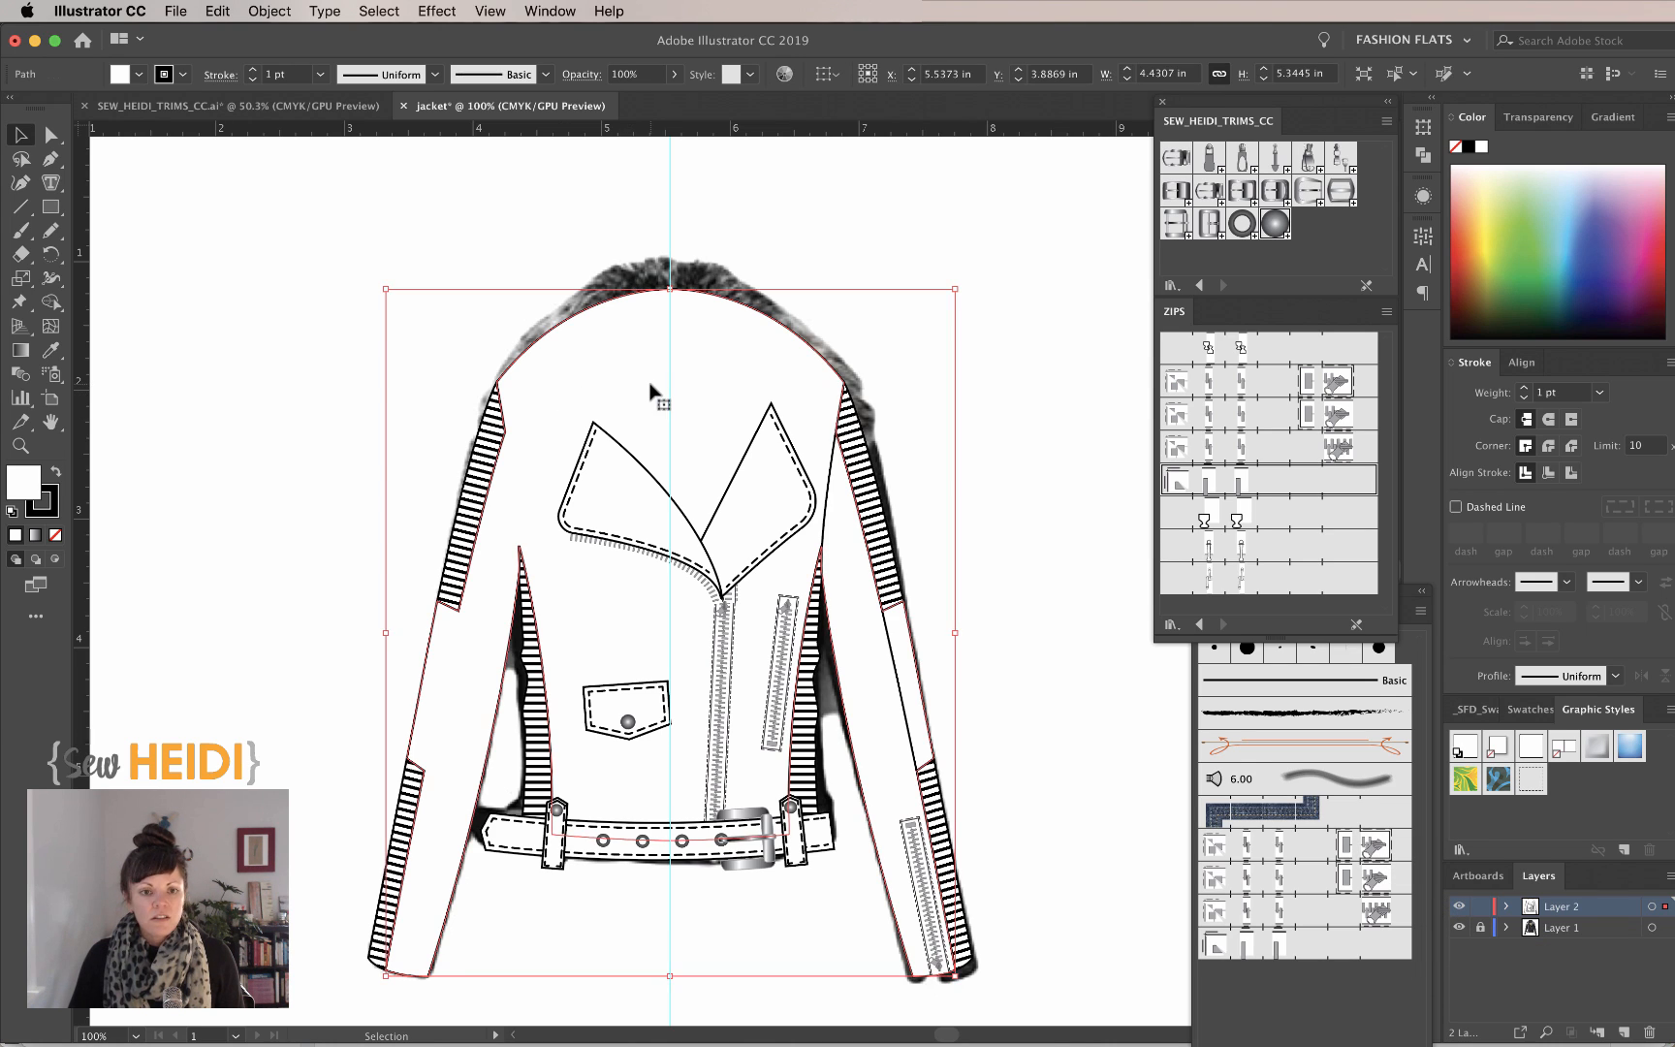
key("super+bracketleft")
key("super+bracketleft")
key("super+bracketleft")
key("super+bracketleft")
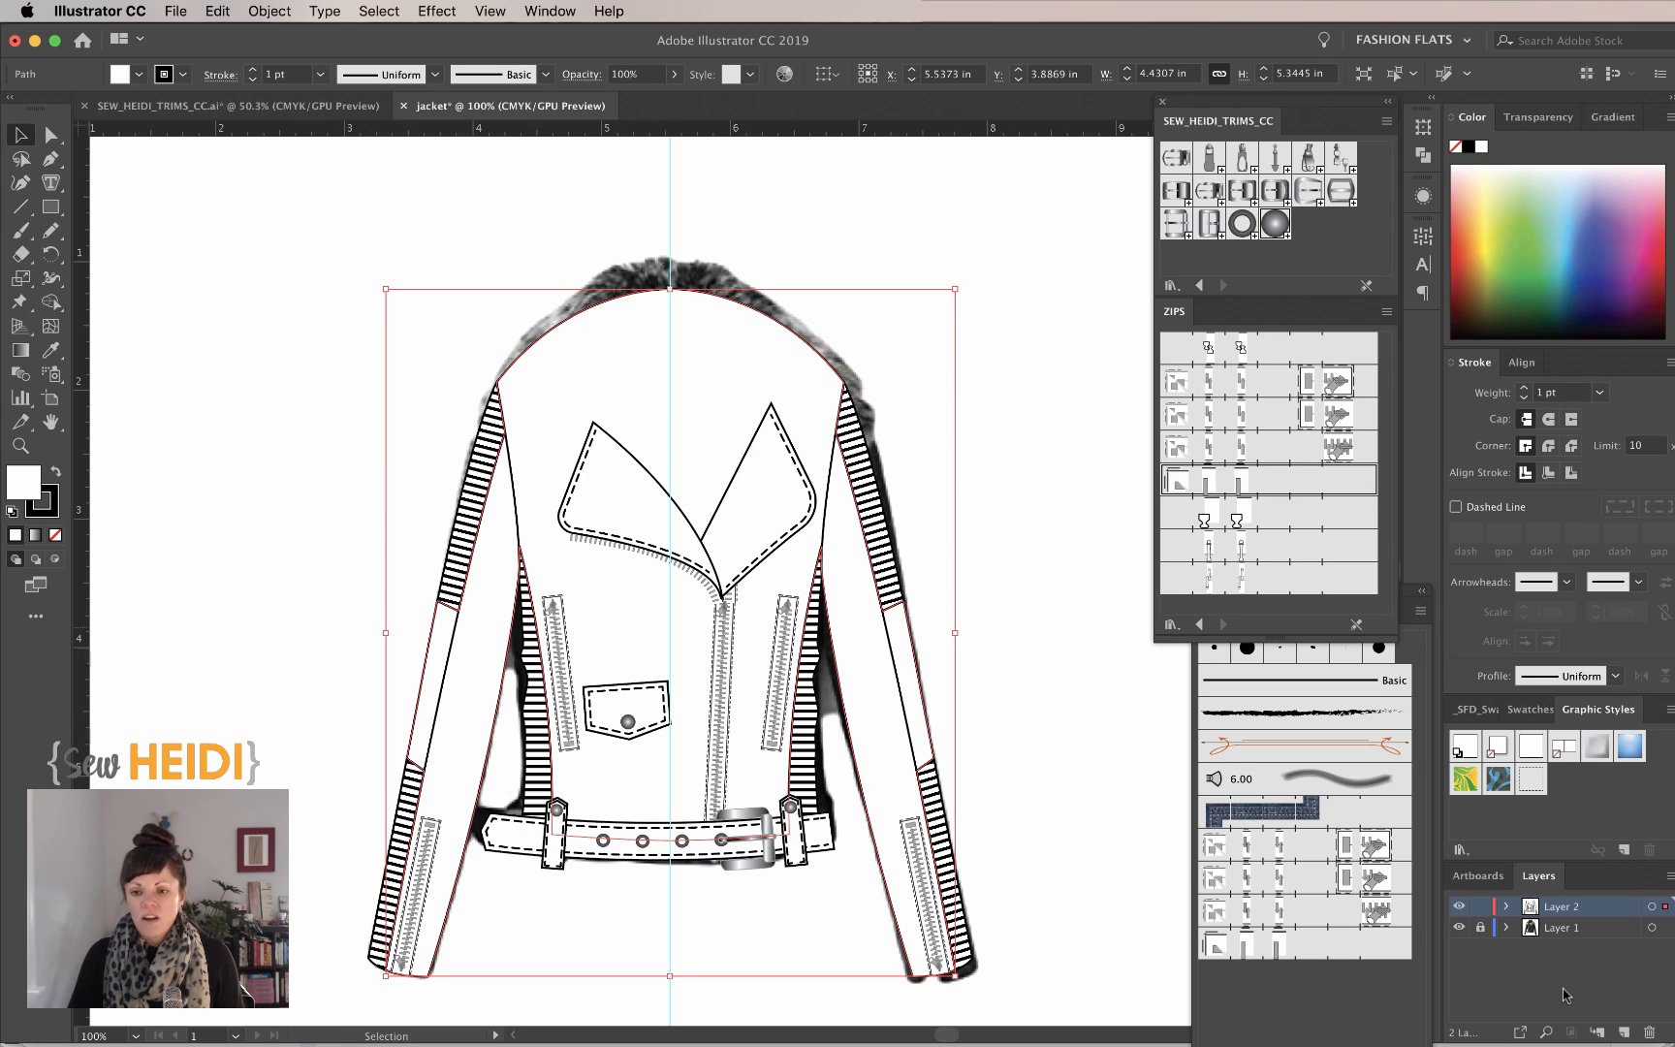
Lock and hide Layer 2, and add a new layer above it for the collar
left_click(1480, 907)
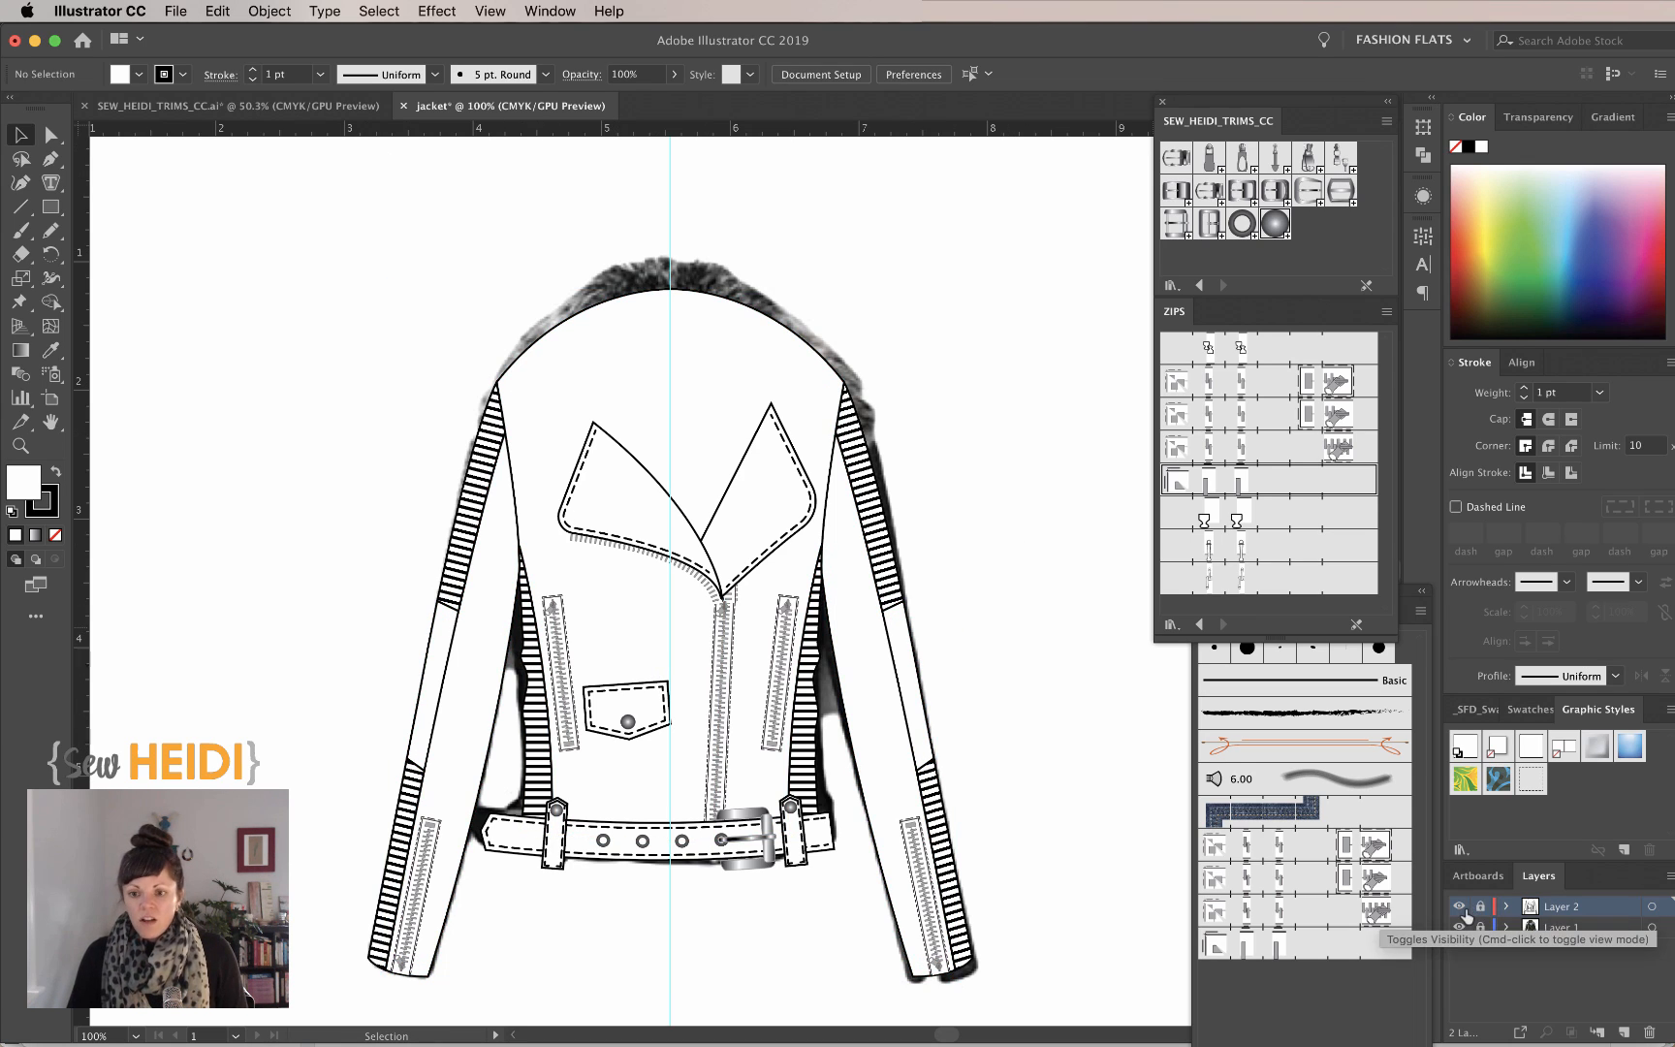
left_click(1626, 1028)
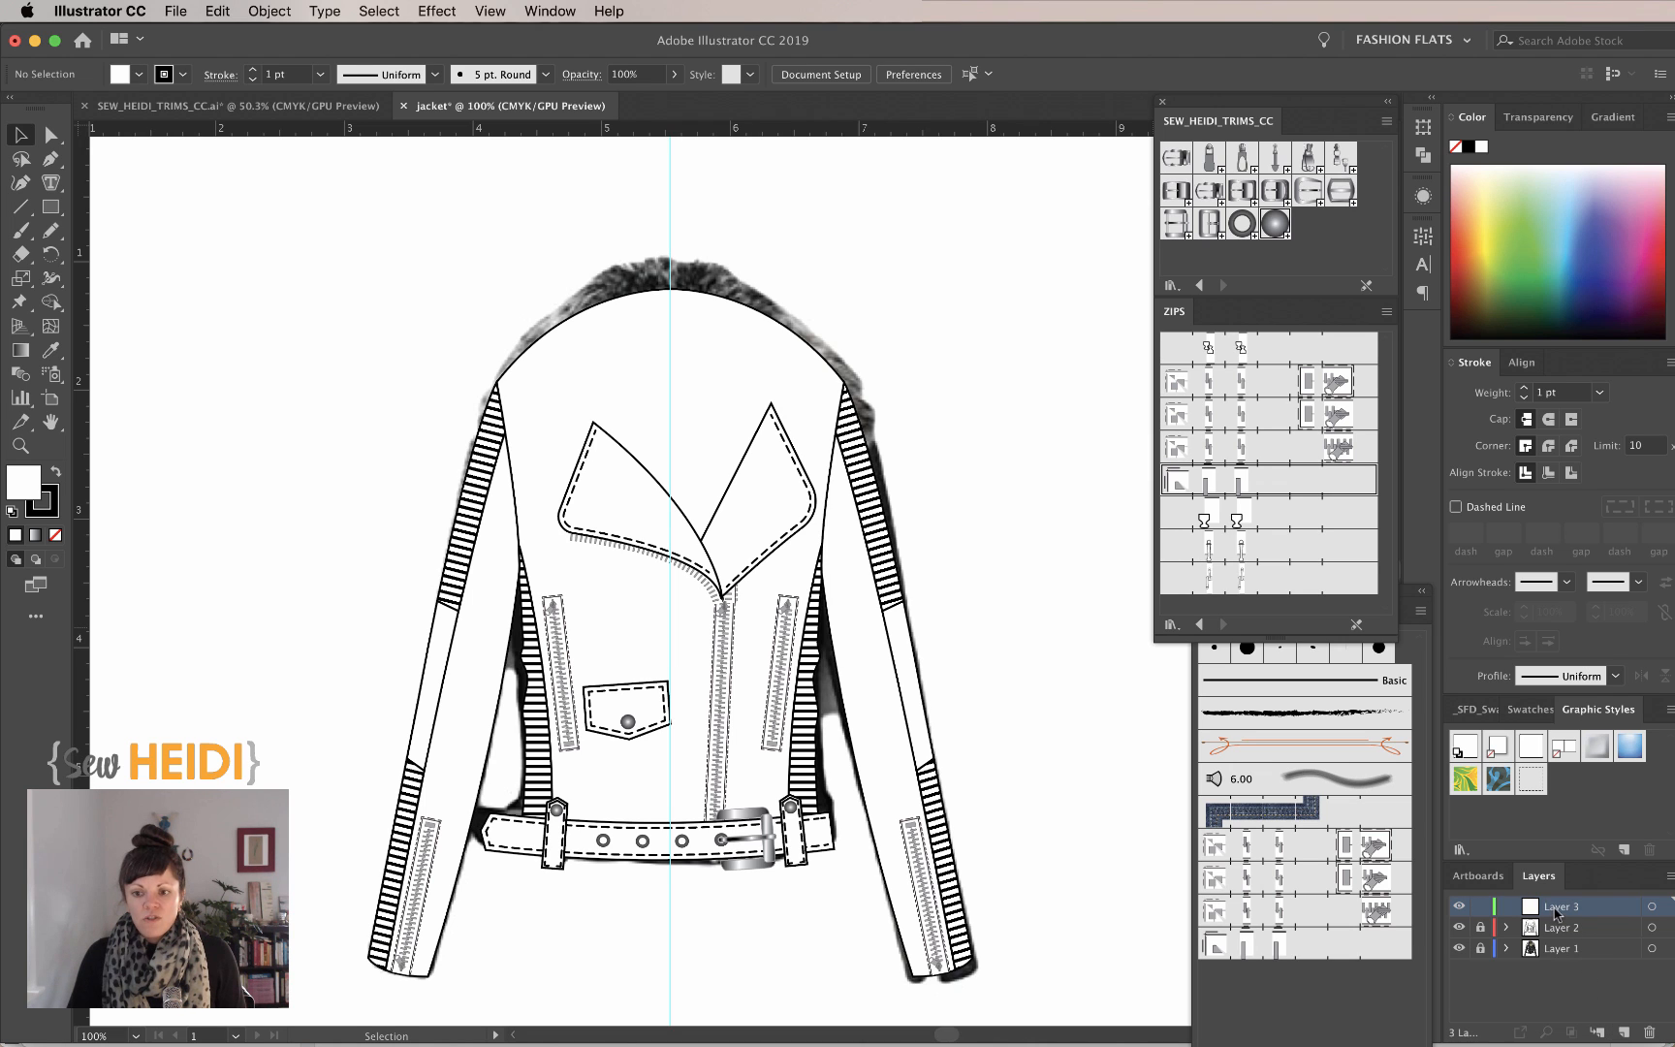
left_click(1459, 929)
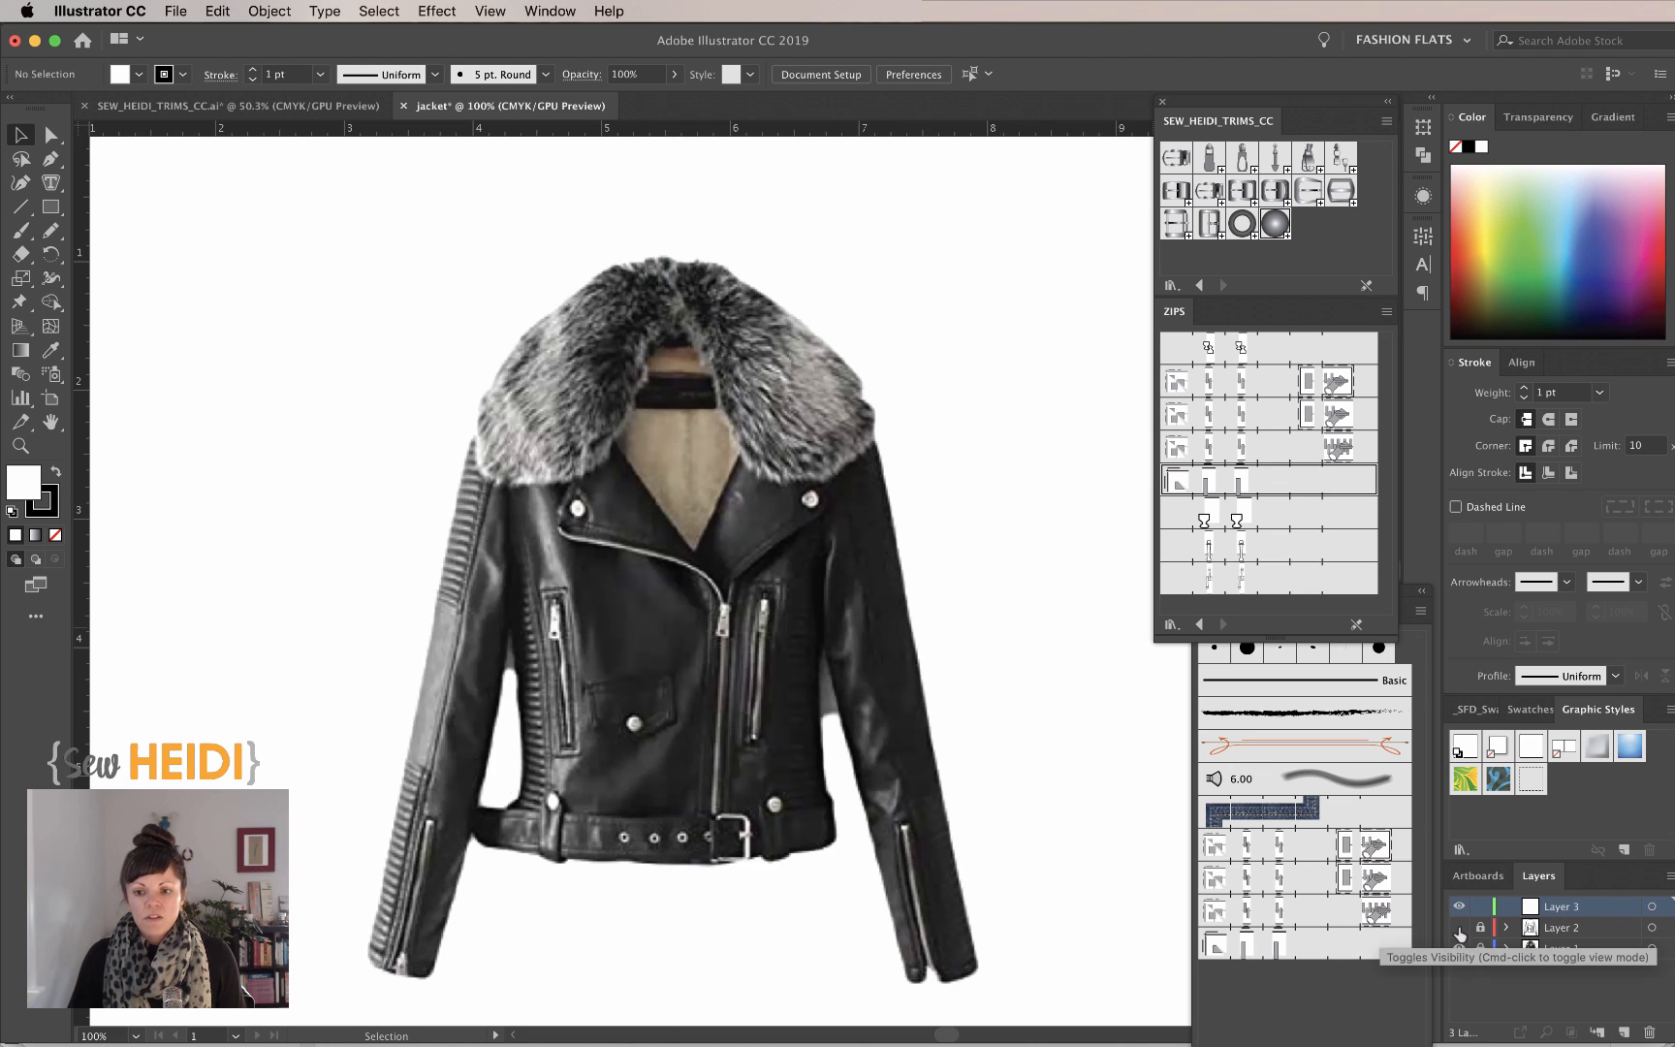
Trace the left half of the fur collar with the Pen tool as an open path from top centre to inner neckline centre
key("z")
left_click_drag(405, 218, 1115, 597)
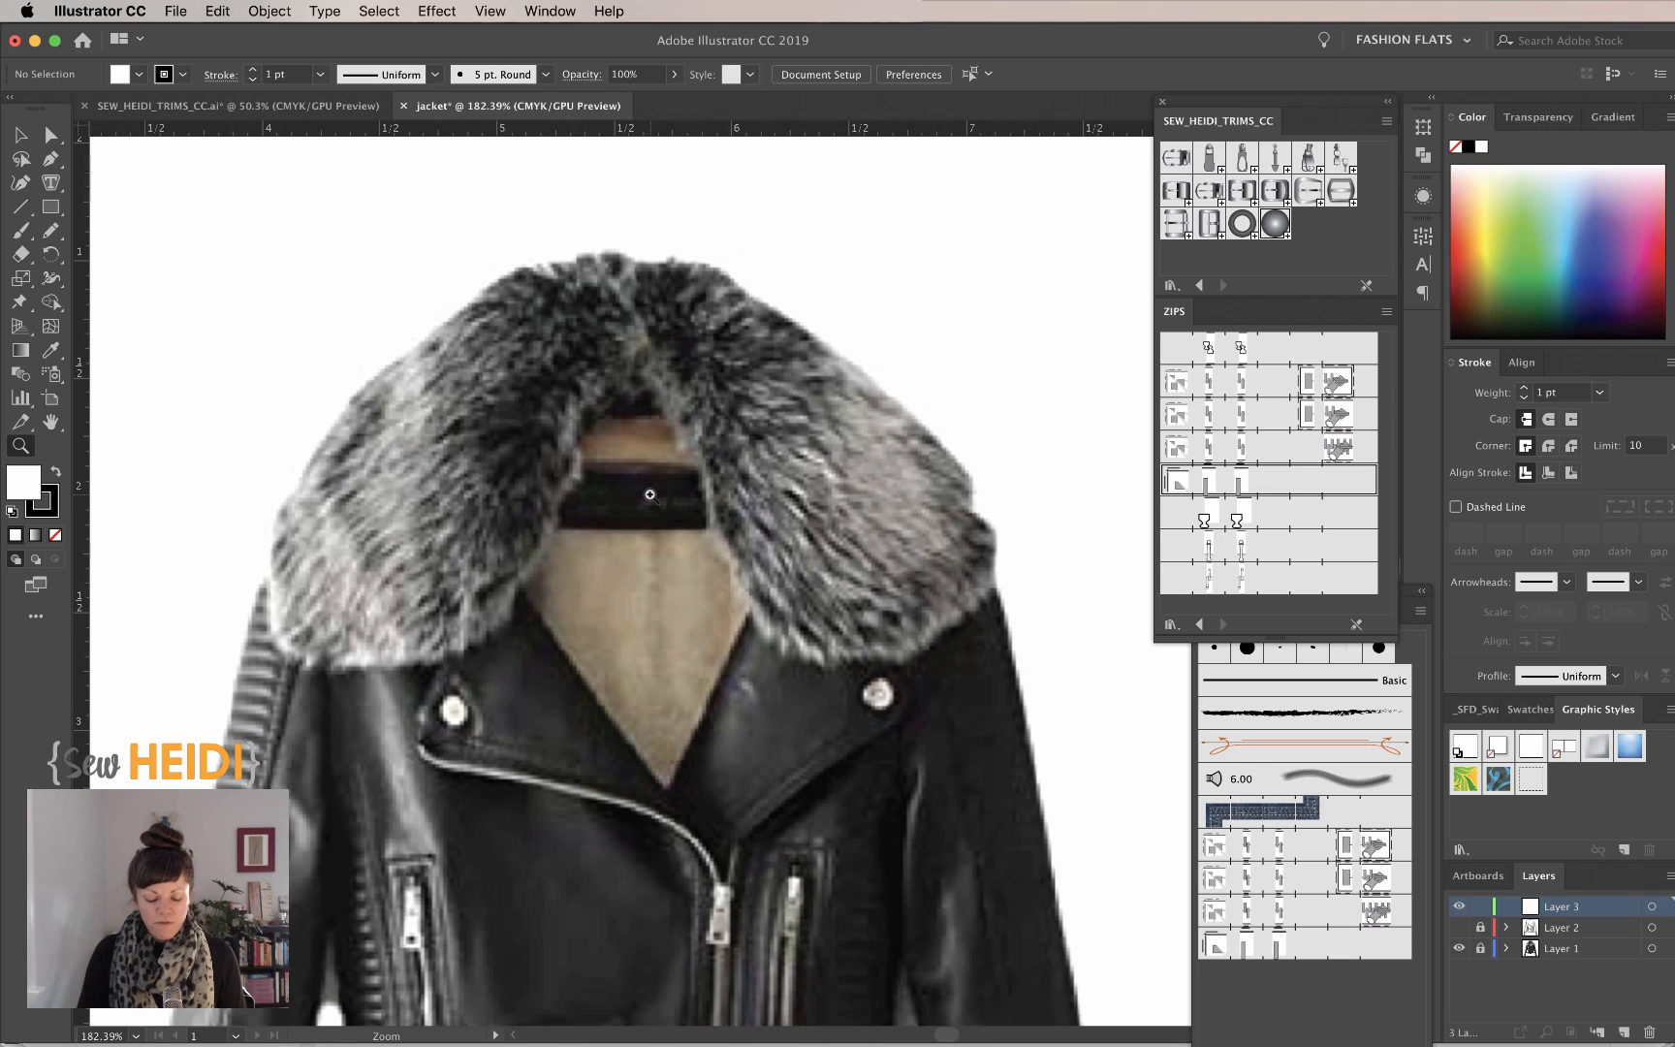
key("p")
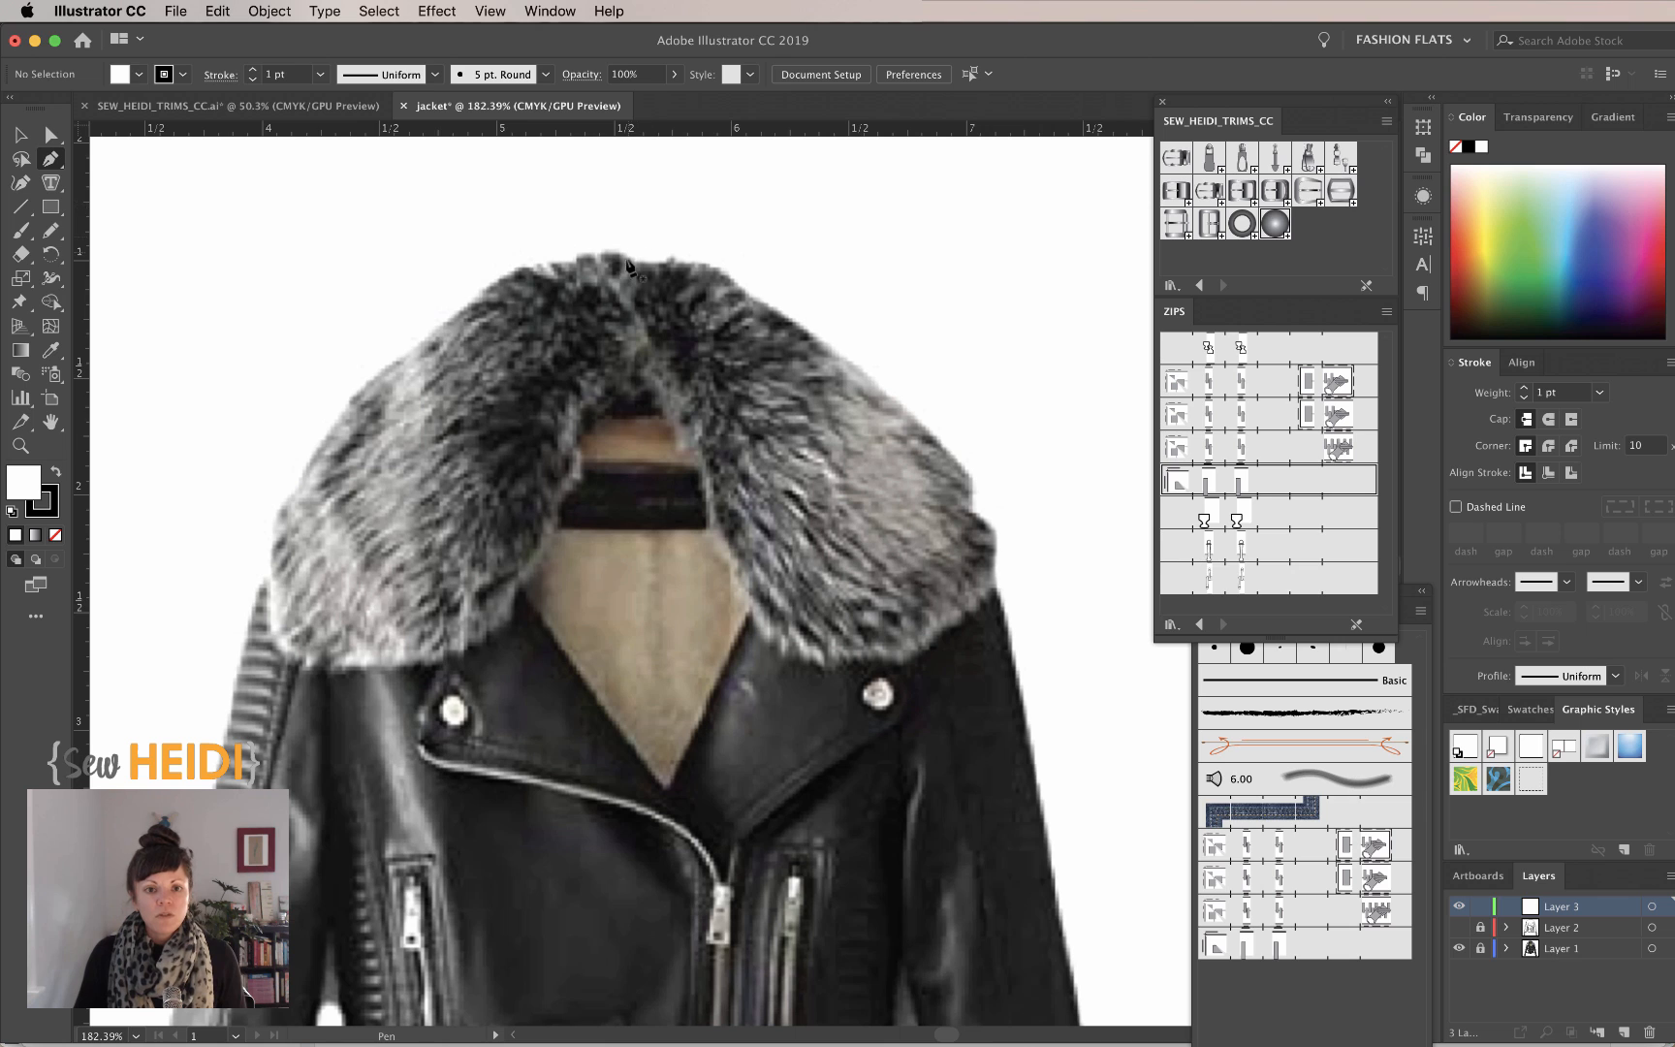
left_click(622, 256)
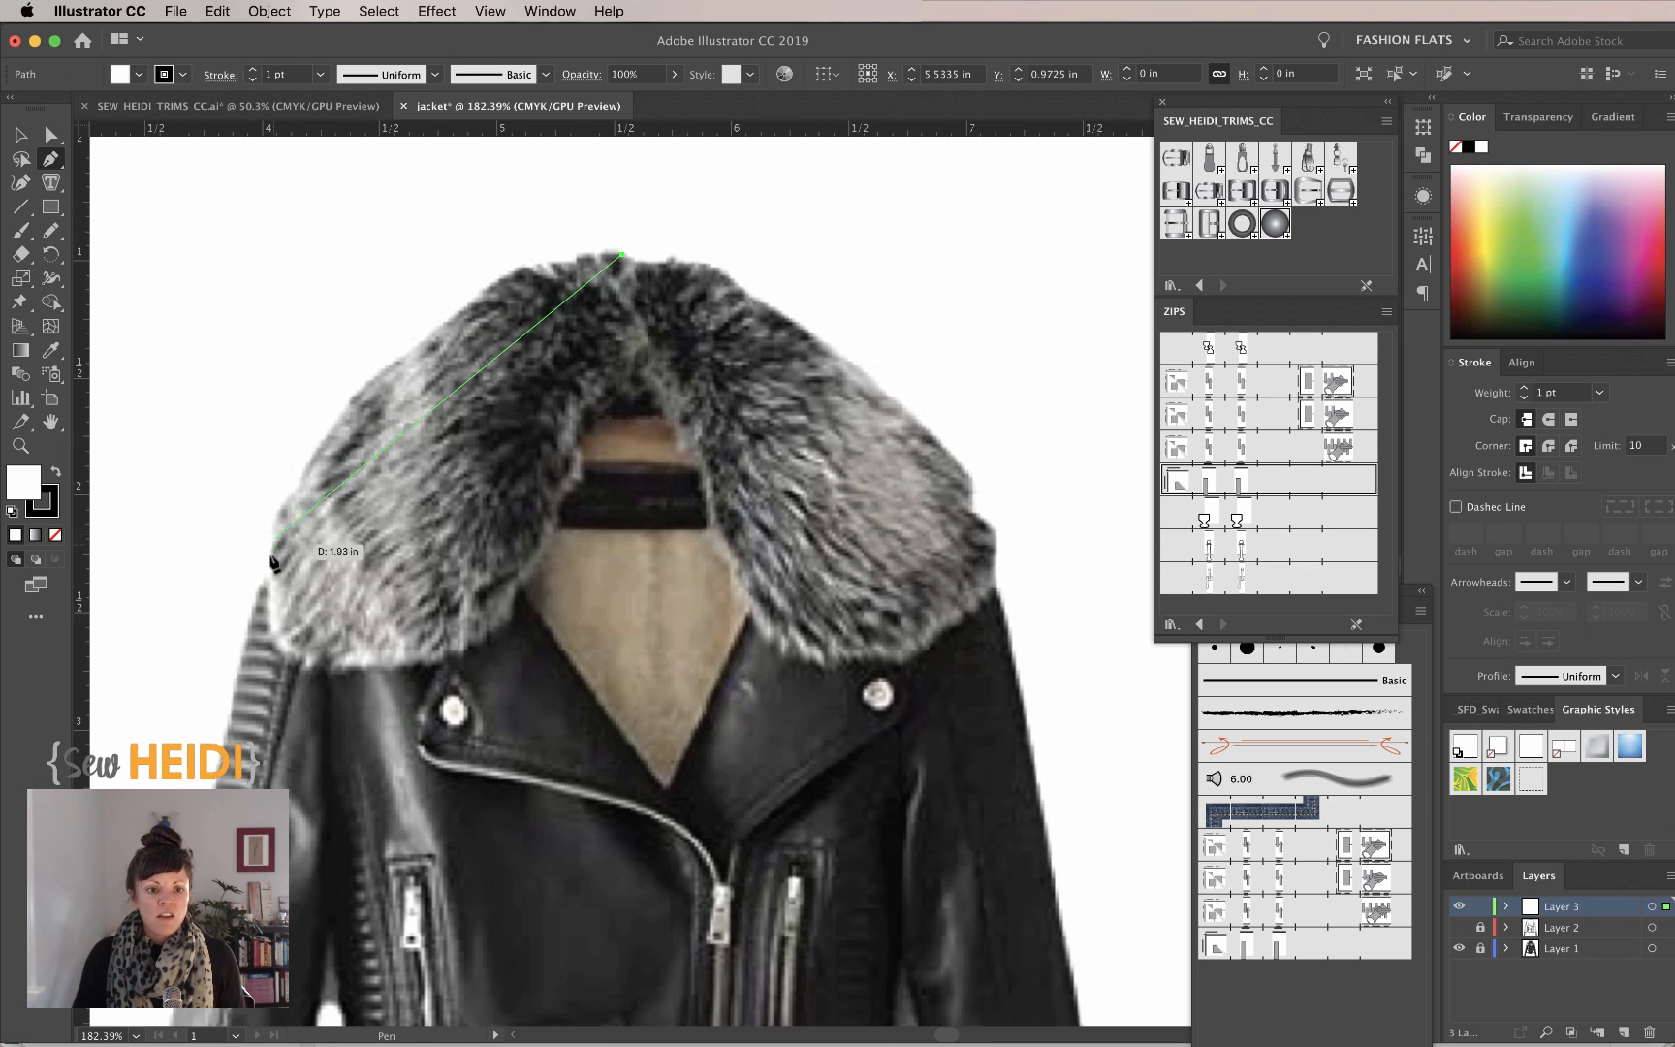
left_click_drag(270, 559, 223, 797)
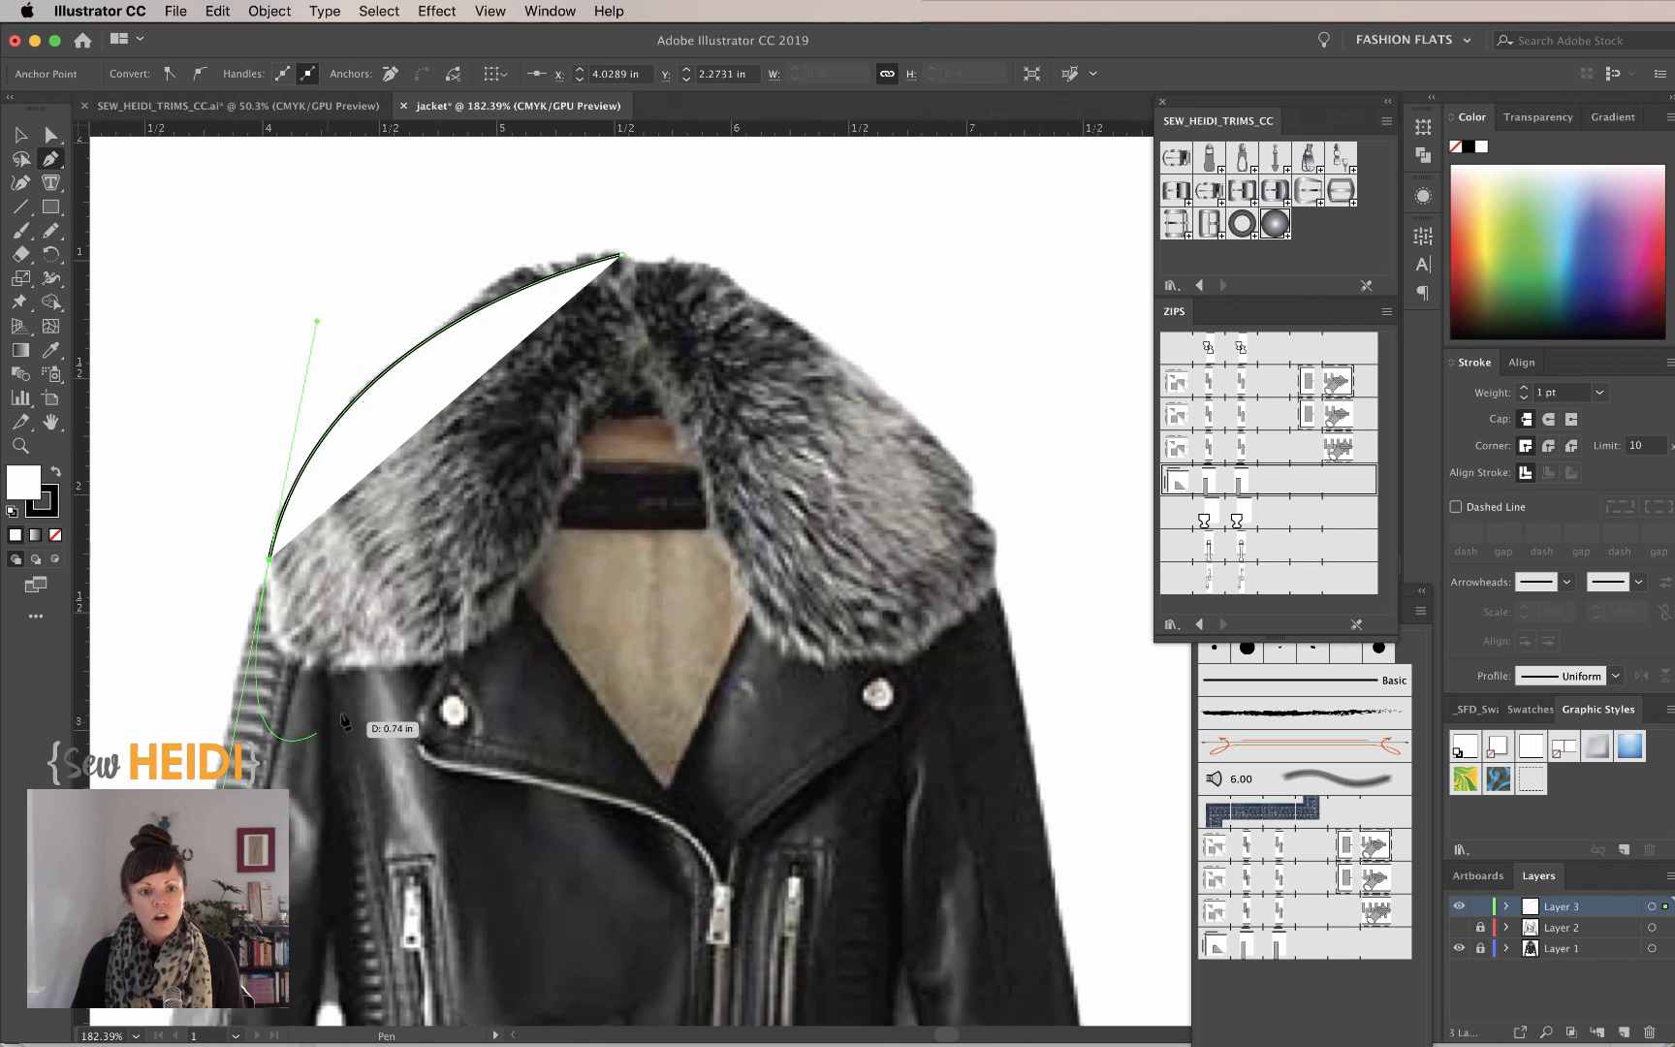
left_click_drag(534, 566, 562, 490)
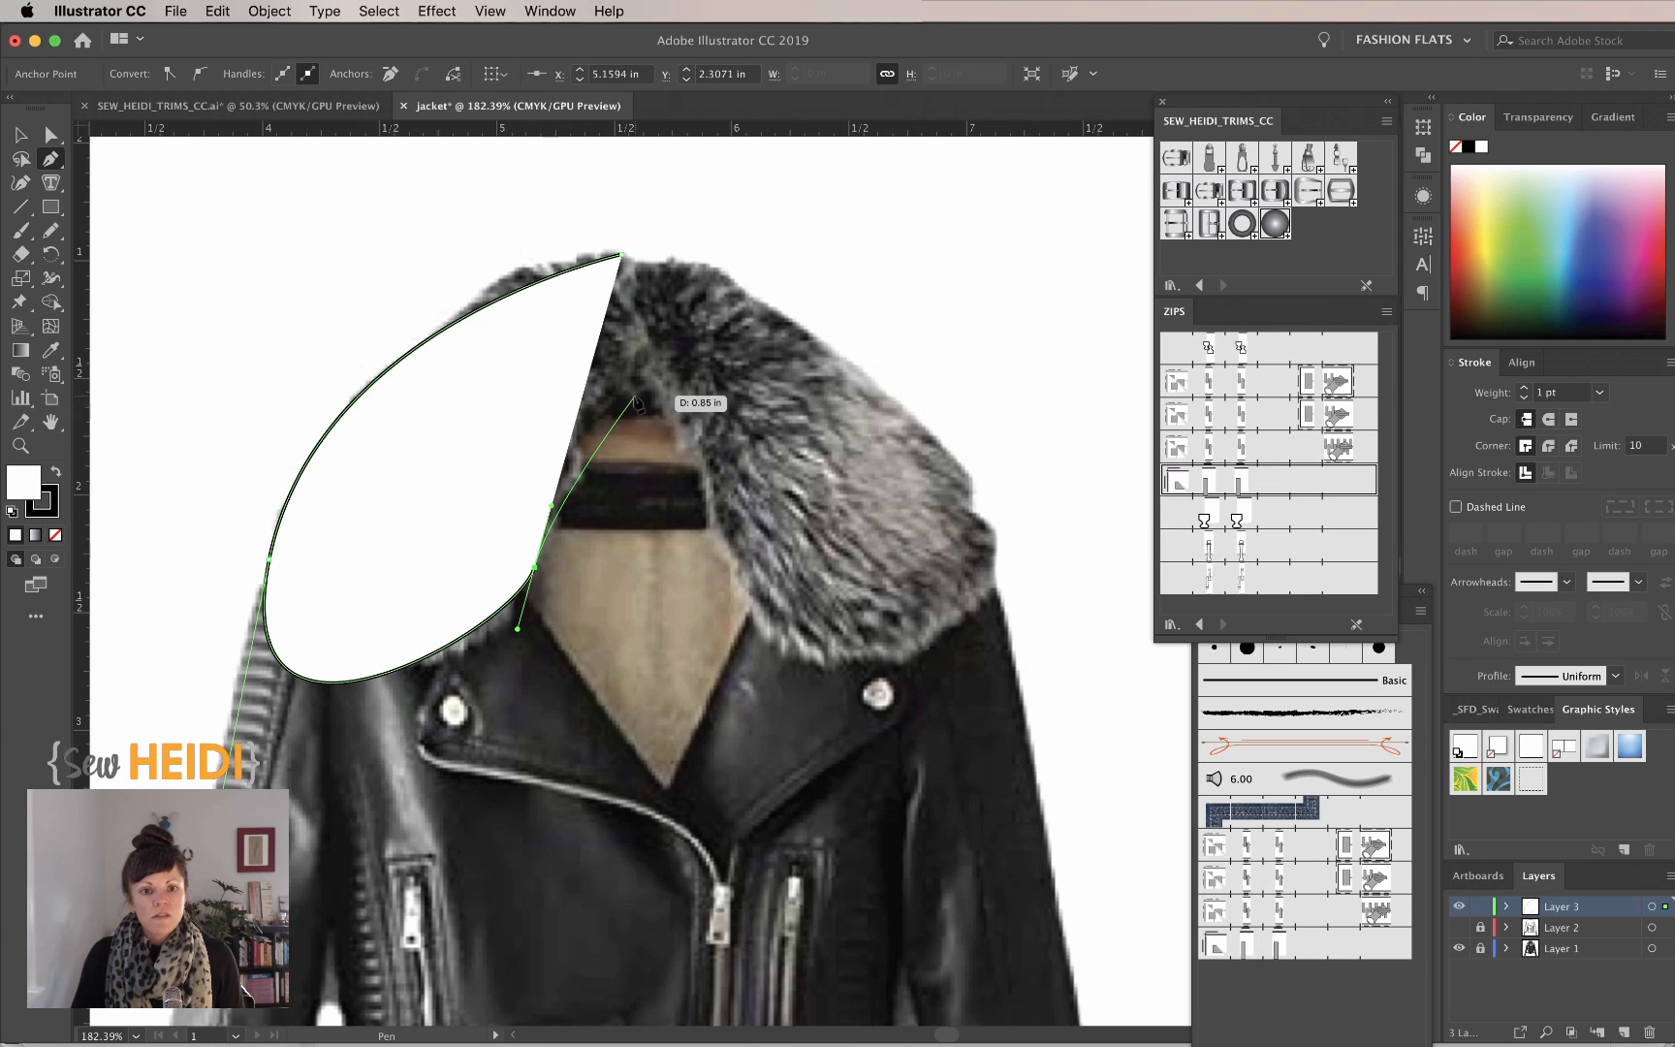
left_click_drag(634, 394, 677, 396)
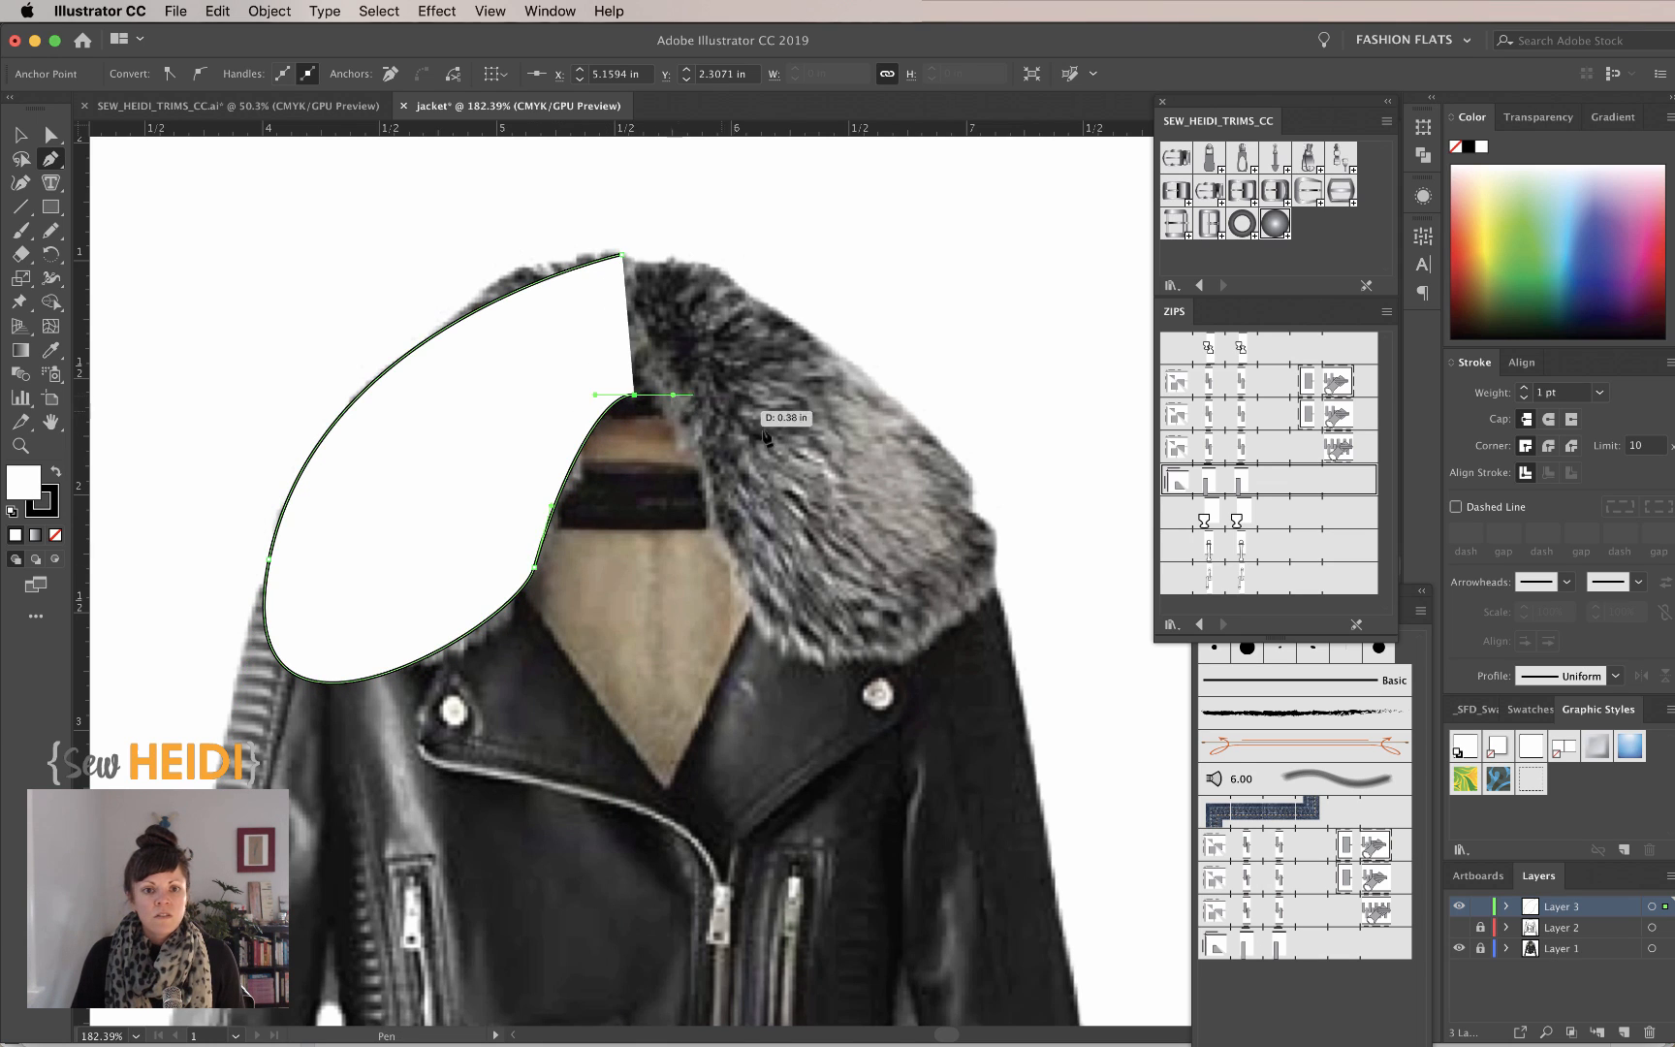
left_click(779, 445, "super")
key("v")
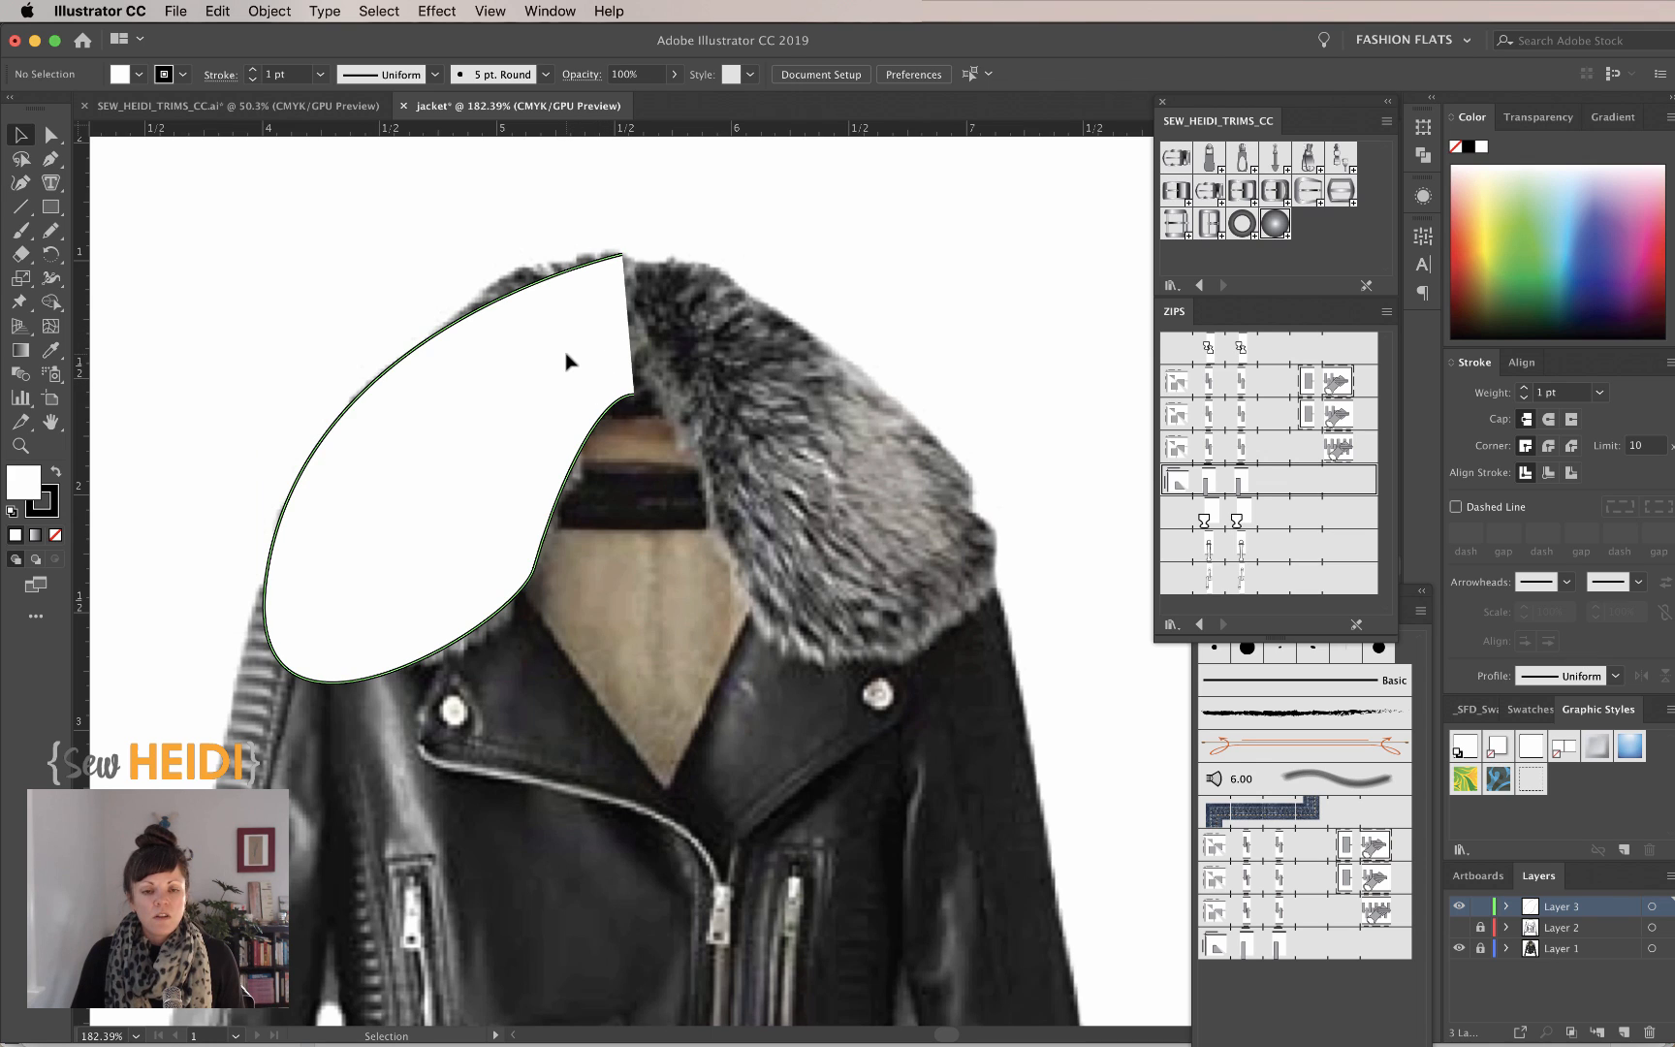
Reflect a copy of the left collar half across a vertical axis through its top centre anchor, and deselect it
left_click(568, 362)
key("o")
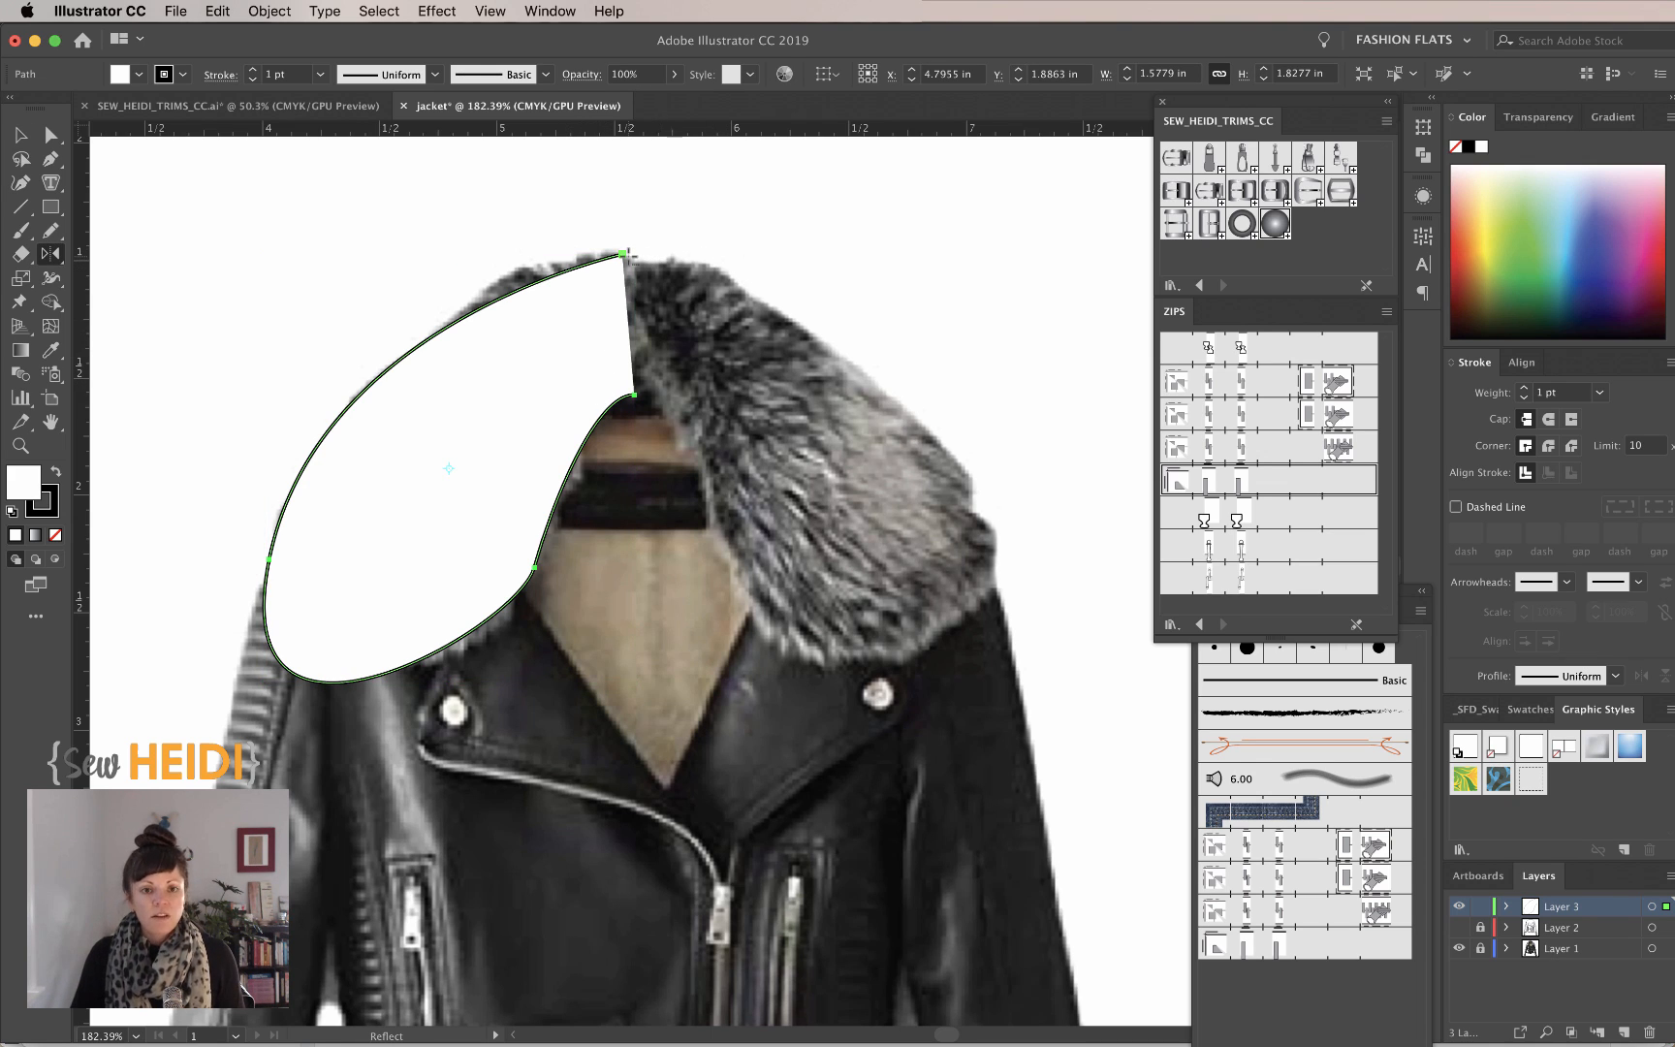
left_click(623, 255, "alt")
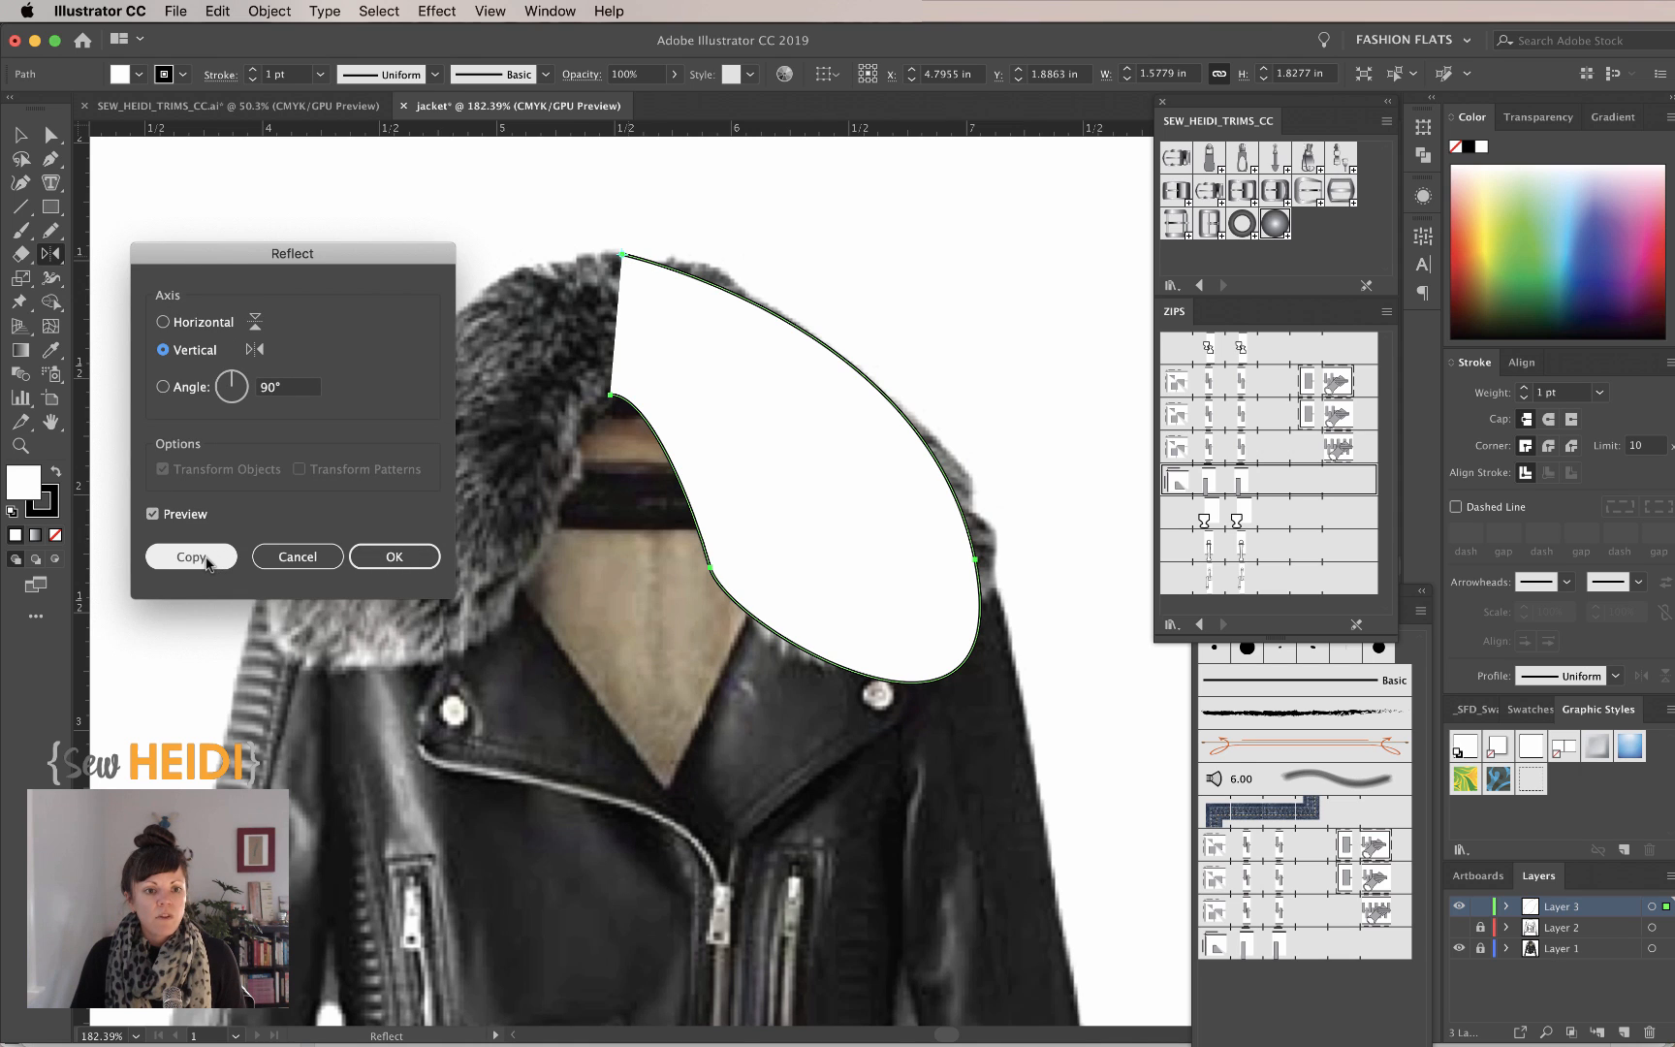
left_click(208, 558)
key("super+shift+a")
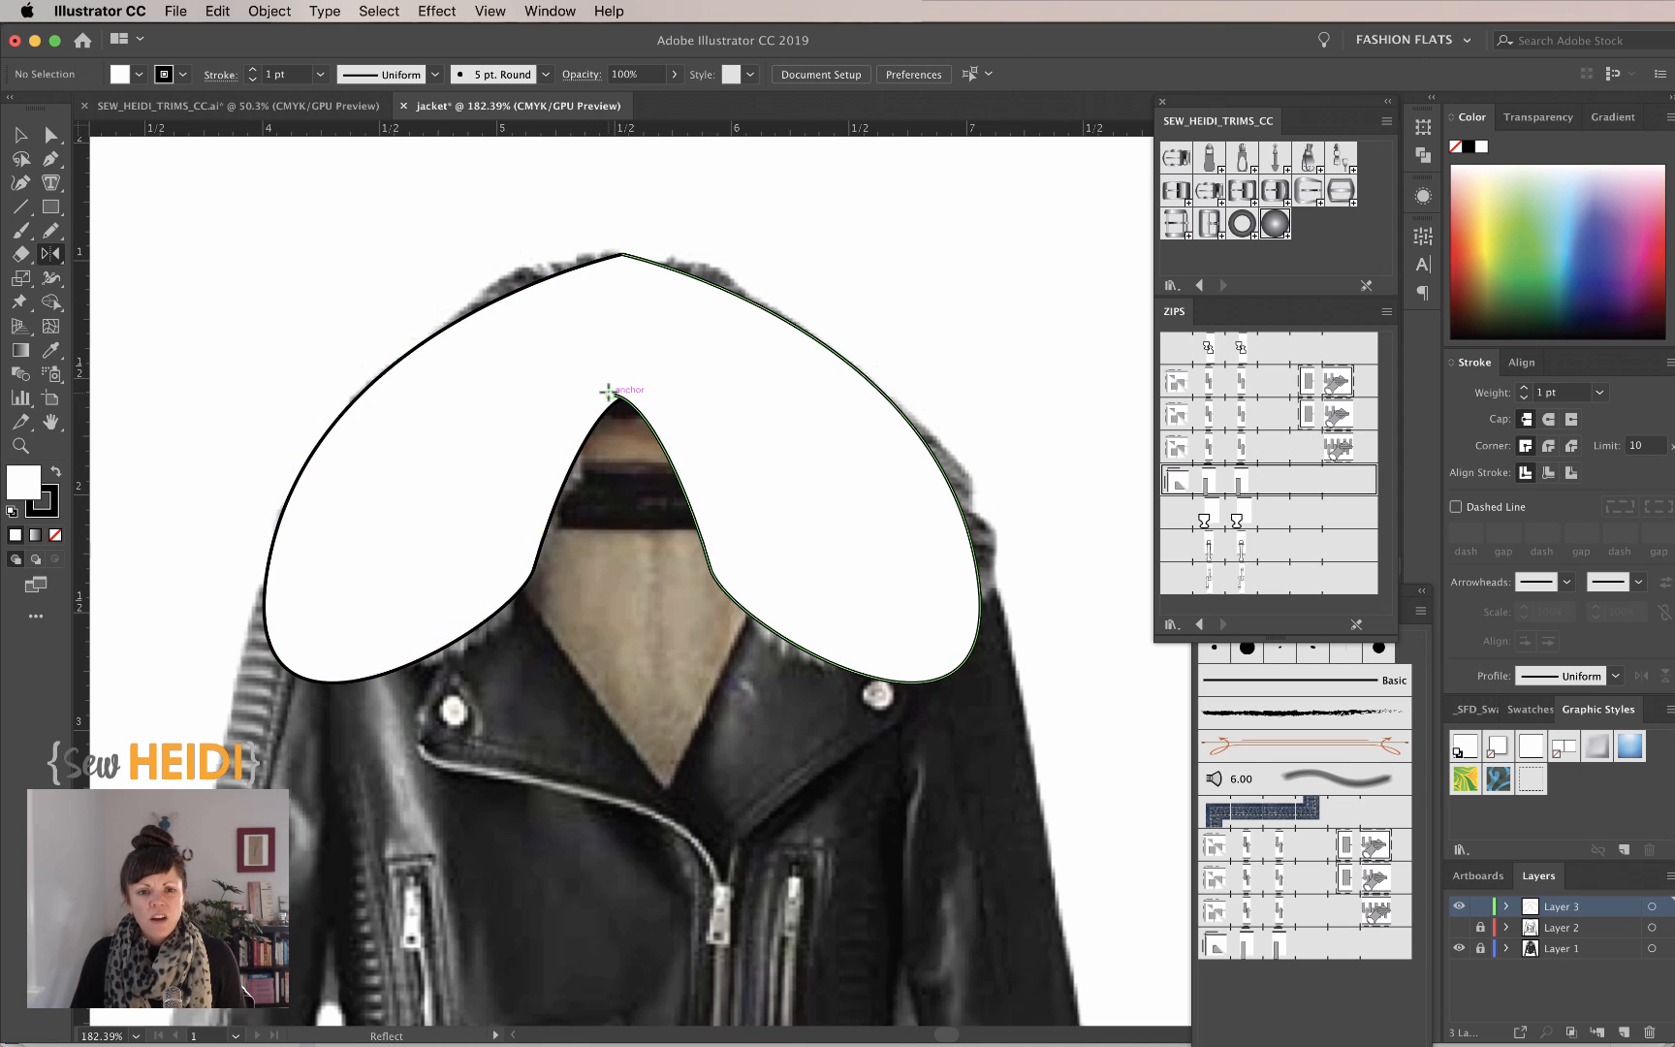
Average and join the two collar halves' endpoints at the inner neckline centre and at the top centre into one closed shape
key("a")
left_click_drag(598, 375, 647, 407)
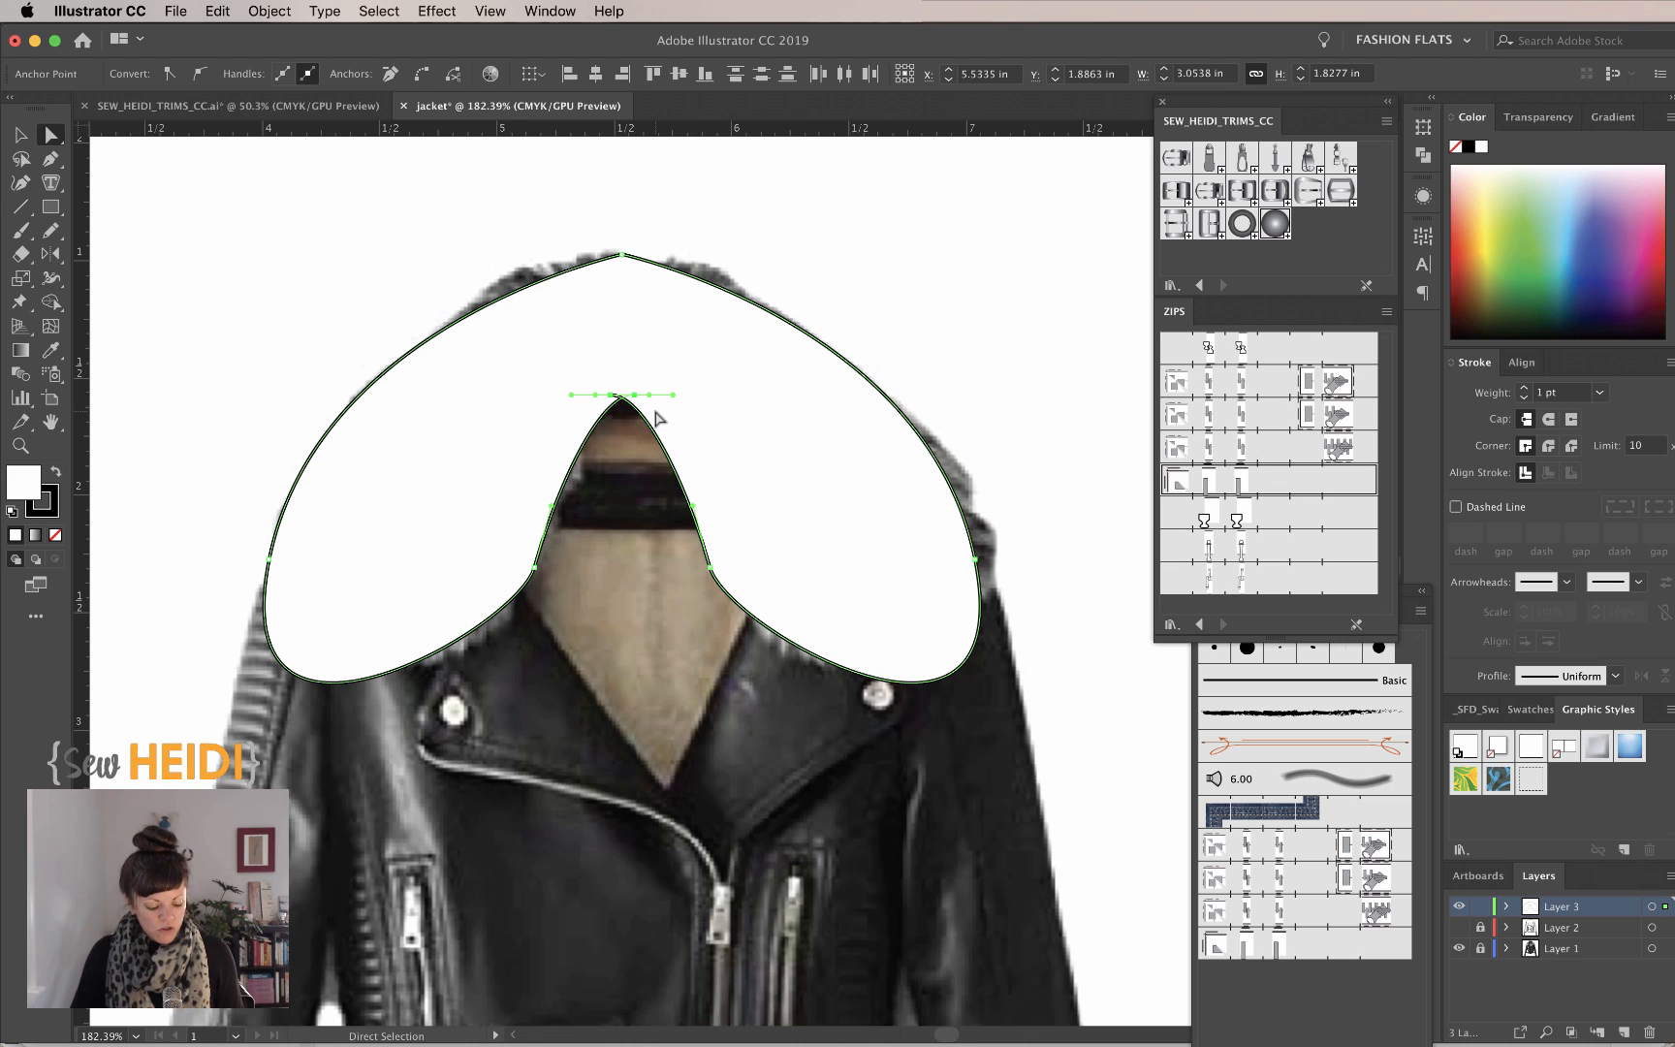
key("super")
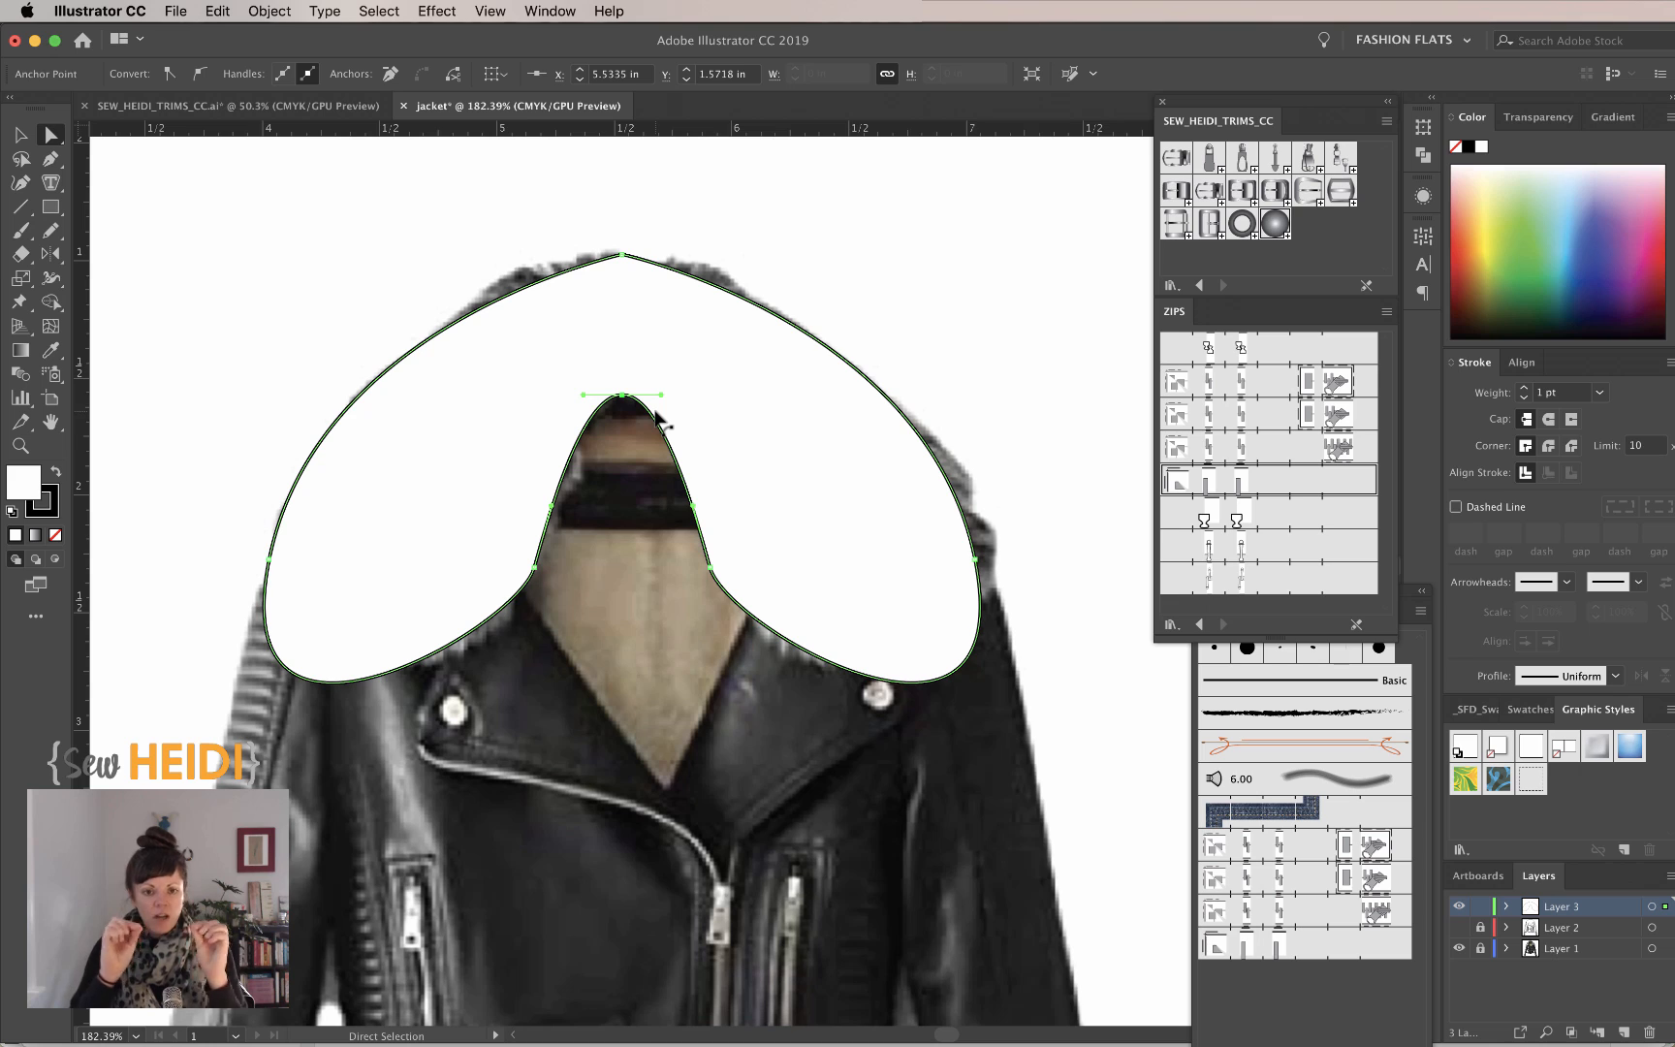
left_click(653, 281)
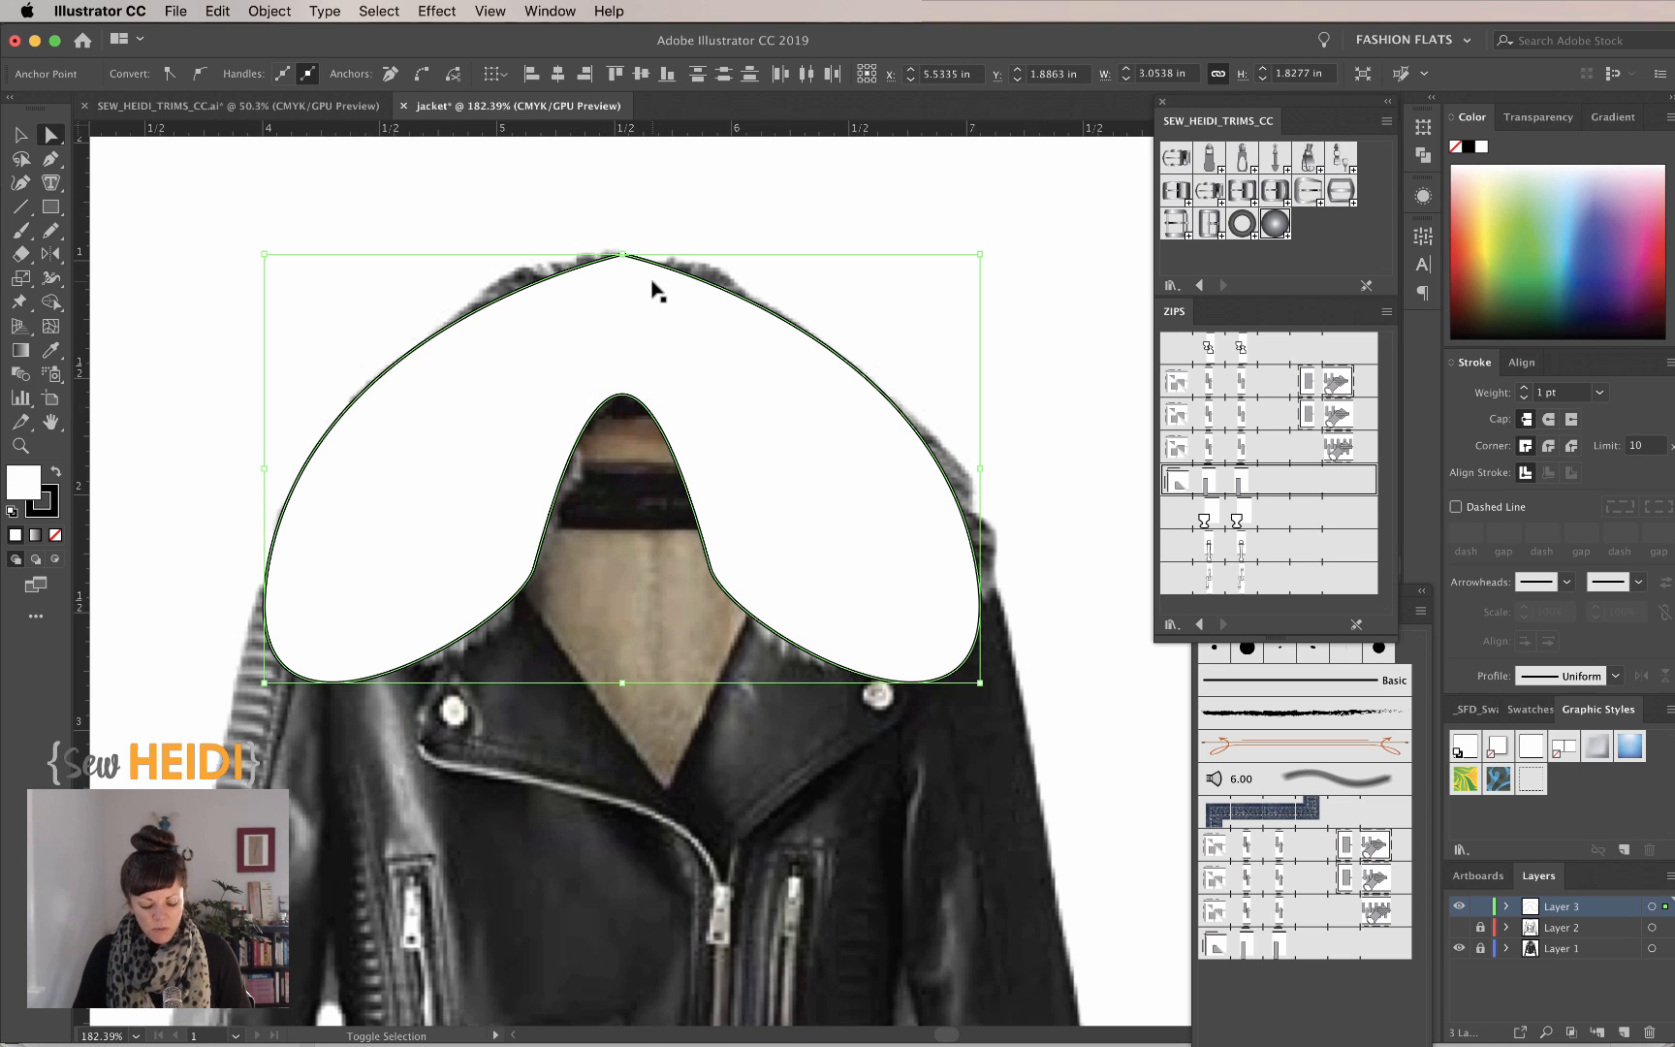
key("super+j")
key("Return")
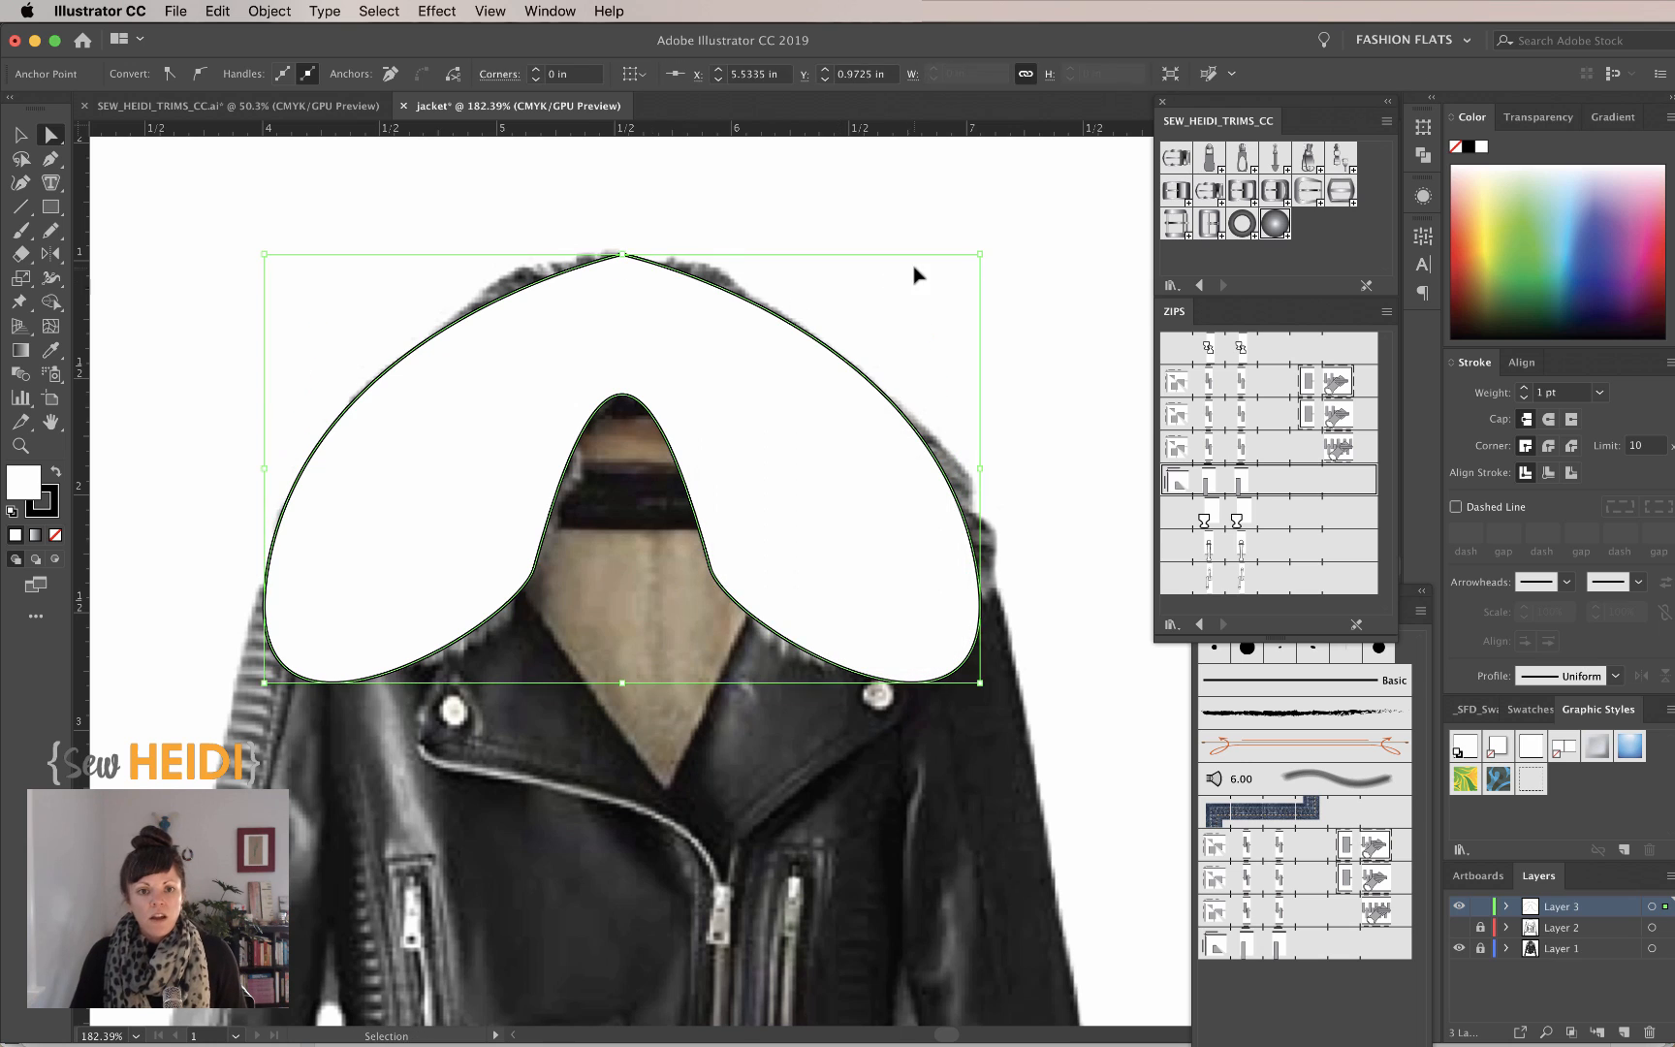
Start a Roughen effect on the collar with preview on and a relative size of 1%
key("v")
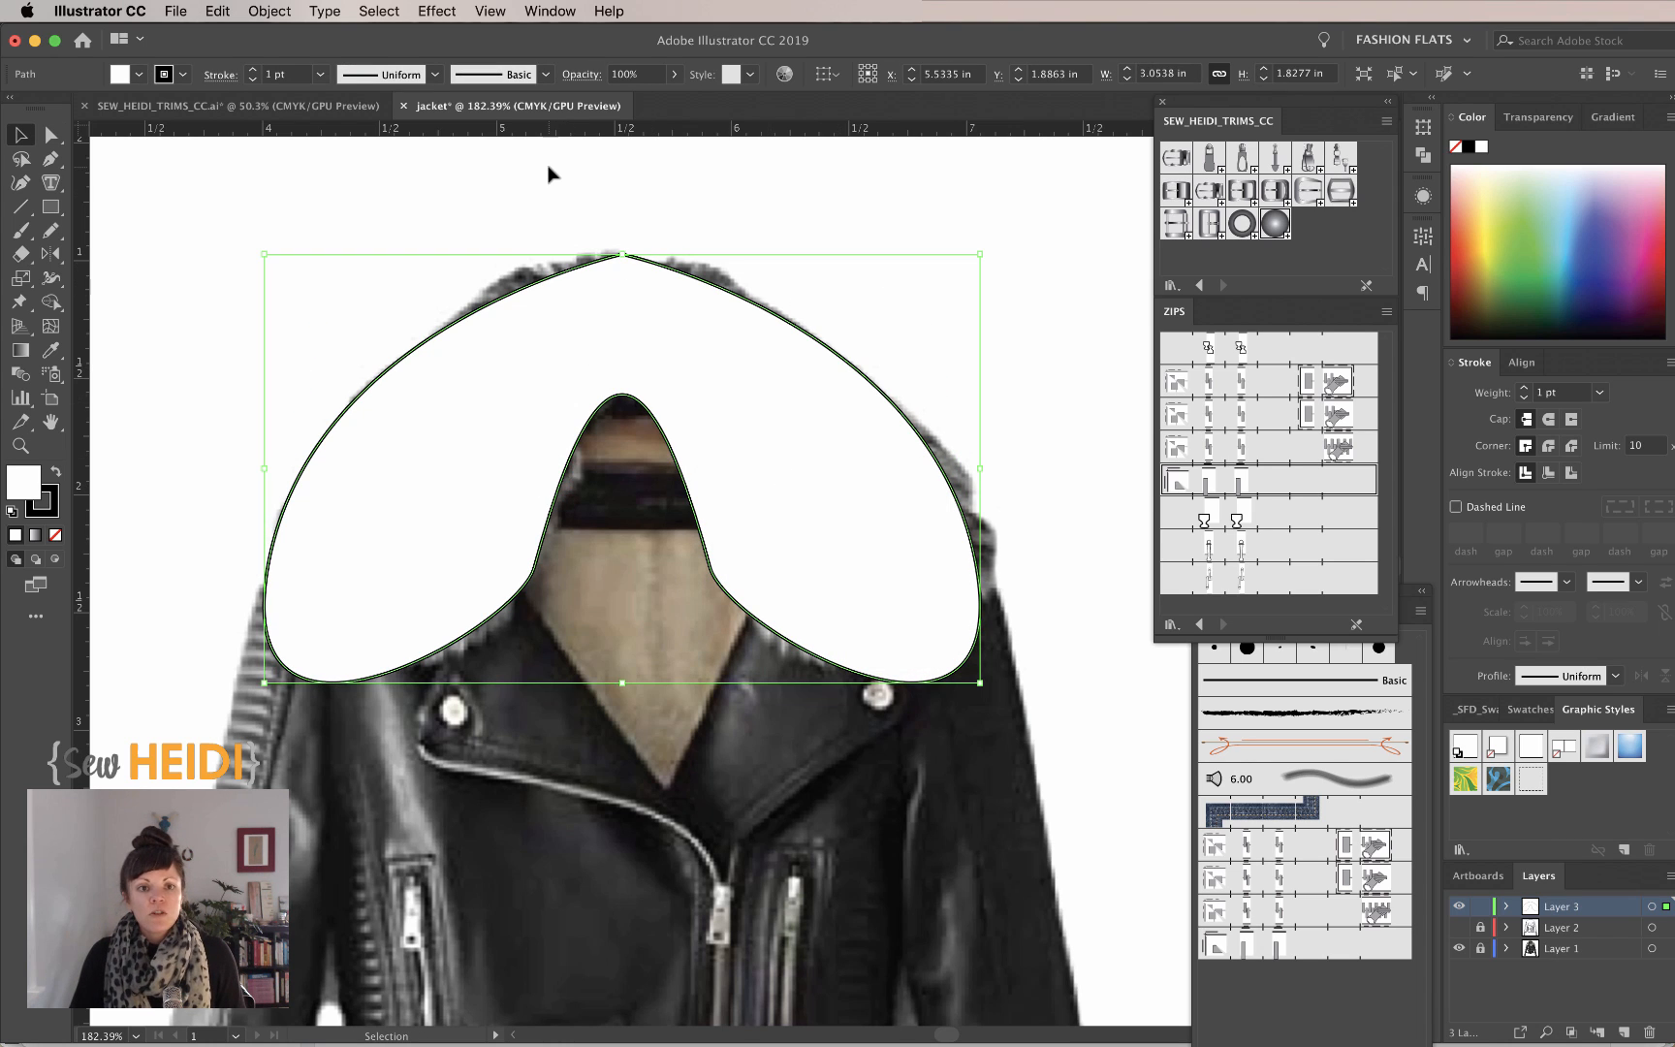
left_click(437, 11)
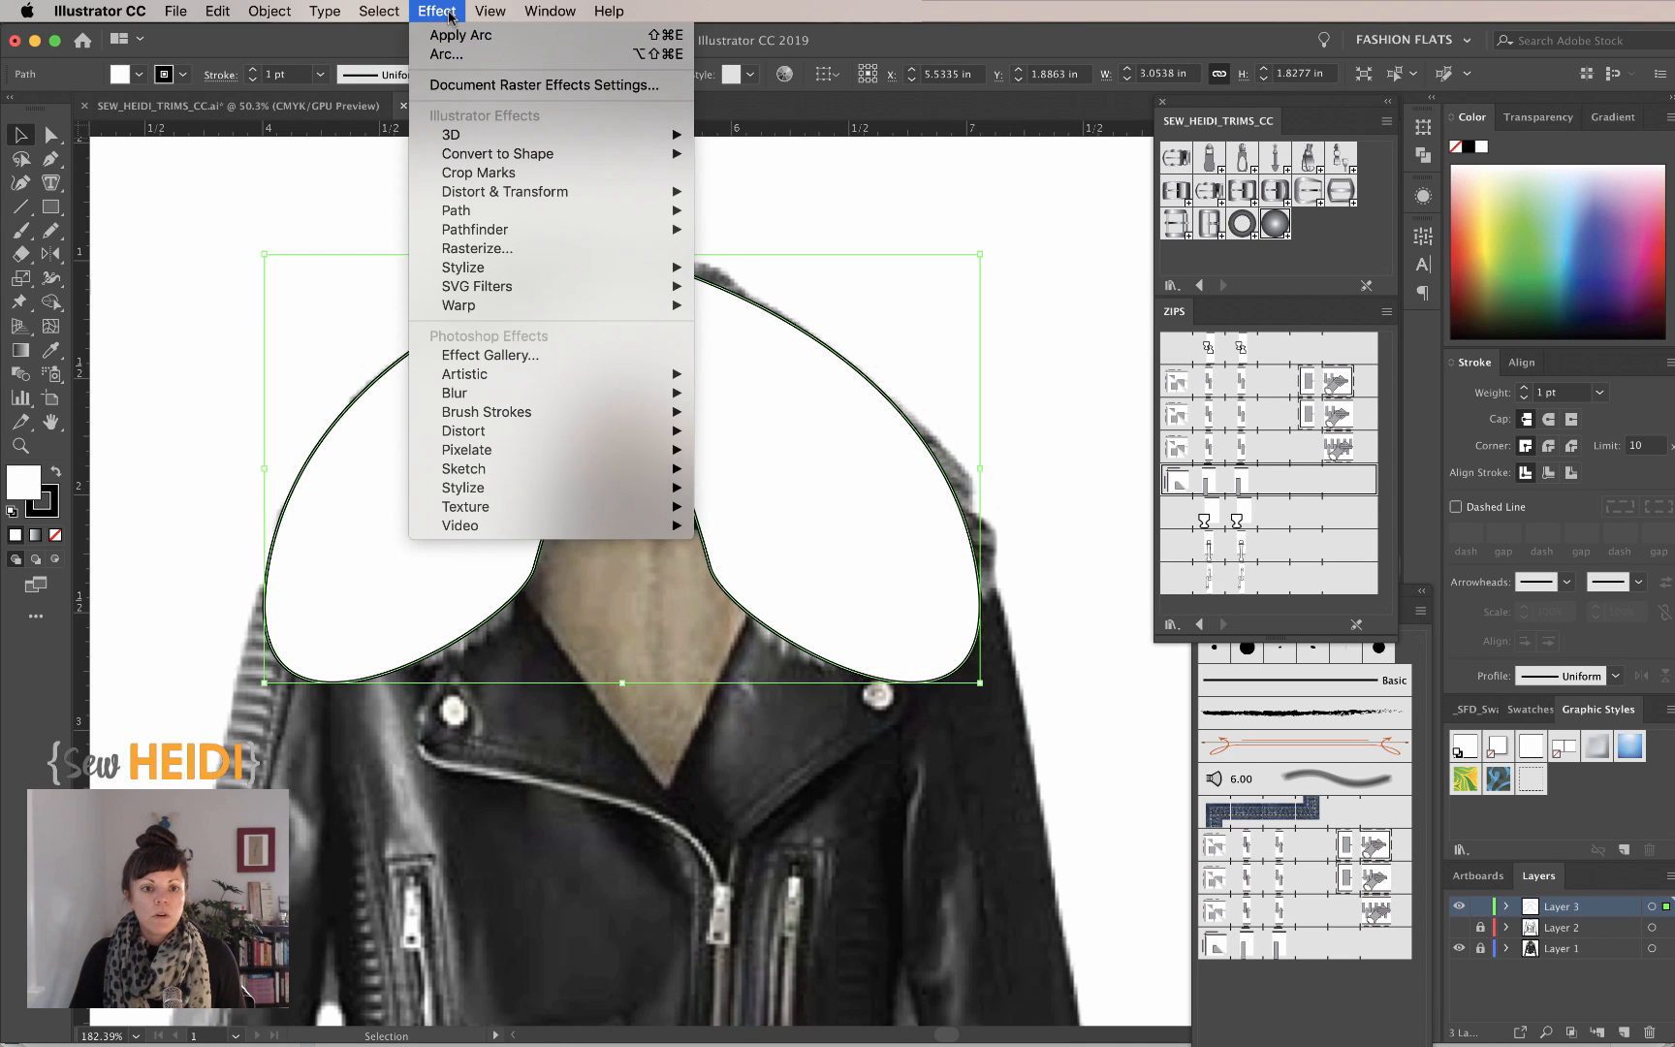
mouse_move(480, 201)
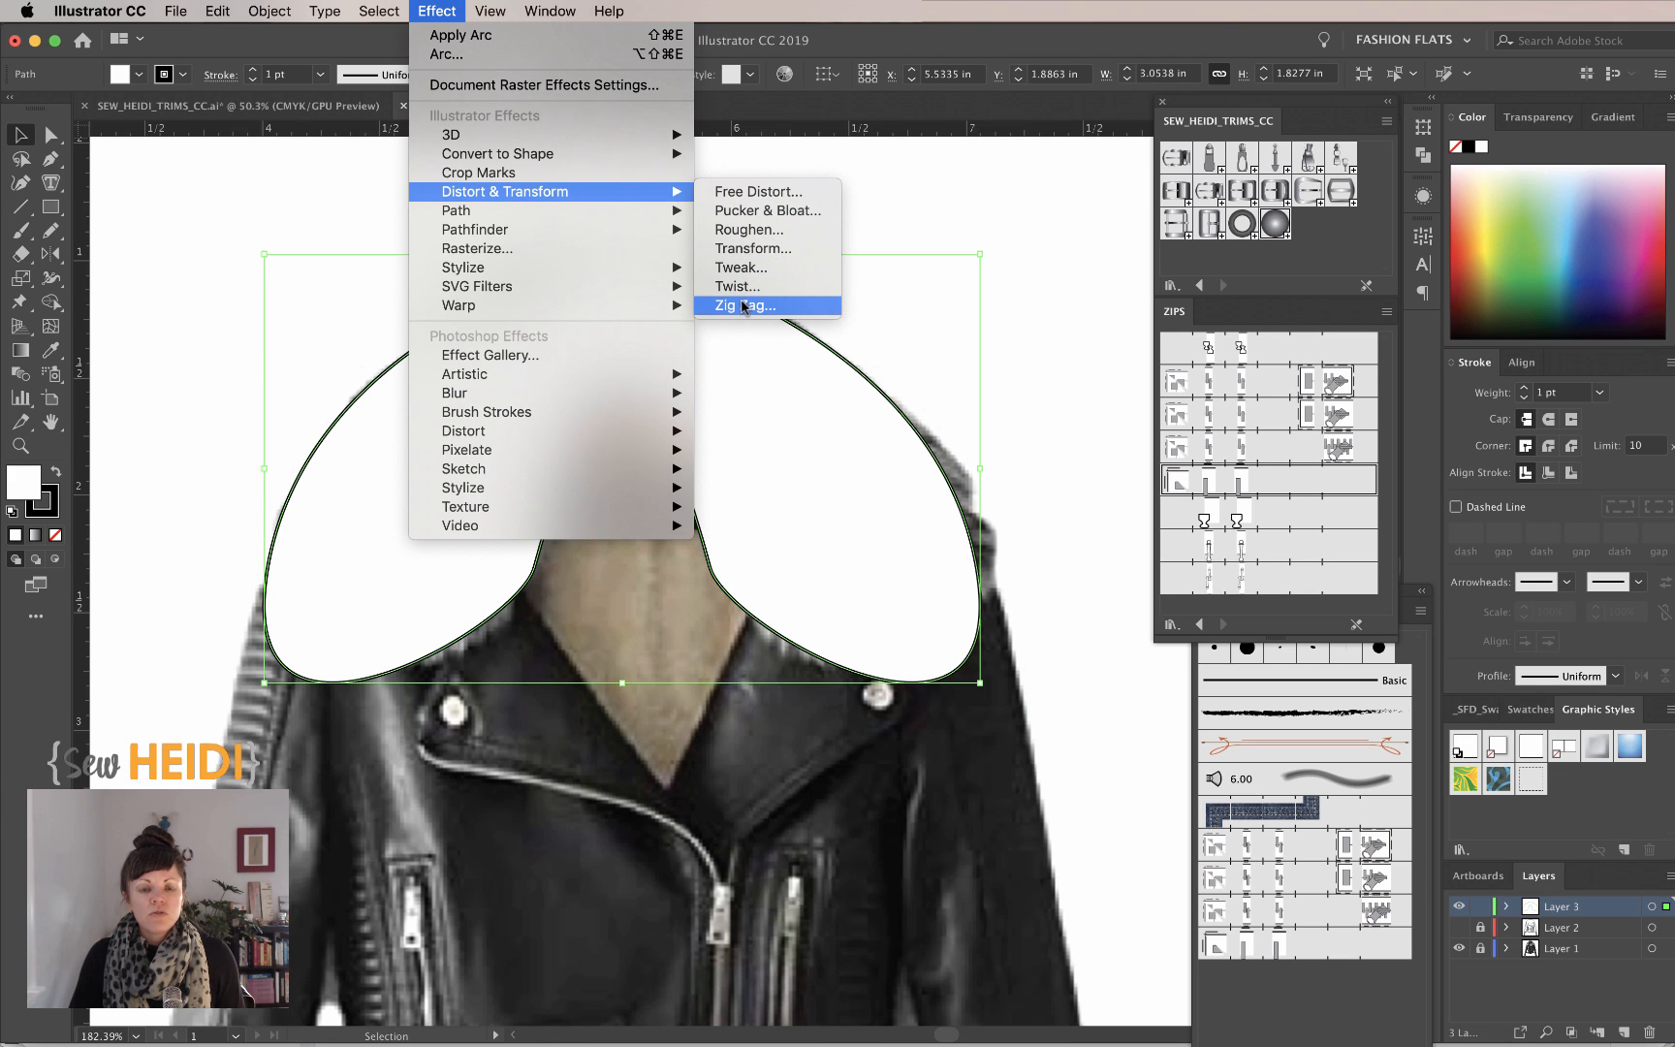
left_click(736, 233)
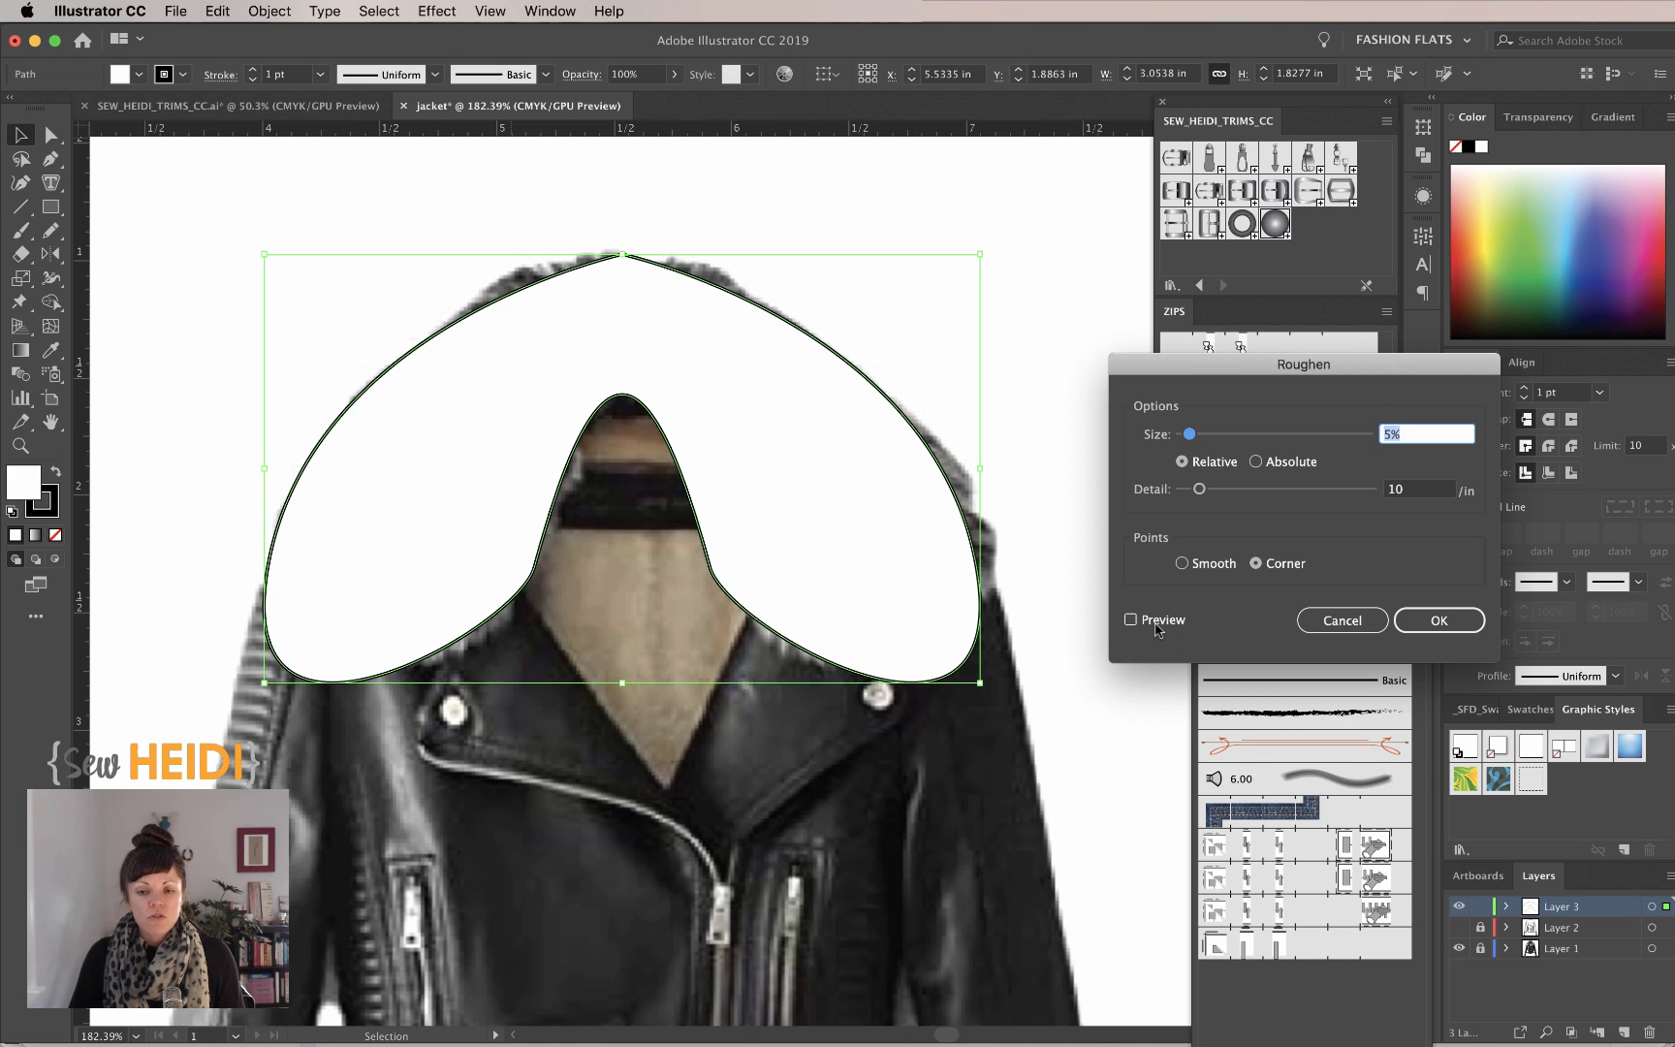
left_click(1156, 628)
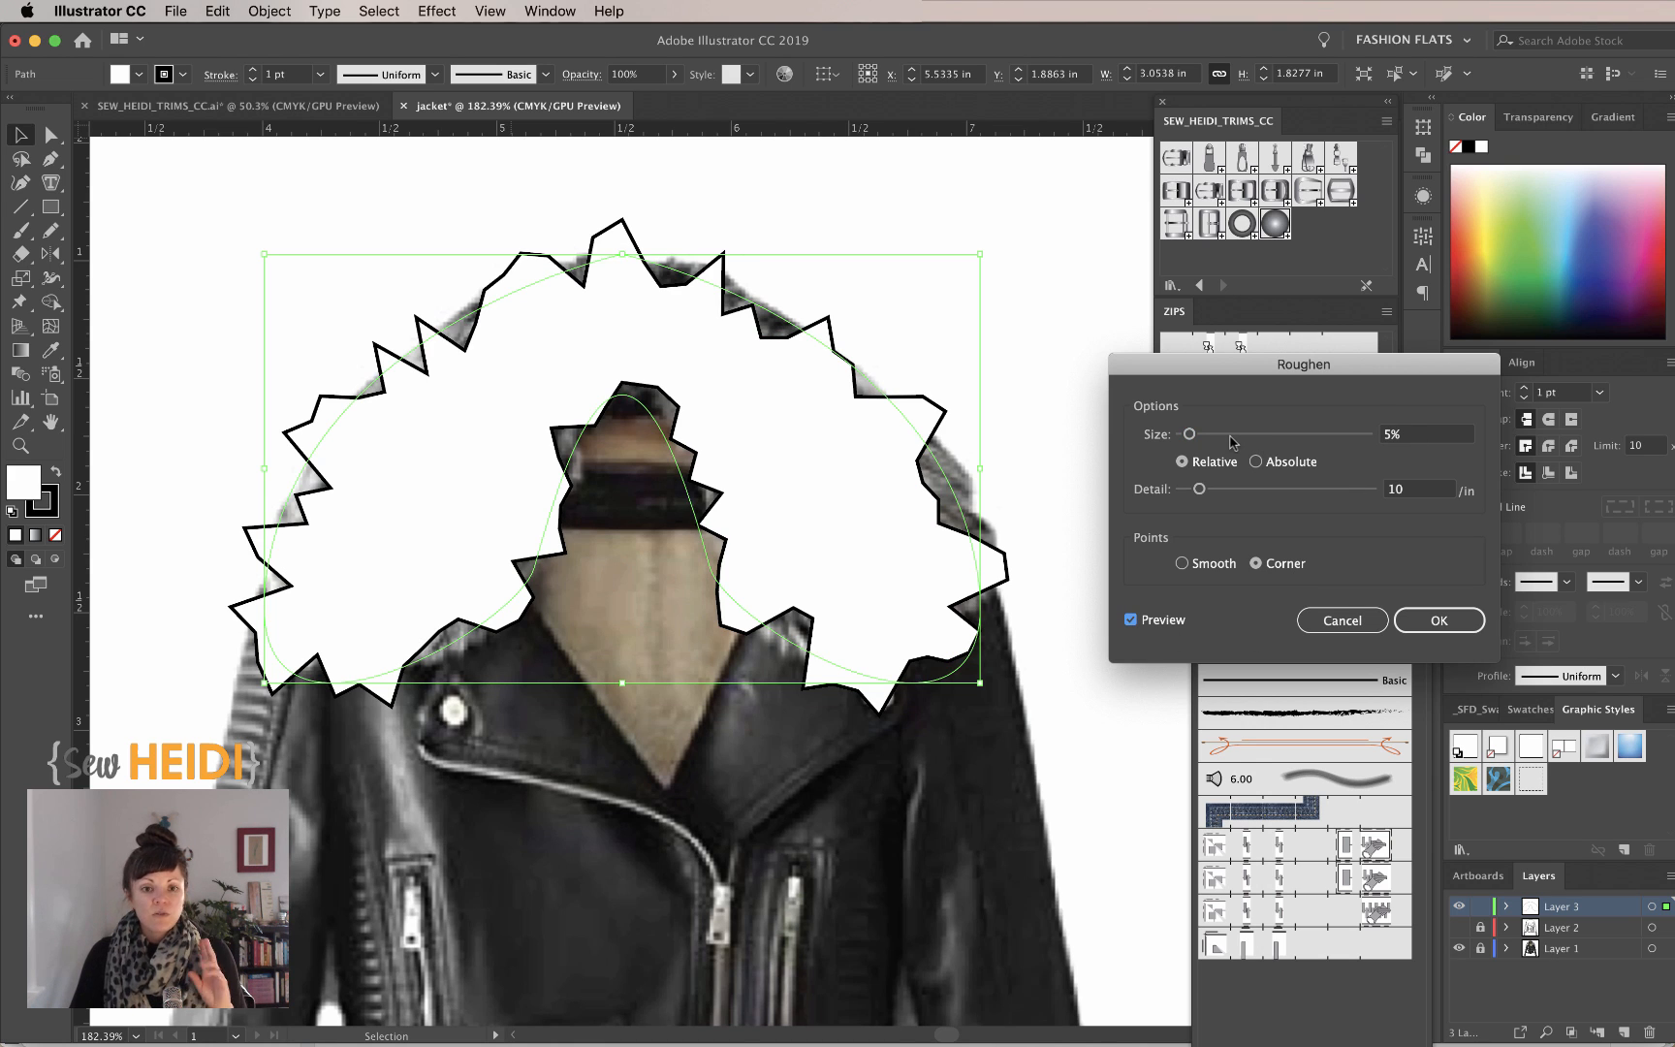
left_click(1416, 434)
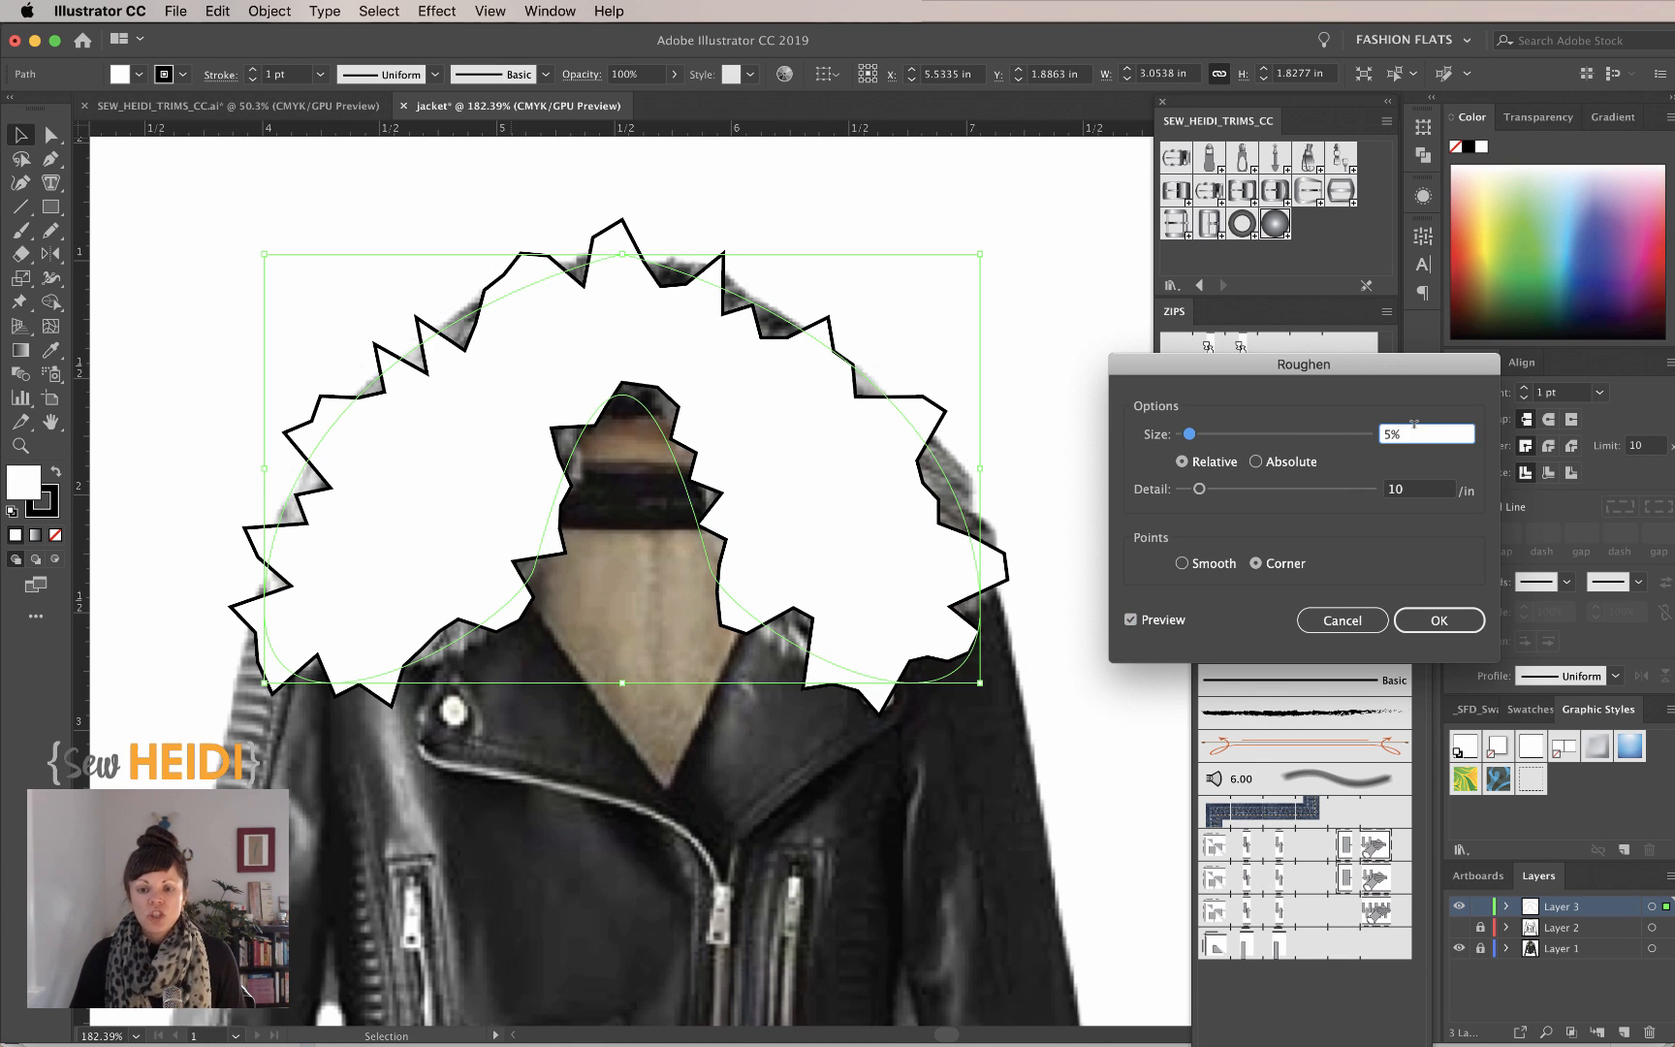
key("Down")
key("Down")
key("Down")
key("Down")
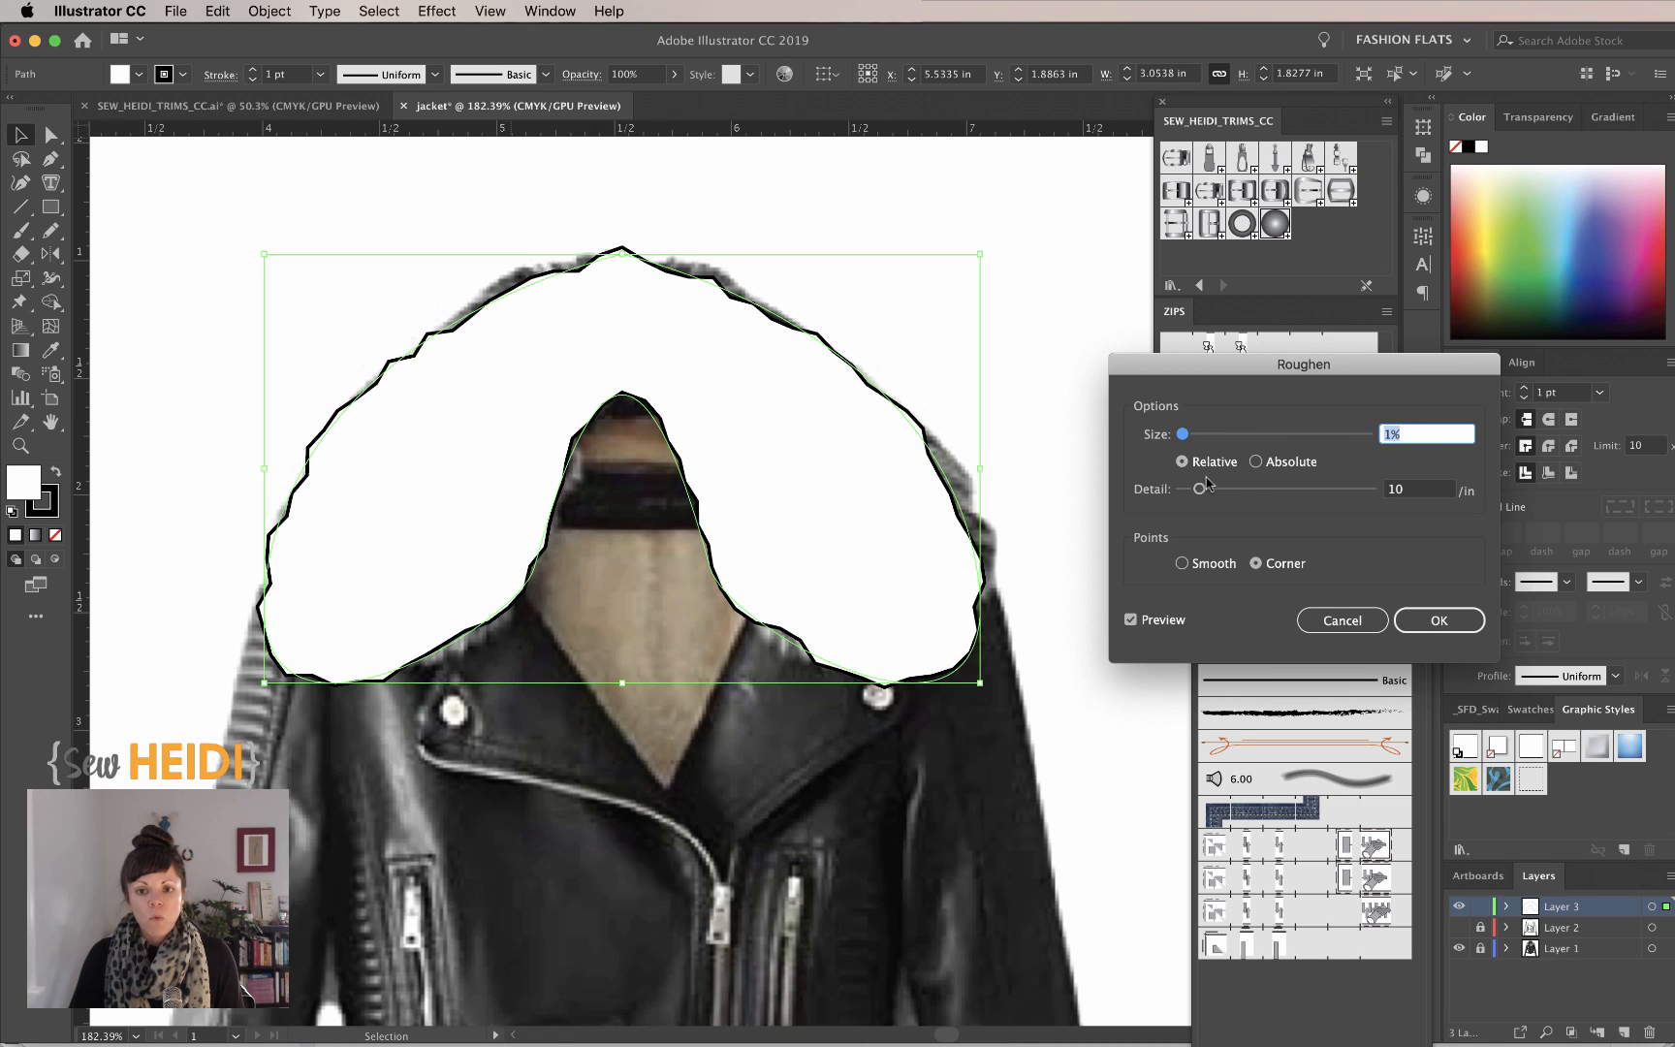
Set the Roughen points to Smooth and the detail to 21/in, apply the effect, and deselect the collar
left_click(1186, 565)
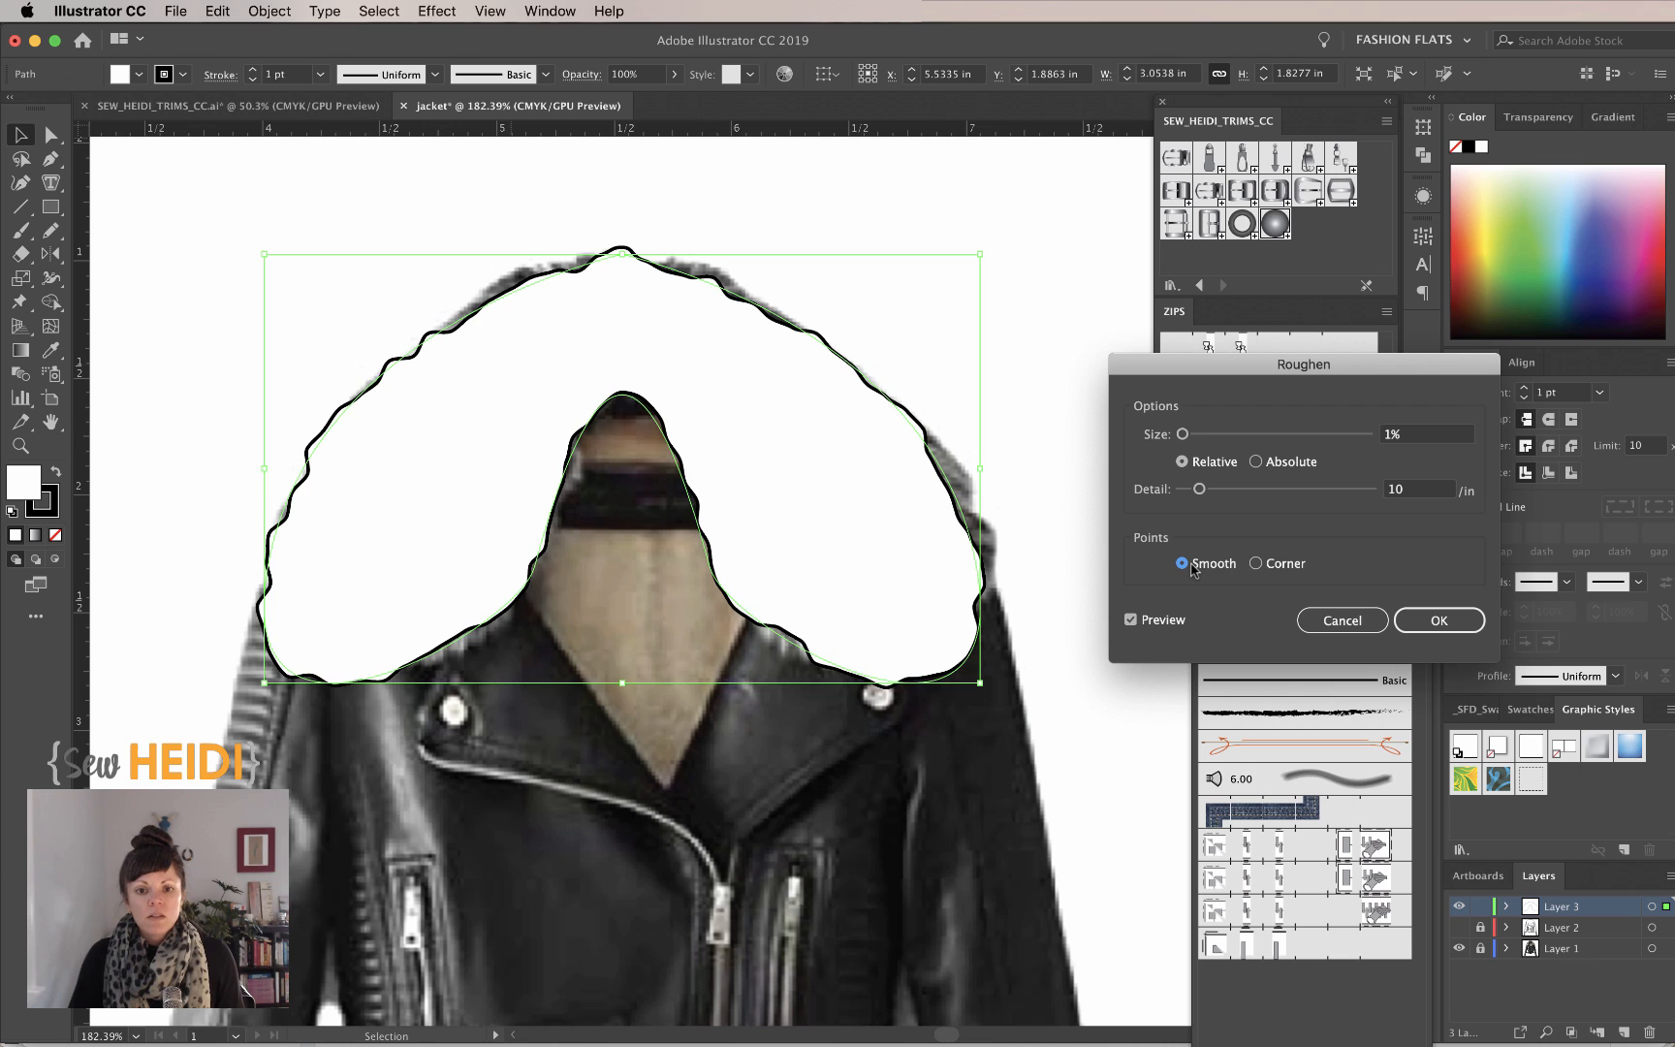
double_click(1421, 498)
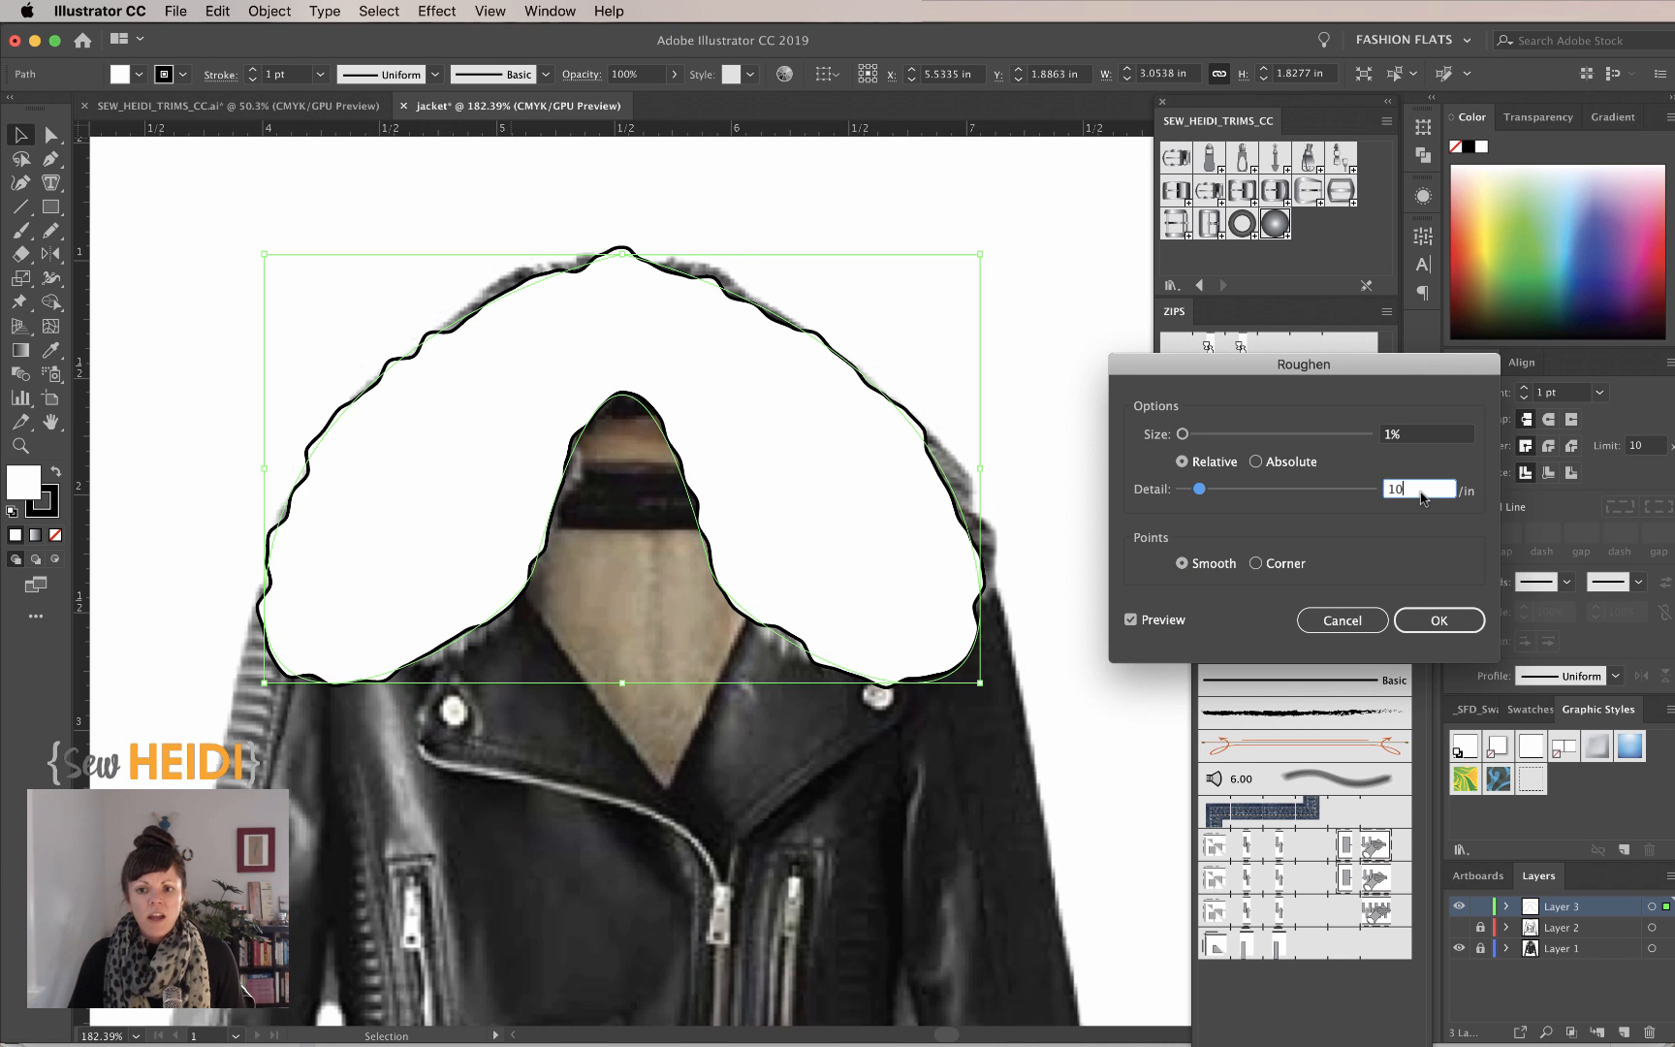
key("Up")
key("Up")
key("Up")
key("Up")
key("Up")
key("Up")
key("Up")
key("Up")
key("Up")
key("Up")
key("Up")
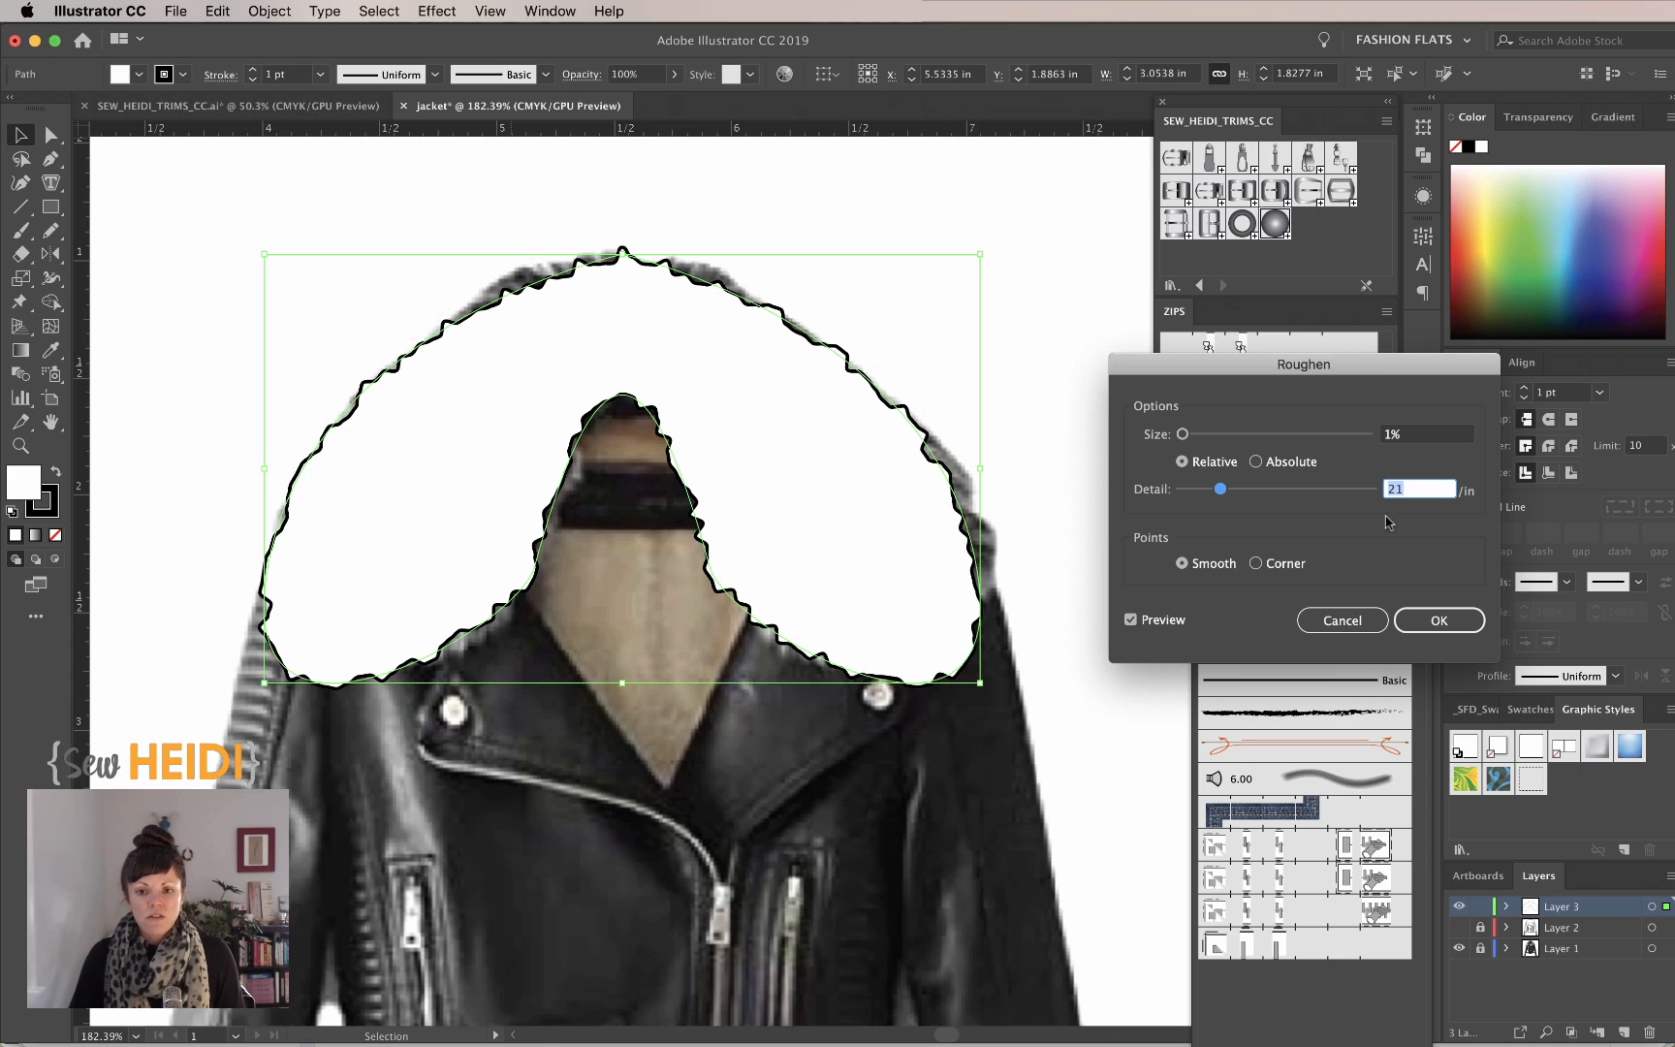
left_click(1165, 623)
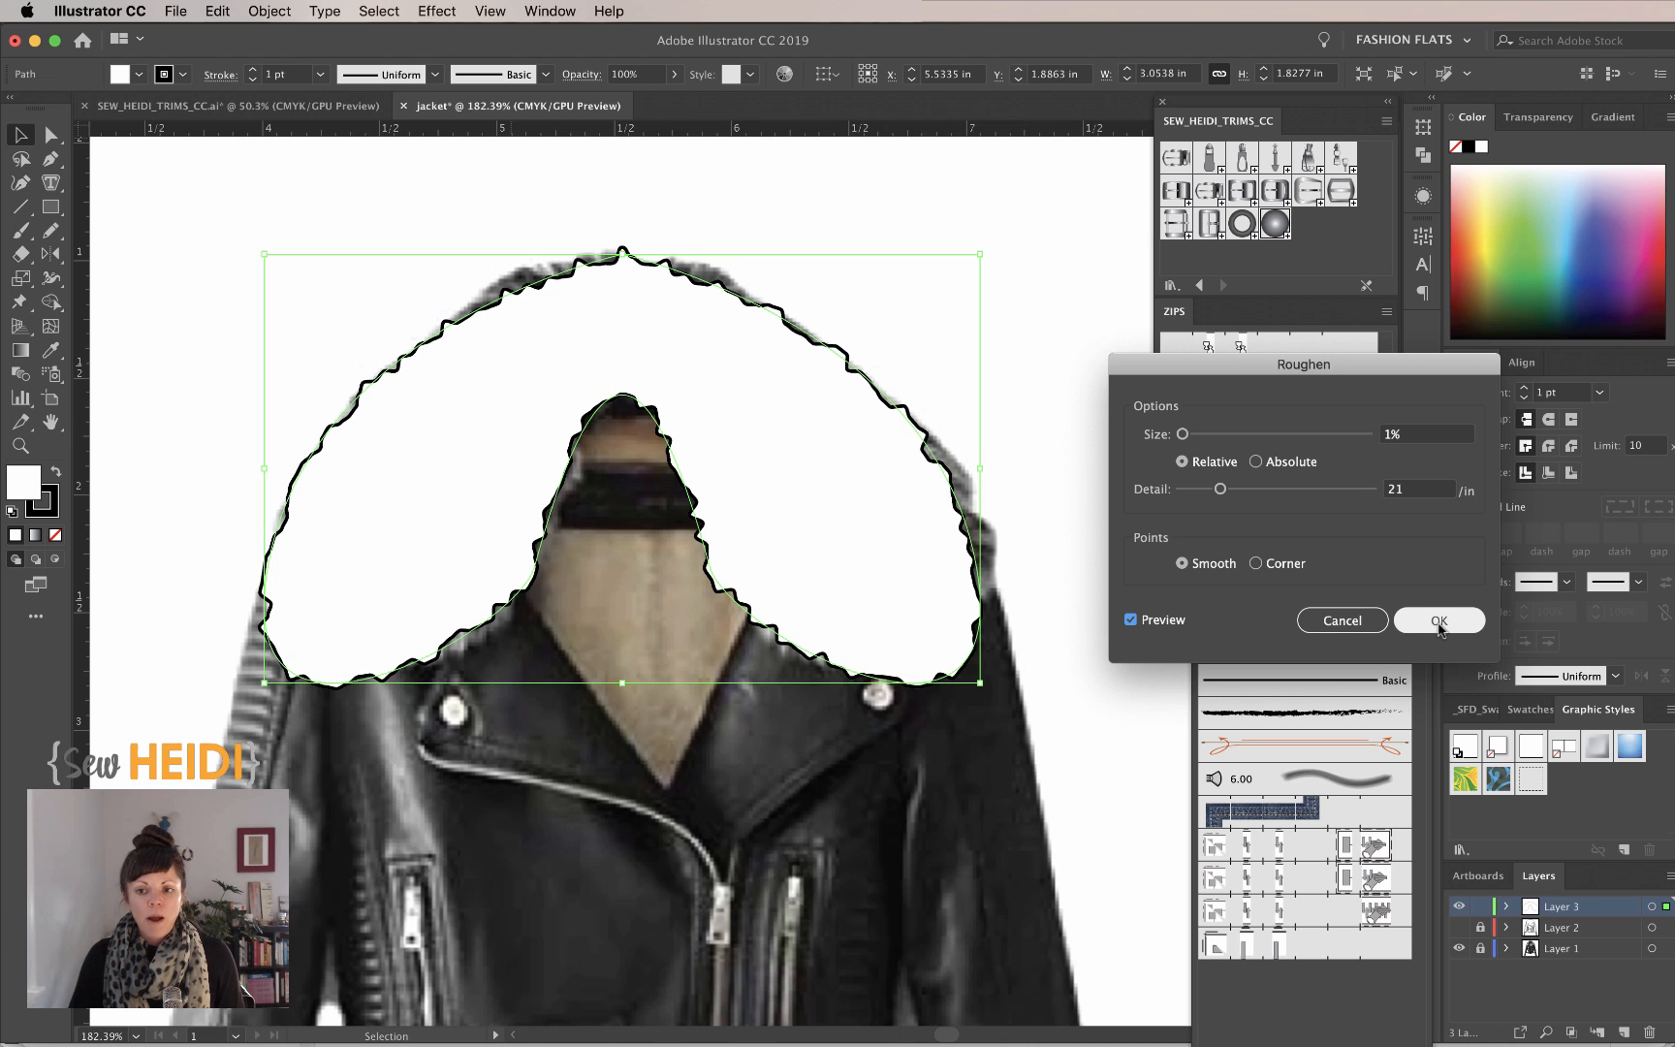
left_click(1439, 623)
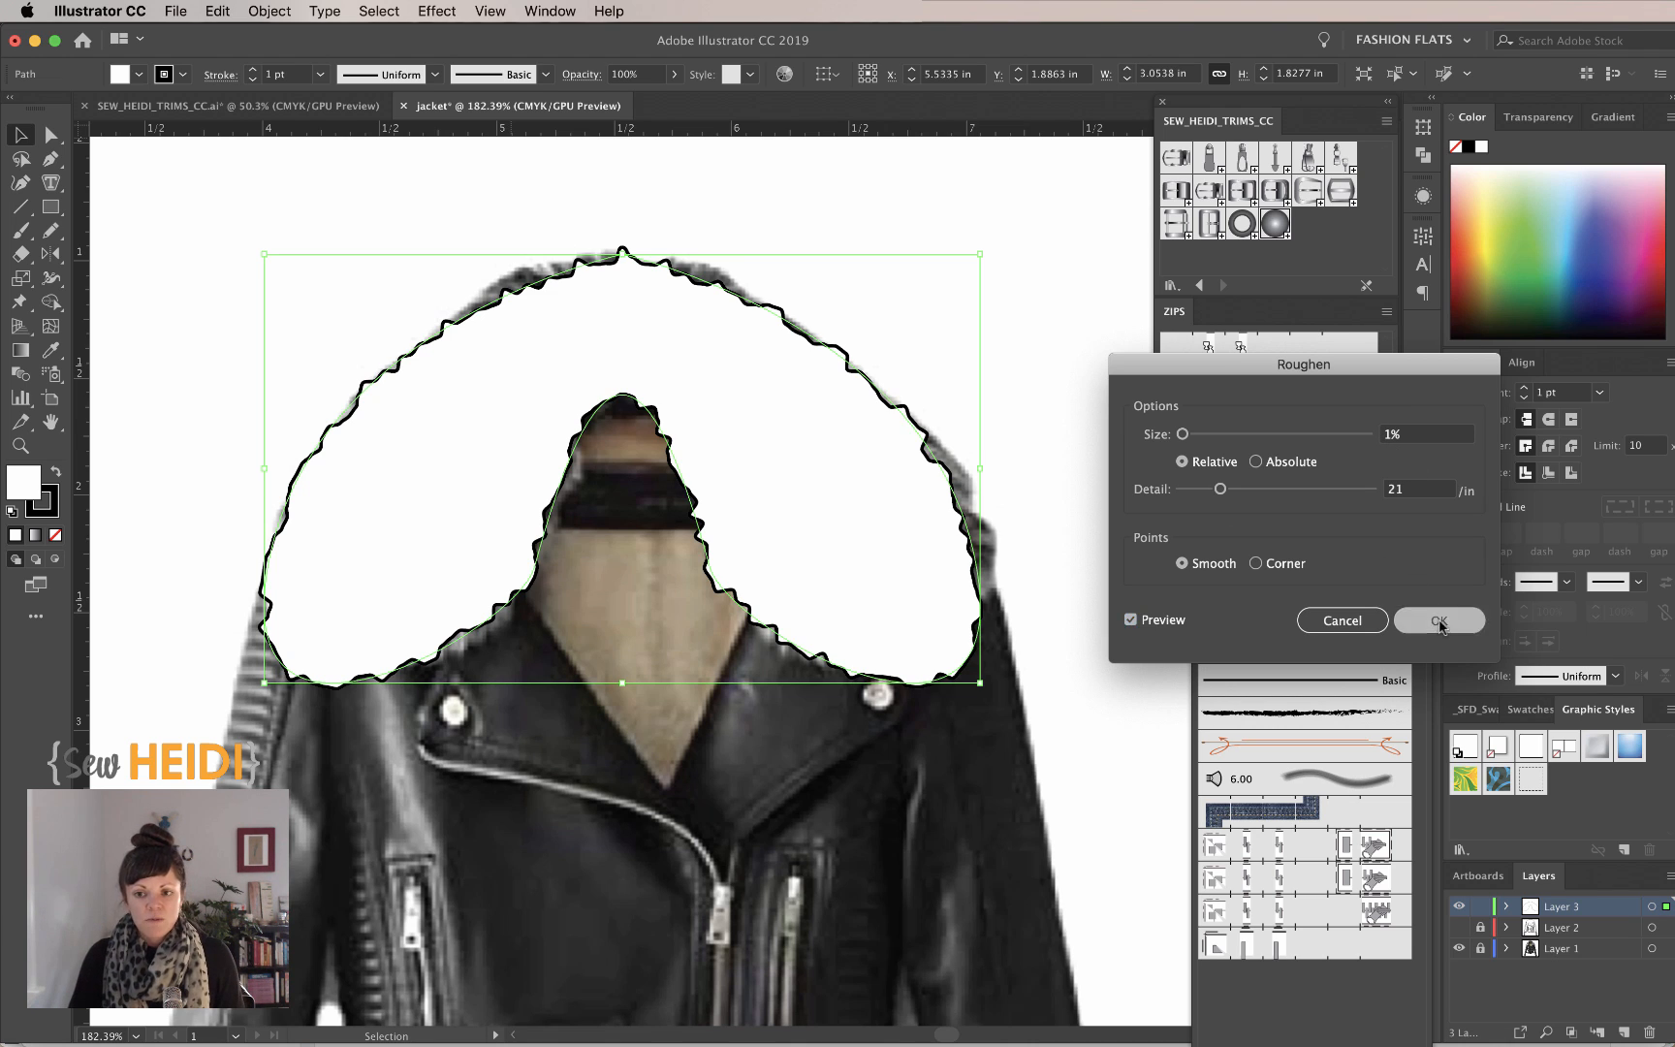
left_click(1062, 370)
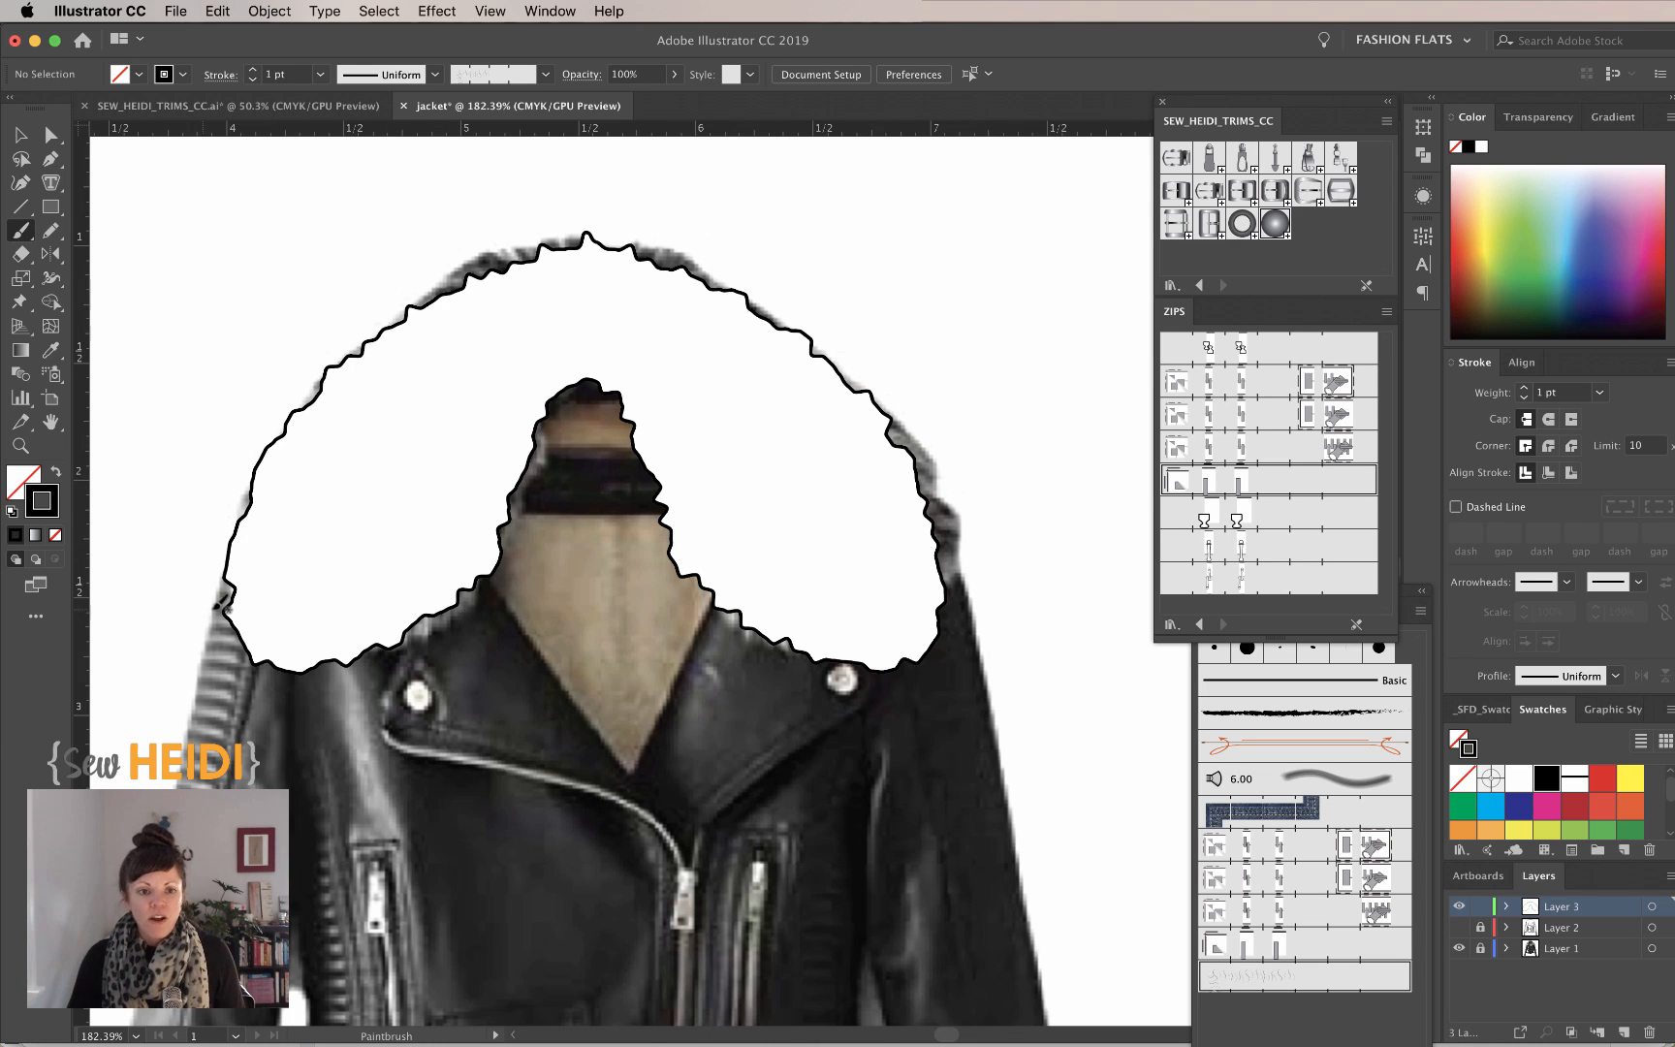
Try painting fur strokes around the collar's edges with the fur pattern brush, and undo the last stroke
left_click(1219, 972)
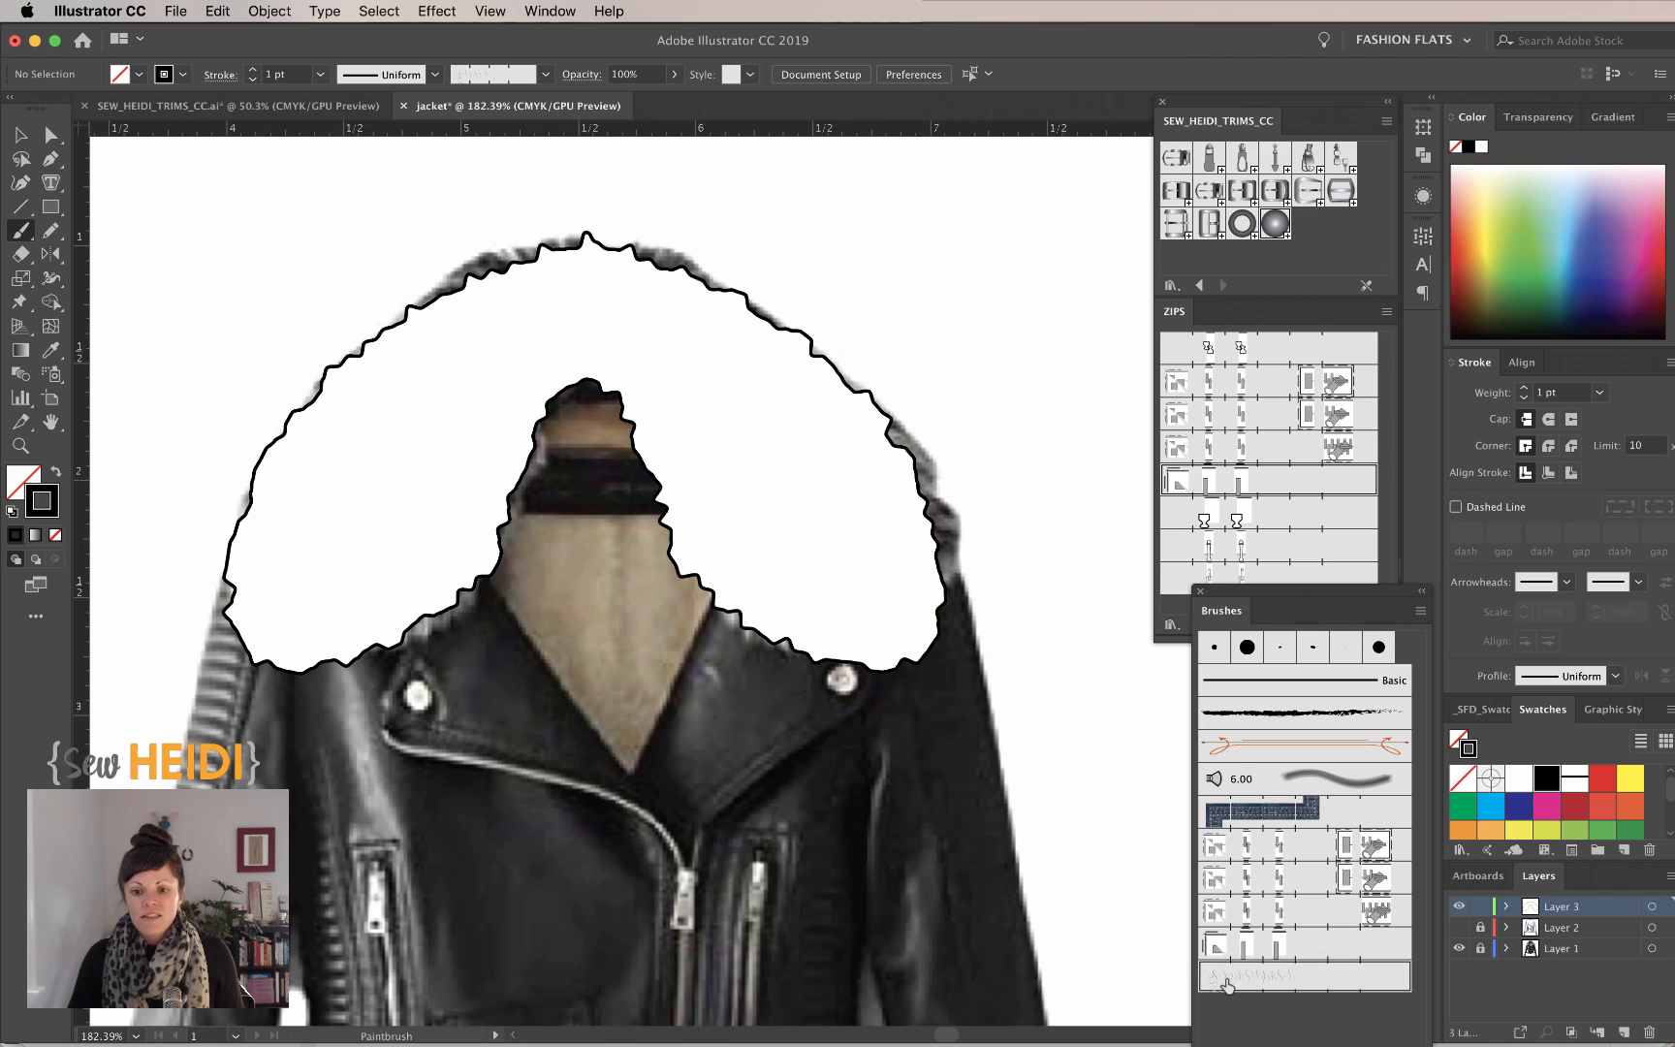
mouse_move(258, 626)
left_mouse_down()
mouse_move(266, 501)
mouse_move(305, 428)
mouse_move(467, 299)
mouse_move(559, 277)
mouse_move(670, 296)
mouse_move(830, 404)
mouse_move(892, 498)
mouse_move(910, 638)
mouse_move(378, 516)
left_mouse_up()
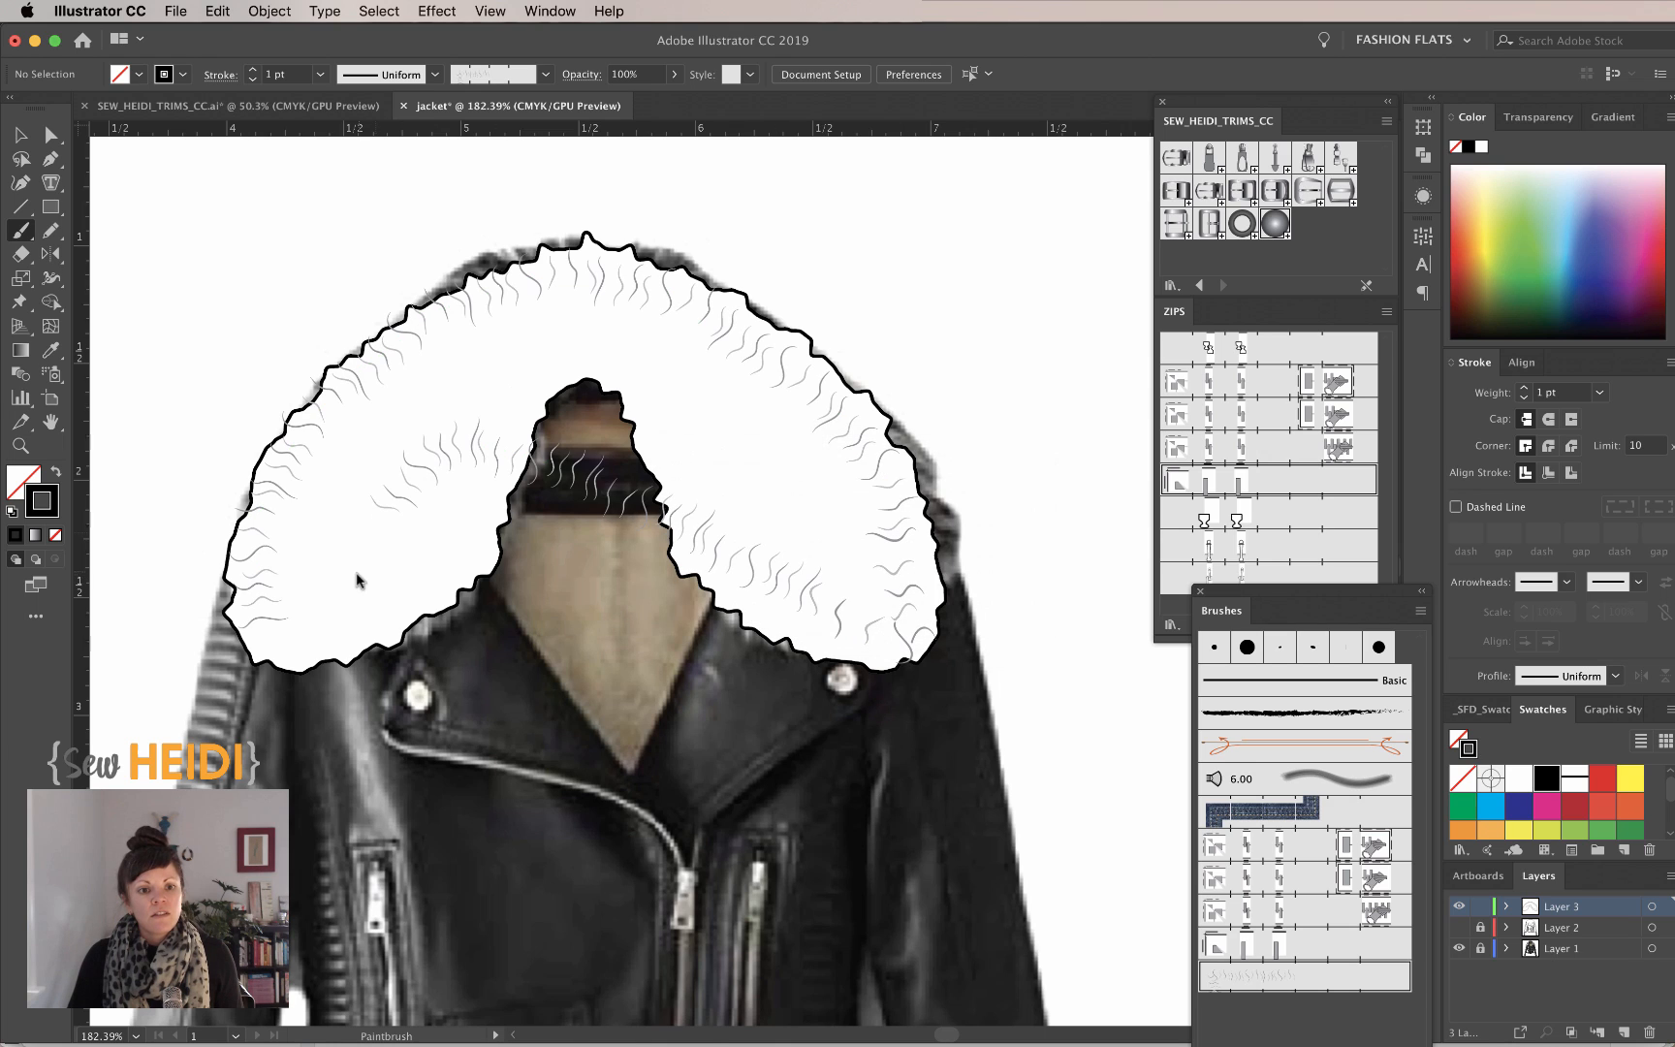
key("super+z")
Fill the left half of the collar with overlapping rows of fur using the Paintbrush and the fur pattern brush
mouse_move(260, 643)
left_mouse_down()
mouse_move(283, 476)
mouse_move(357, 383)
mouse_move(529, 286)
mouse_move(593, 271)
mouse_move(421, 384)
mouse_move(348, 474)
mouse_move(313, 628)
left_mouse_up()
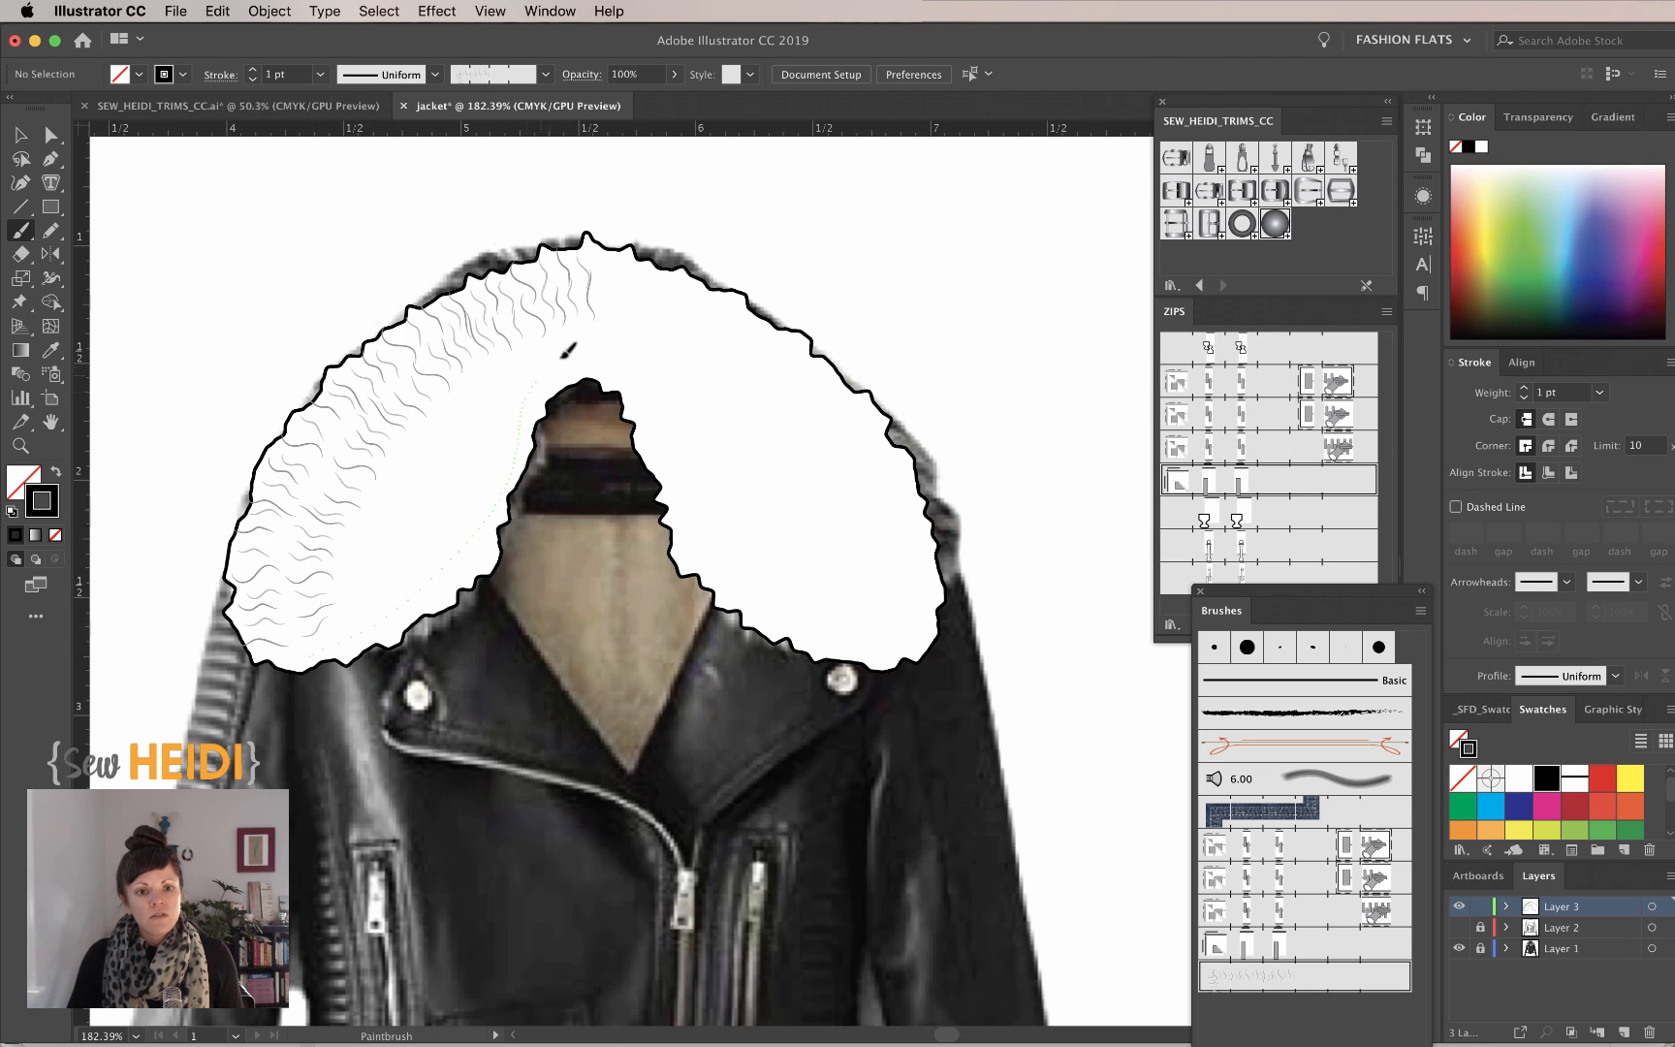
mouse_move(562, 358)
left_mouse_down()
mouse_move(580, 354)
mouse_move(499, 361)
left_mouse_up()
left_click_drag(358, 601, 355, 604)
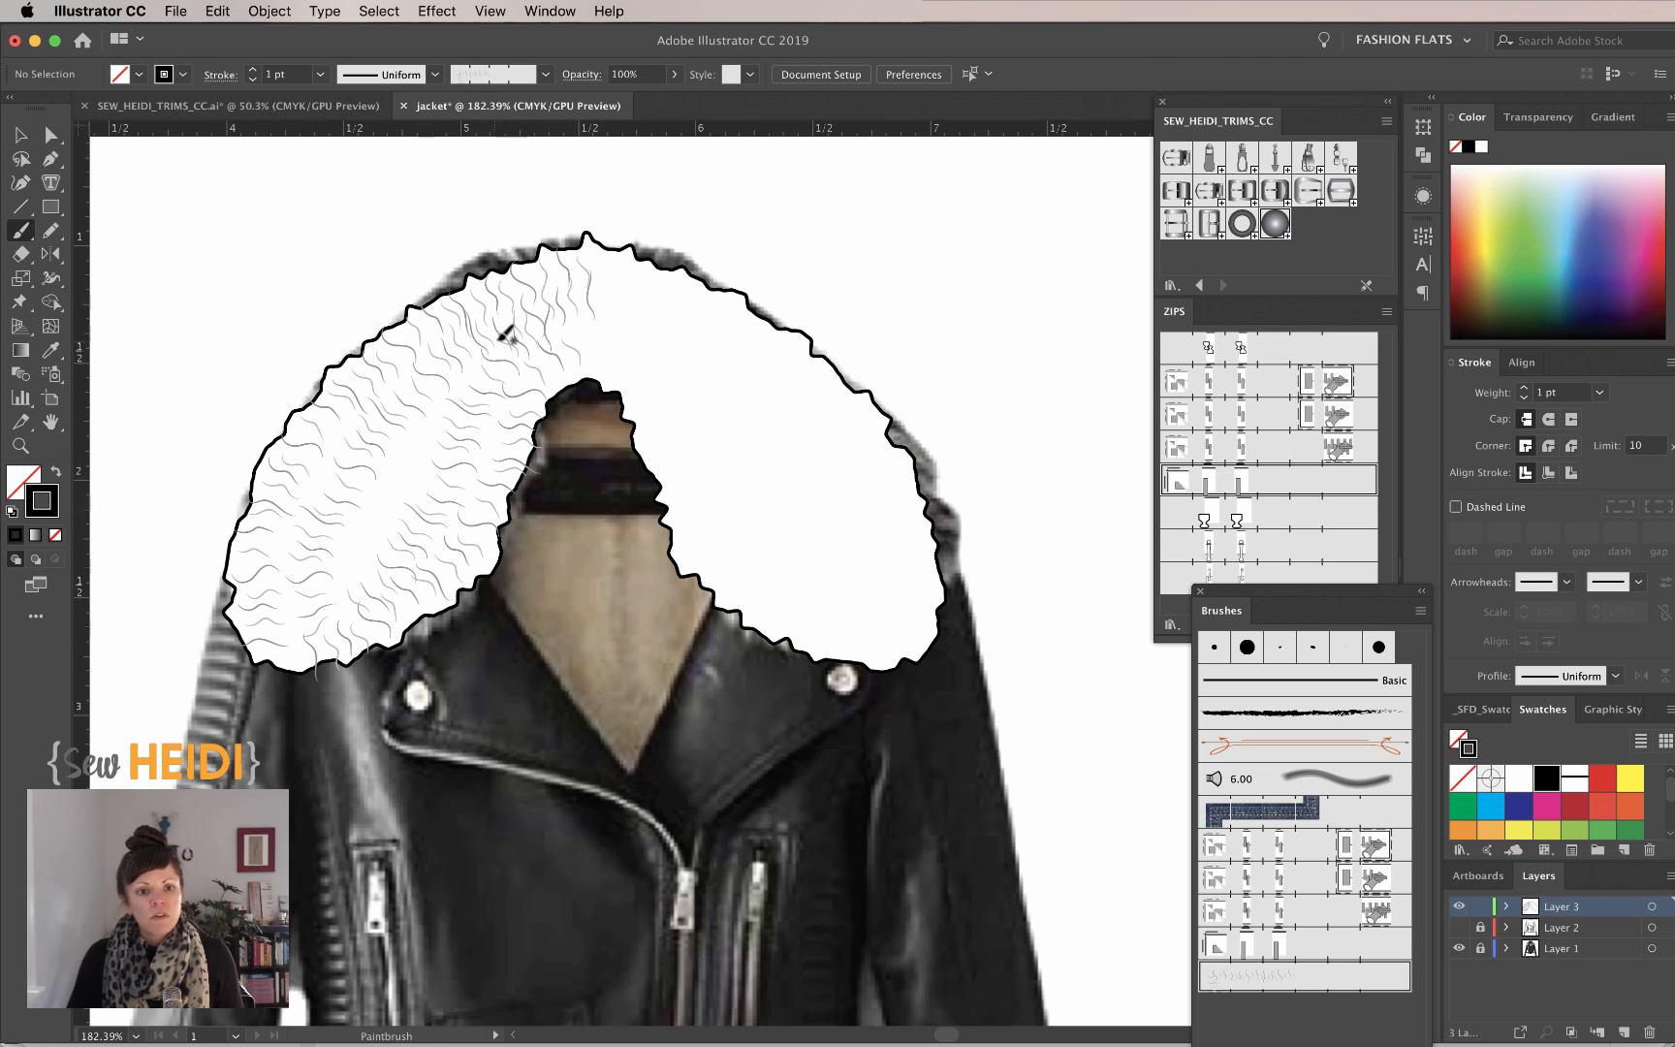
mouse_move(500, 341)
left_mouse_down()
mouse_move(426, 424)
mouse_move(369, 573)
left_mouse_up()
left_click_drag(454, 326, 346, 419)
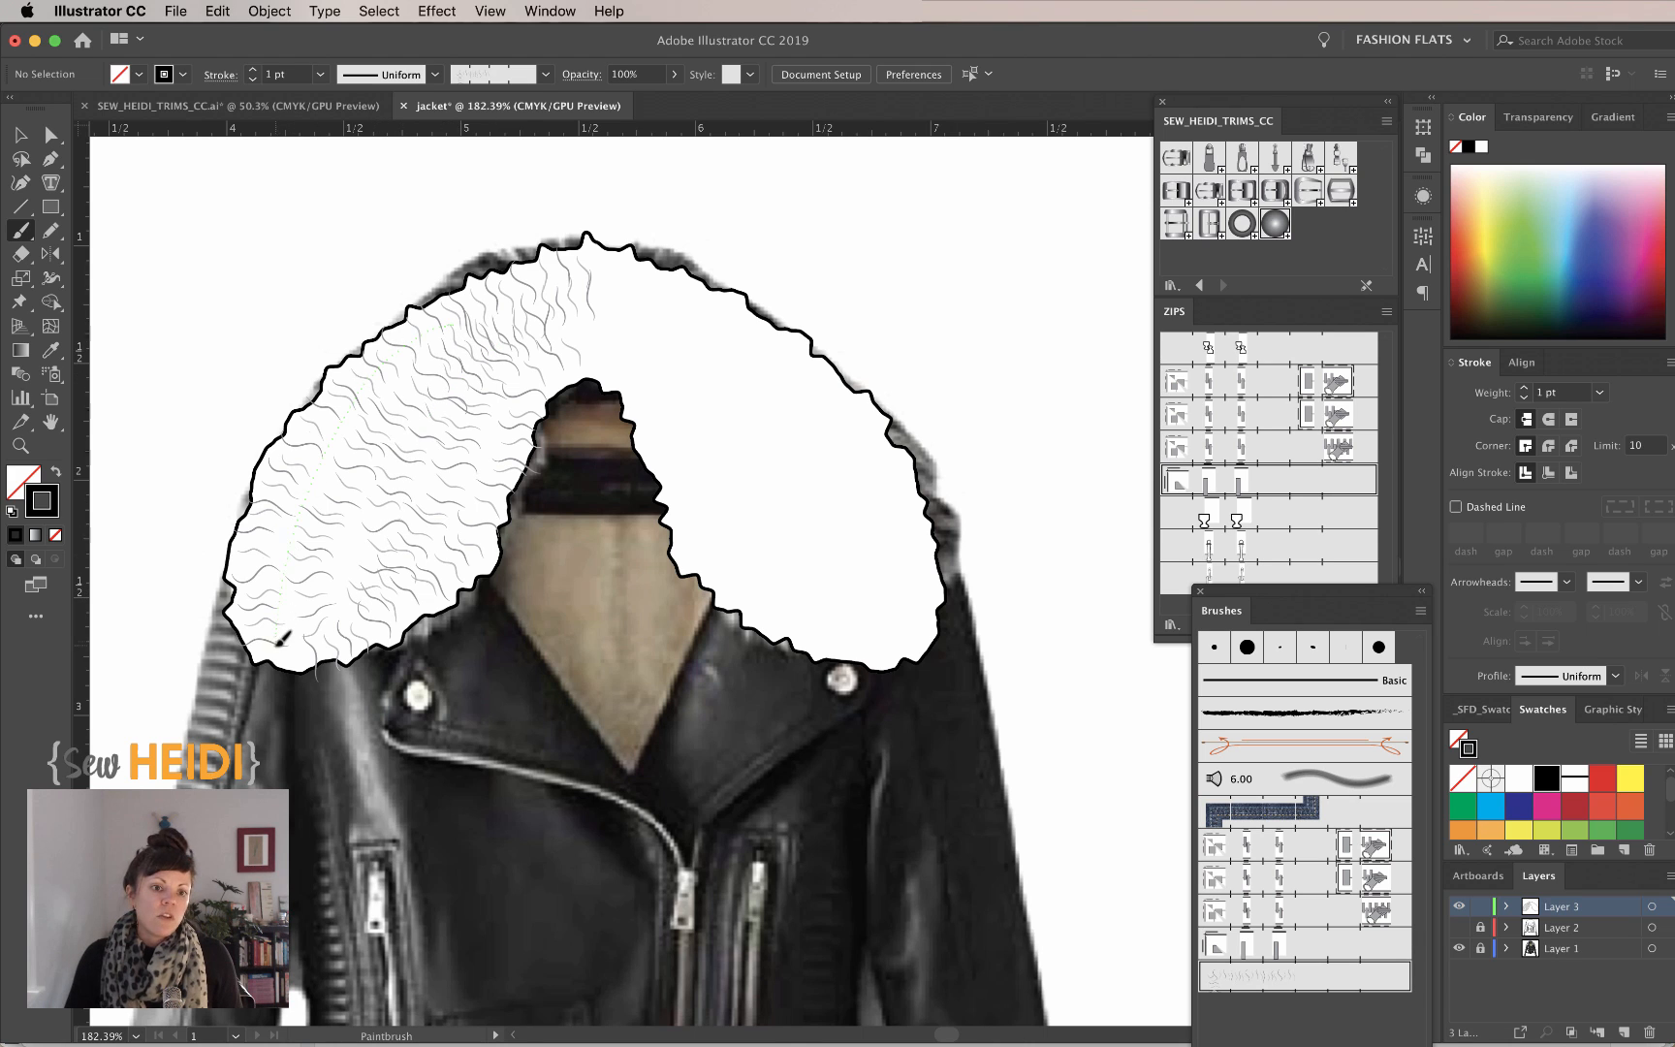
left_click_drag(282, 637, 284, 635)
left_click_drag(362, 449, 326, 561)
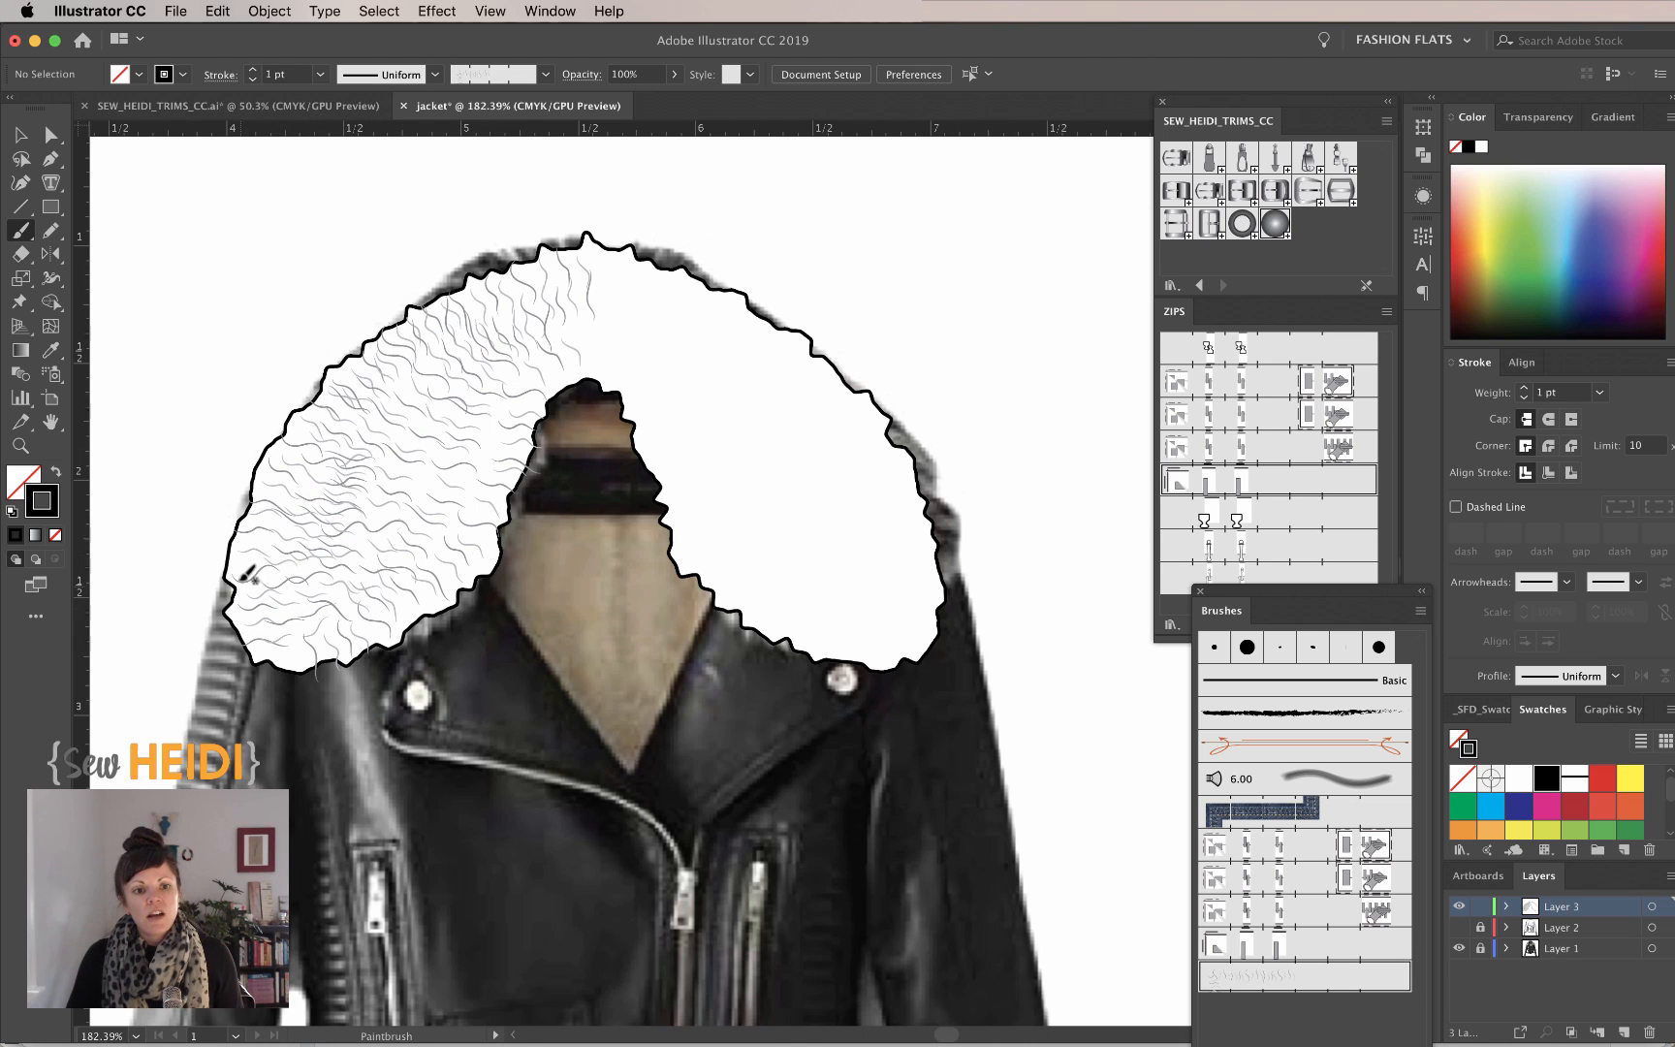
left_click_drag(314, 642, 318, 640)
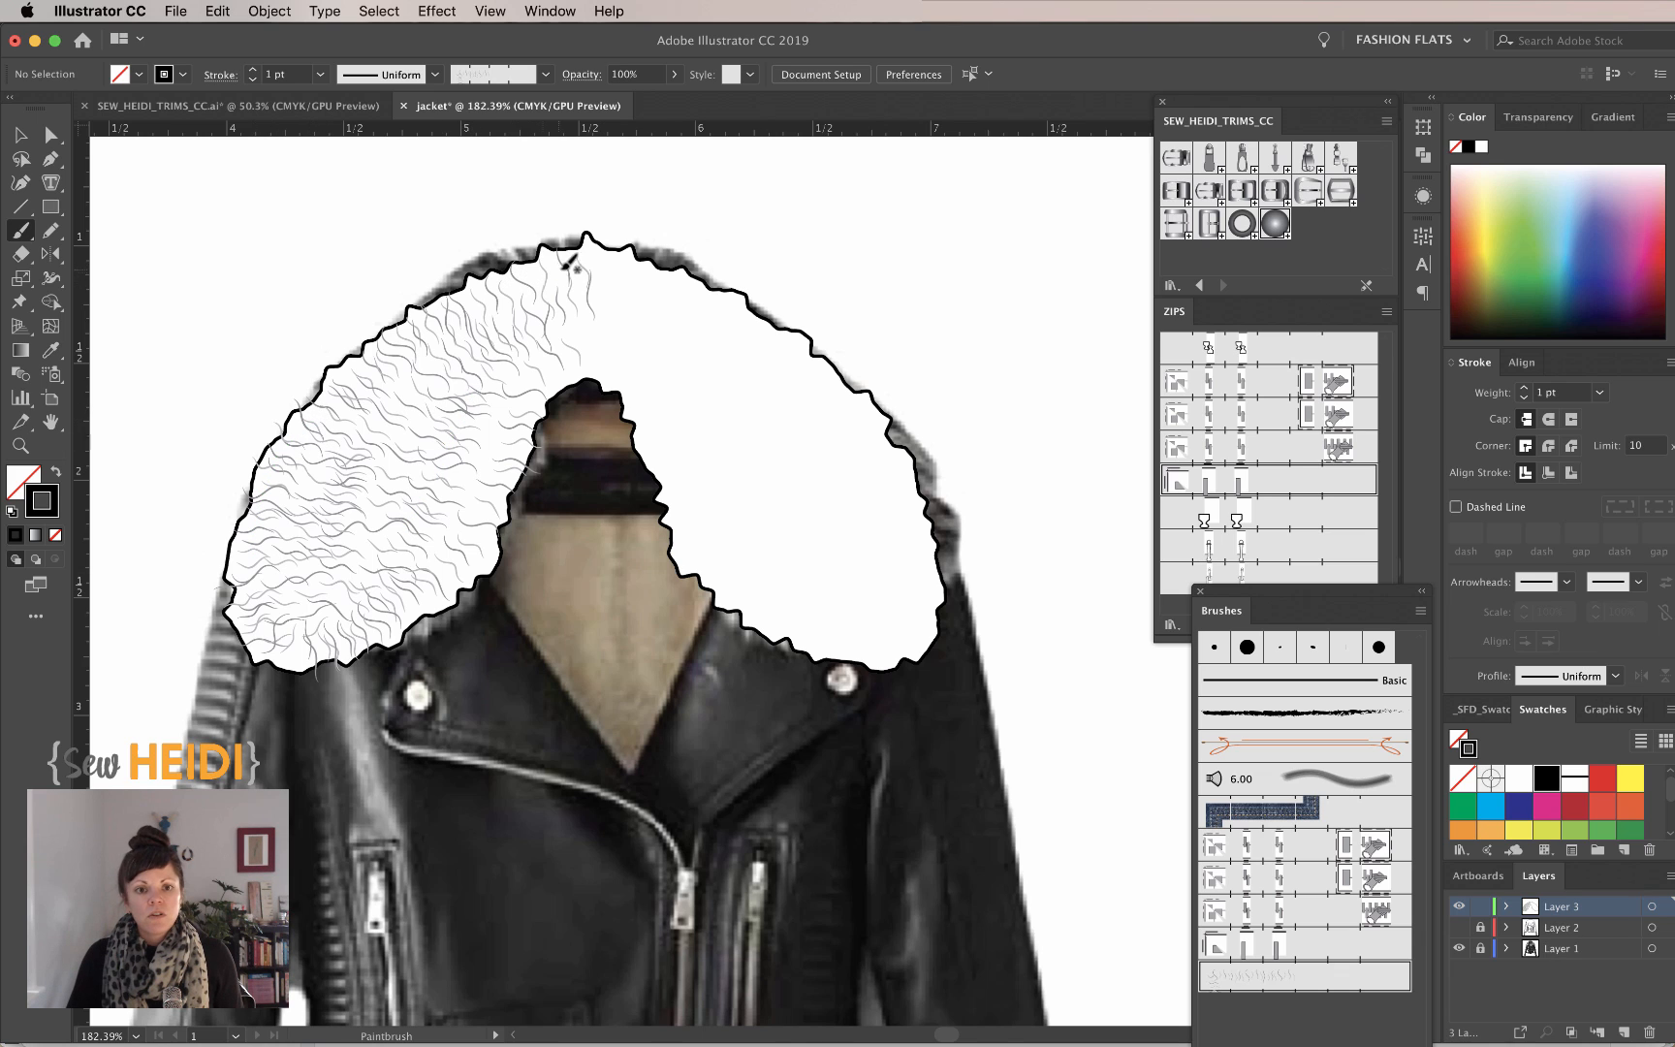
Paint overlapping fur rows over the right half of the collar, from the top centre around to the inner neckline
left_click_drag(573, 262, 753, 315)
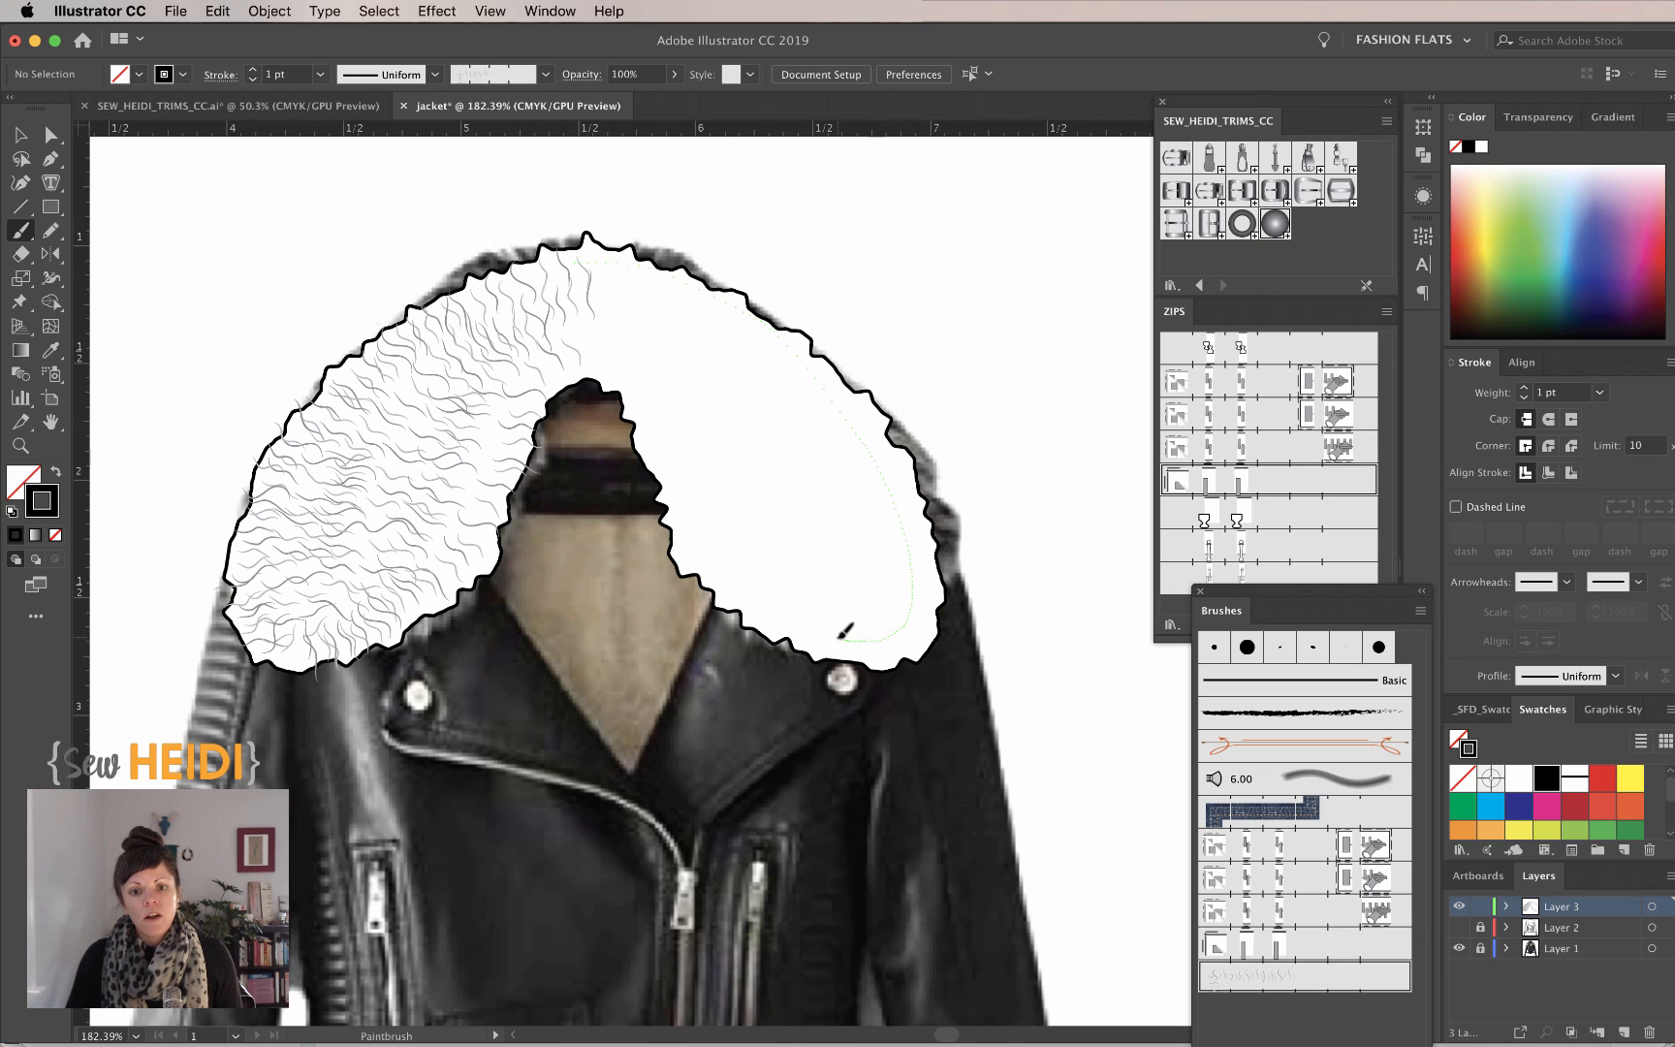
left_click_drag(841, 638, 841, 639)
mouse_move(890, 568)
left_mouse_down()
mouse_move(878, 609)
mouse_move(820, 650)
mouse_move(797, 567)
mouse_move(685, 376)
left_mouse_up()
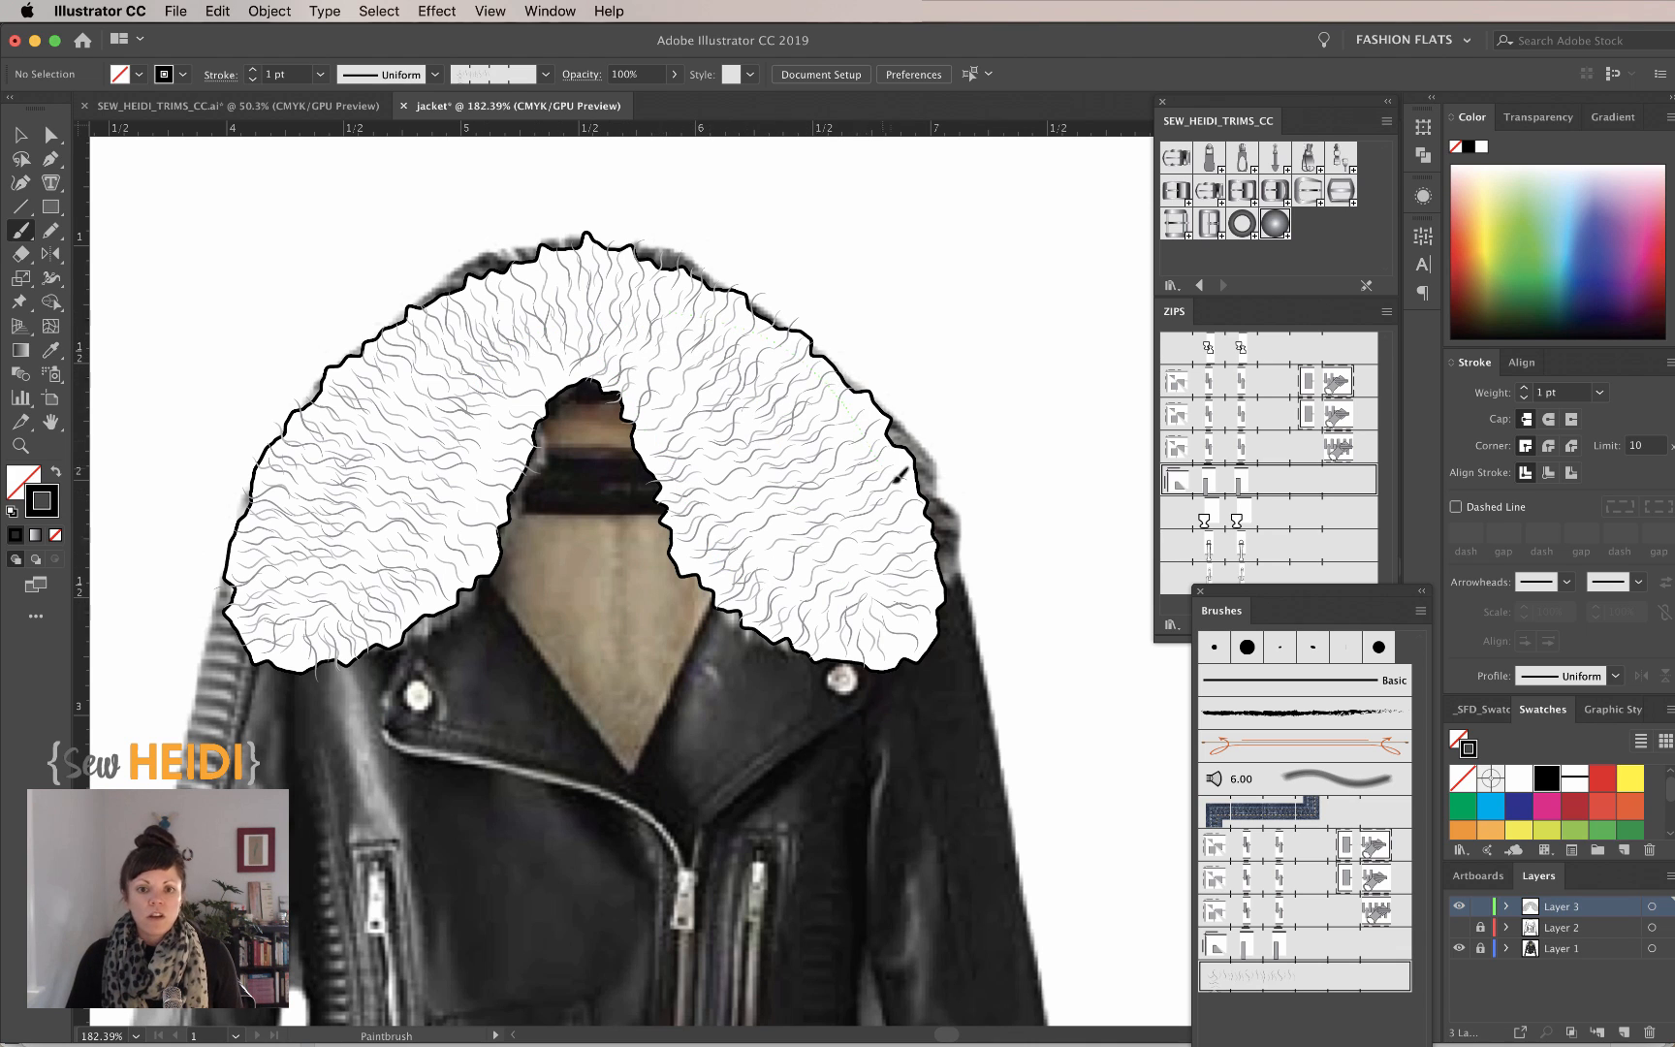
Show Layer 2 again and view the full jacket flat together with the fur collar
key("super+minus")
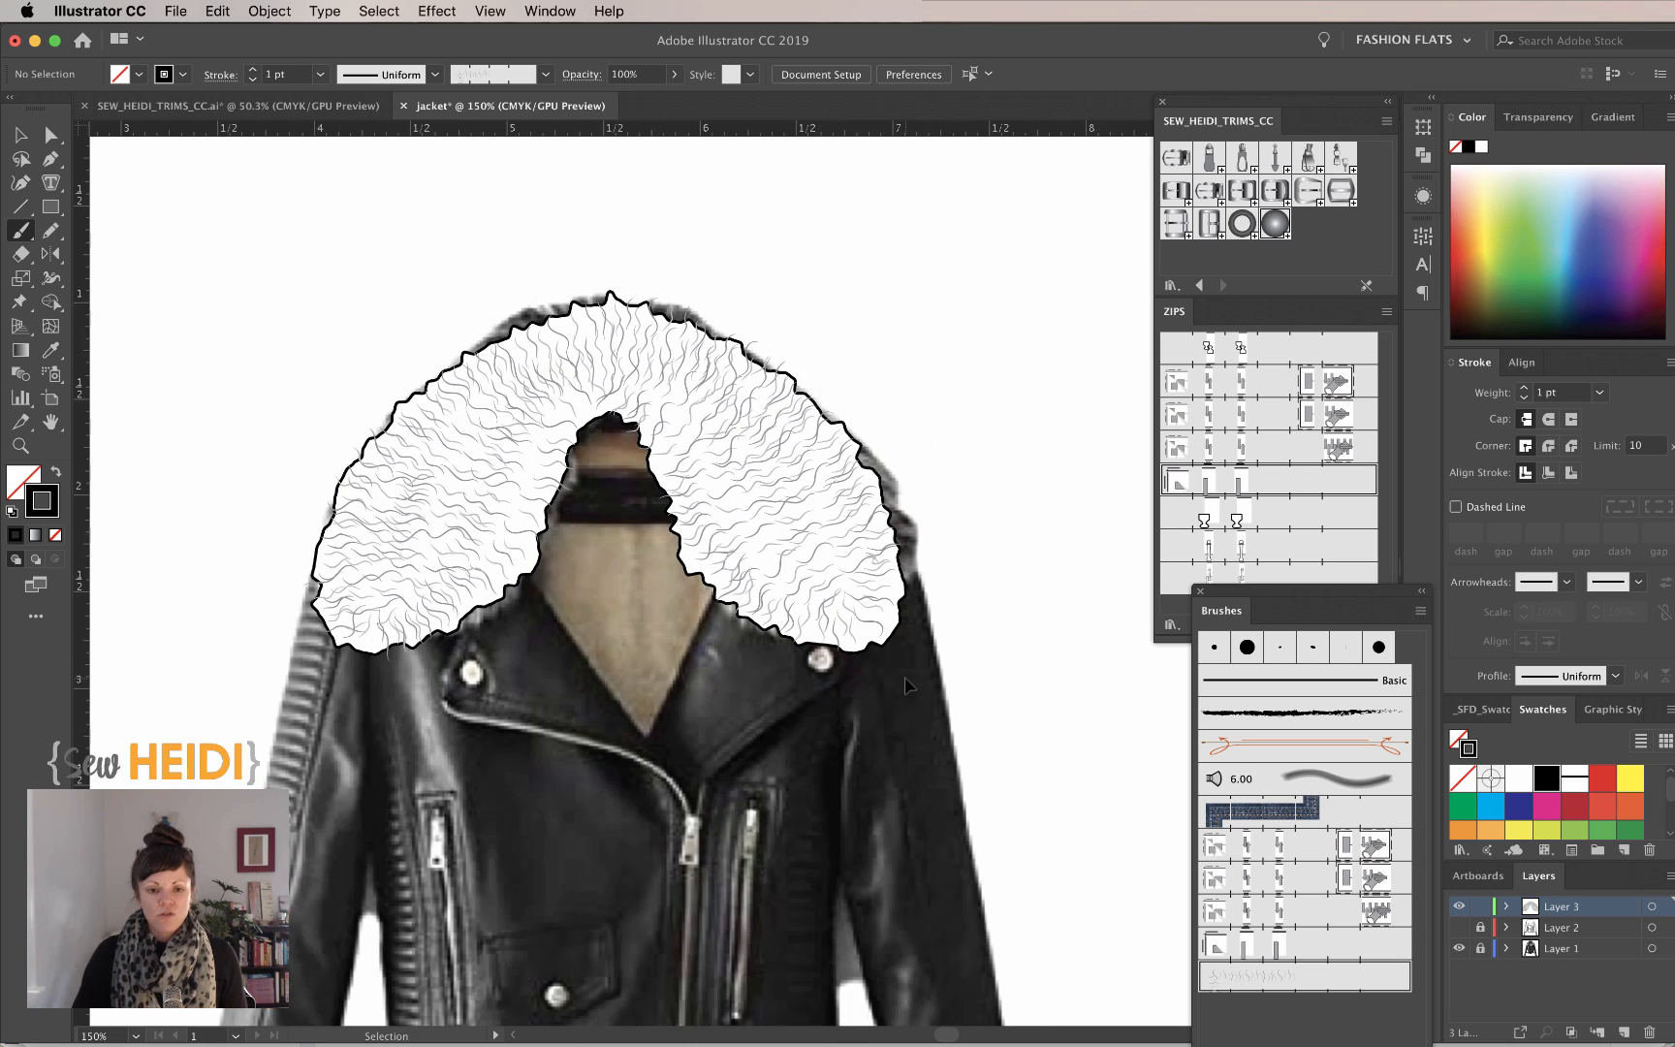
key("super+minus")
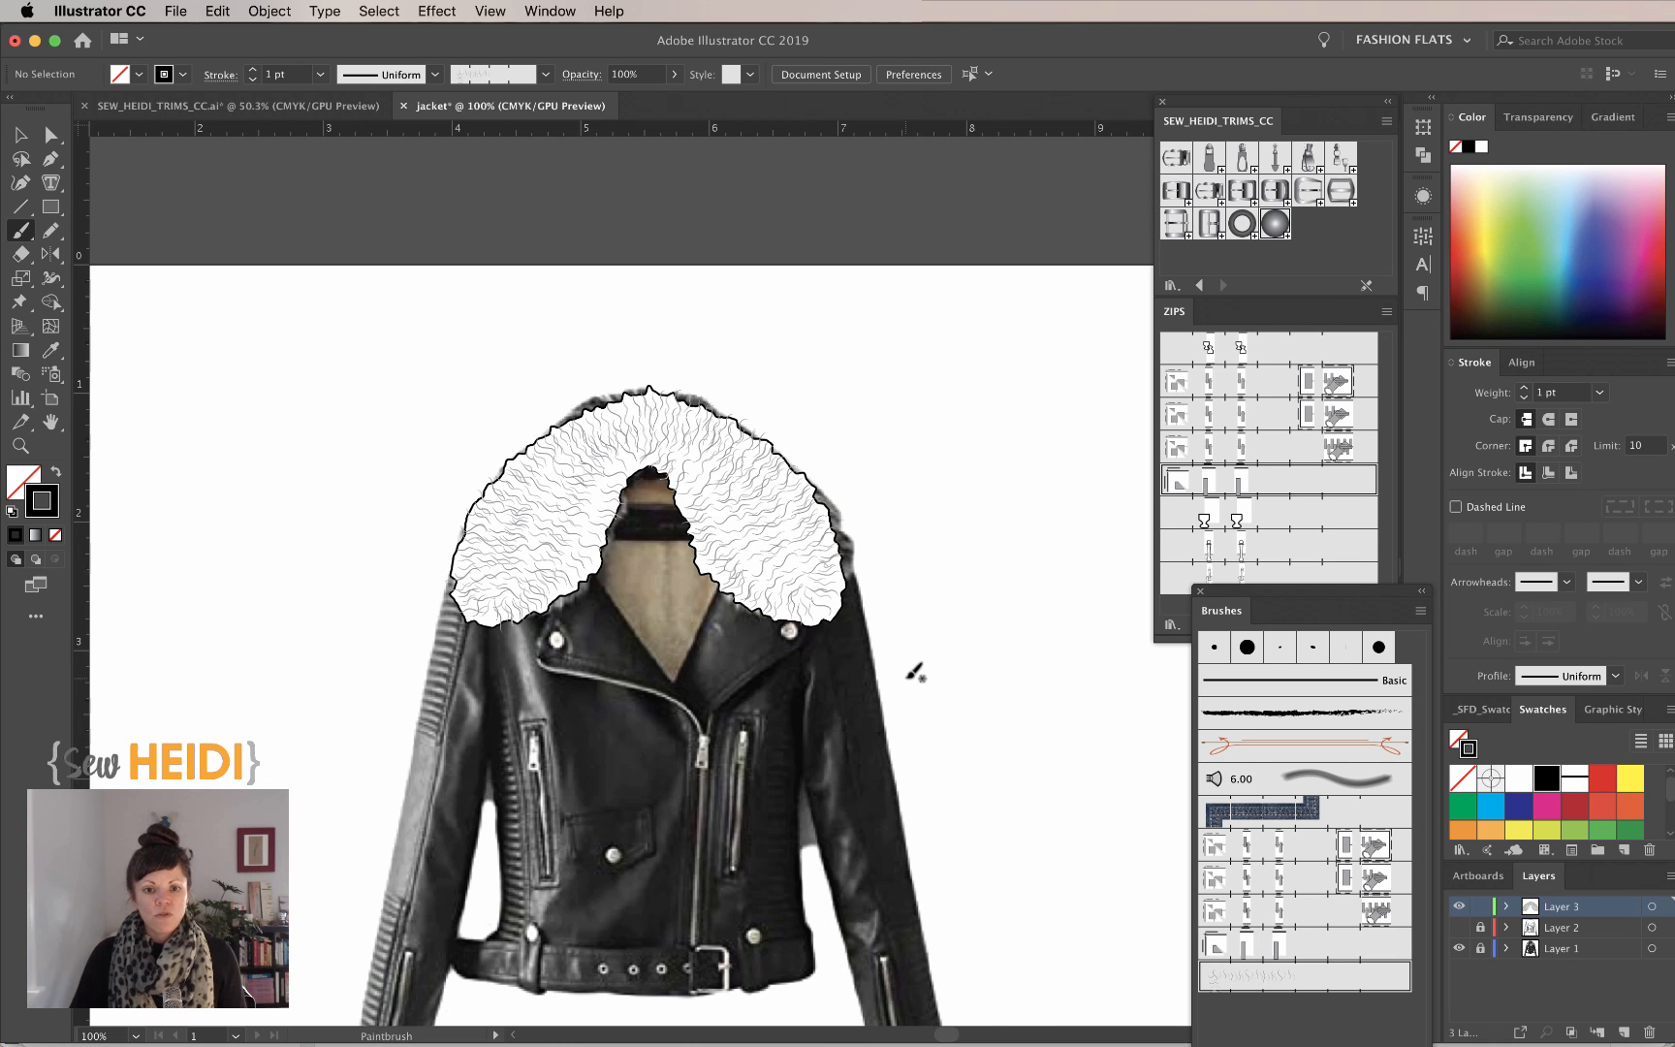
left_click(1459, 928)
scroll(960, 787, "down", 3)
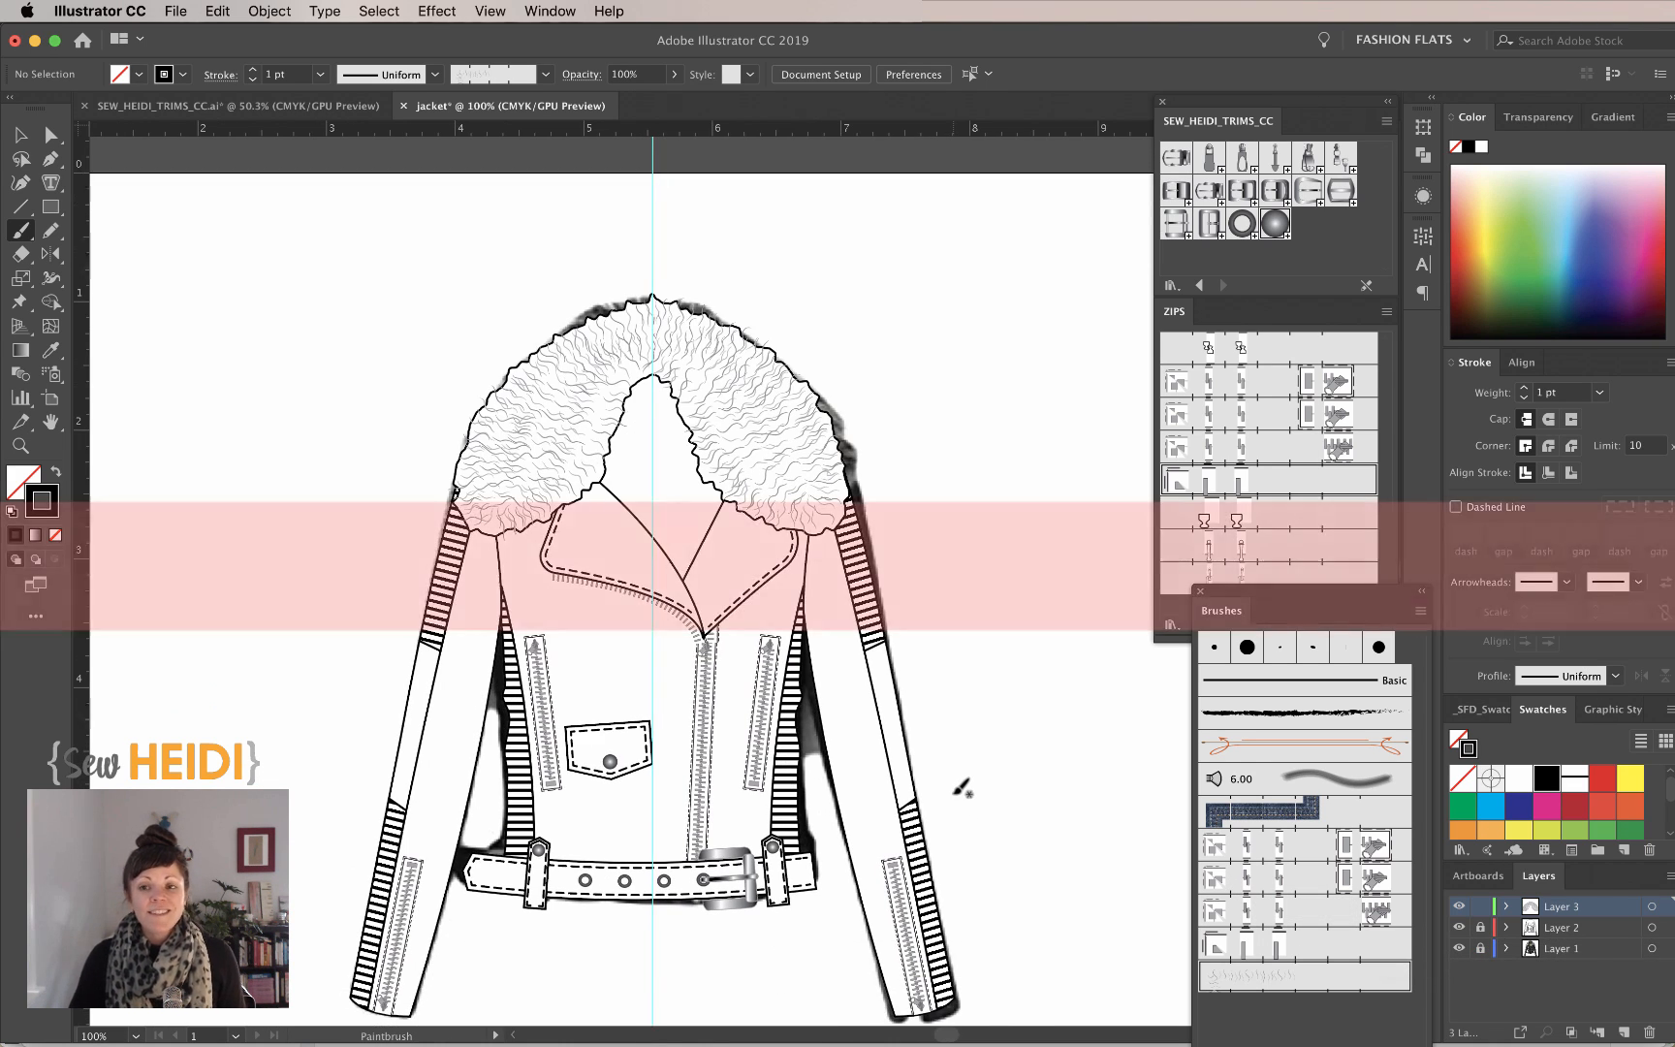